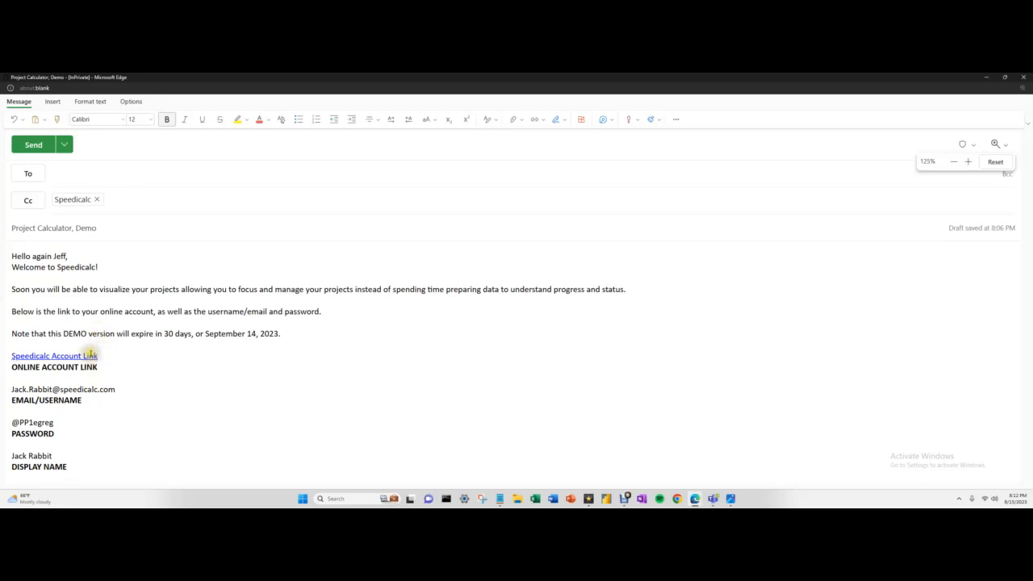
Try opening the Speedicalc Account Link from the email draft in the current browser, and close the resulting page
right_click(91, 356)
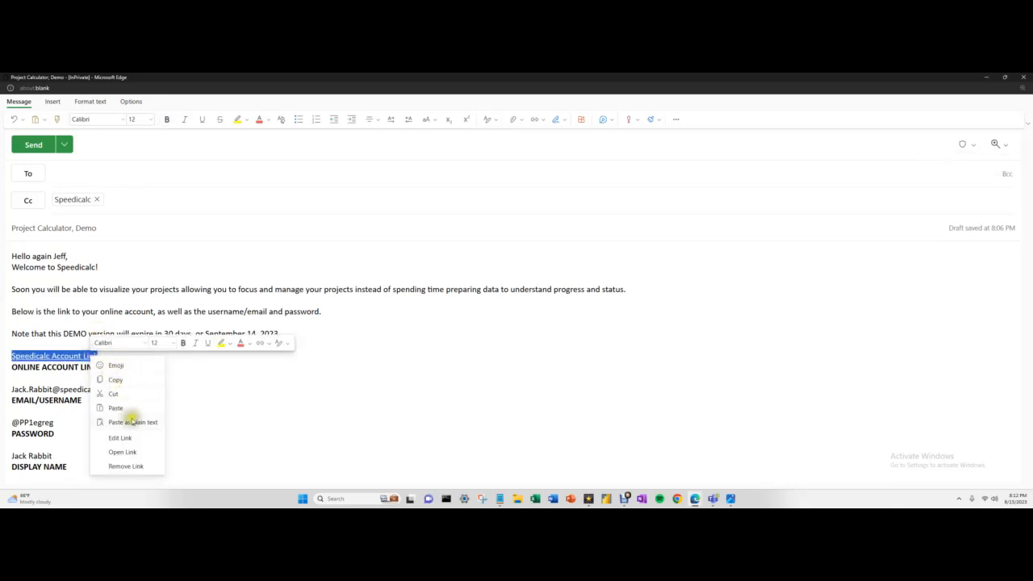
left_click(129, 451)
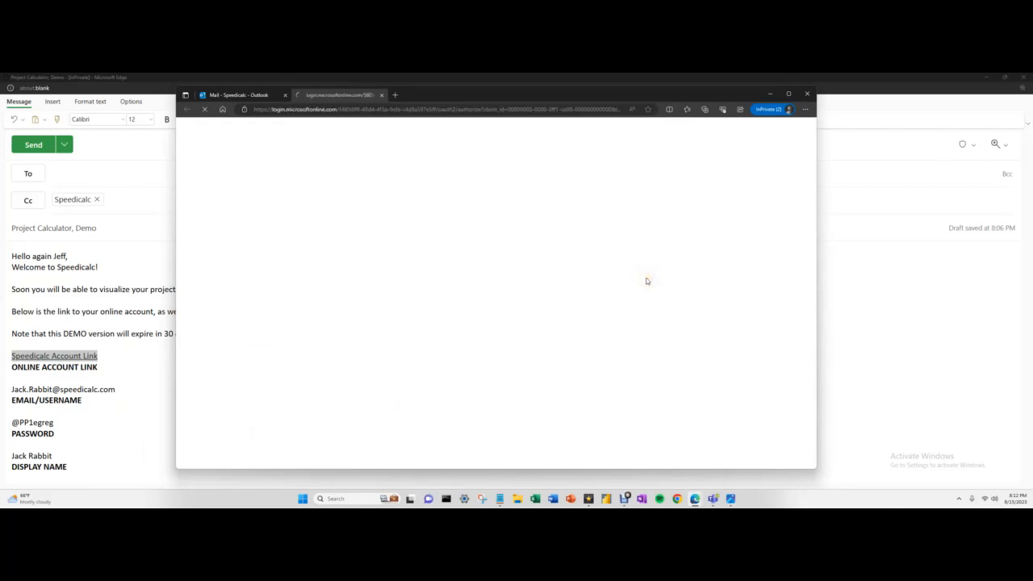
left_click(384, 95)
left_click(770, 94)
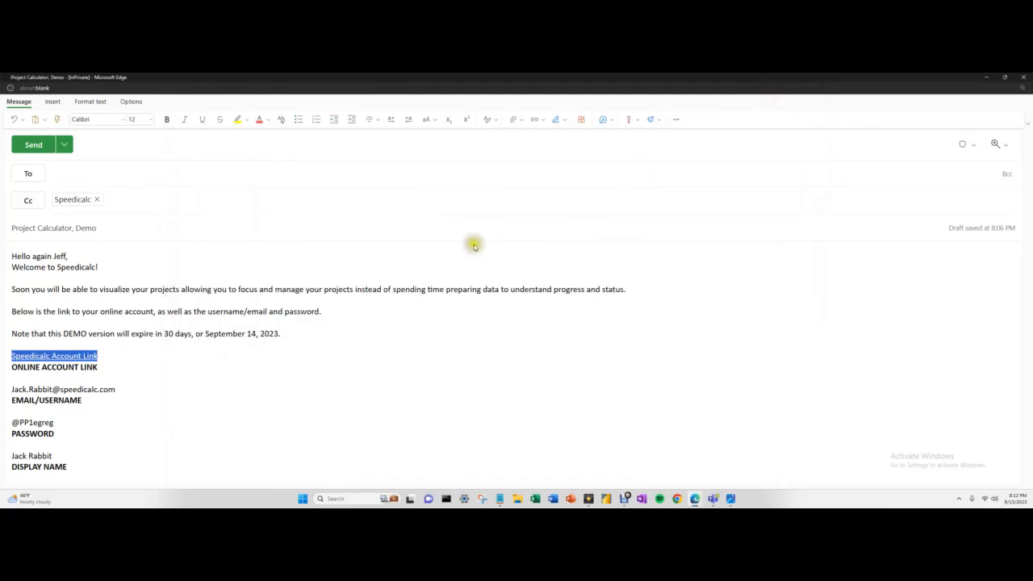
right_click(679, 500)
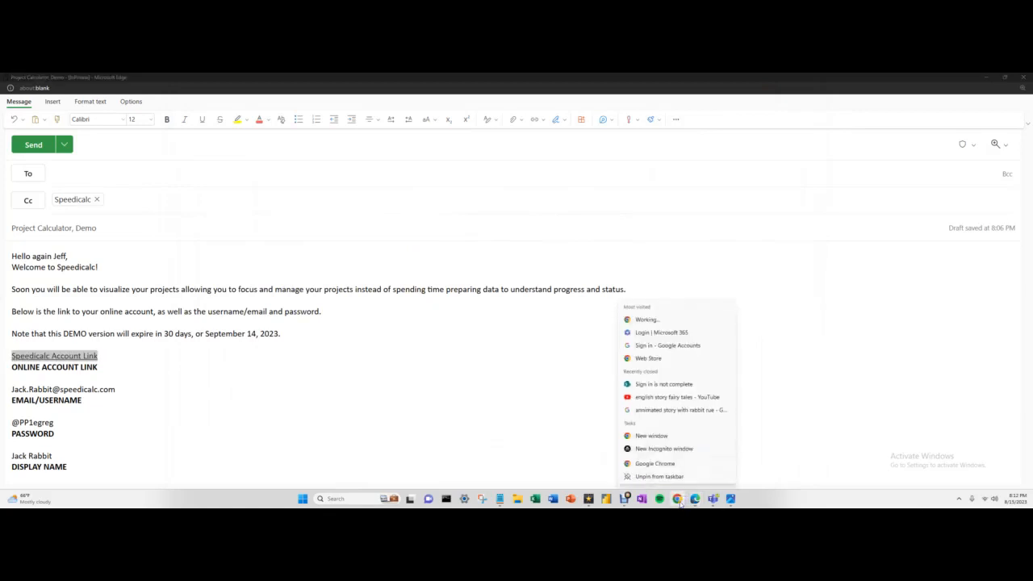
left_click(674, 454)
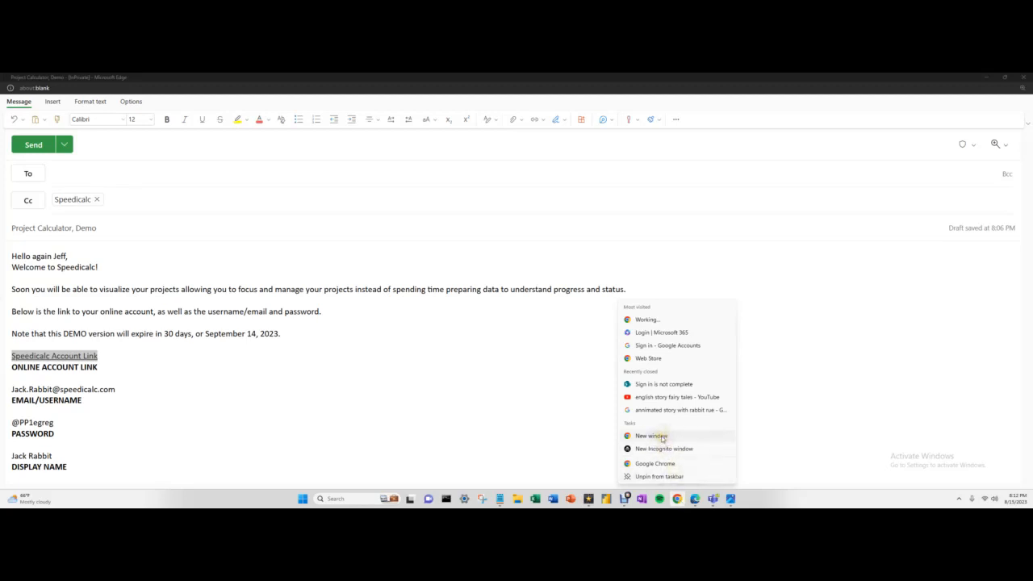
left_click(695, 500)
right_click(695, 500)
left_click(684, 439)
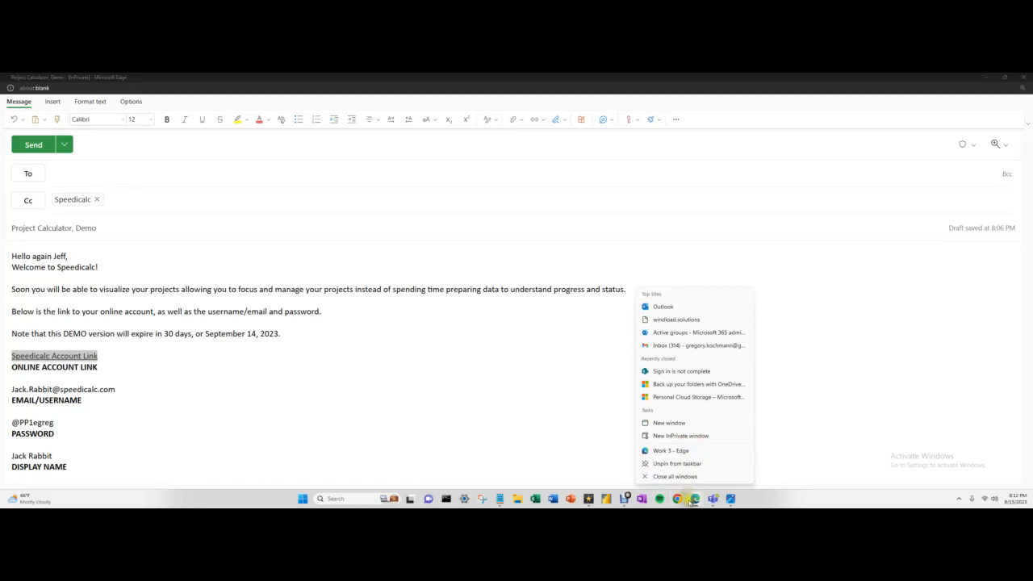
Open new Google Chrome and Microsoft Edge windows and place them side by side
right_click(678, 502)
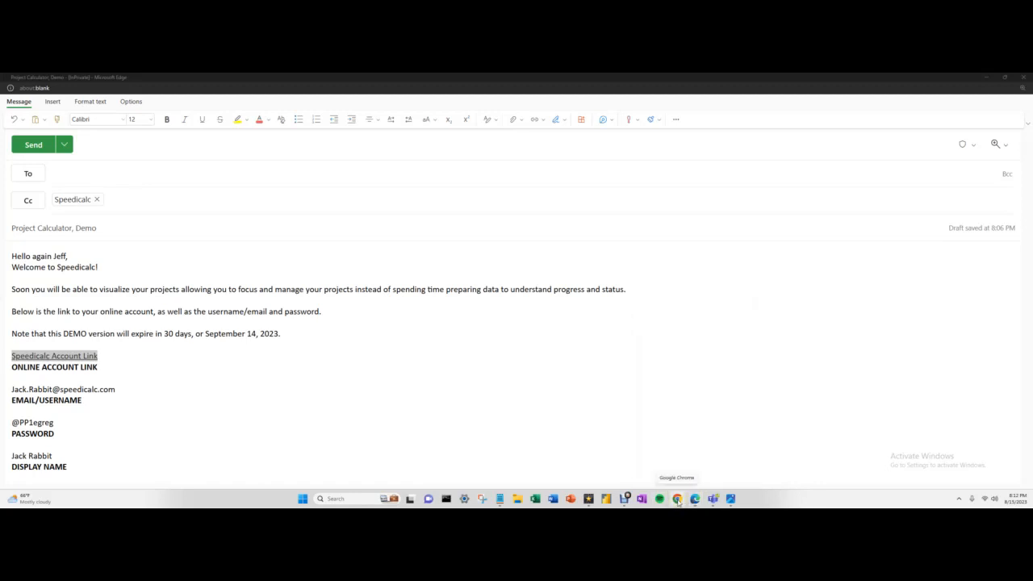
left_click(678, 500)
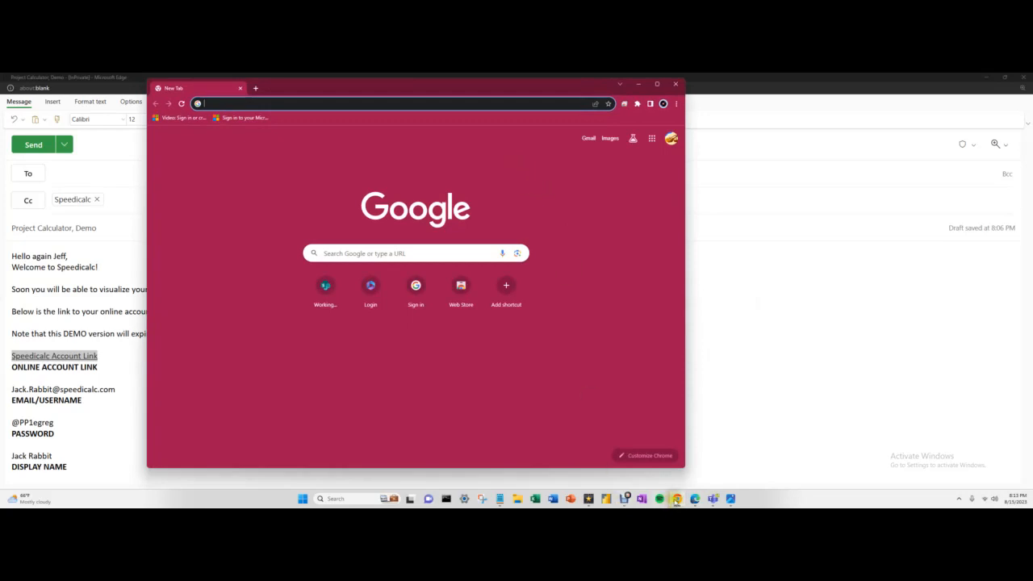
left_click(695, 499)
right_click(695, 499)
left_click(680, 421)
left_click_drag(692, 99, 904, 95)
left_click_drag(321, 98, 179, 104)
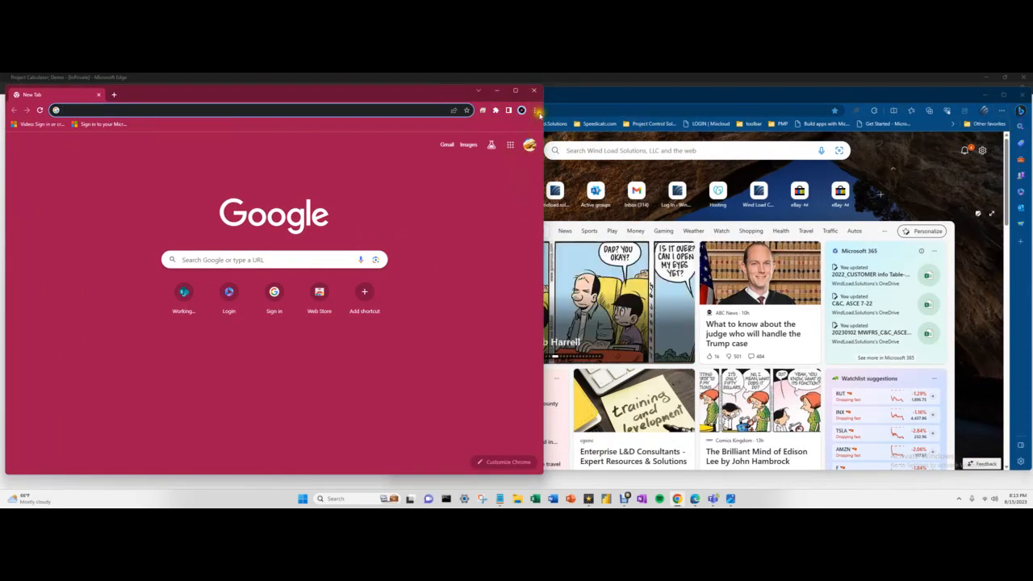
Open a new Incognito window from Chrome and offset it slightly from the regular Chrome window
left_click(533, 110)
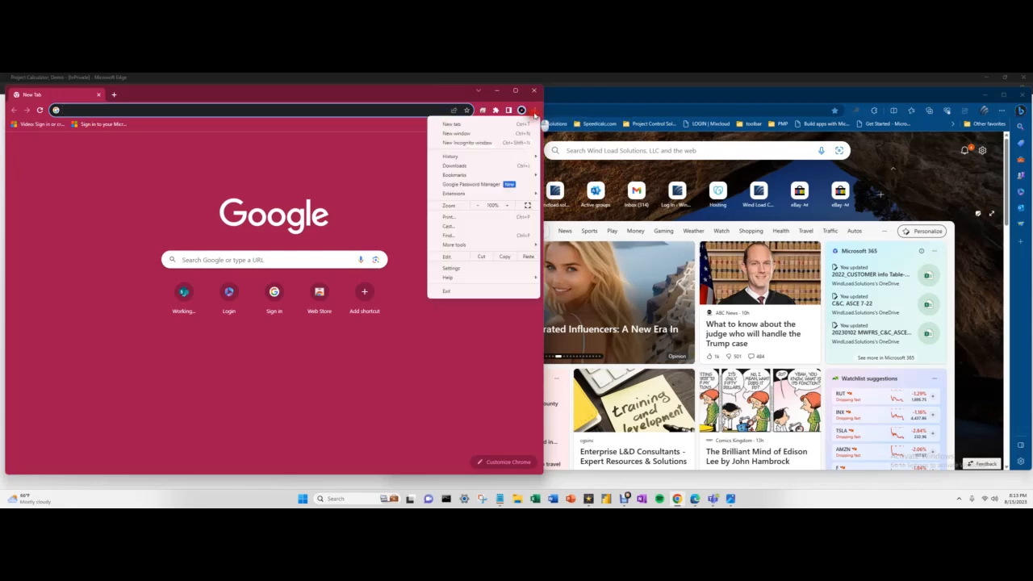
left_click(482, 144)
left_click_drag(441, 99, 452, 111)
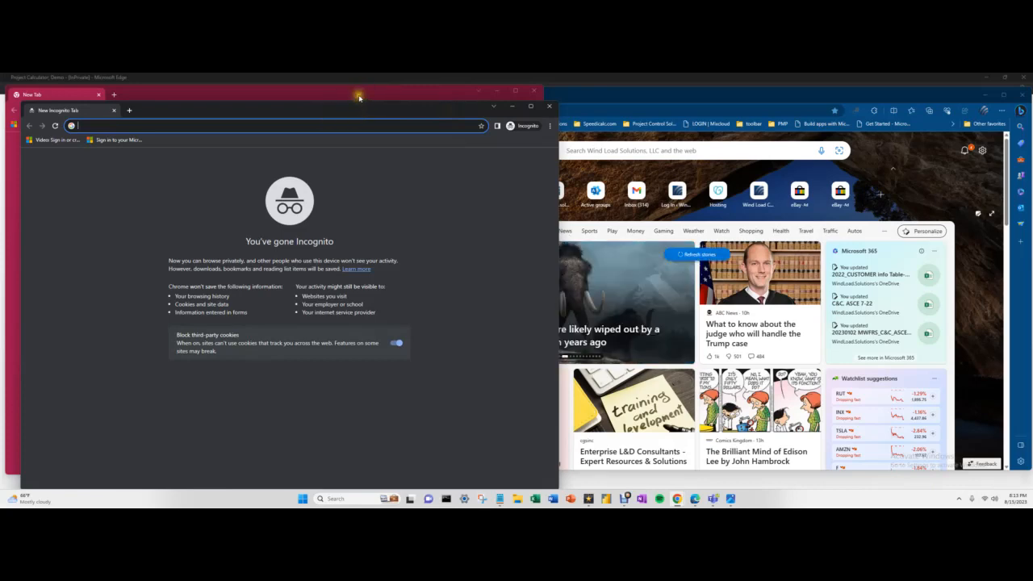
left_click_drag(364, 106, 367, 110)
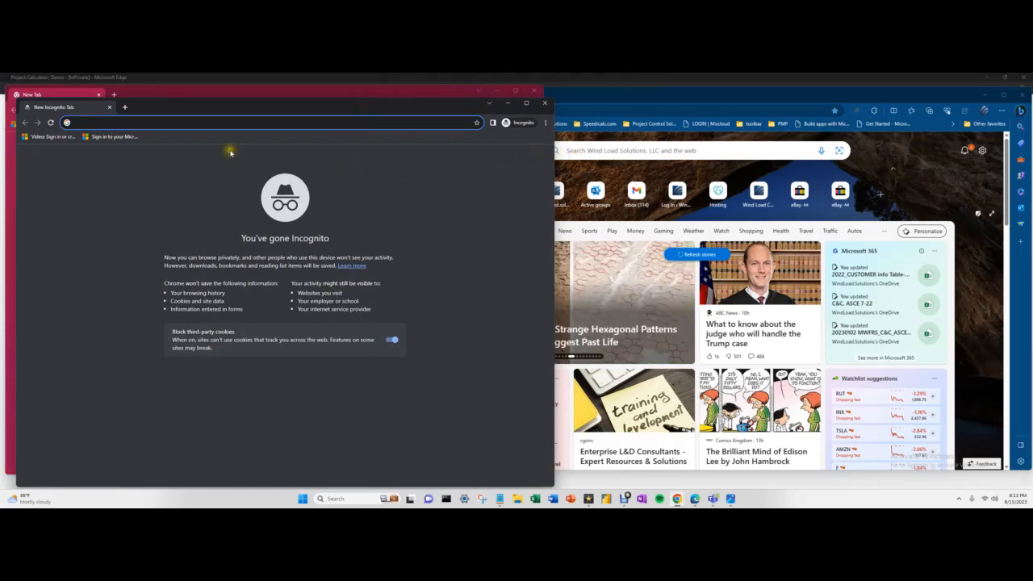
Close the new Edge window and the regular Chrome window
left_click(1001, 111)
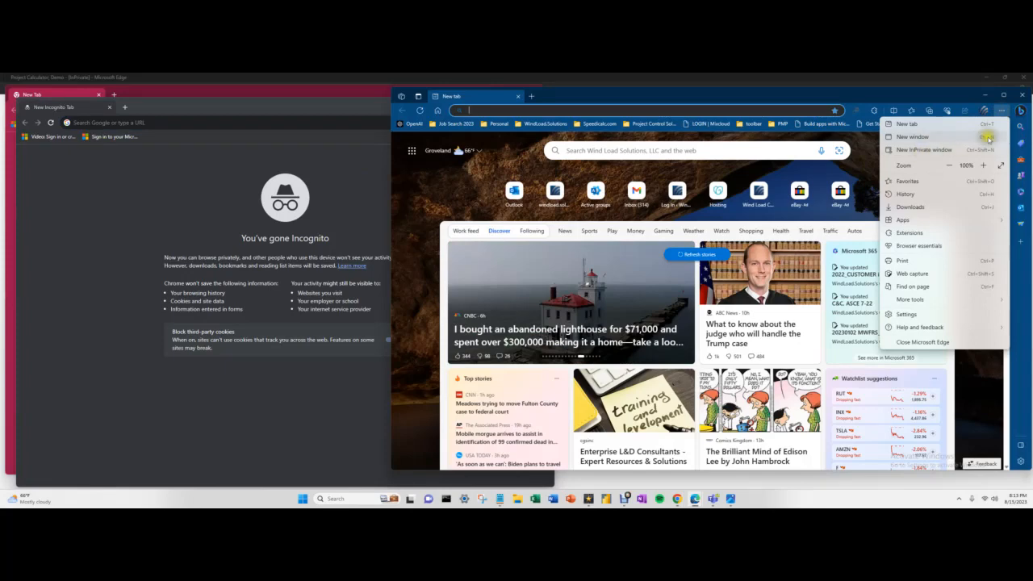
left_click(1022, 95)
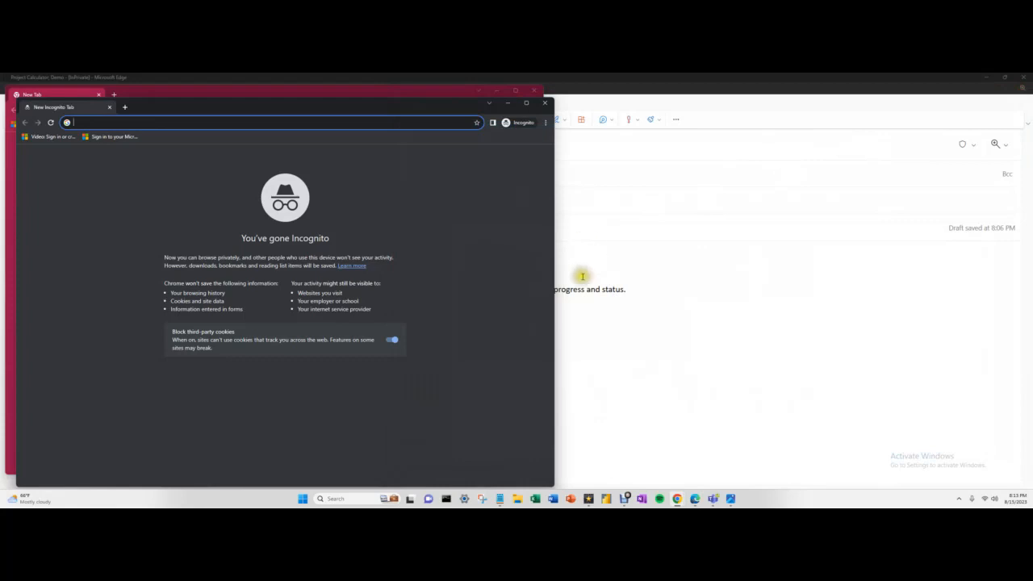
left_click(536, 91)
Arrange the email draft and the Incognito window side by side, resizing each to about half of the screen
left_click_drag(392, 102, 789, 113)
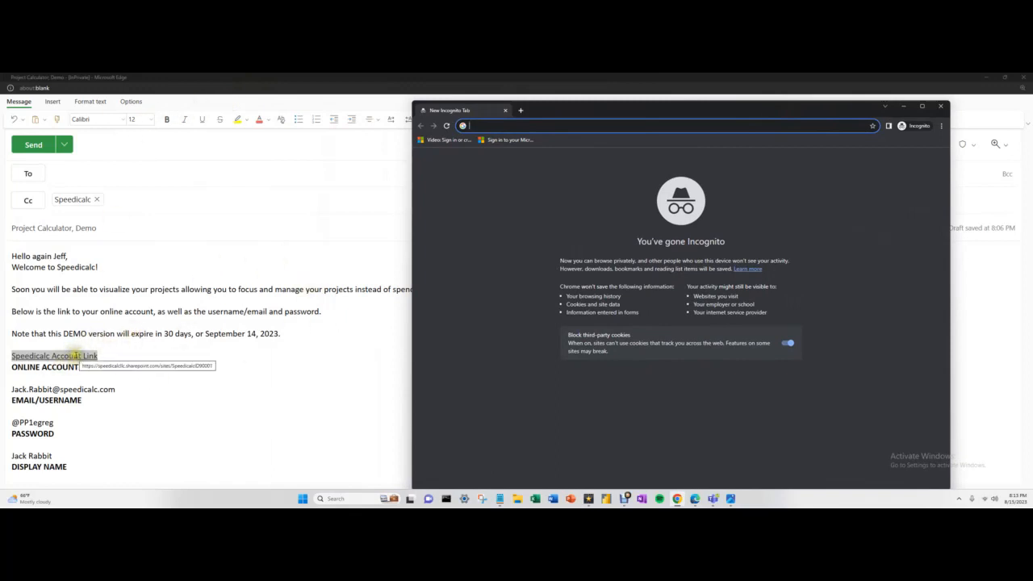
left_click(114, 354)
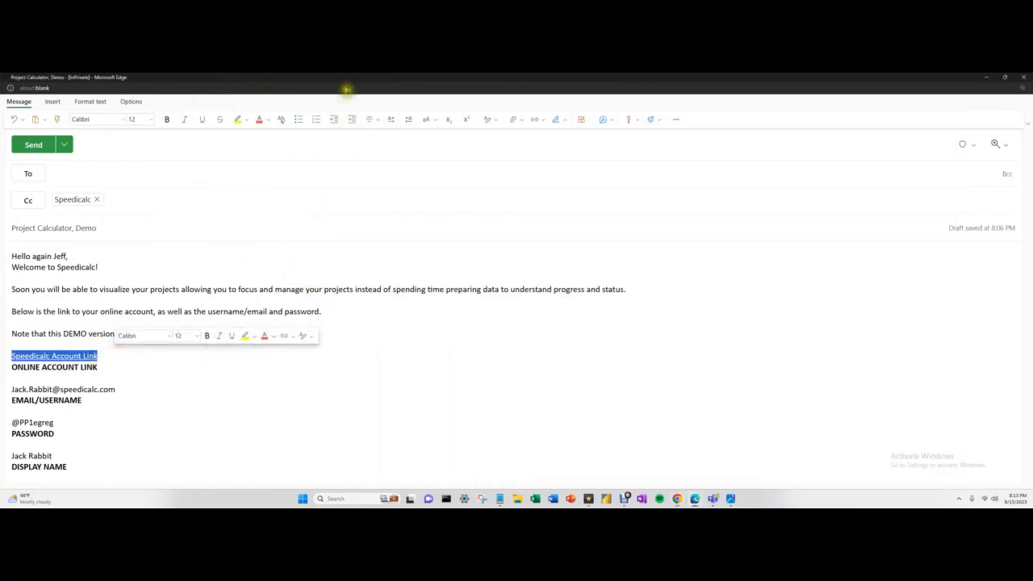
left_click_drag(346, 83, 192, 84)
left_click_drag(378, 371, 403, 481)
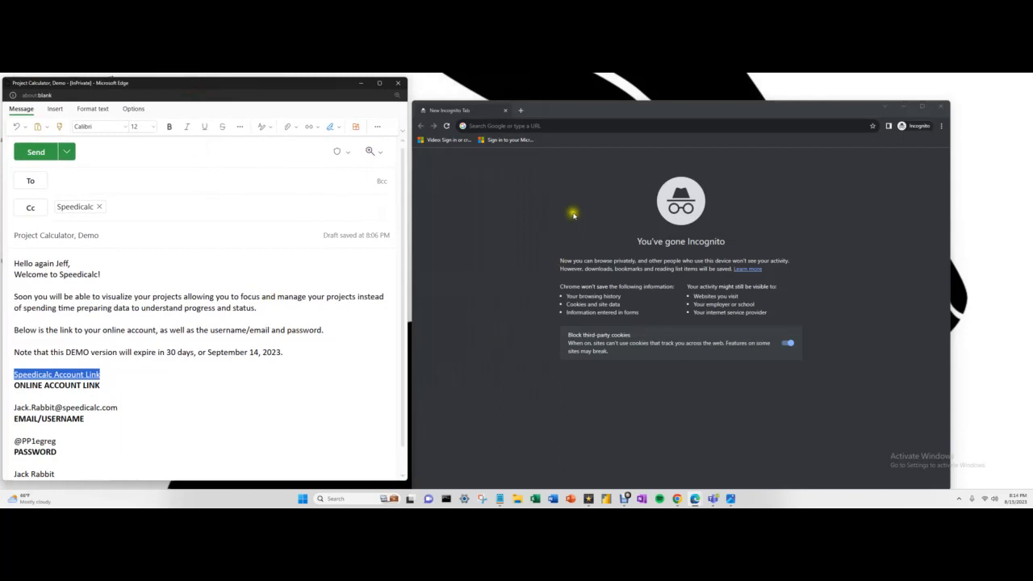
left_click_drag(634, 104, 714, 83)
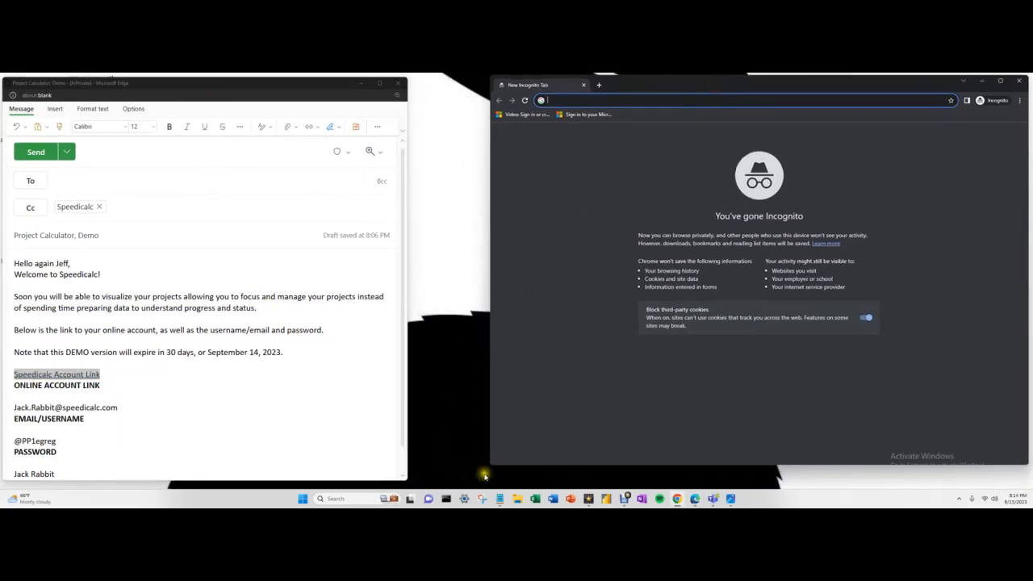
left_click_drag(492, 466, 416, 479)
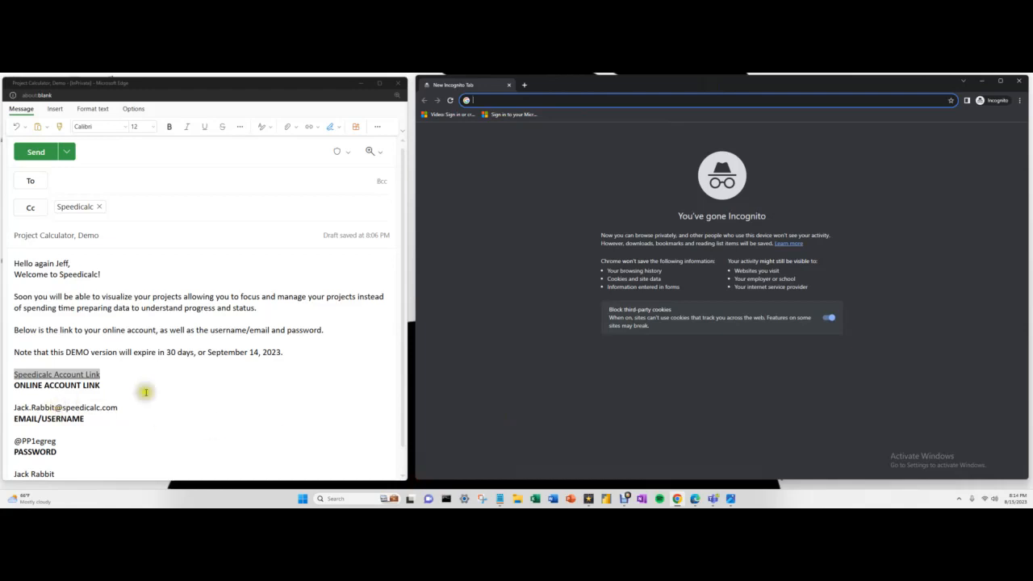
Copy the web address behind the Speedicalc Account Link in the email draft
right_click(87, 374)
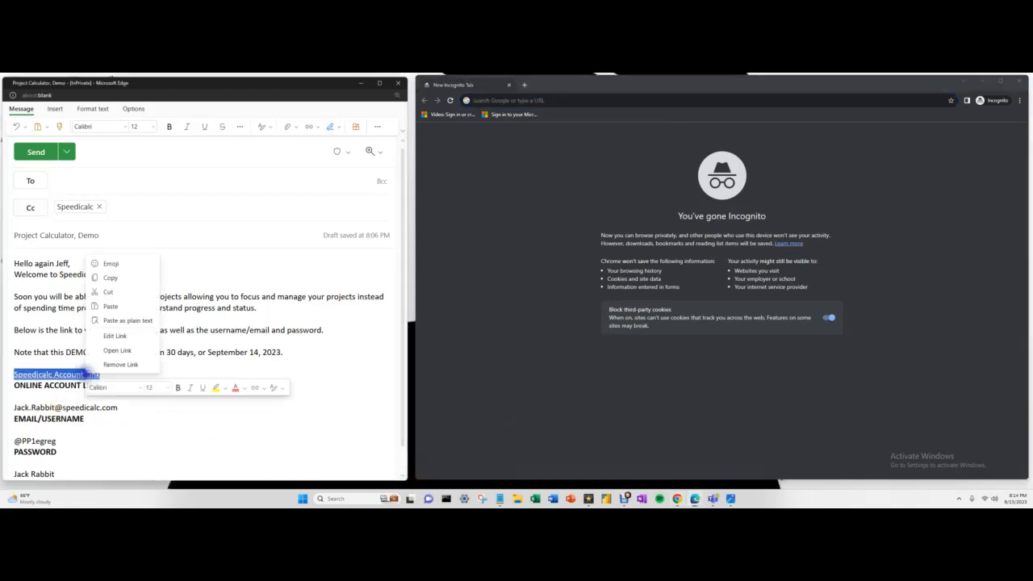
left_click(119, 340)
left_click_drag(246, 307, 81, 308)
key("ctrl+c")
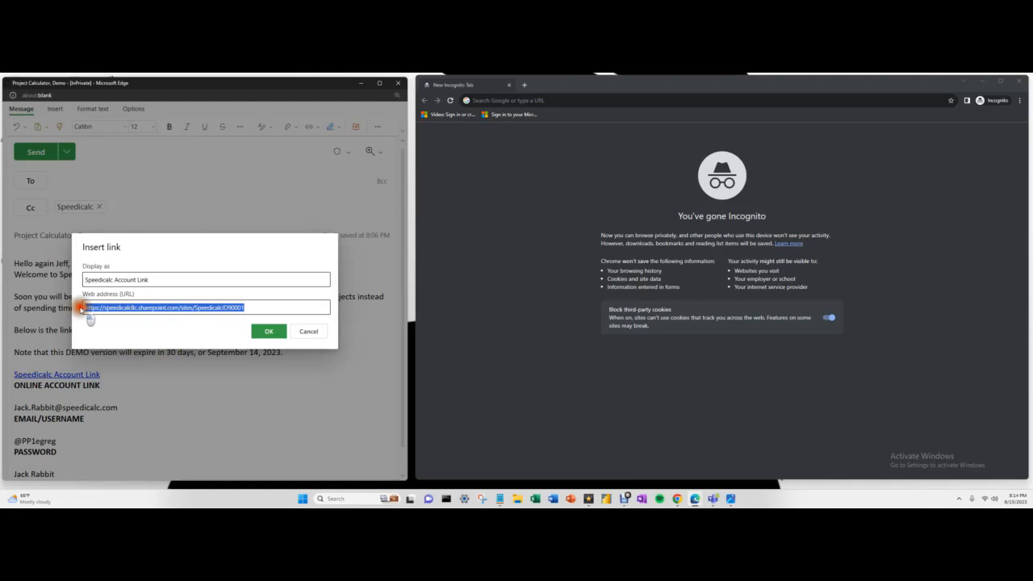
left_click(309, 332)
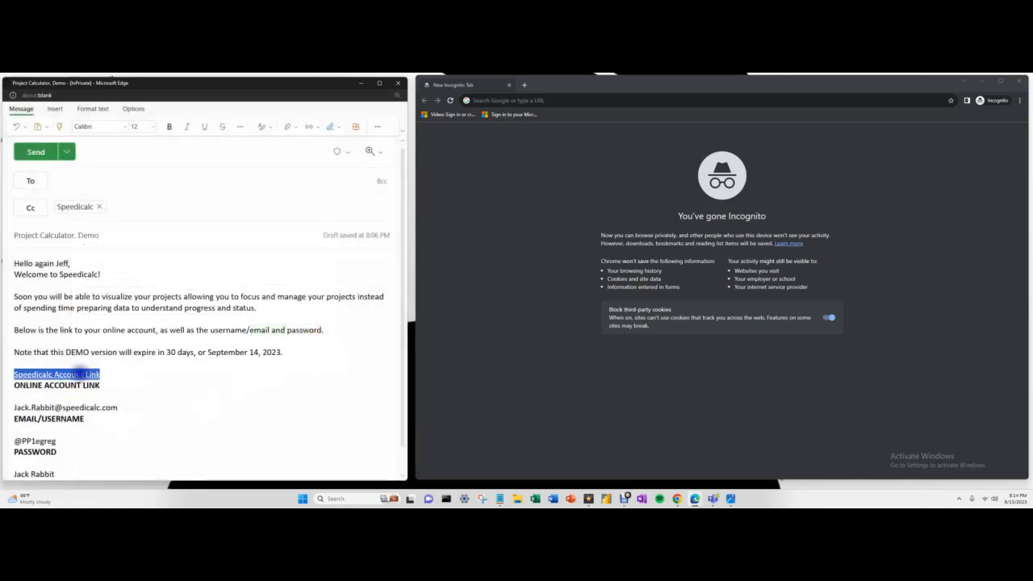
right_click(80, 375)
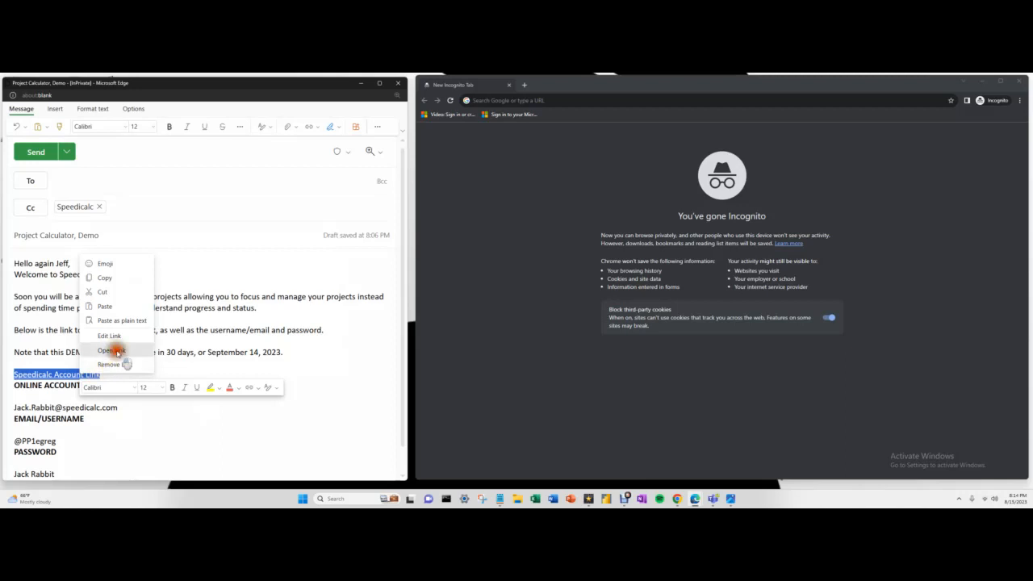
left_click(109, 346)
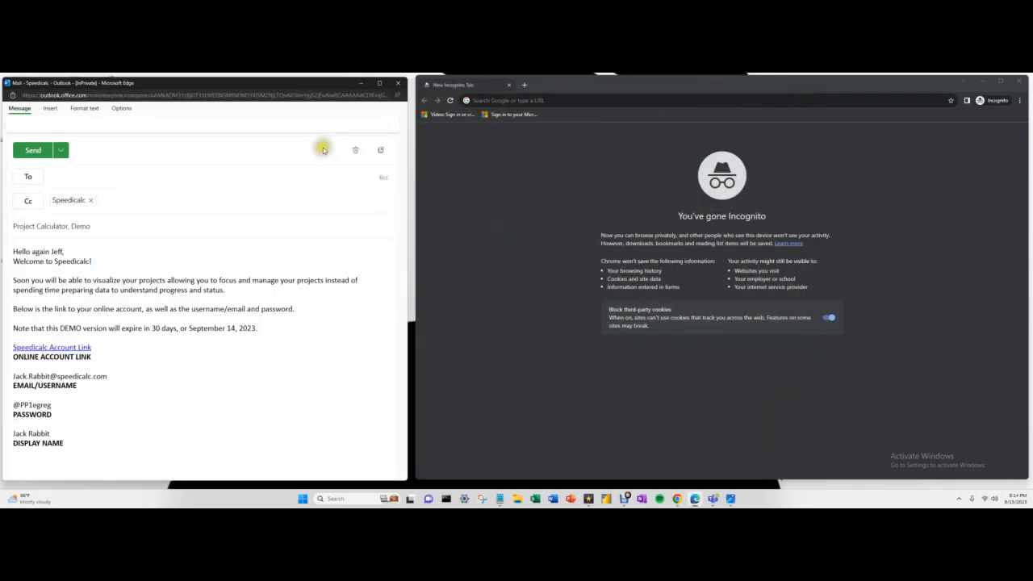
Load the copied Speedicalc SharePoint site address in the Incognito window
left_click(561, 101)
key("ctrl+v")
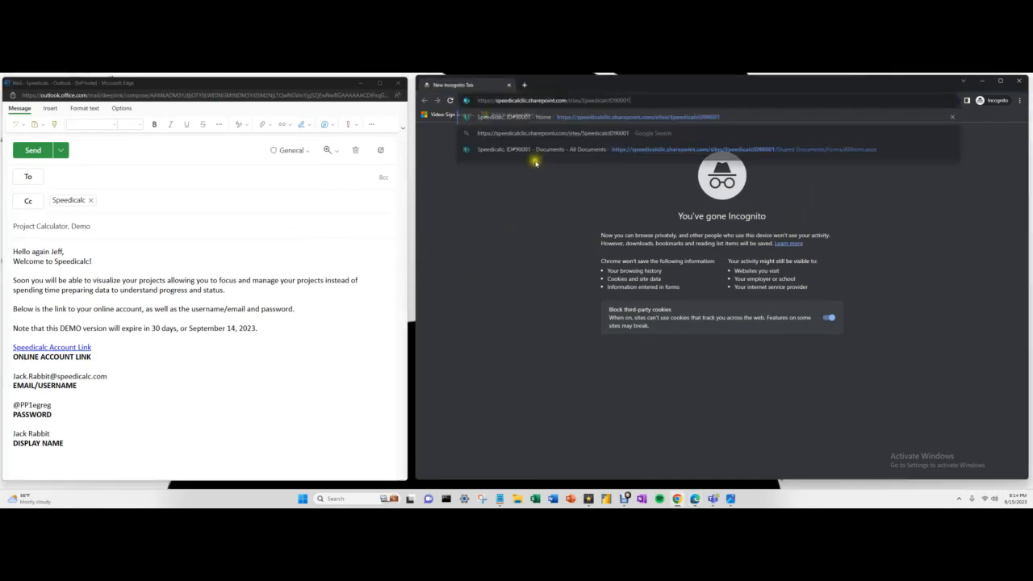
key("Return")
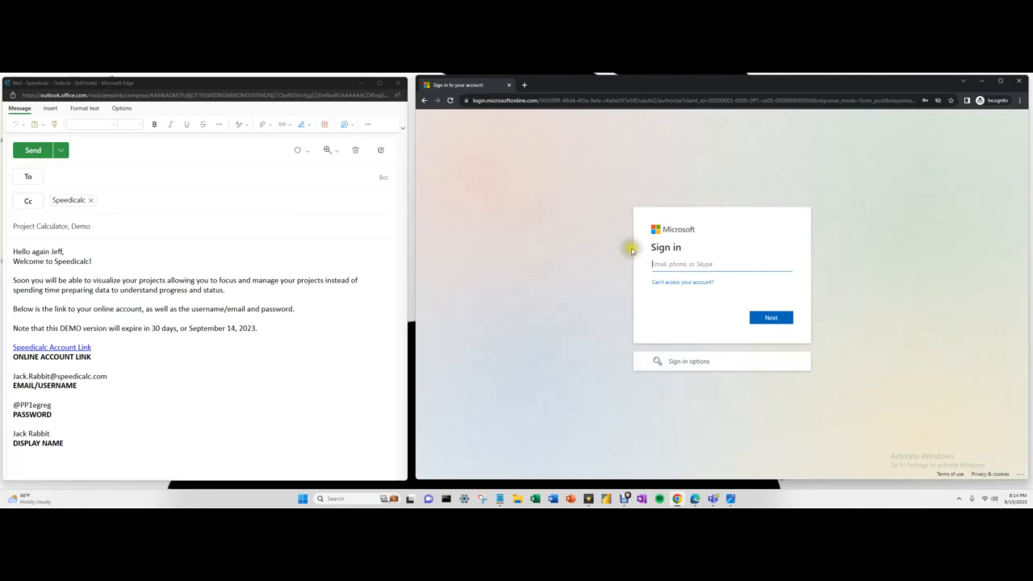
Fill the Microsoft sign-in form with the saved account email that matches the one in the message, and continue
left_click_drag(109, 376, 15, 376)
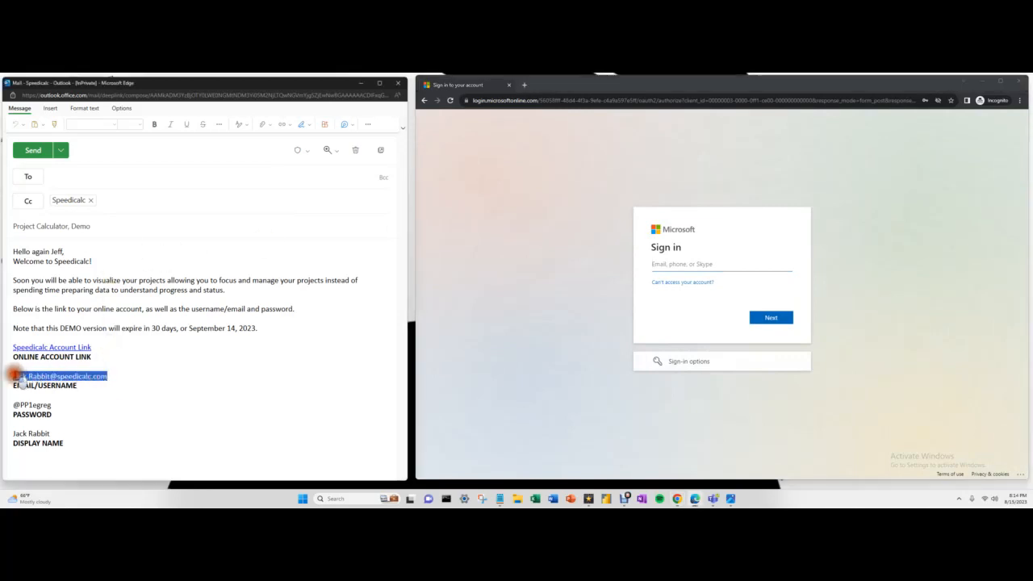
left_click(672, 265)
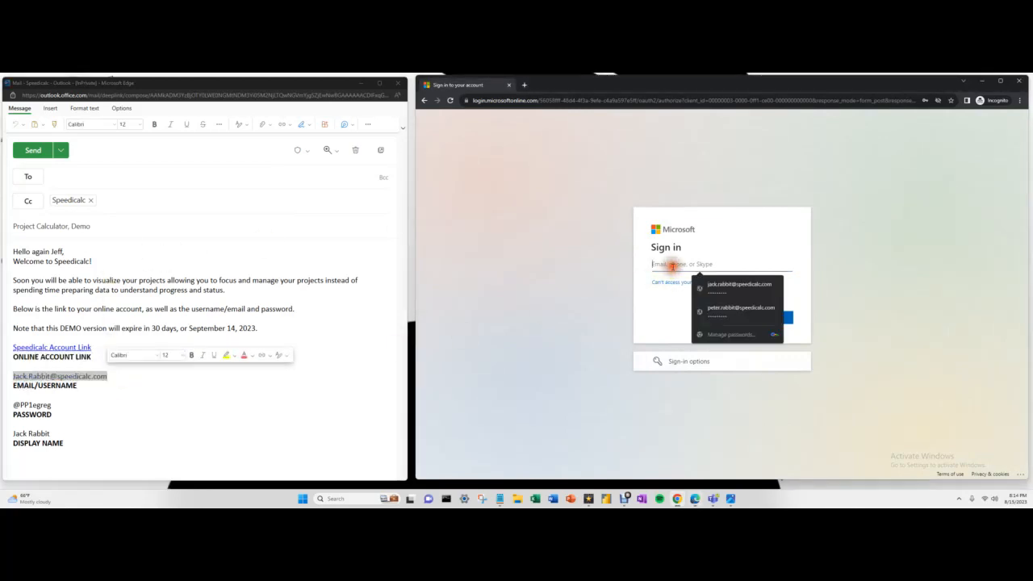
left_click(722, 290)
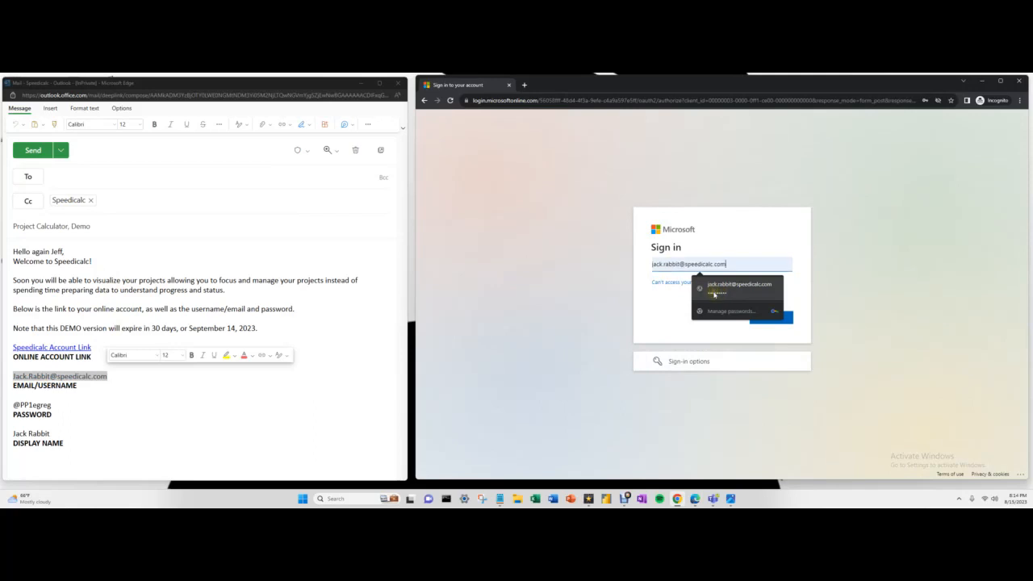
left_click(714, 294)
left_click(759, 318)
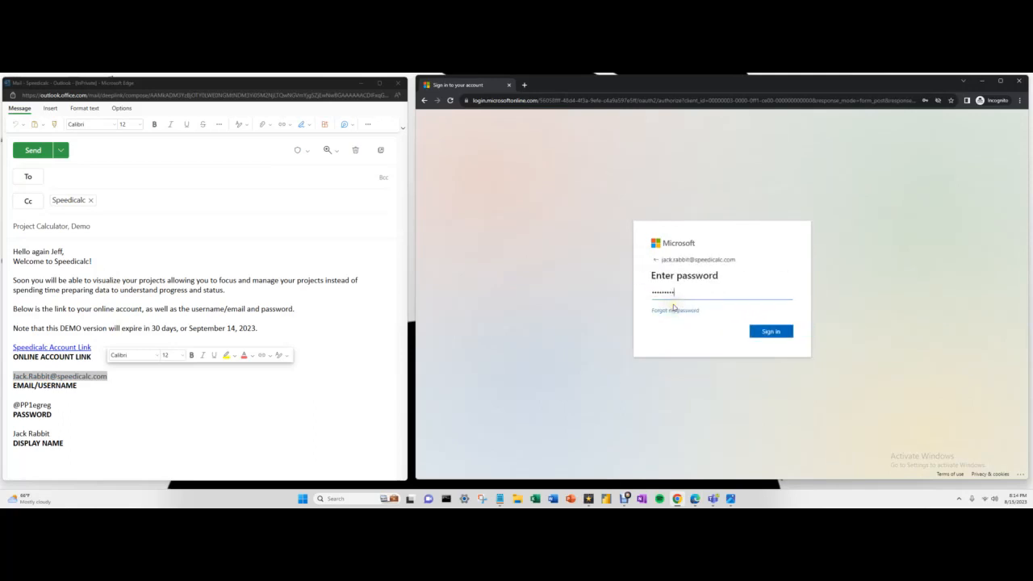
Check the account password given in the email, and sign in with the account password
left_click_drag(51, 434, 4, 407)
left_click(51, 404)
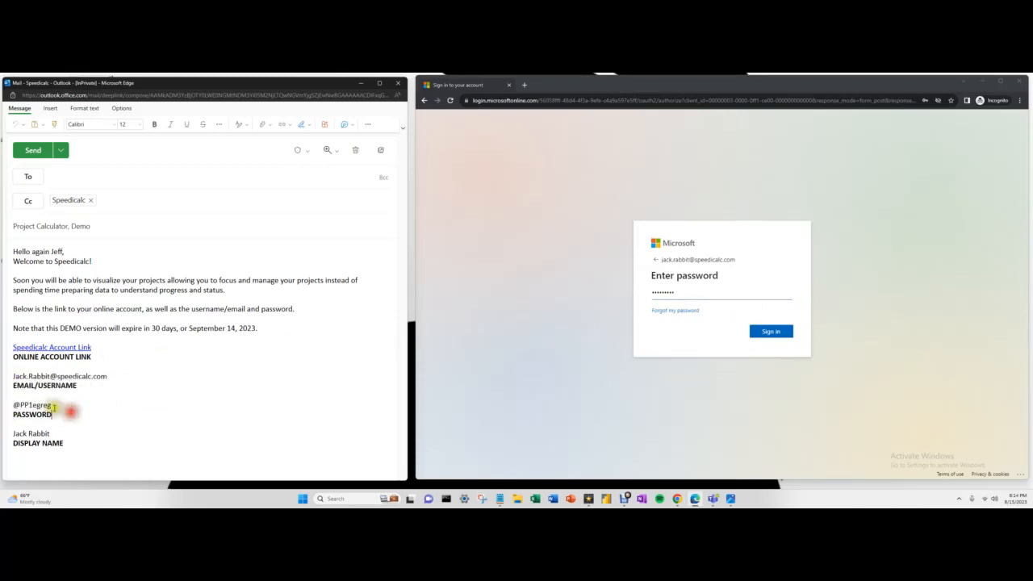
left_click_drag(51, 405, 6, 406)
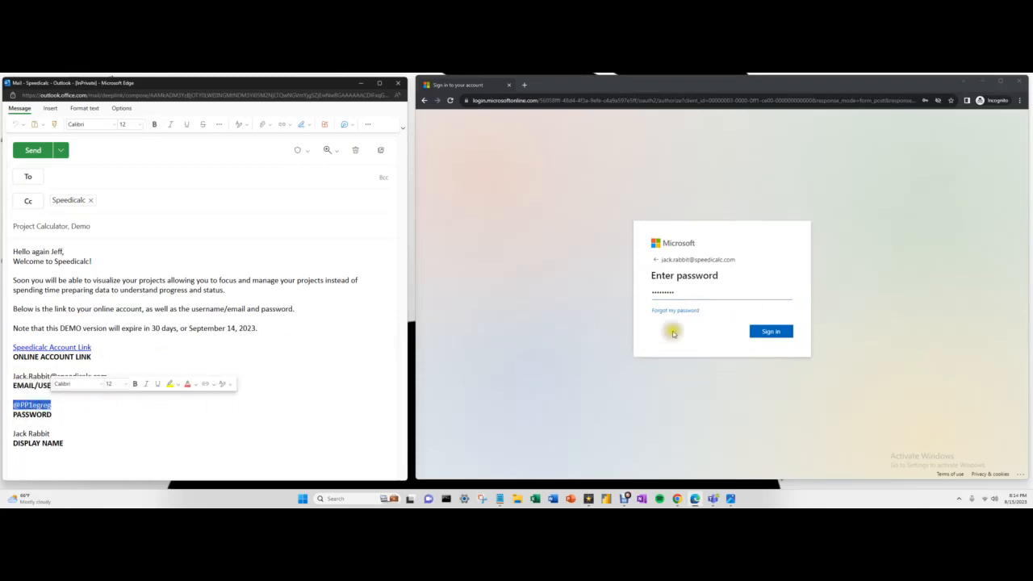
left_click(681, 294)
left_click(769, 331)
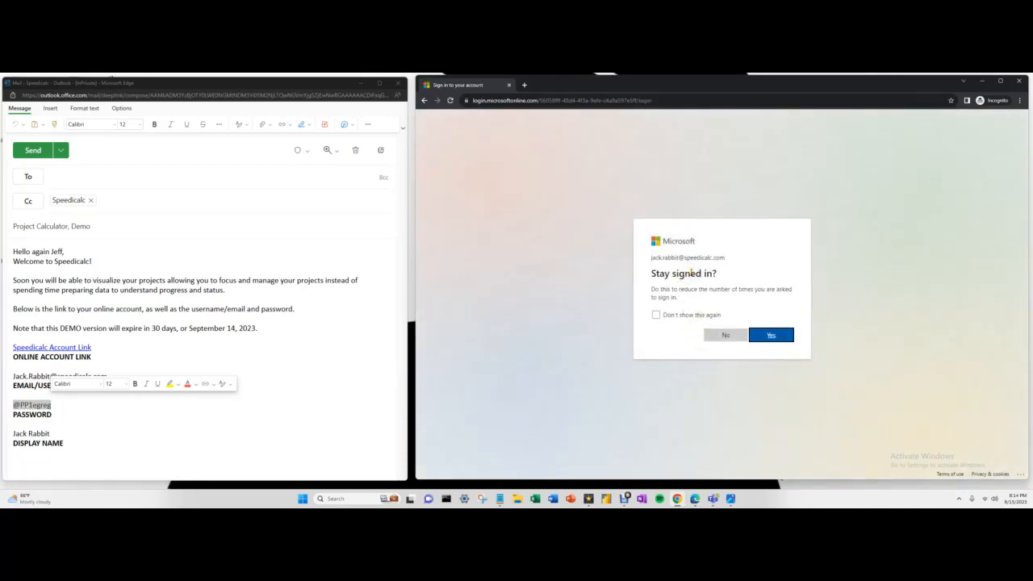
Decline to stay signed in, leaving the option to hide the question in future unchecked
left_click(657, 316)
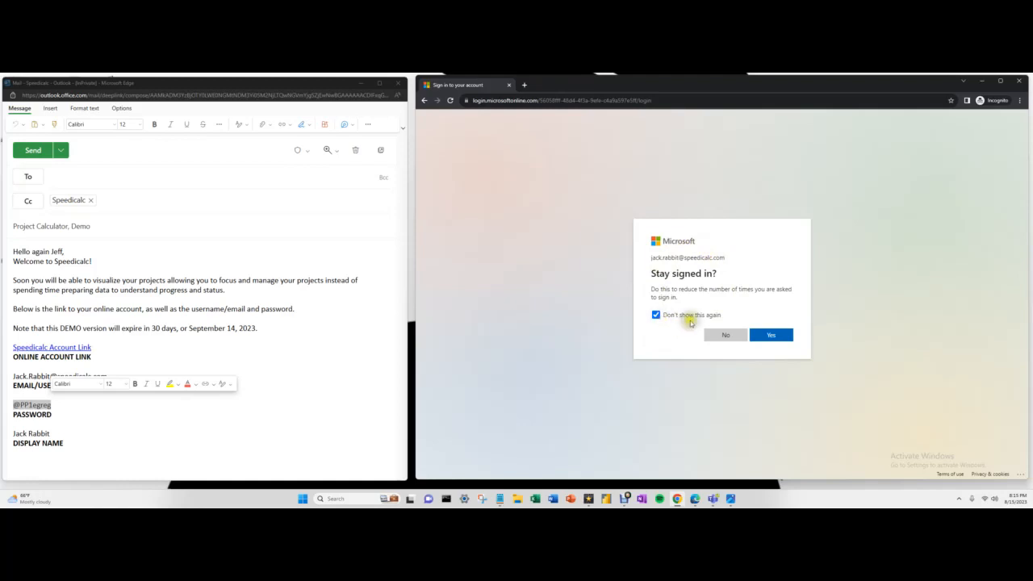
left_click(656, 314)
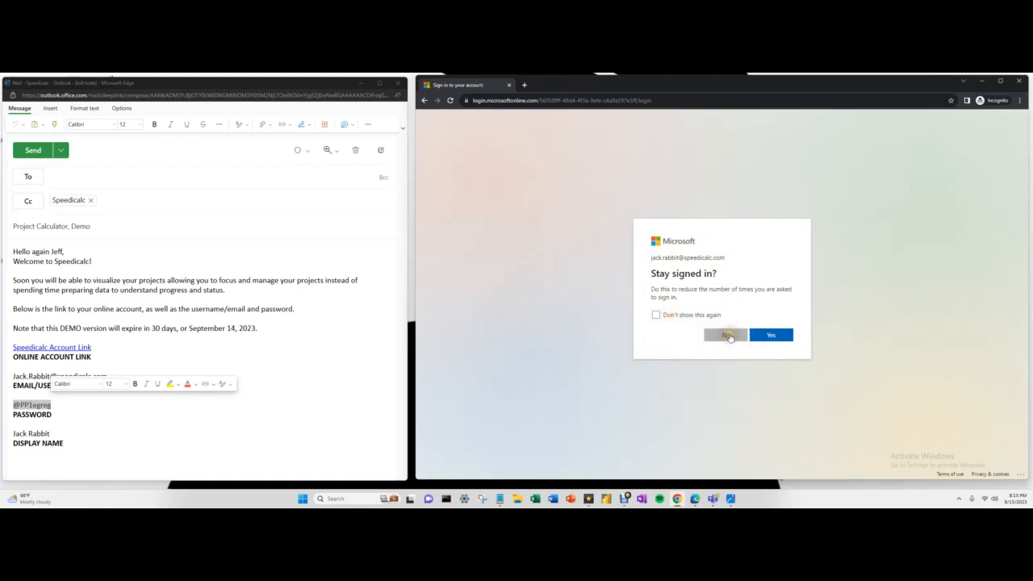
left_click(728, 336)
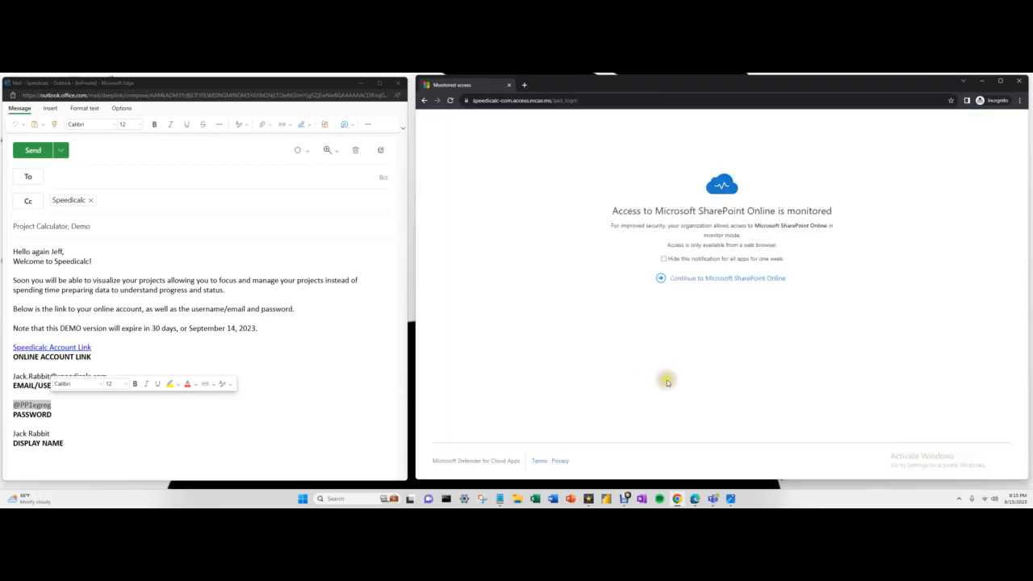
Maximize the browser window and continue past the monitored-access notice to Microsoft SharePoint Online
double_click(824, 81)
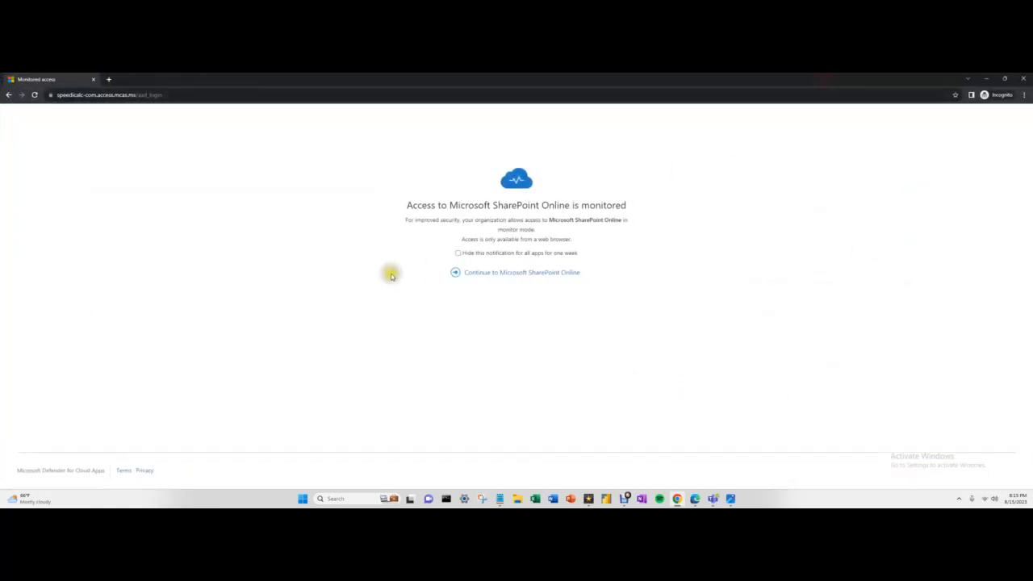
key("ctrl+plus")
key("ctrl+plus")
key("ctrl+plus")
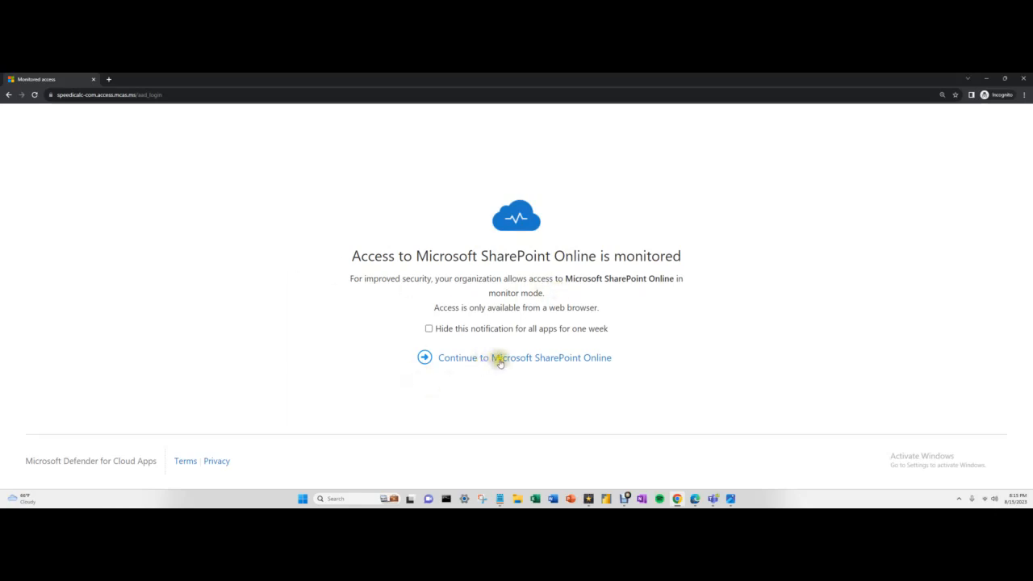
left_click(586, 361)
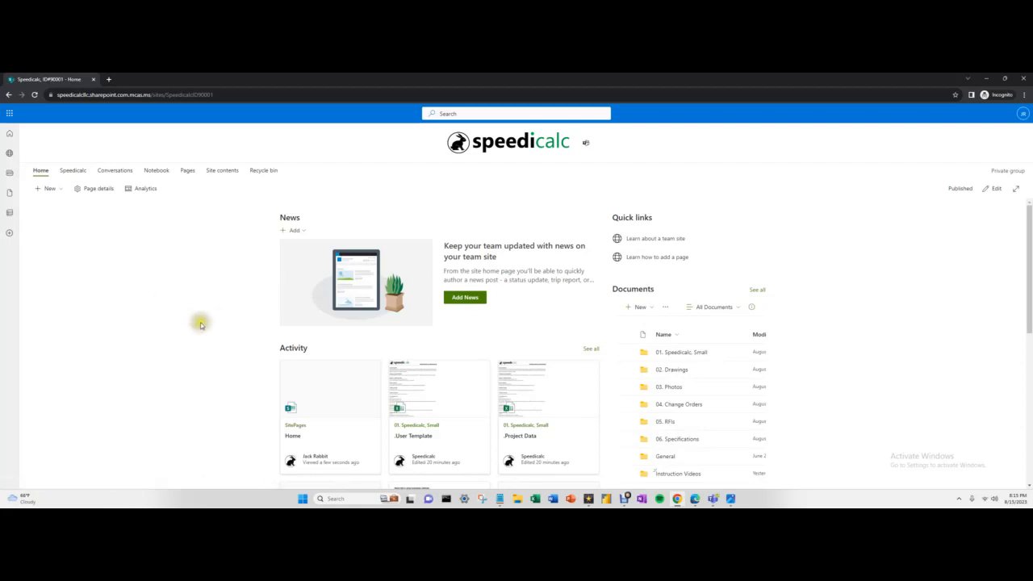
Examine the SharePoint settings options and the signed-in account's details, and close the account card
key("ctrl+plus")
key("ctrl+plus")
key("ctrl+plus")
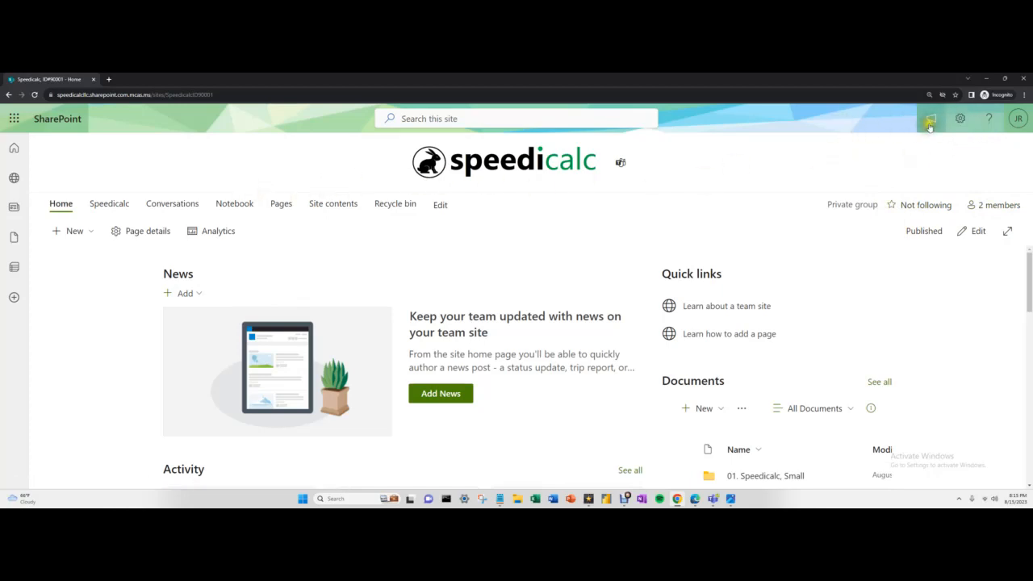
left_click(962, 120)
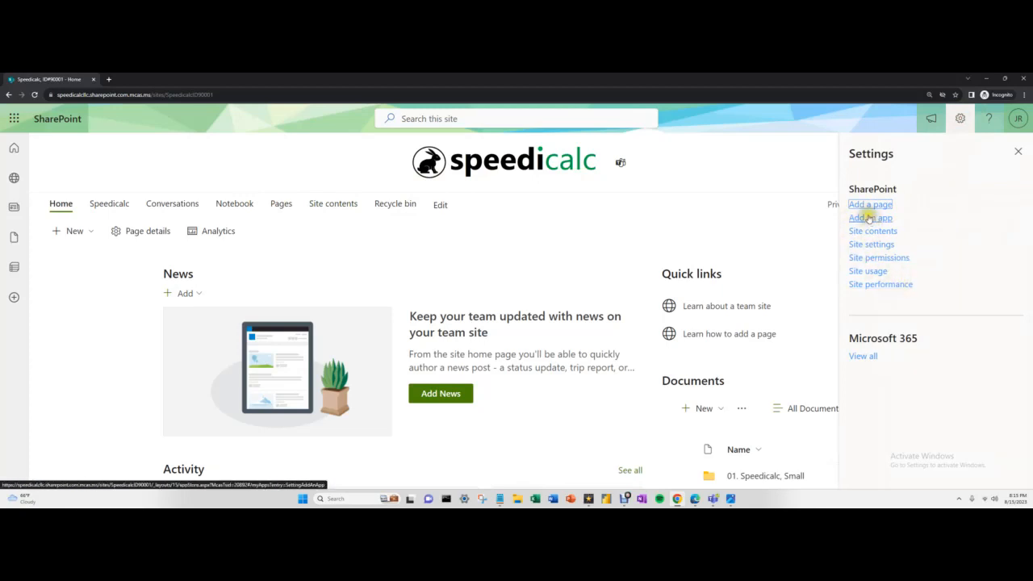
left_click(1018, 119)
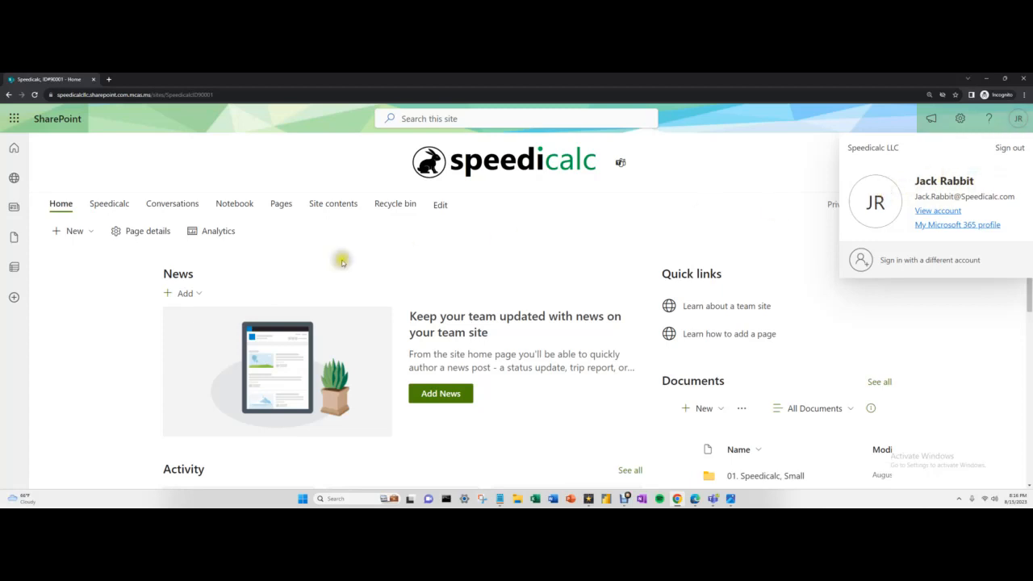
left_click(93, 287)
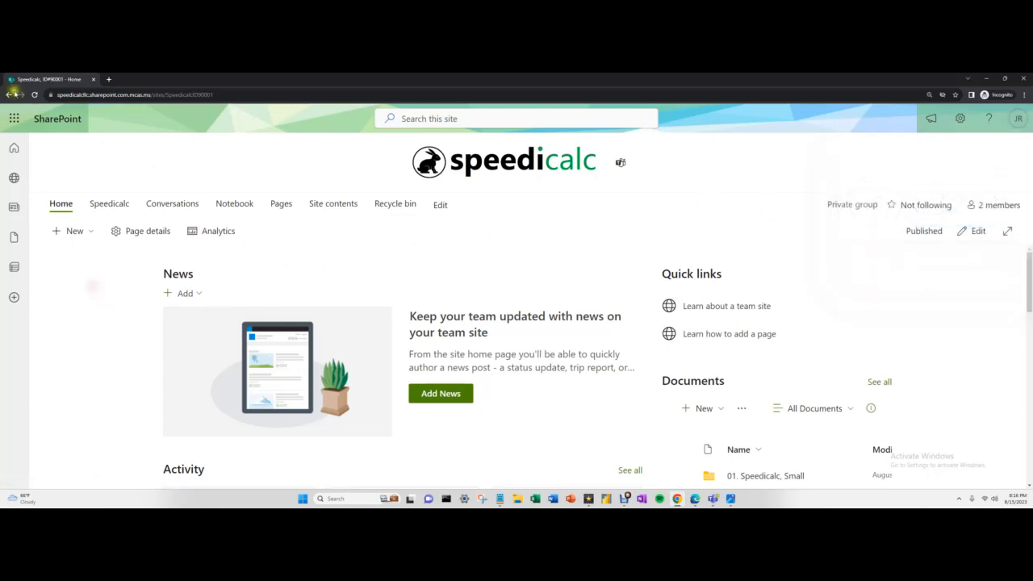
Review the Microsoft 365 apps offered in the app launcher and open the page for exploring all apps
left_click(15, 119)
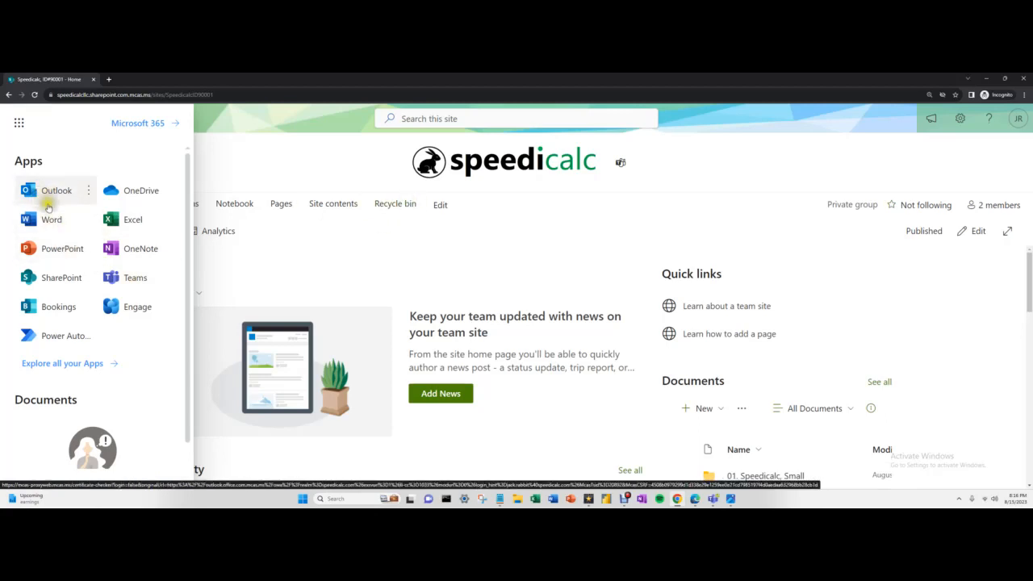
left_click(148, 203)
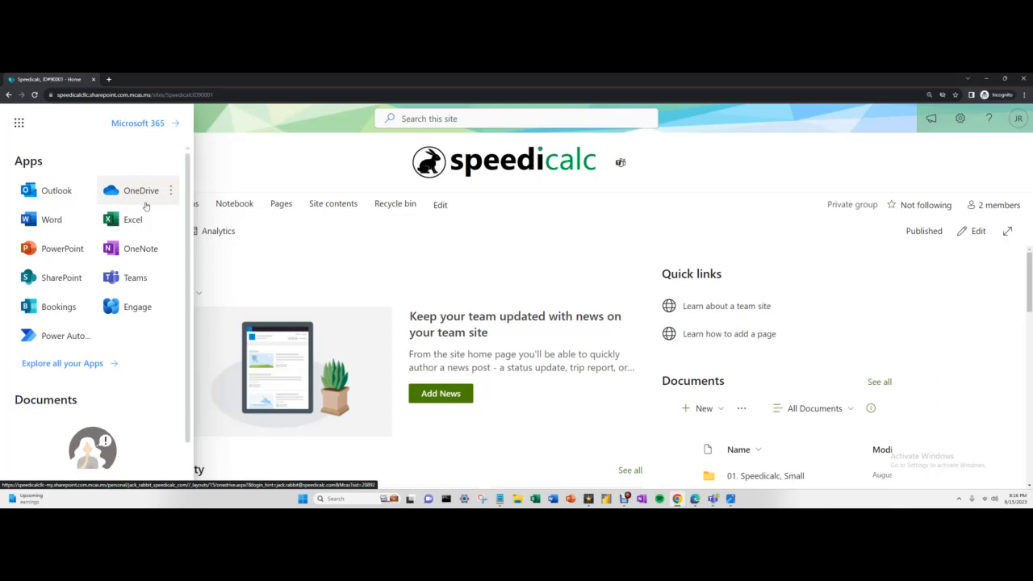
left_click(142, 230)
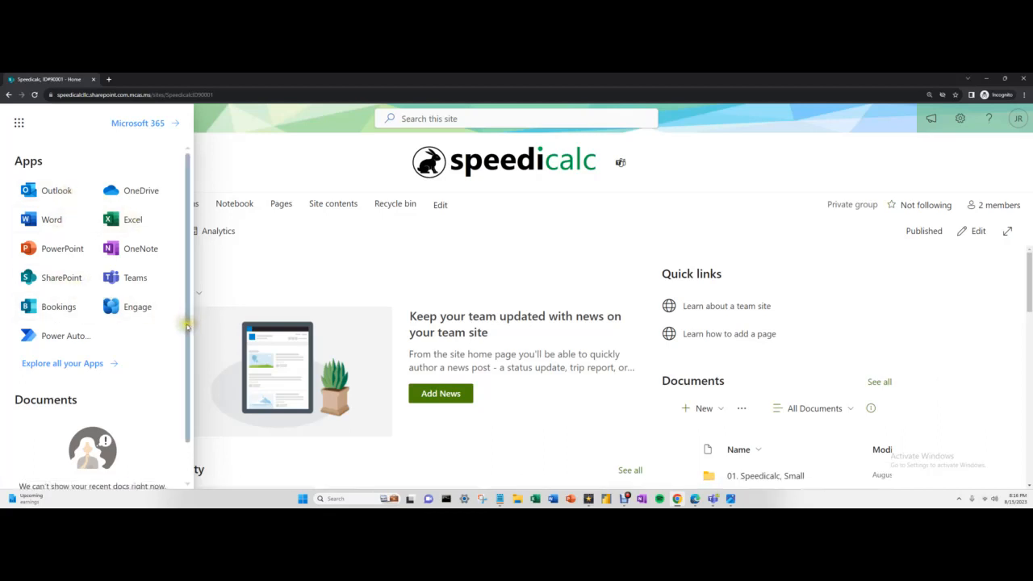
left_click(84, 366)
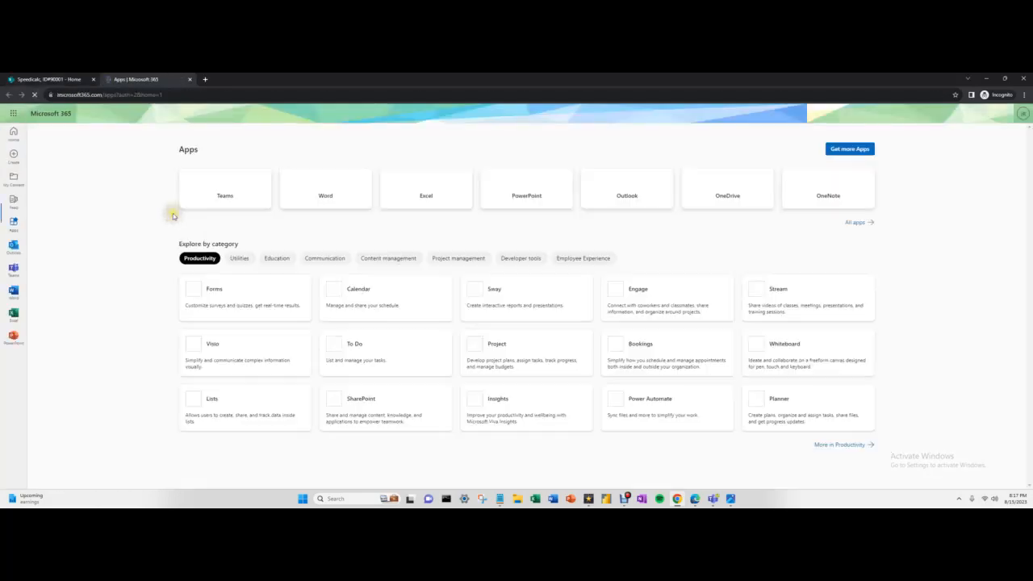
Enlarge the Microsoft 365 Apps page and examine the apps listed in the Productivity category
key("ctrl+plus")
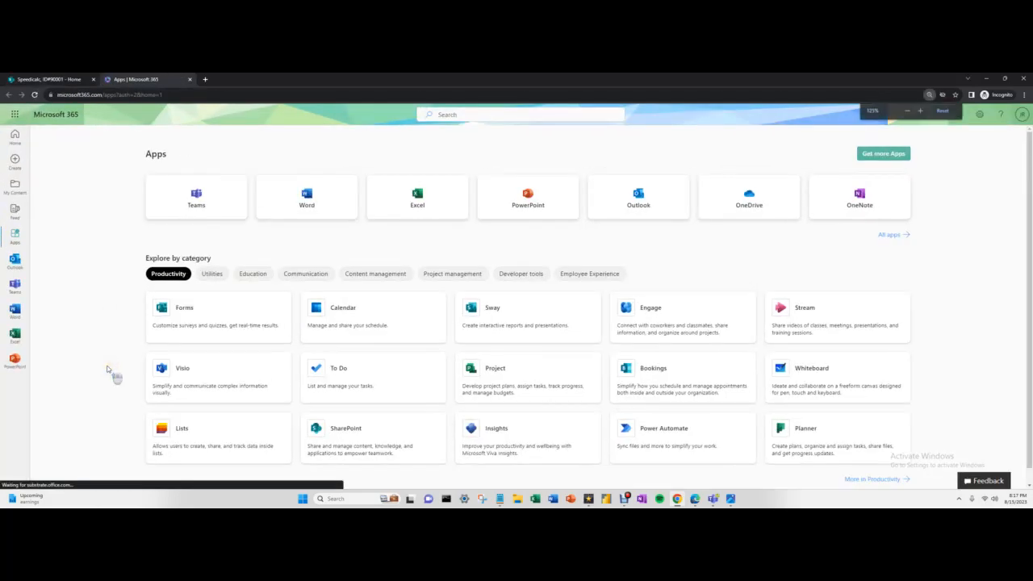
key("ctrl+plus")
key("ctrl+plus")
key("ctrl+plus")
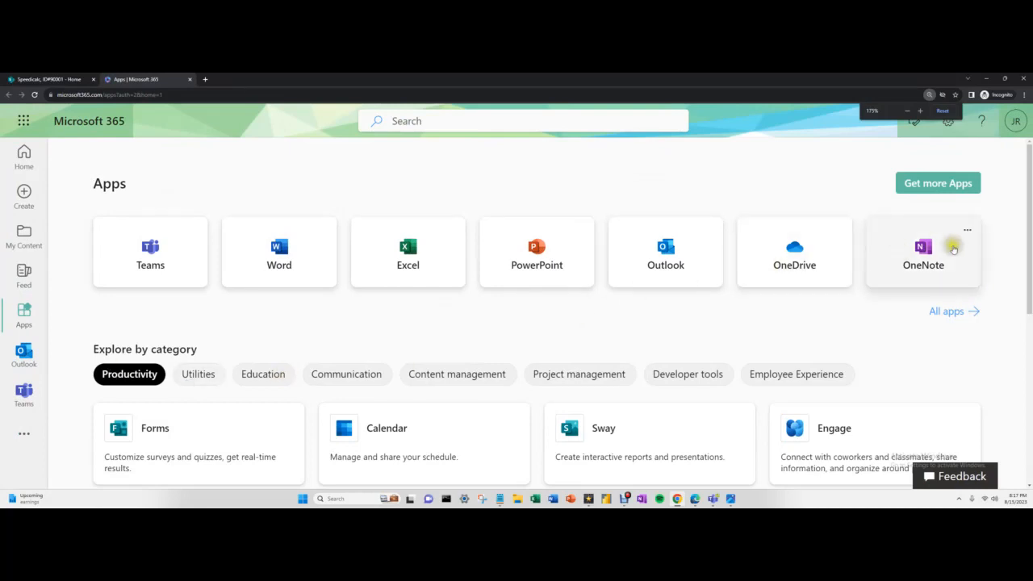
scroll(489, 282, "down", 3)
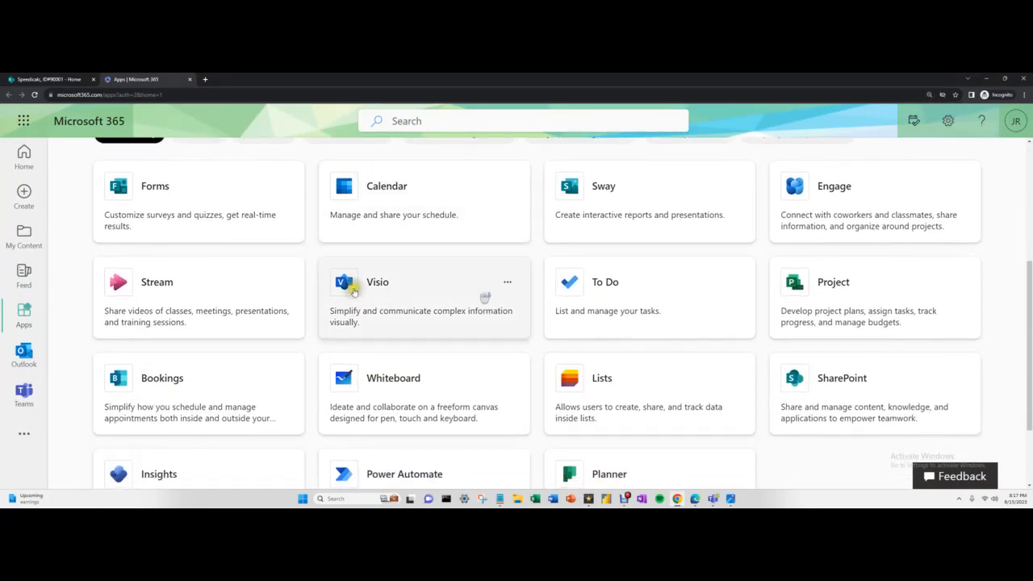
scroll(323, 351, "down", 1)
scroll(606, 343, "up", 1)
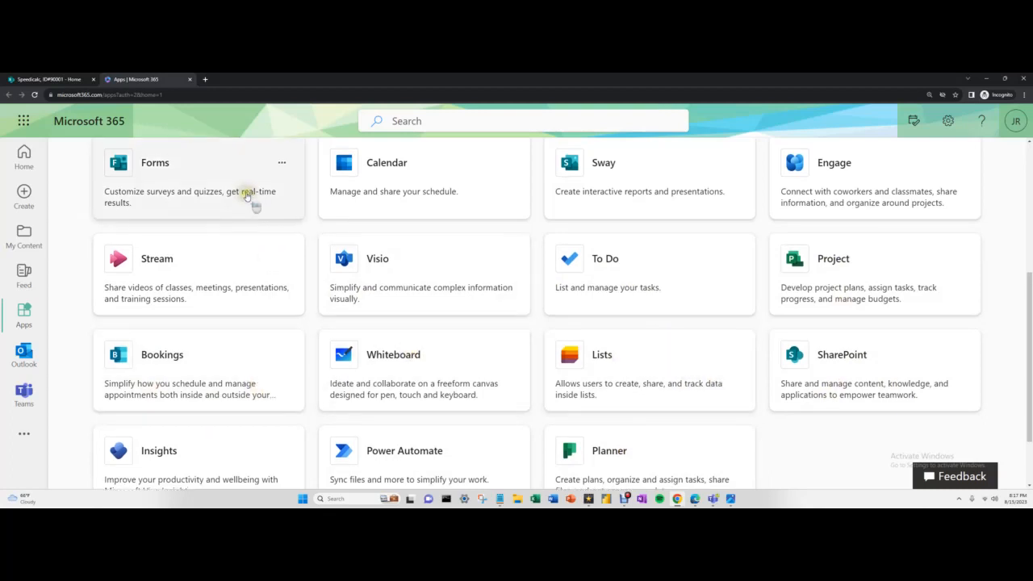
scroll(198, 260, "up", 1)
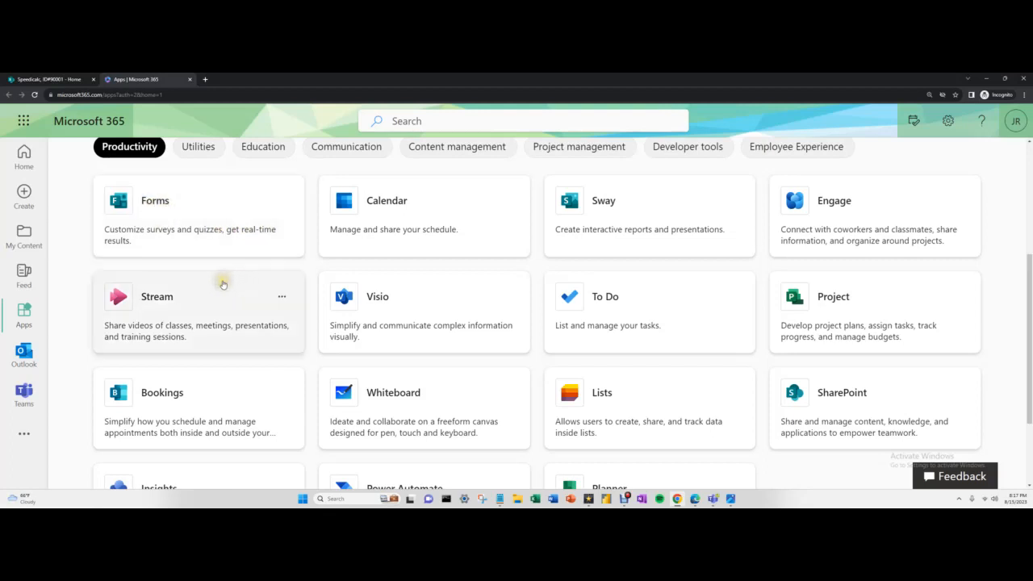
scroll(221, 284, "down", 2)
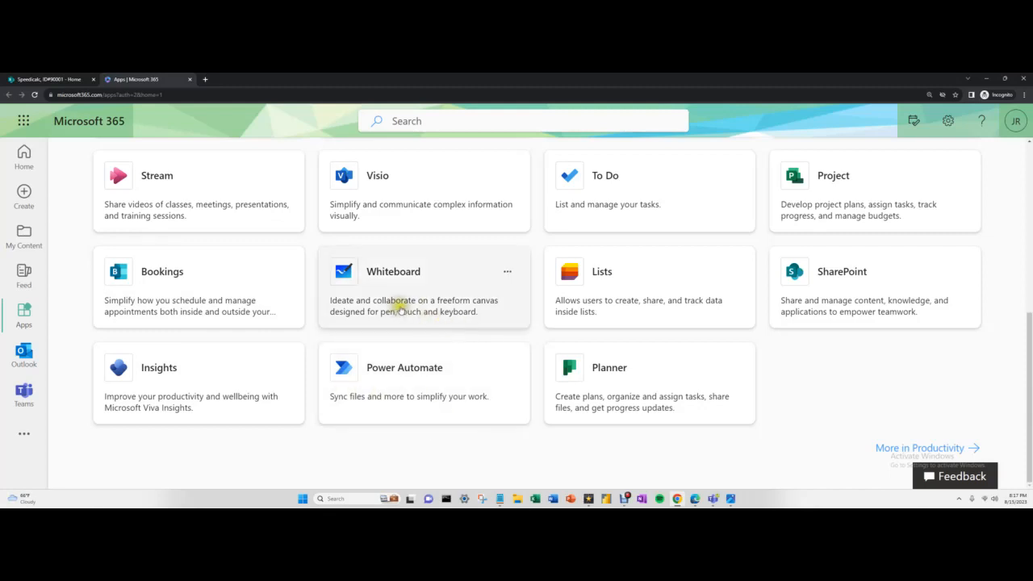
scroll(650, 380, "up", 1)
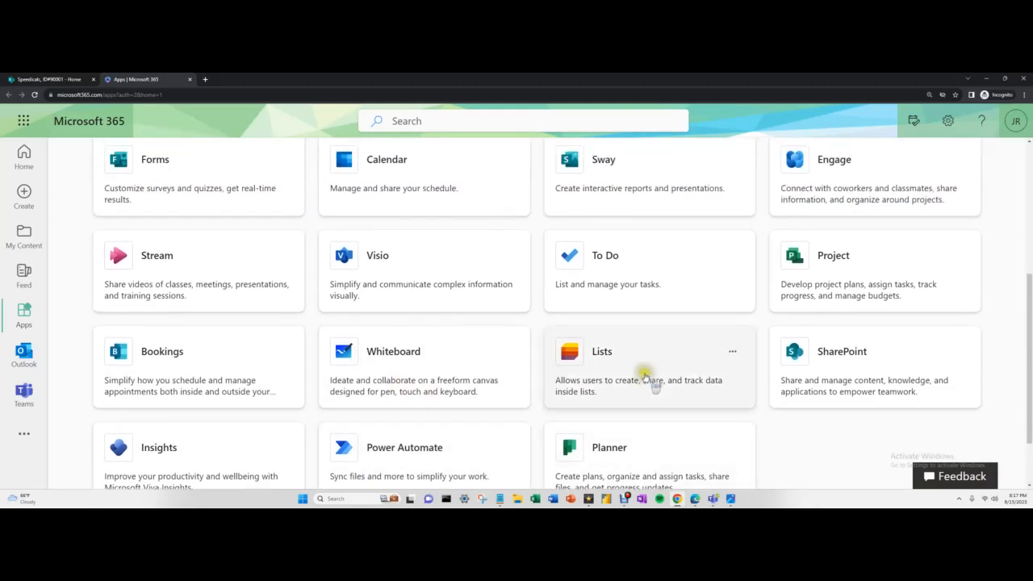
scroll(650, 383, "up", 2)
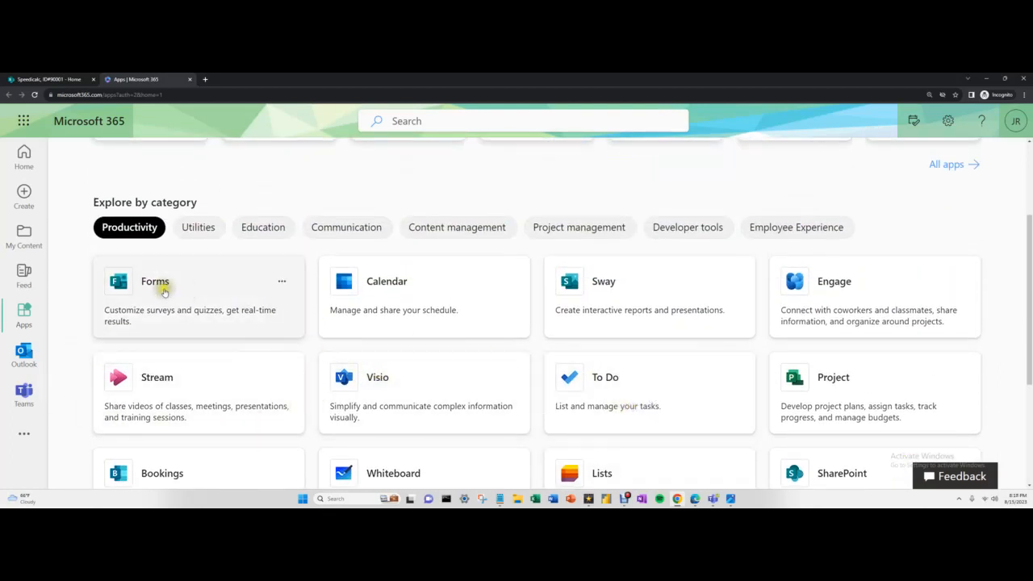
Return to the Speedicalc site and go from there to the SharePoint start page with the frequent sites
left_click(24, 125)
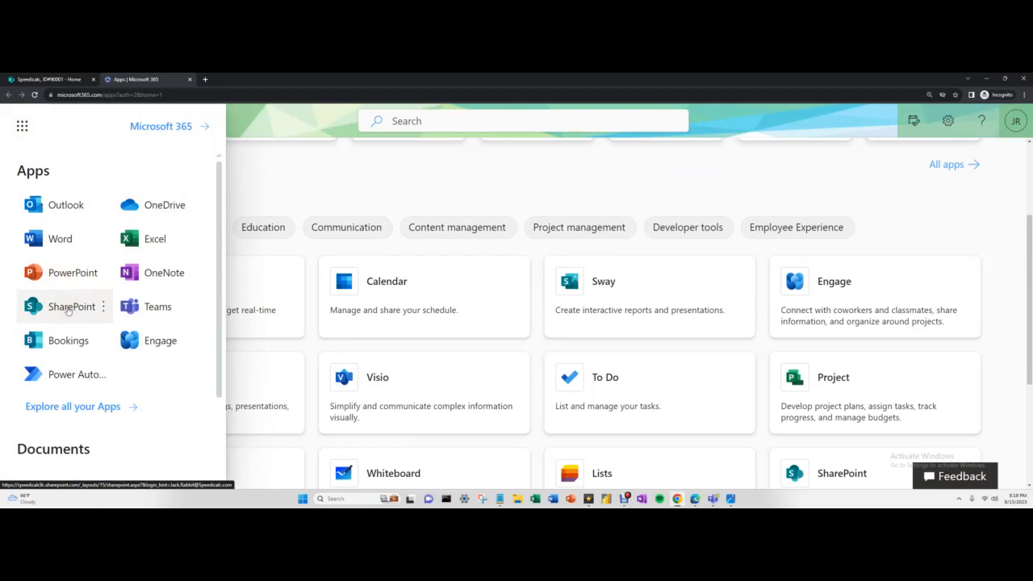
left_click(71, 79)
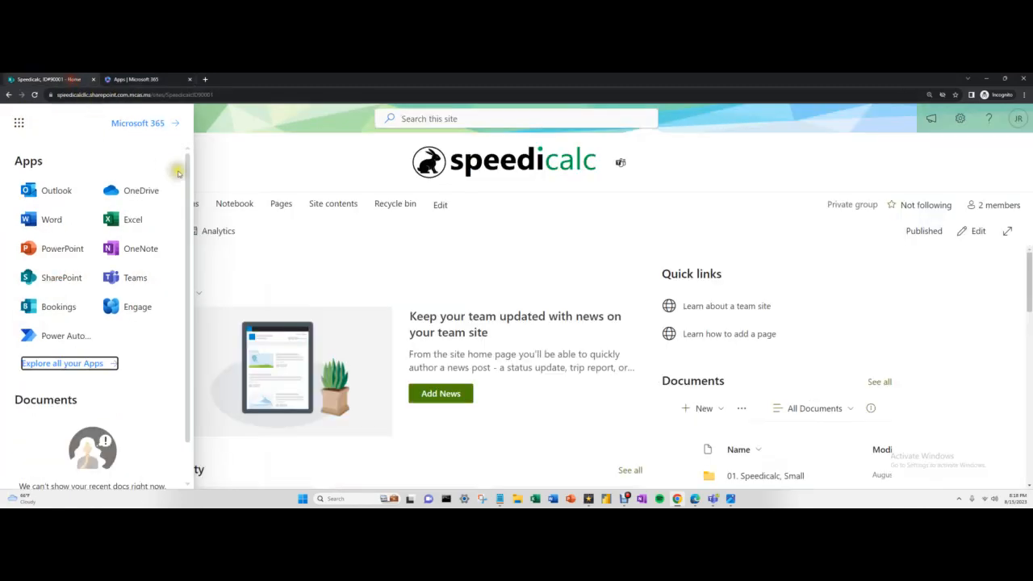
left_click(68, 276)
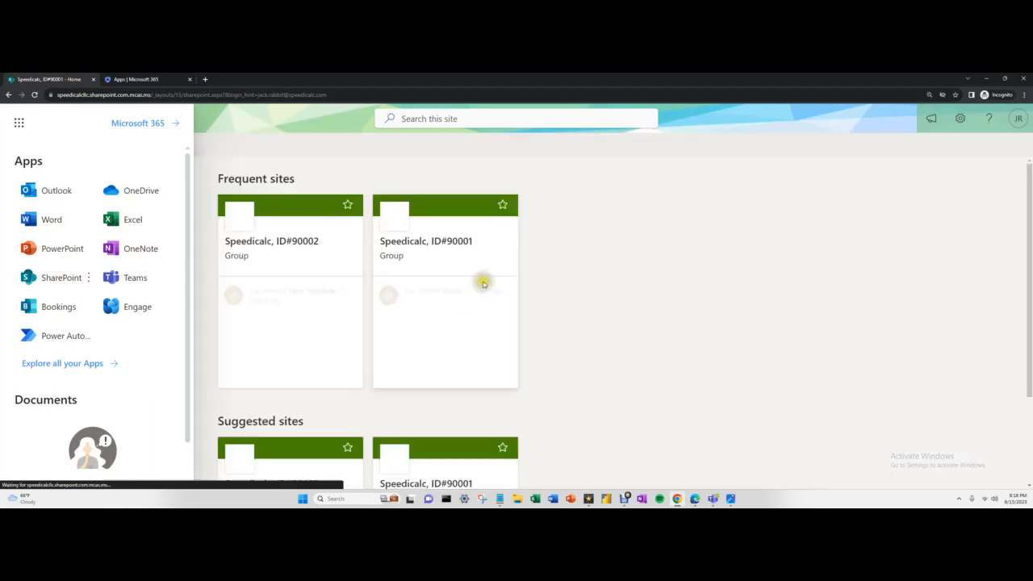
left_click(616, 279)
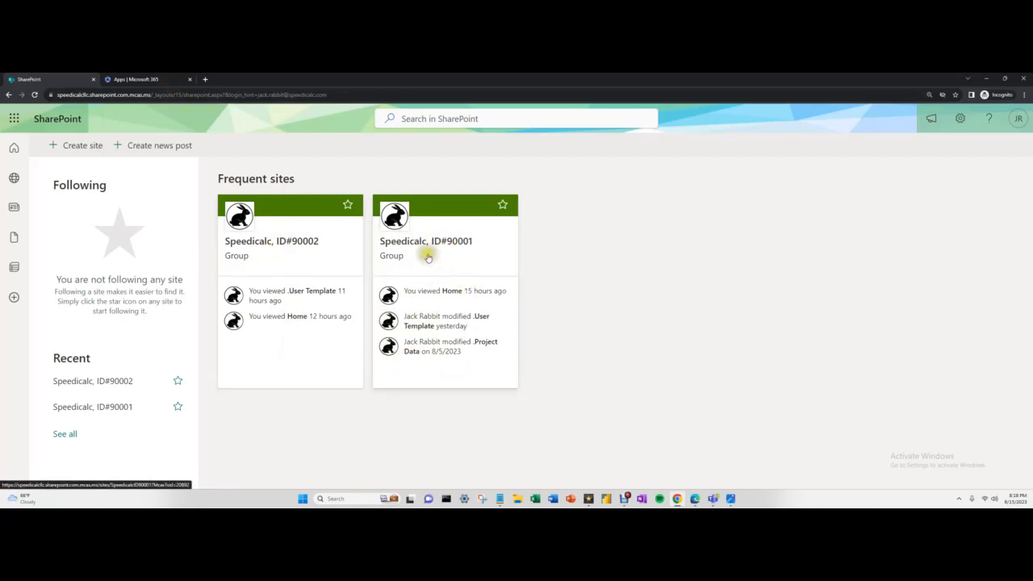
Close the Microsoft 365 Apps page and open the second Speedicalc site under Frequent sites
left_click(165, 79)
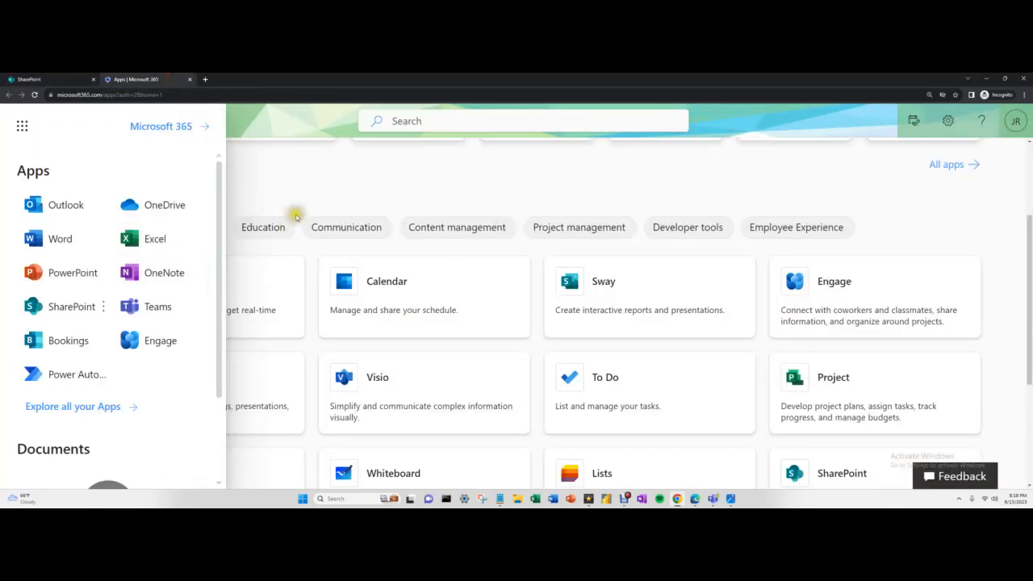
left_click(287, 227)
left_click(192, 79)
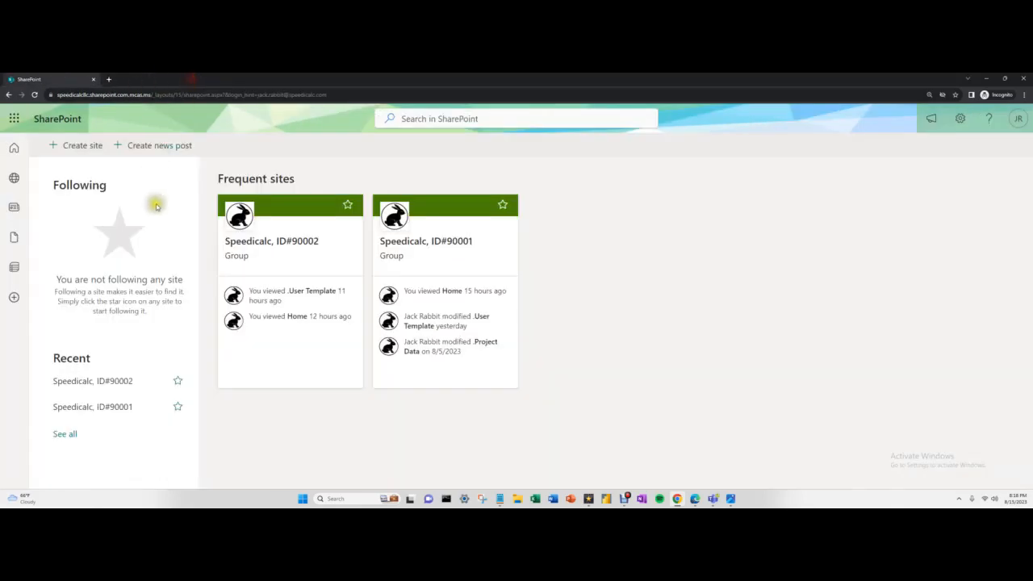
left_click(455, 244)
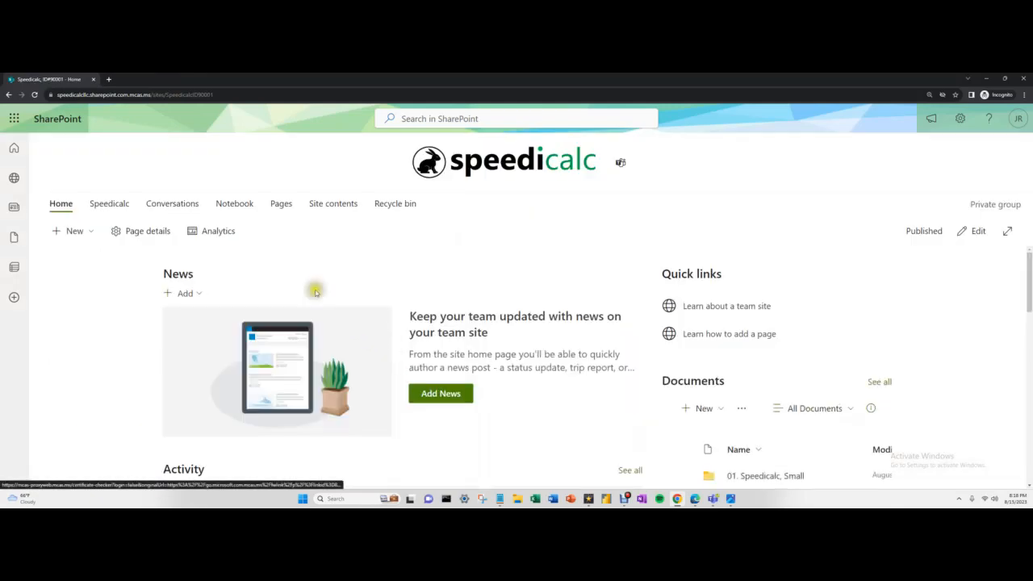
Uncover the email draft behind the browser to check the Speedicalc Account Link, and maximize the browser again
left_click_drag(329, 85, 644, 103)
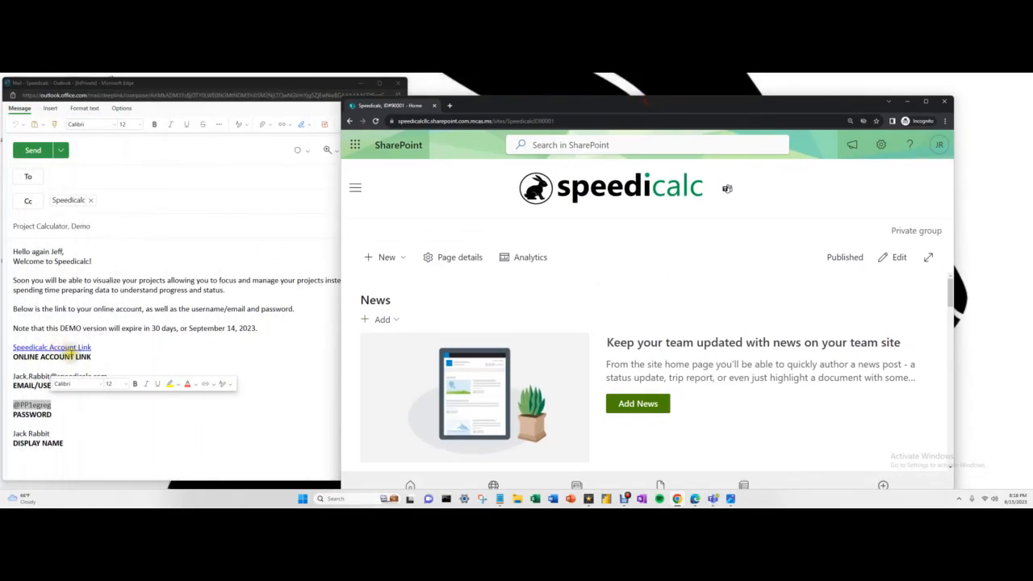
double_click(634, 108)
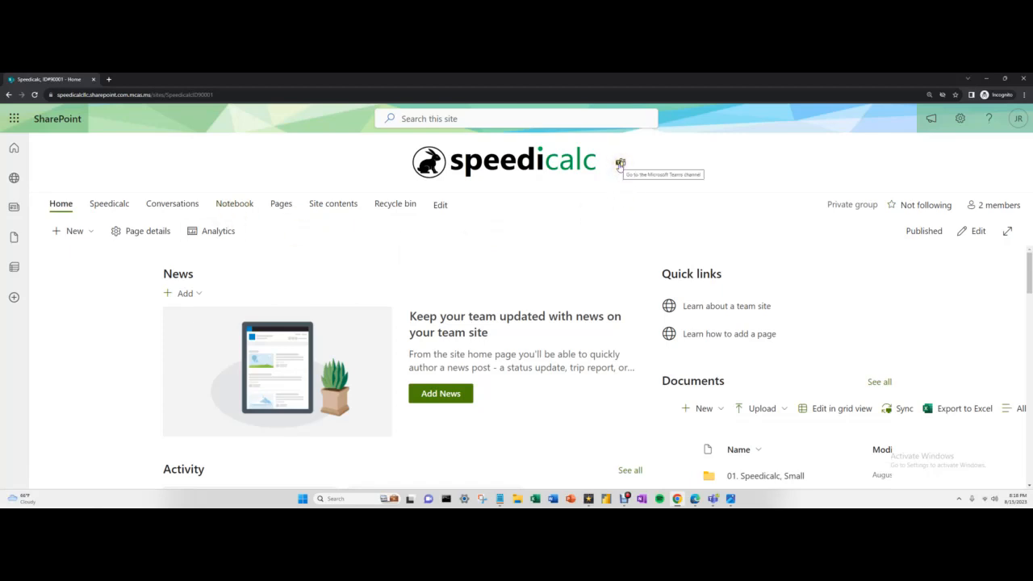
Open the site's Speedicalc document library in a new tab and view the folders in its site library
left_click(115, 204)
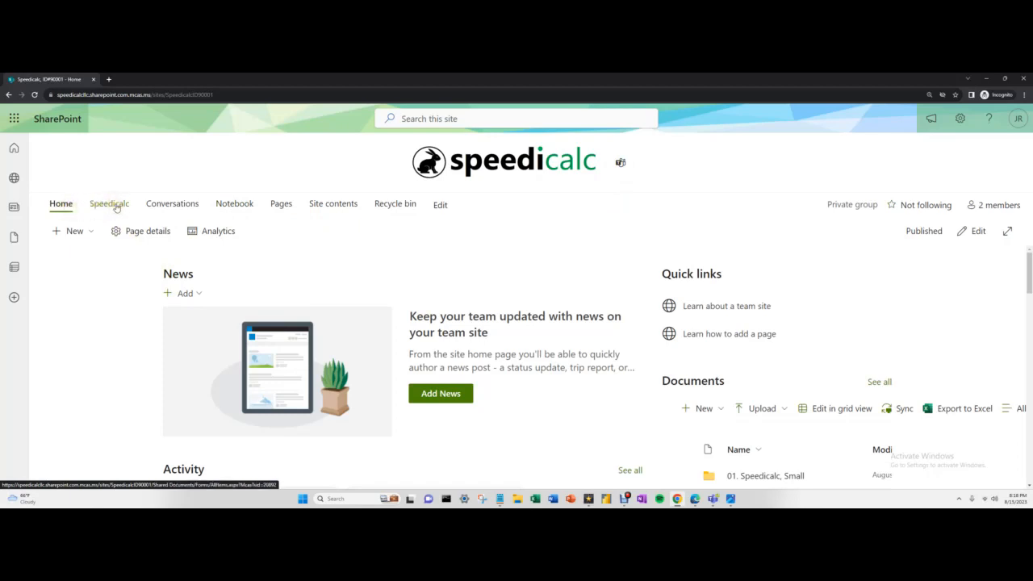
left_click(119, 206)
left_click(119, 206)
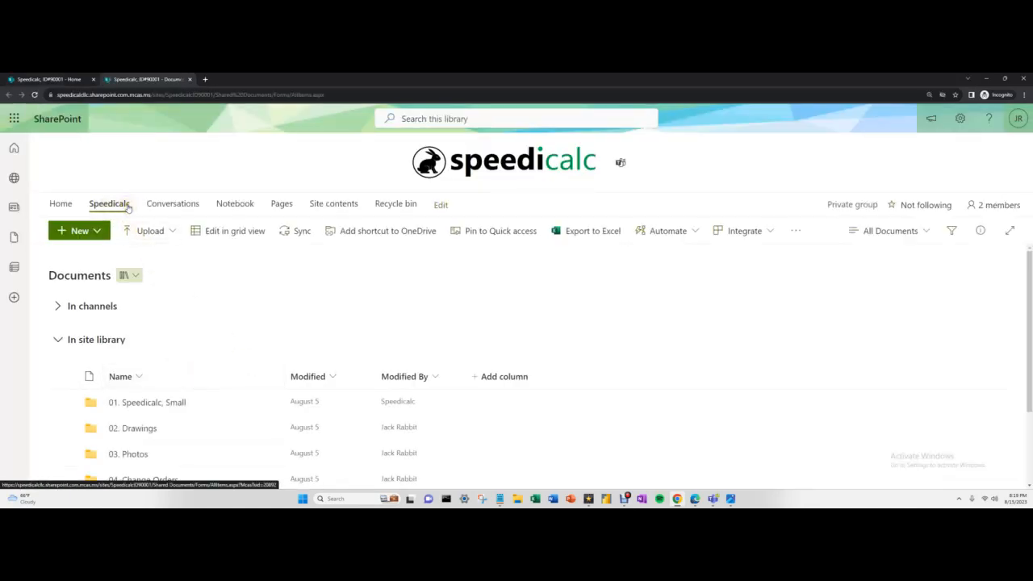
left_click(112, 201)
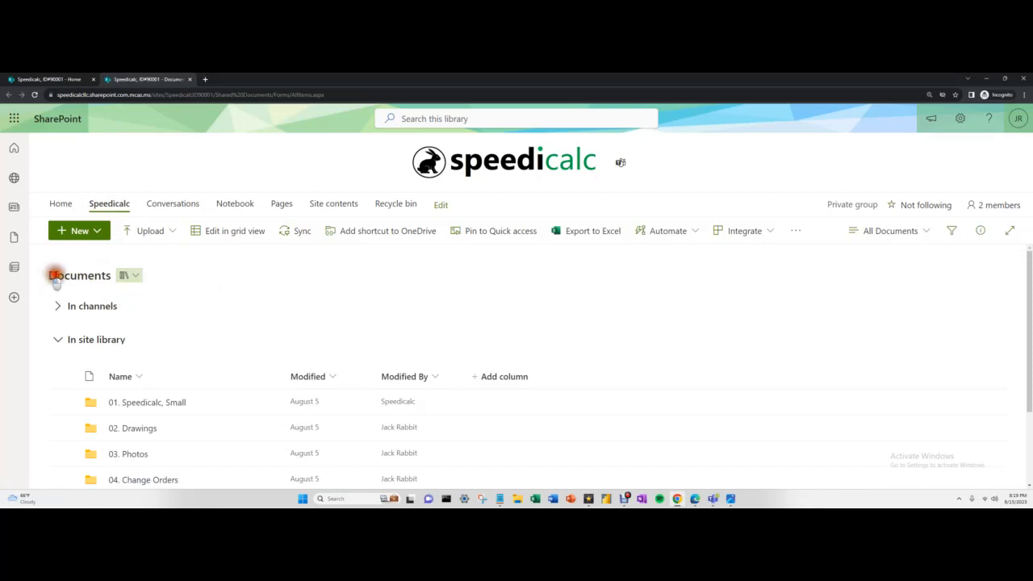
left_click(109, 205)
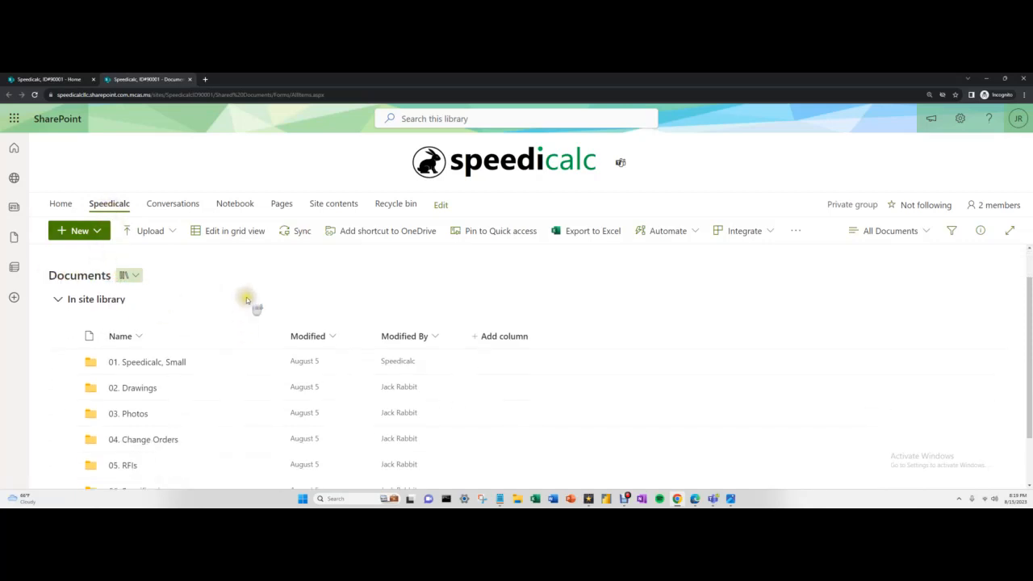
View the folders in the site library and open the folder 01. Speedicalc, Small
scroll(250, 302, "down", 1)
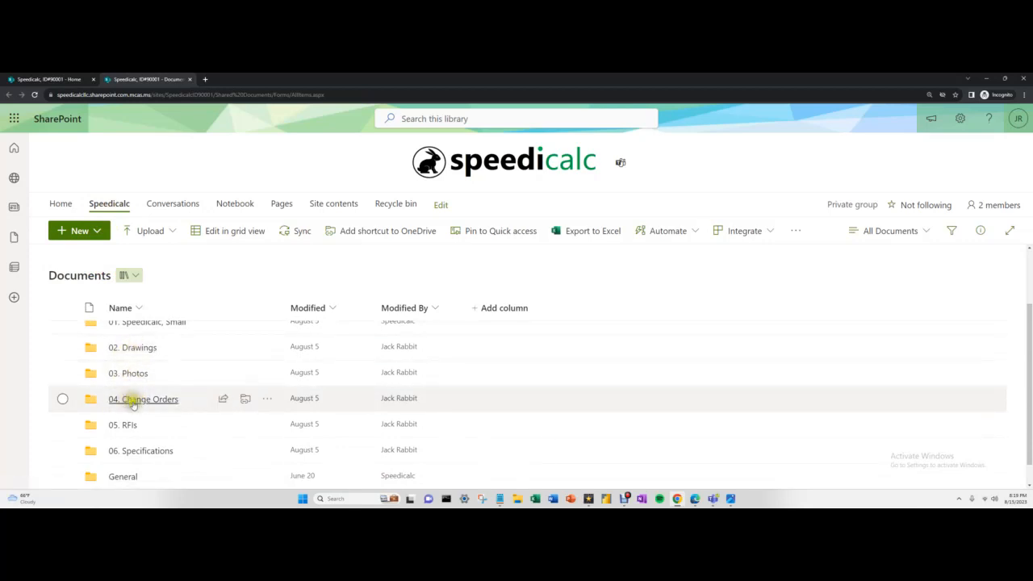
scroll(193, 403, "down", 1)
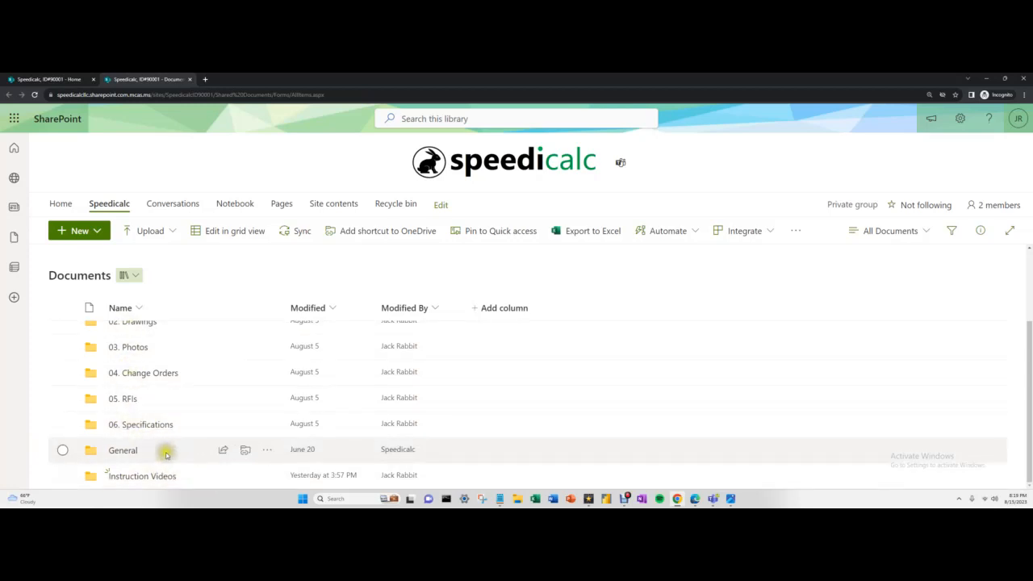
scroll(207, 451, "up", 3)
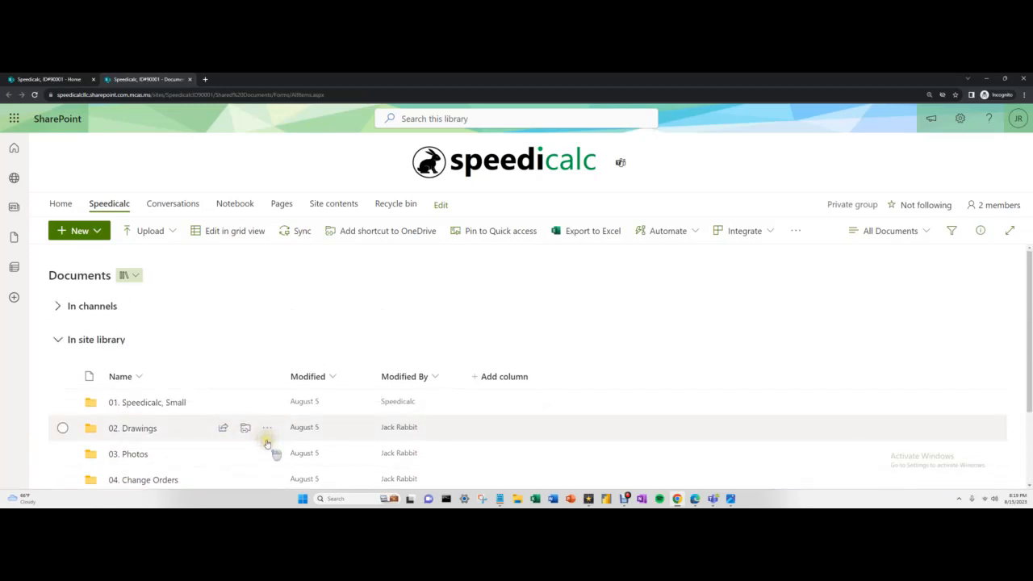
left_click(168, 403)
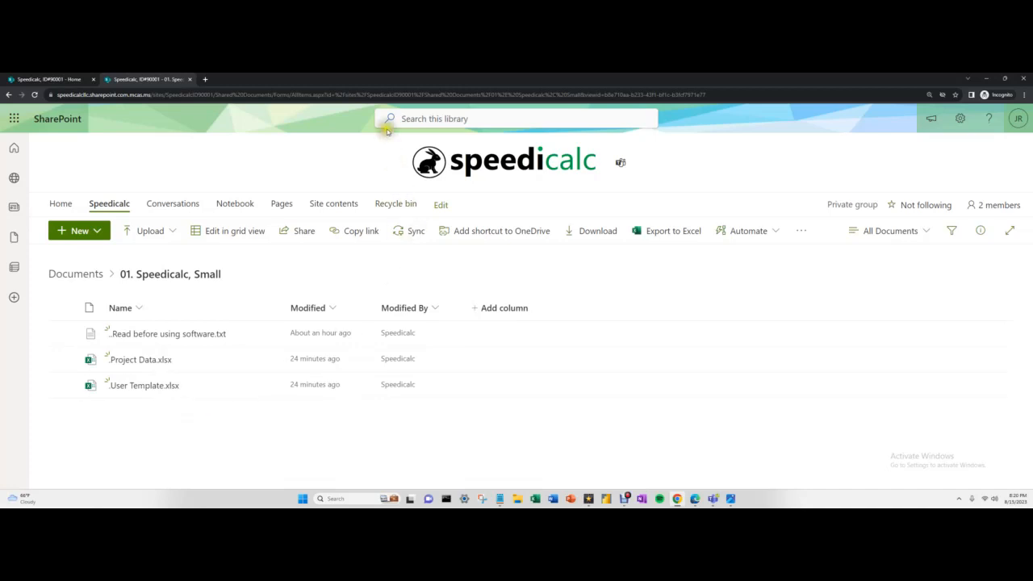
Open the workbooks User Template.xlsx and Project Data.xlsx from the folder in separate browser tabs
left_click(150, 386)
left_click(147, 79)
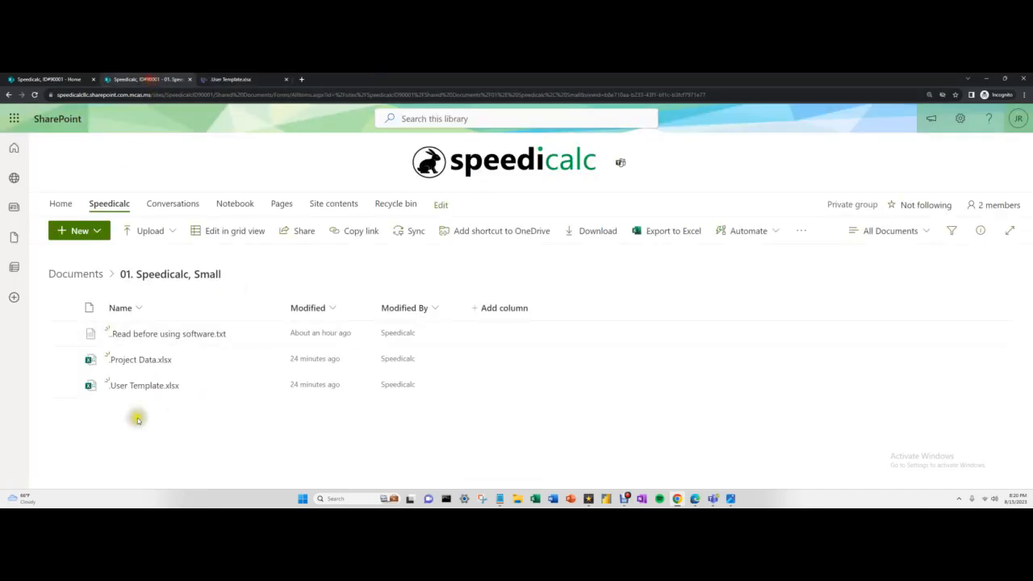
left_click(137, 360)
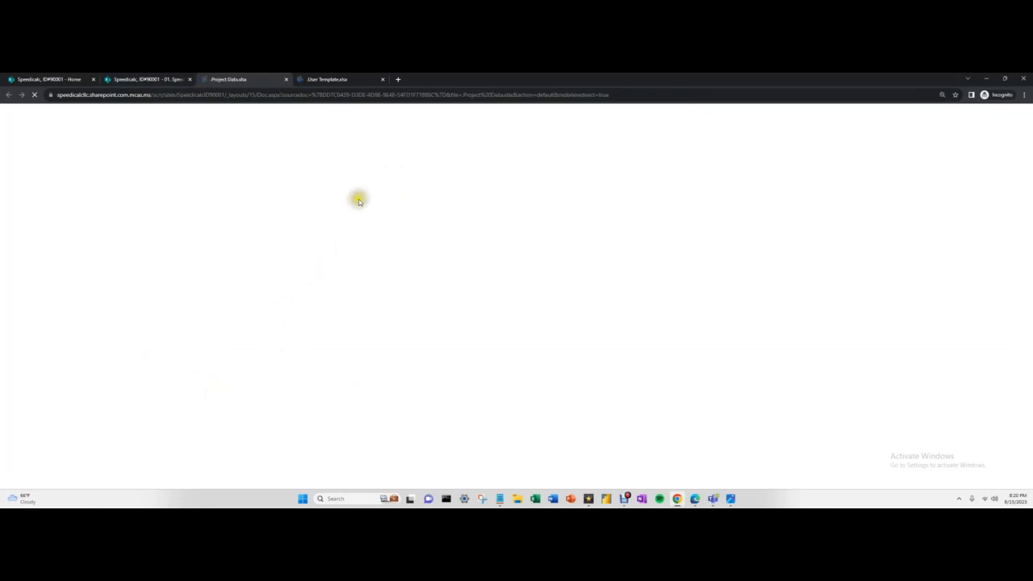
Restore the browser from full screen to a smaller window and minimize the email draft window
double_click(503, 82)
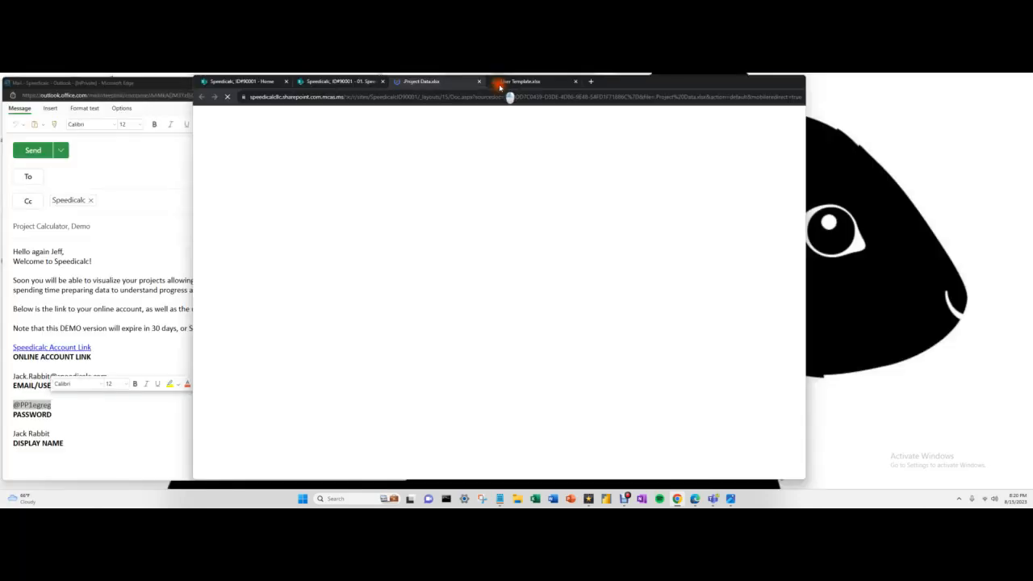
left_click(184, 83)
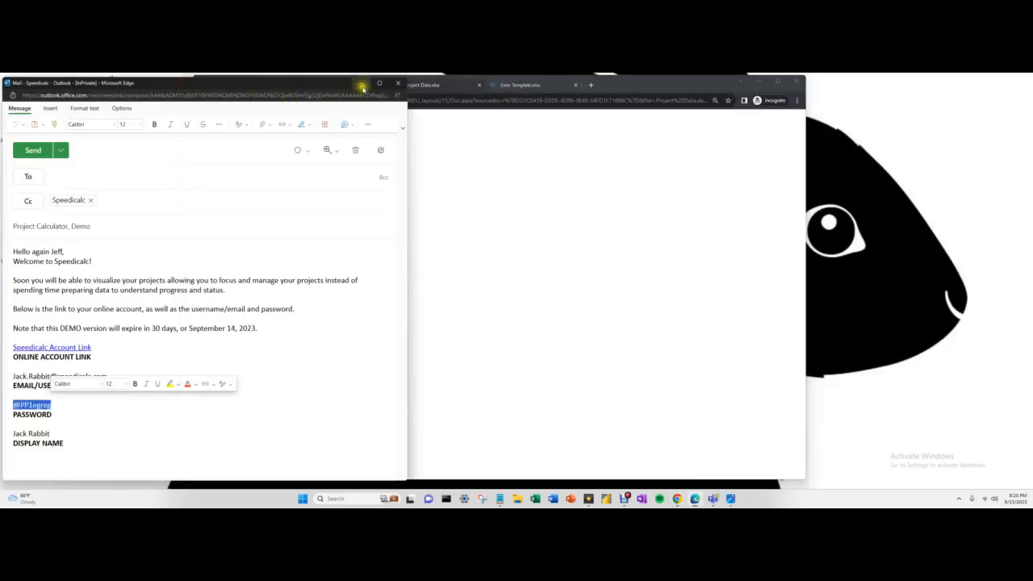
left_click(360, 84)
Narrow the browser window to about half the screen and move Project Data.xlsx into its own window beside it
left_click_drag(622, 87, 431, 86)
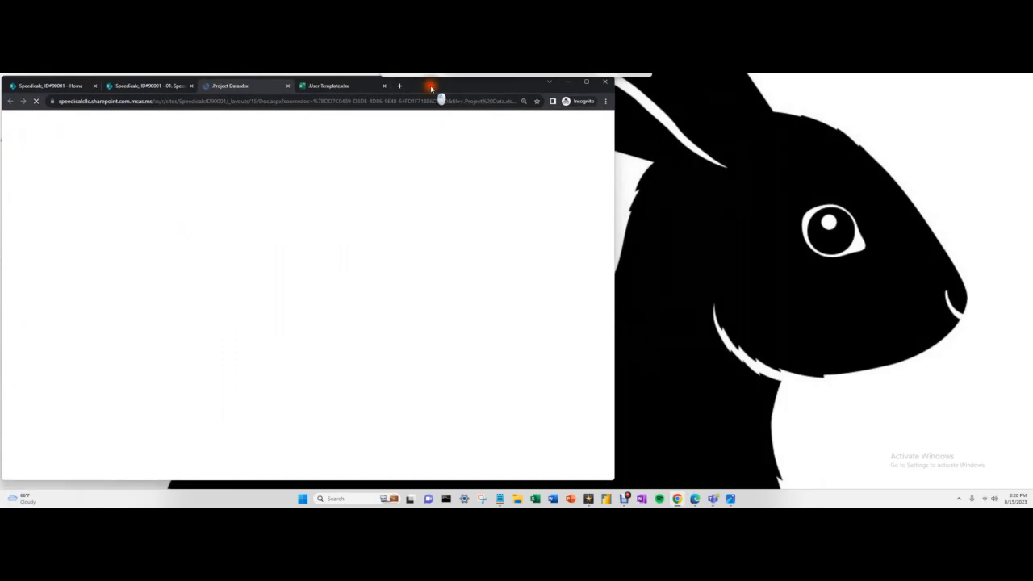
left_click_drag(615, 192, 501, 219)
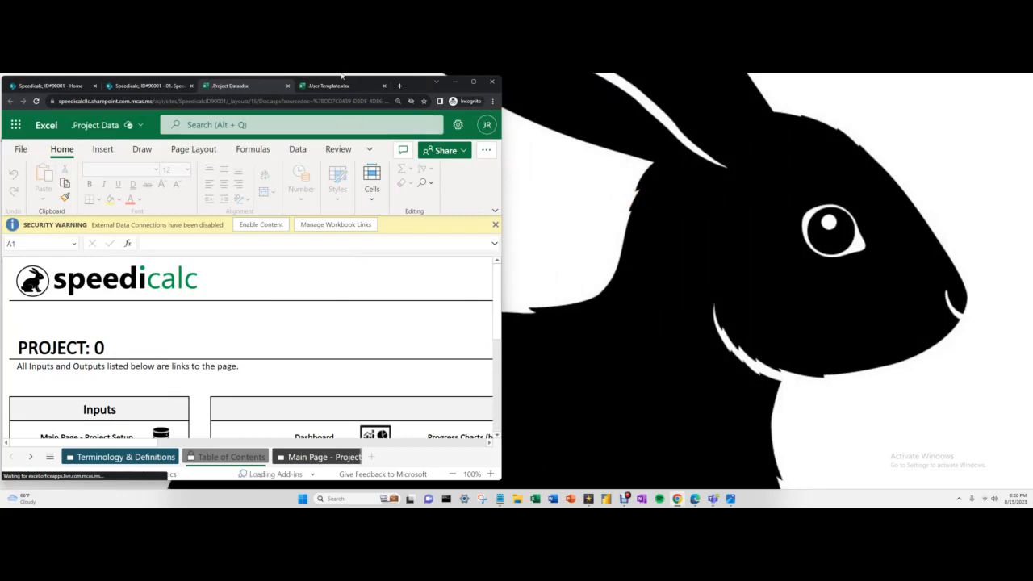
left_click_drag(267, 89, 805, 85)
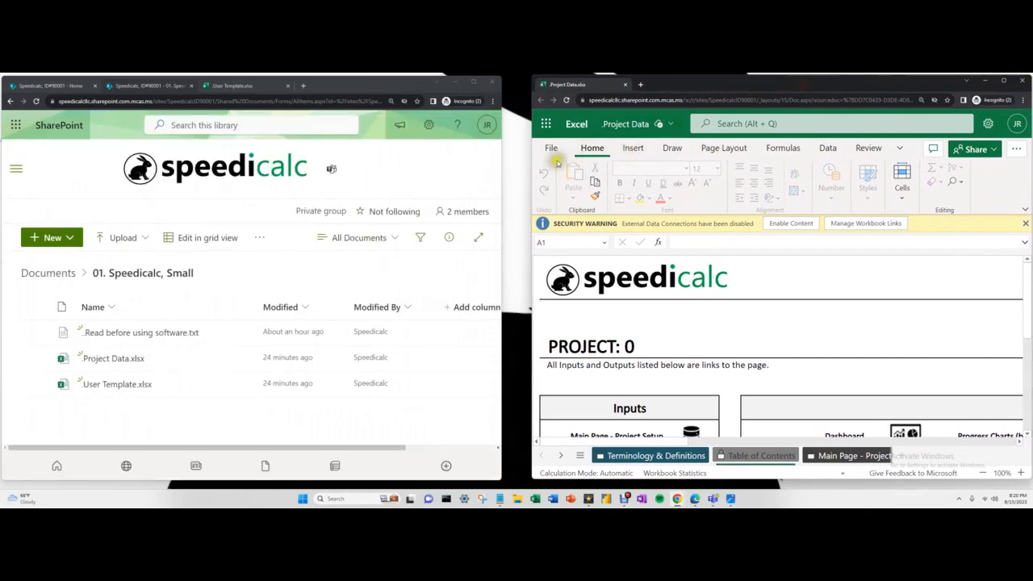
Show the User Template workbook and resize both windows so the two workbooks sit side by side without gap or overlap
left_click(242, 86)
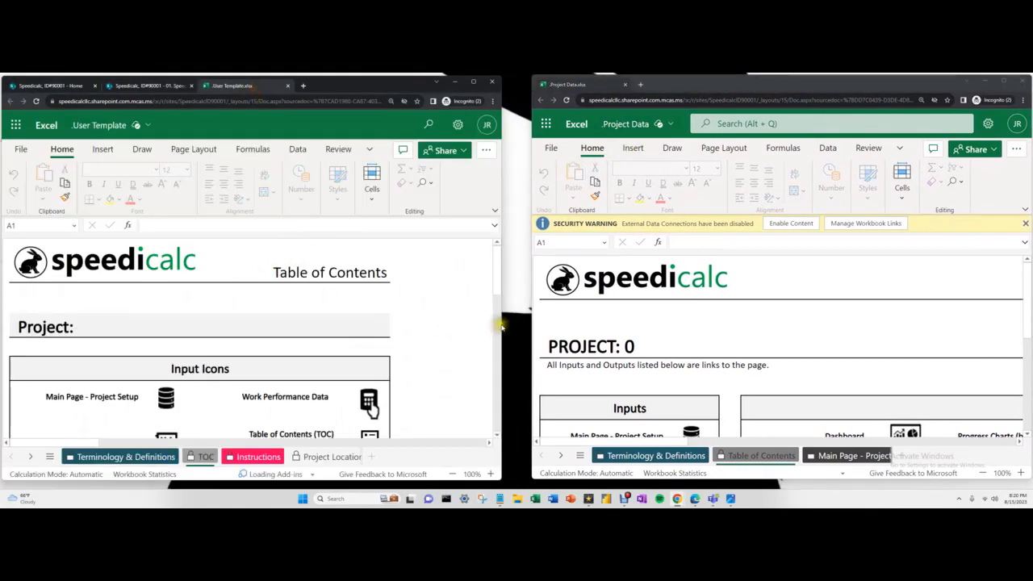
left_click_drag(502, 325, 531, 316)
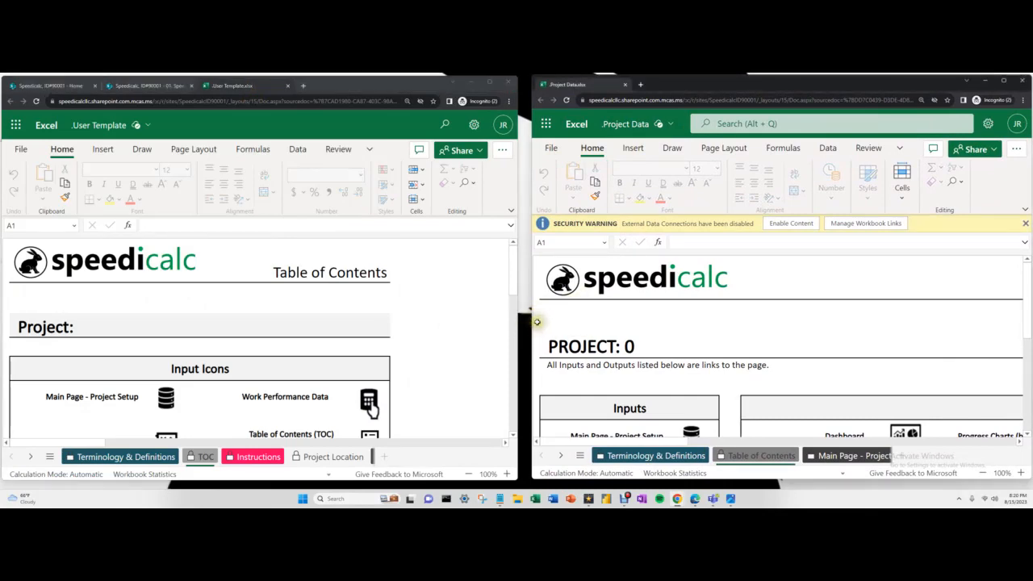
left_click_drag(531, 327, 498, 330)
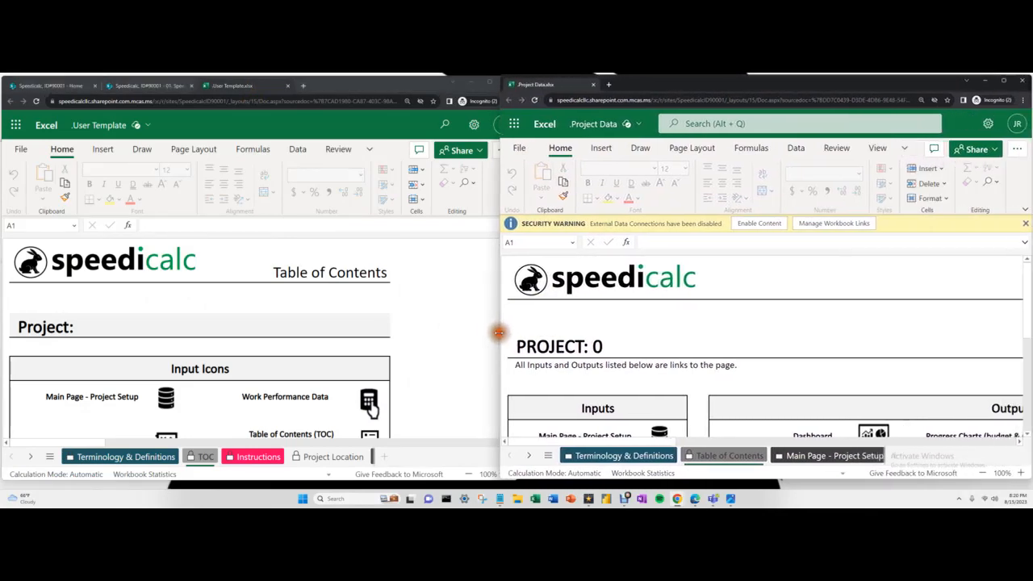
left_click(400, 89)
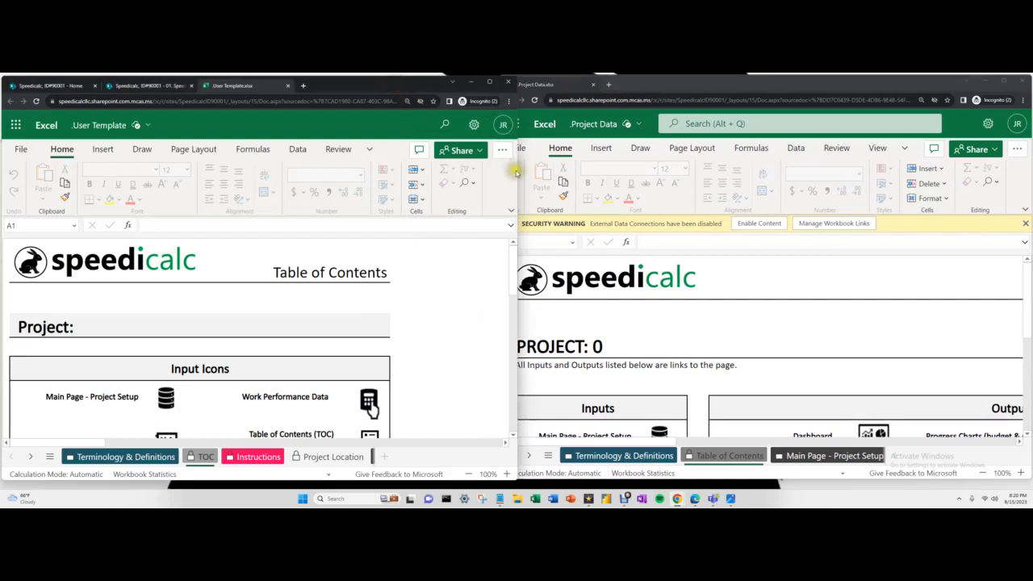
left_click_drag(517, 170, 497, 176)
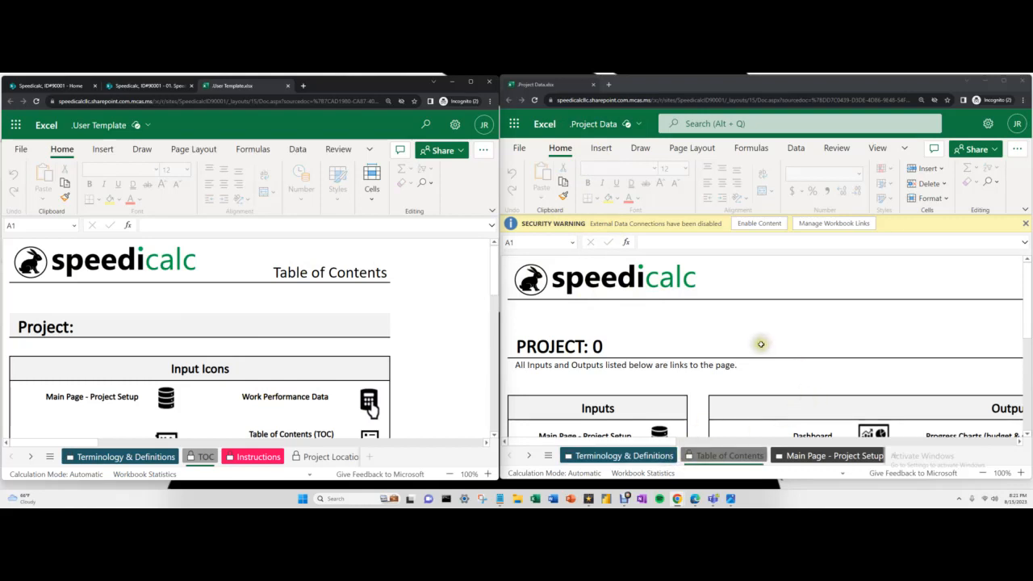
Zoom the Project Data workbook's Table of Contents out to 70% and view its Inputs and Outputs links
scroll(761, 345, "down", 3)
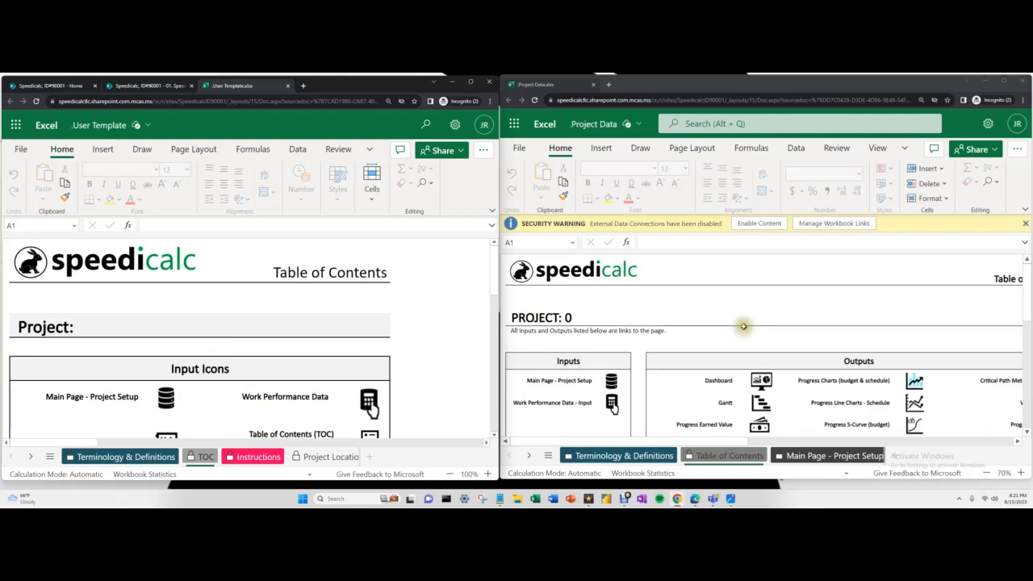
scroll(743, 328, "right", 2)
scroll(743, 328, "down", 1)
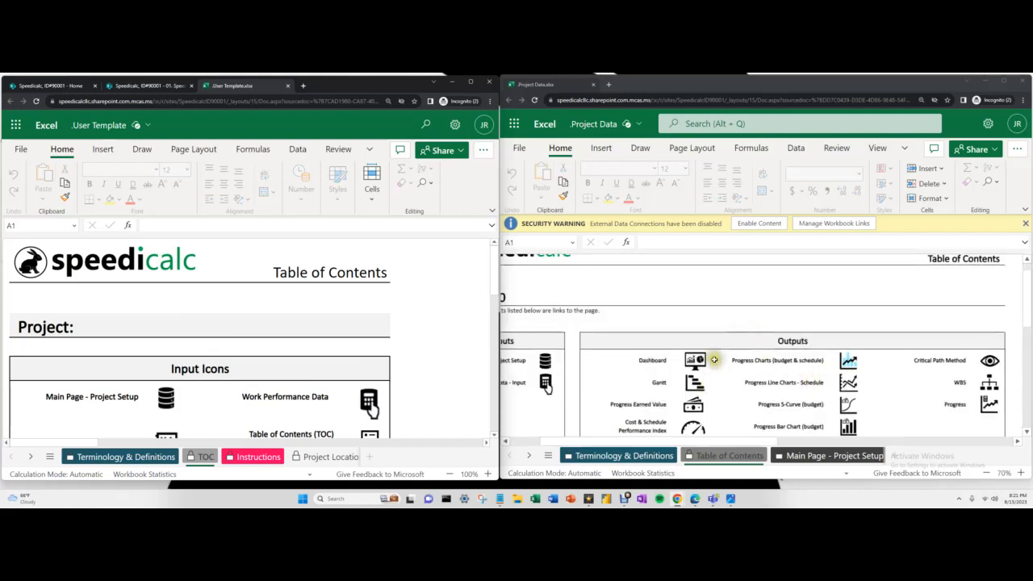
left_click_drag(661, 442, 615, 442)
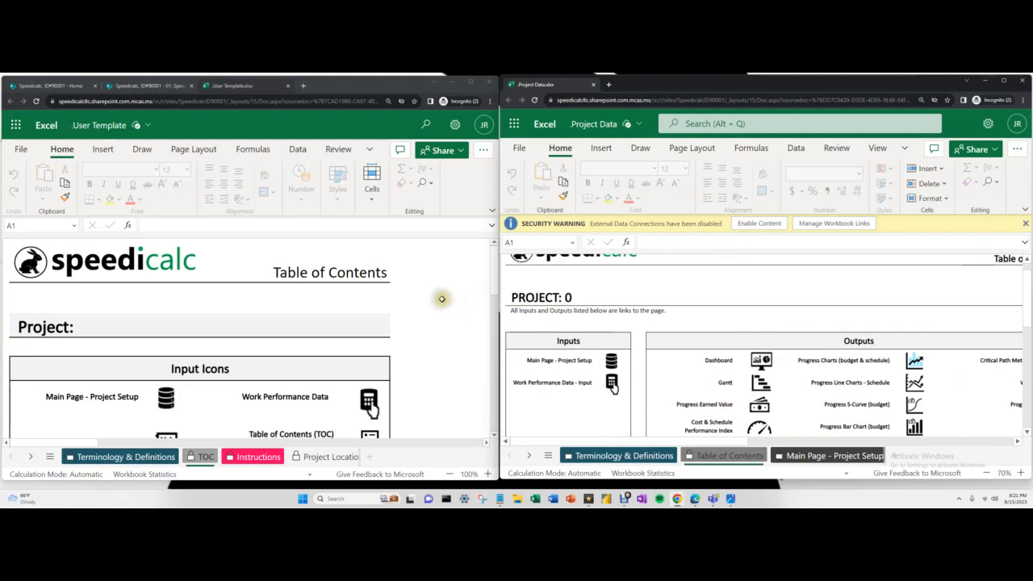
Stretch the User Template and Project Data windows to the full screen height, and maximize the User Template window
left_click(343, 90)
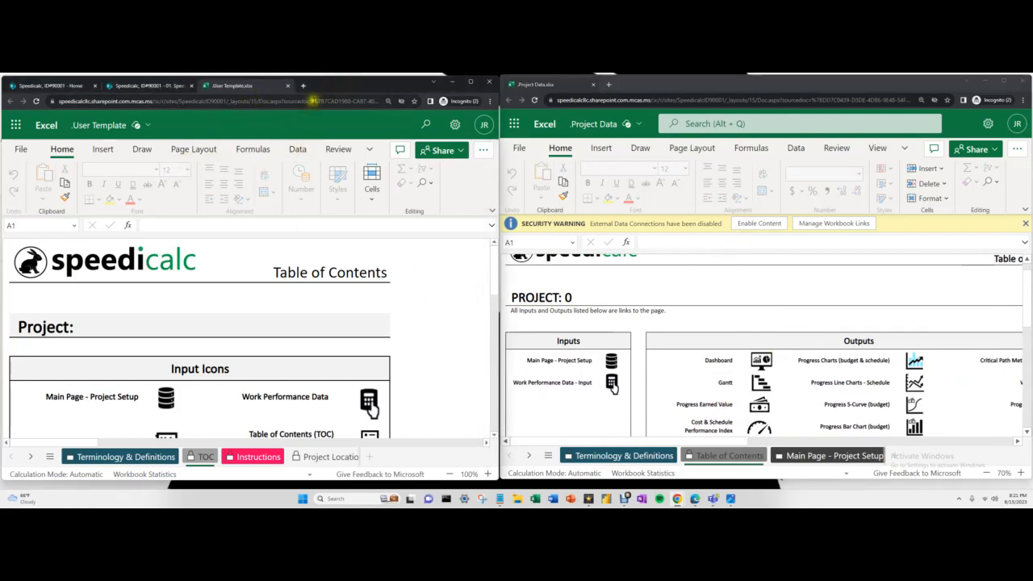
double_click(330, 77)
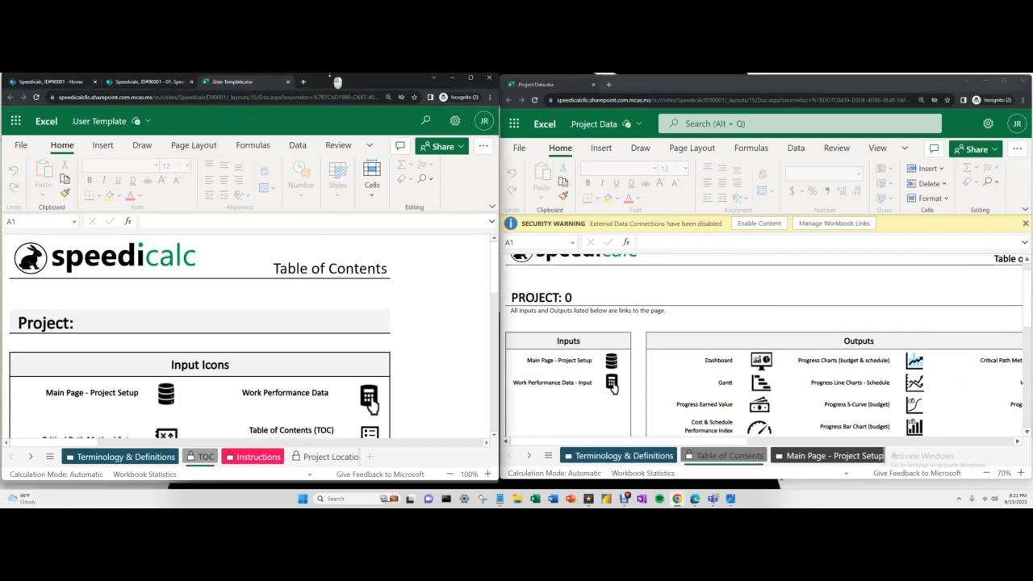
double_click(649, 77)
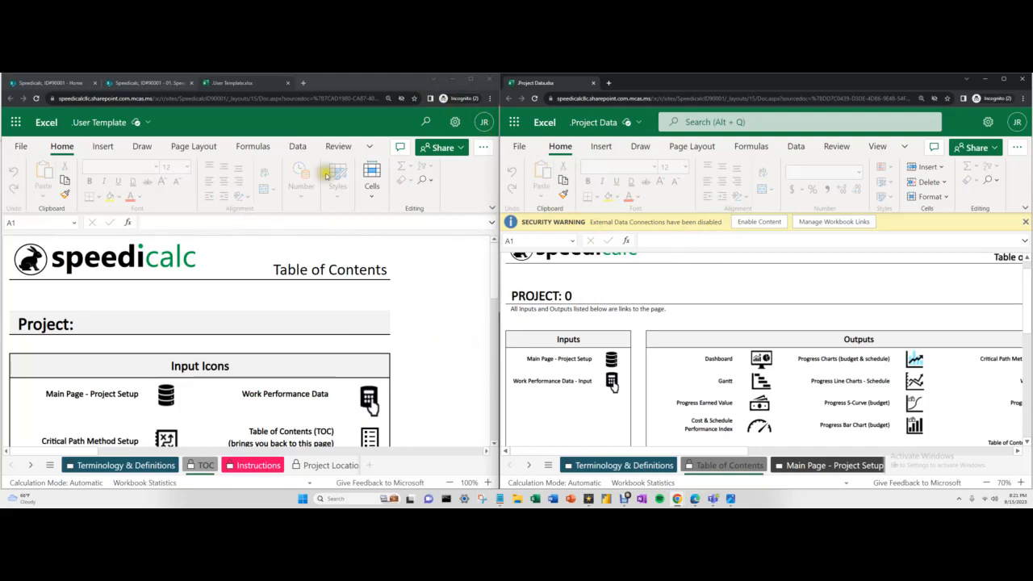
left_click_drag(365, 89, 393, 102)
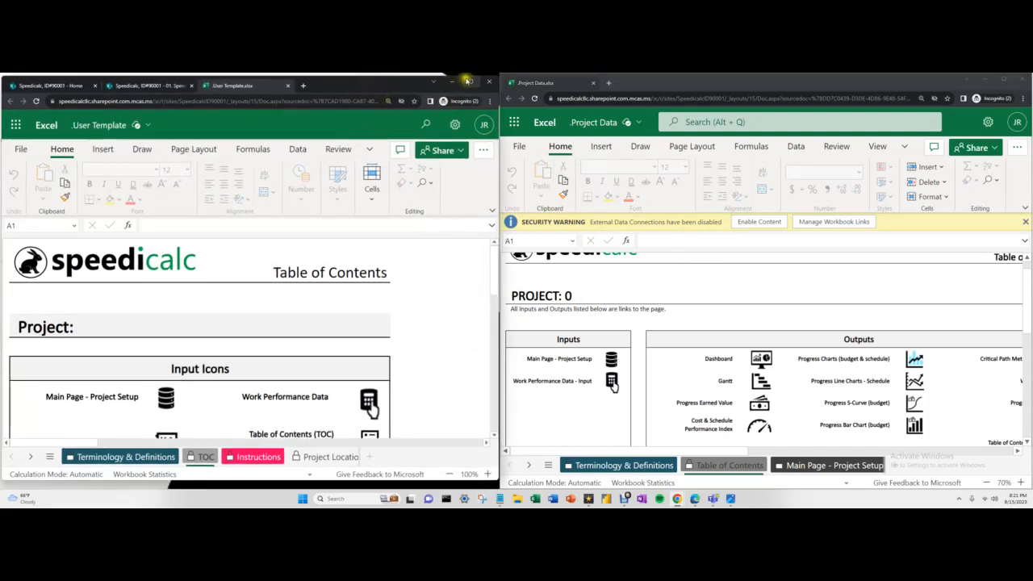
left_click(467, 82)
Switch the User Template ribbon to its single-line layout, and reduce the TOC sheet's zoom to 85% and the browser page zoom
scroll(504, 349, "down", 2)
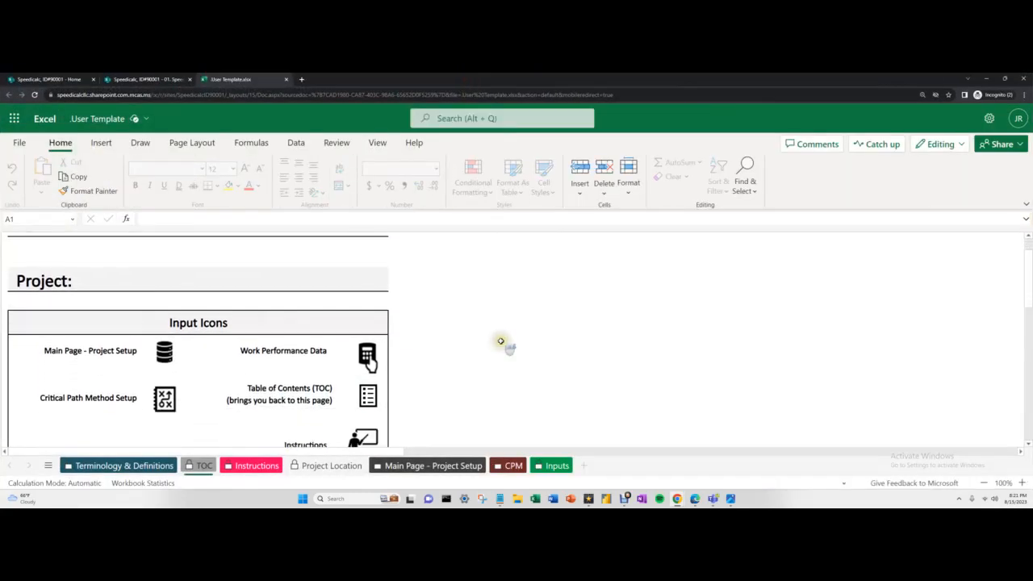
left_click(1026, 204)
left_click(992, 256)
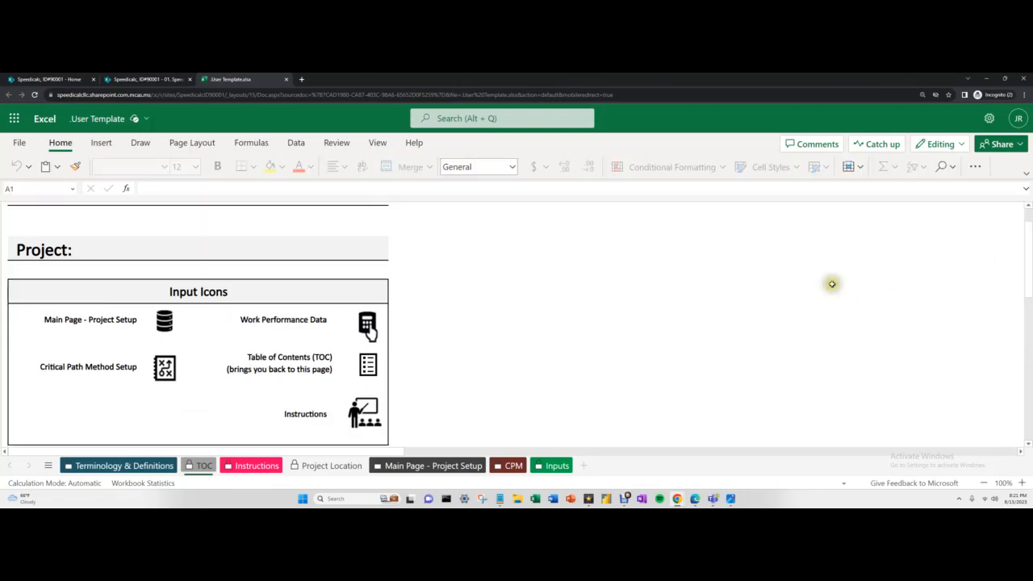
scroll(497, 319, "down", 1, "ctrl")
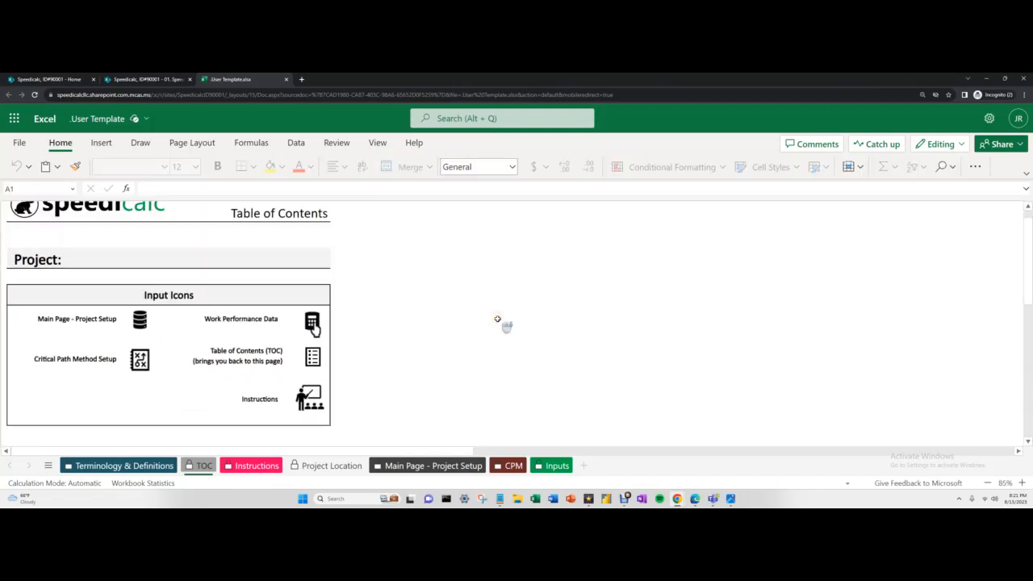
key("ctrl+minus")
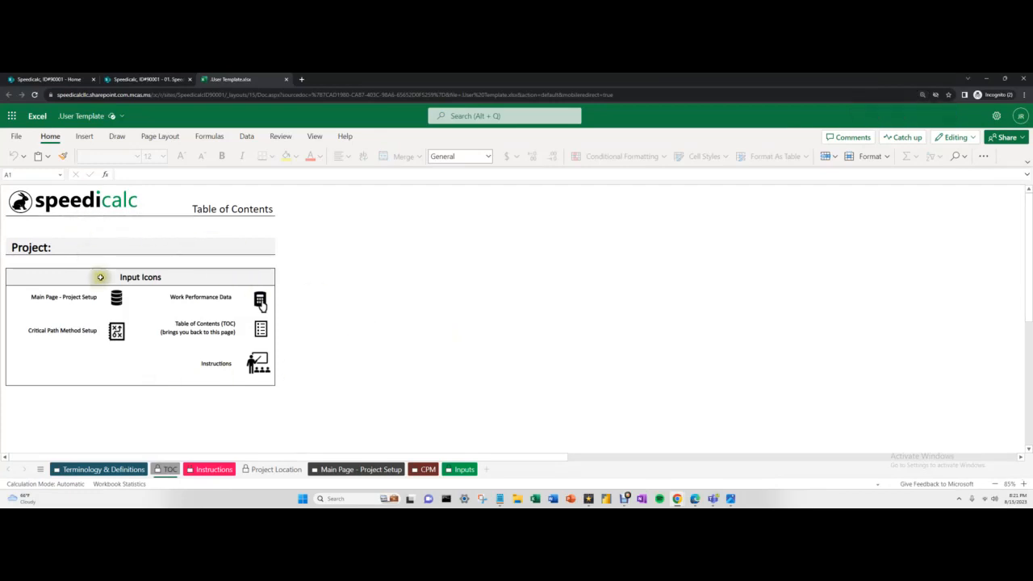
Open the Terminology & Definitions sheet and read through the earned value terms, from Project Control to the Estimate at Completion scenarios
left_click(121, 470)
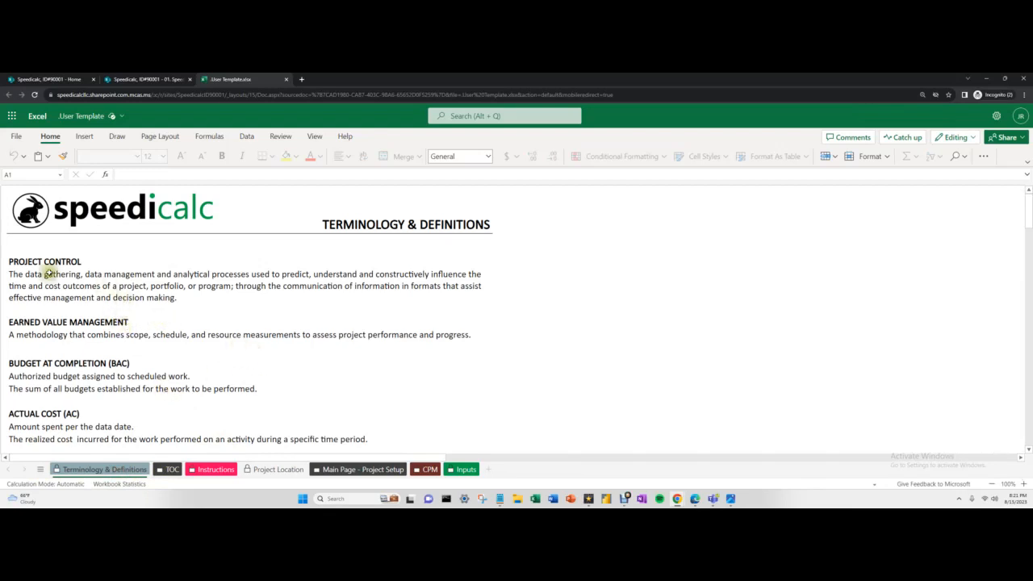
scroll(37, 272, "down", 4)
scroll(36, 272, "down", 2)
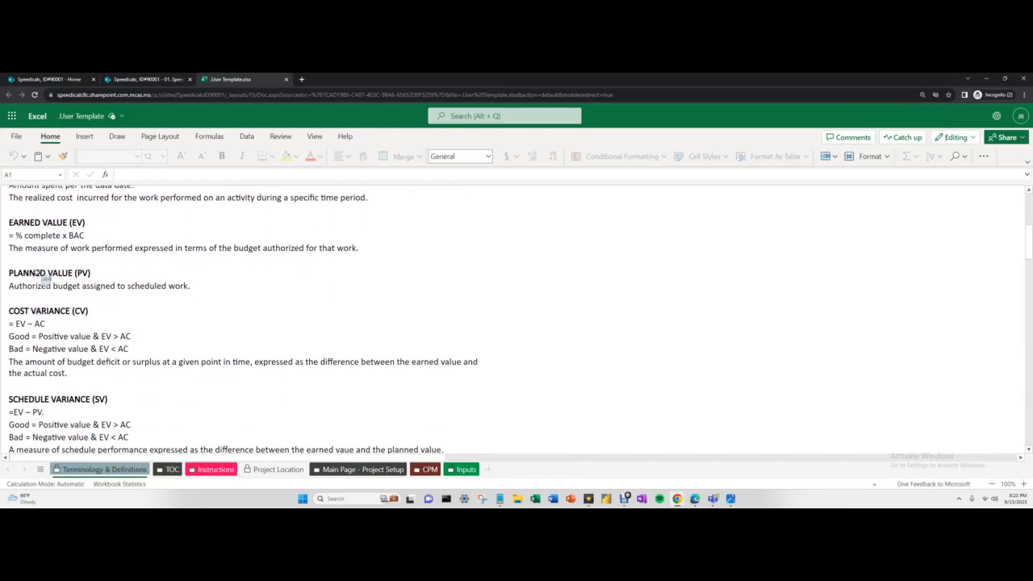
scroll(41, 269, "down", 2)
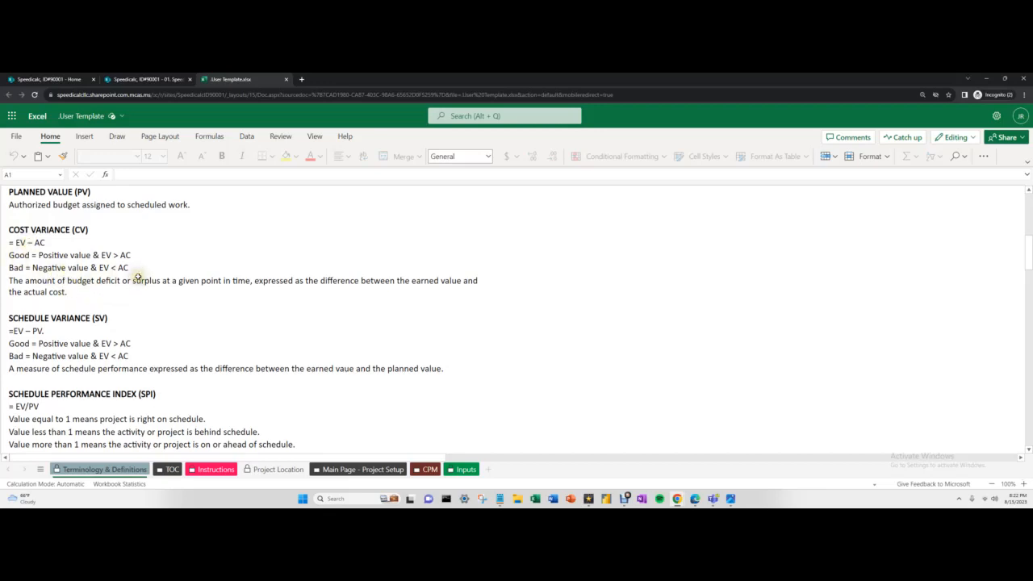
scroll(139, 278, "down", 10)
scroll(140, 287, "down", 4)
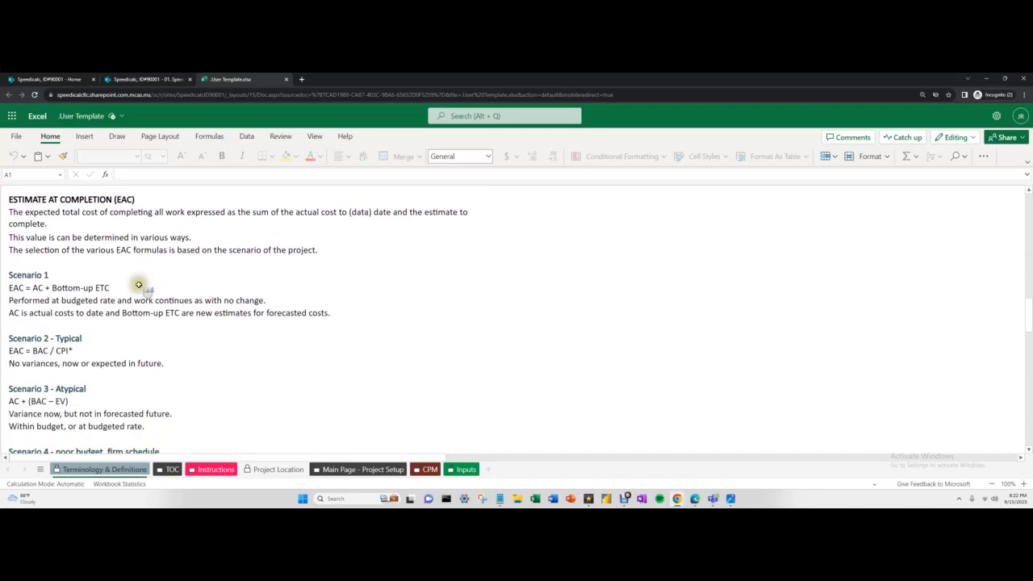
scroll(165, 360, "up", 7)
scroll(163, 364, "up", 15)
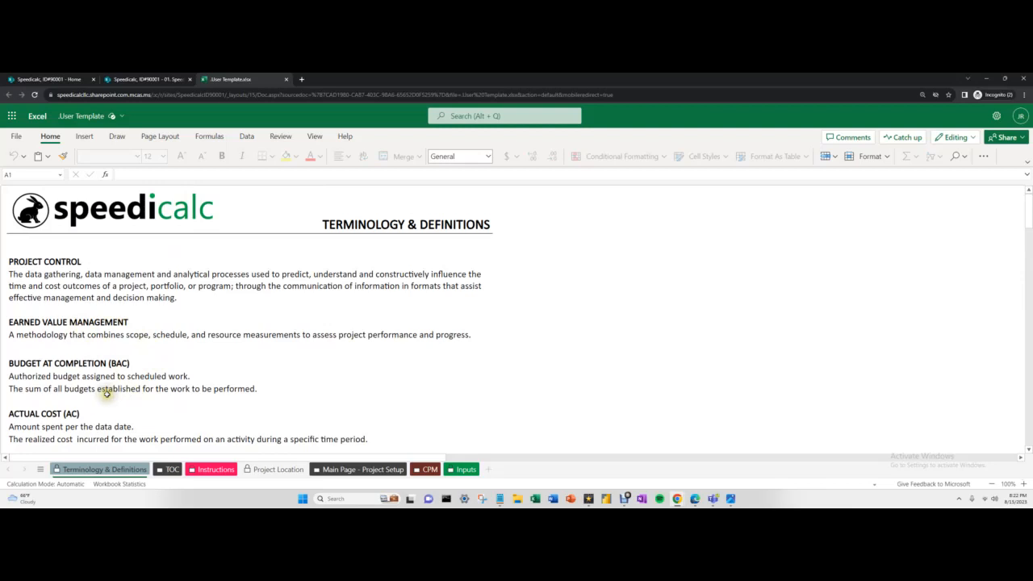
Follow the Work Performance Data link on the TOC sheet, view the Inputs sheet, and return to the Table of Contents
left_click(167, 470)
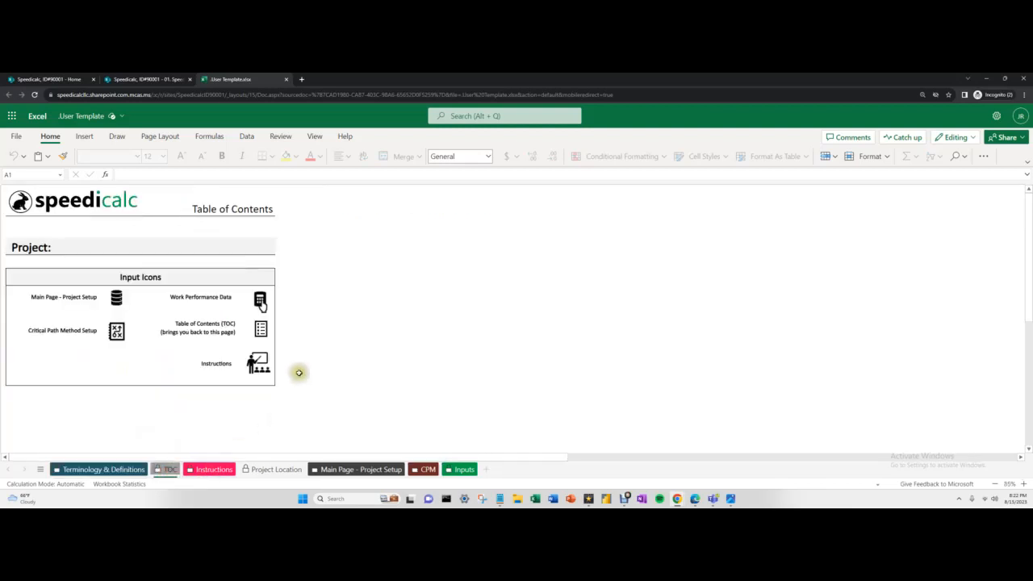
left_click(260, 299)
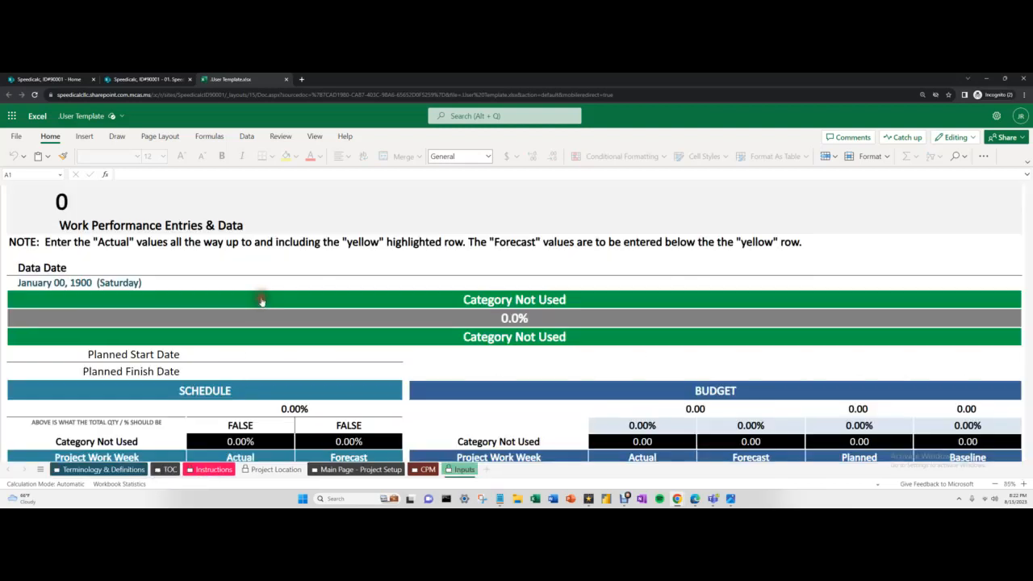
scroll(690, 301, "down", 2)
scroll(690, 303, "up", 1)
left_click(701, 211)
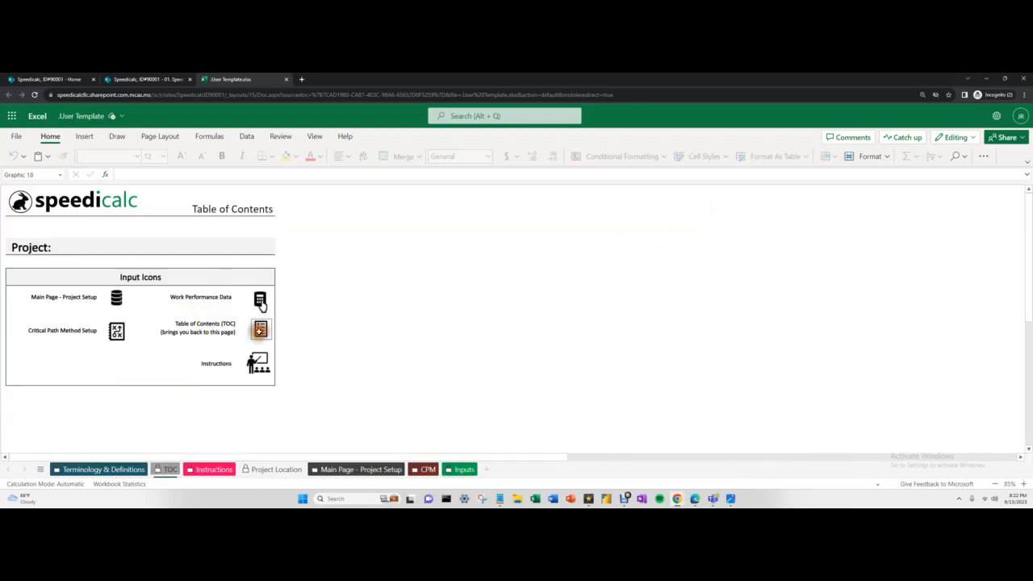
Follow the Instructions link on the TOC sheet, skim the first sections of the instructions, and return to the Table of Contents
left_click(257, 363)
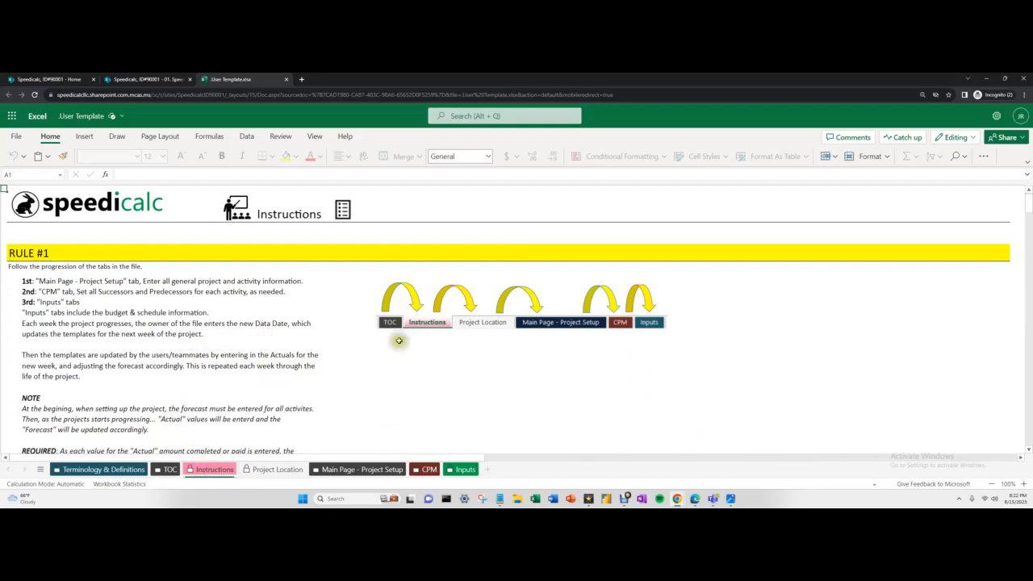
scroll(181, 339, "down", 5)
scroll(180, 341, "down", 5)
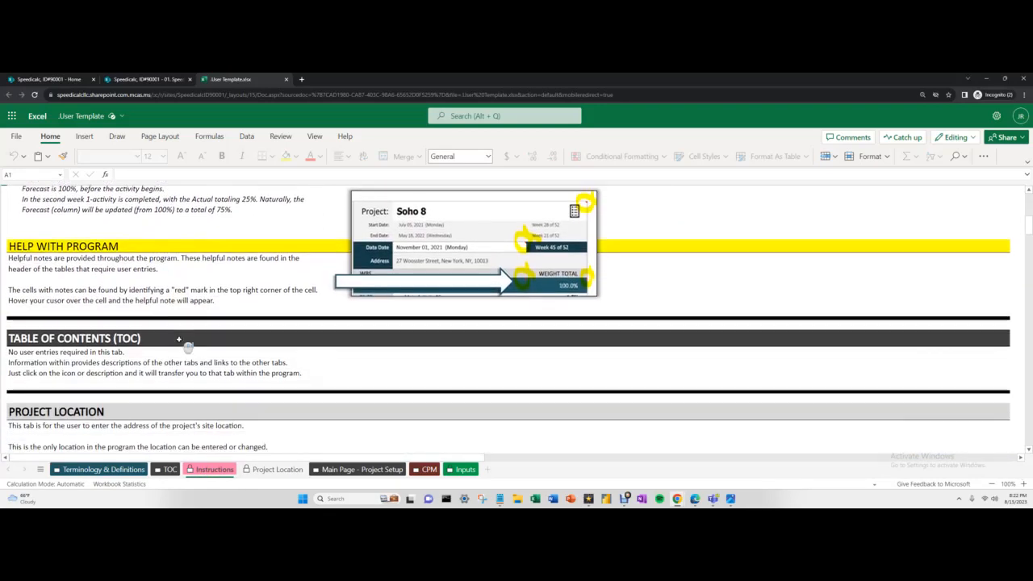
scroll(234, 347, "up", 7)
scroll(198, 363, "up", 3)
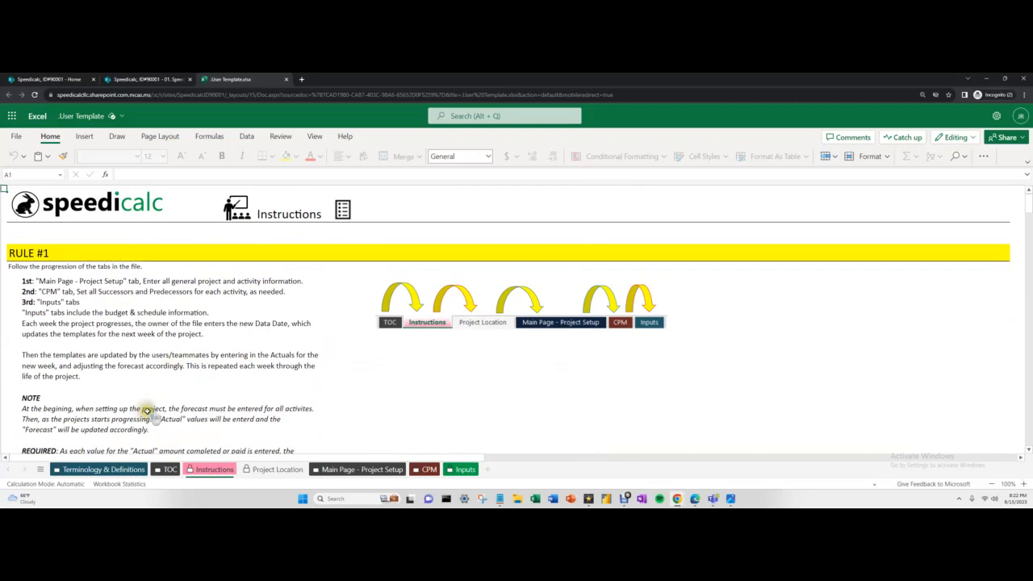
left_click(347, 213)
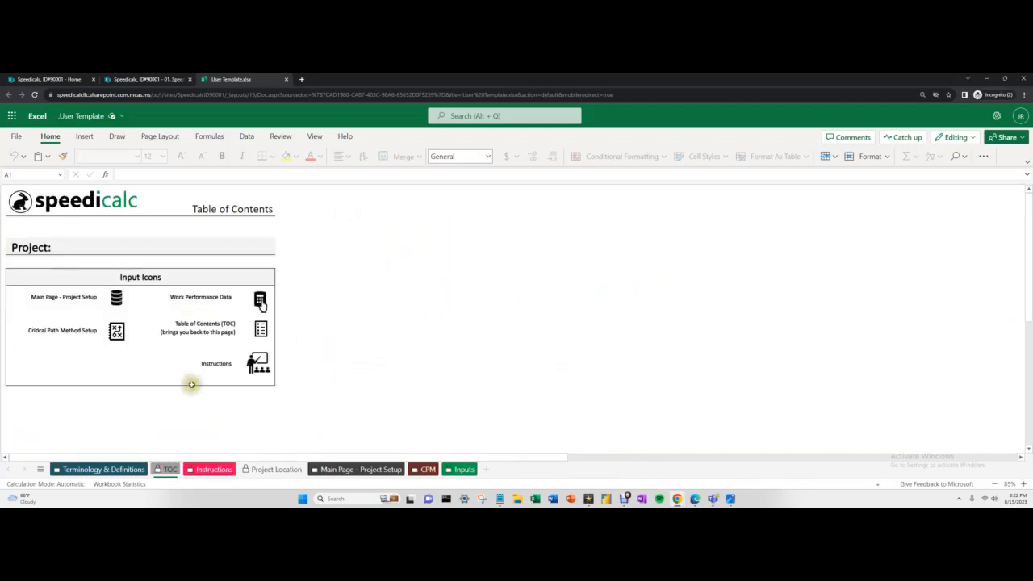
Follow the Critical Path Method Setup and Main Page - Project Setup links on the TOC sheet, returning to the Table of Contents after each
left_click(113, 333)
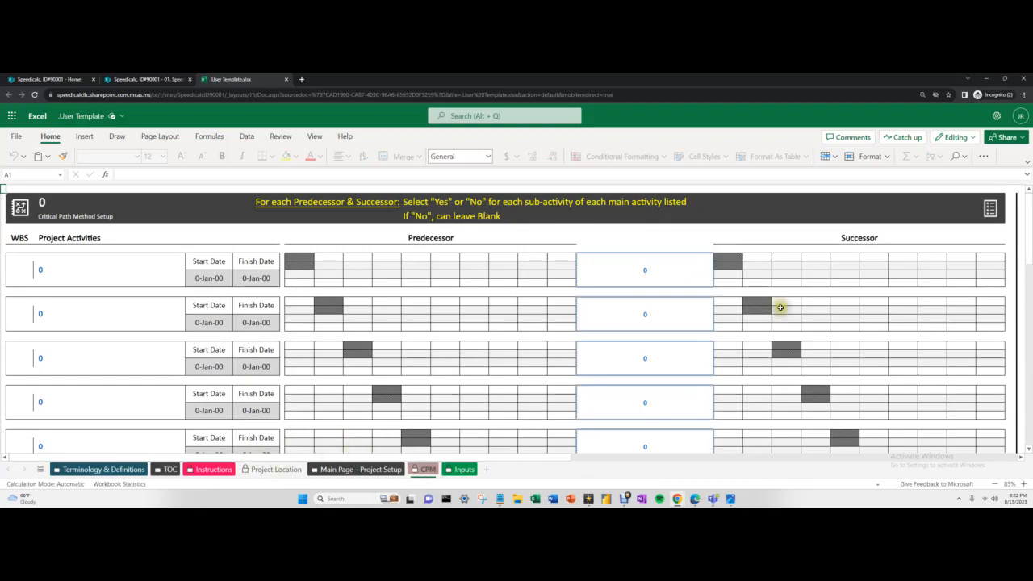
left_click(989, 208)
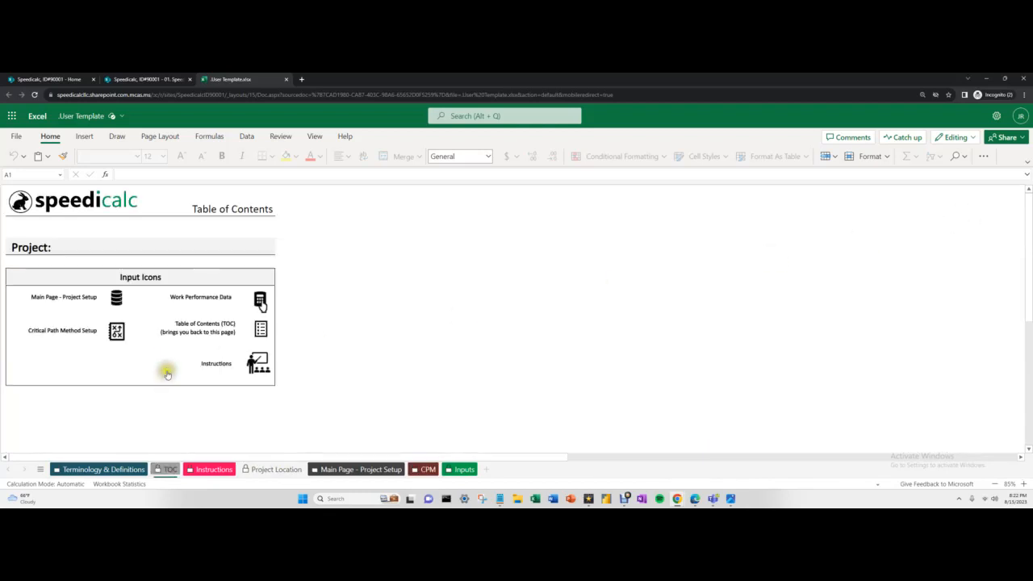
left_click(116, 298)
scroll(357, 319, "down", 3)
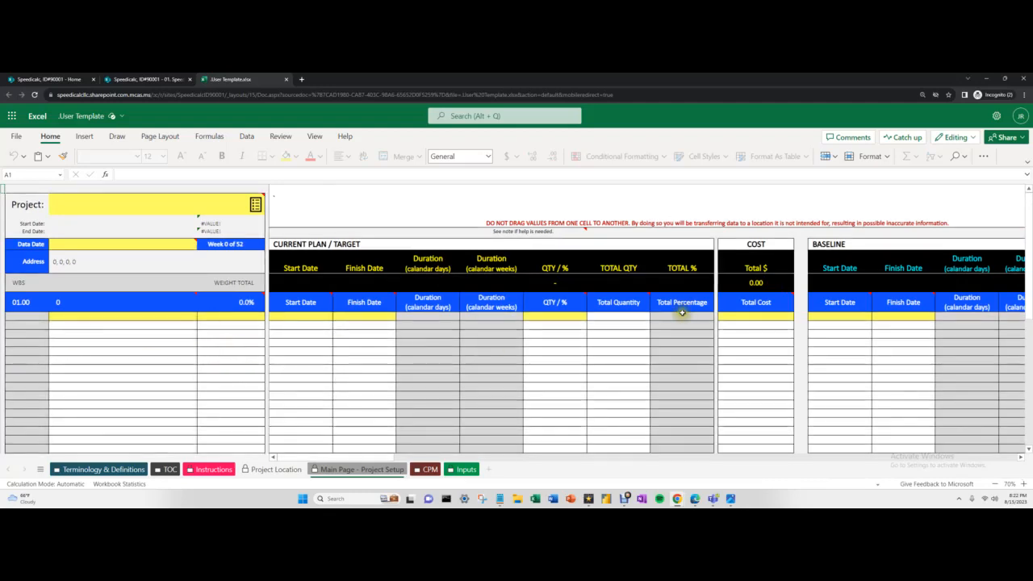
scroll(618, 303, "down", 1)
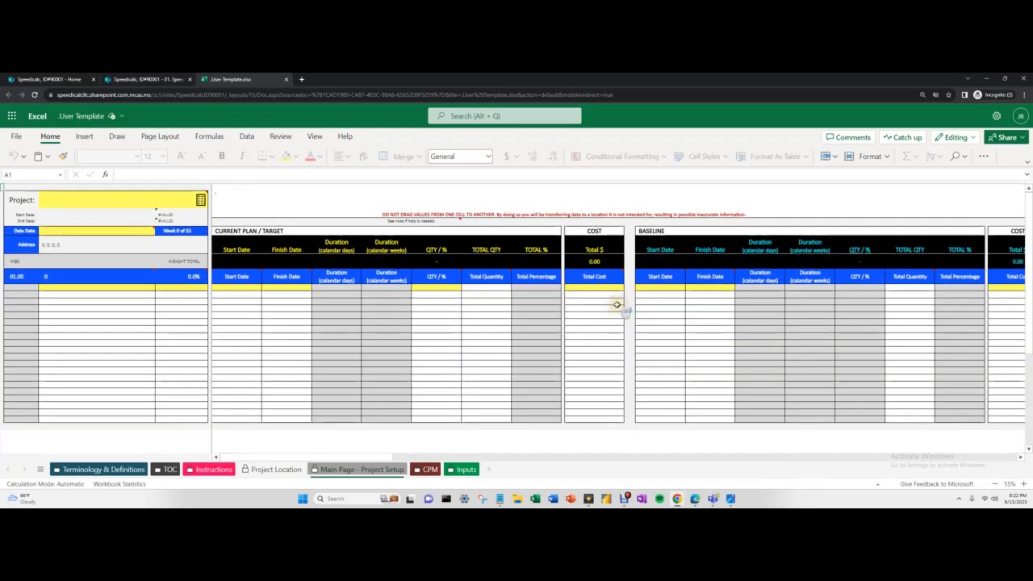
left_click(200, 200)
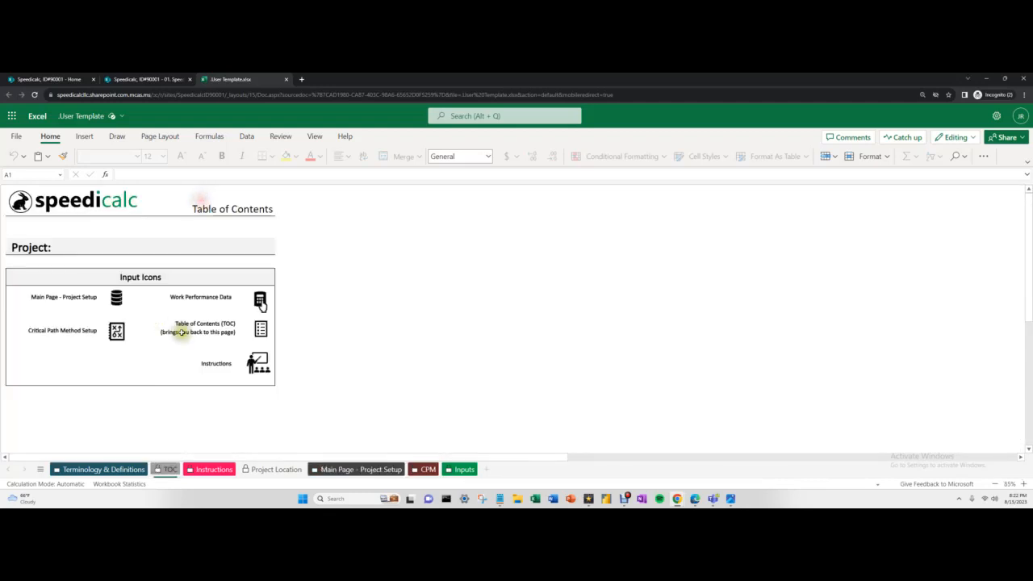
Go through the sheets in order from Instructions to Inputs, and return to the TOC sheet
left_click(211, 468)
left_click(273, 469)
left_click(394, 470)
left_click(428, 469)
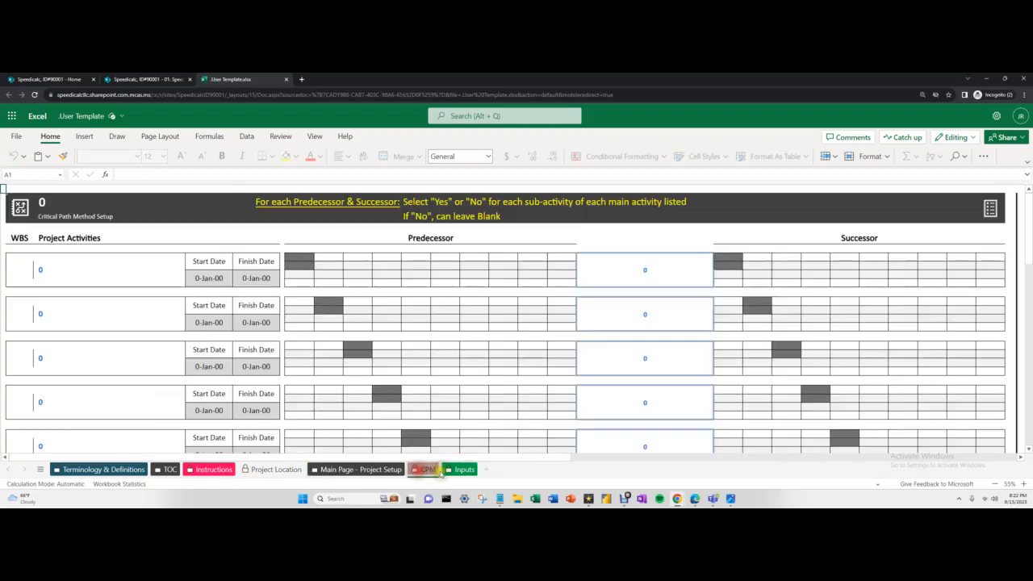
left_click(465, 469)
scroll(355, 361, "down", 2)
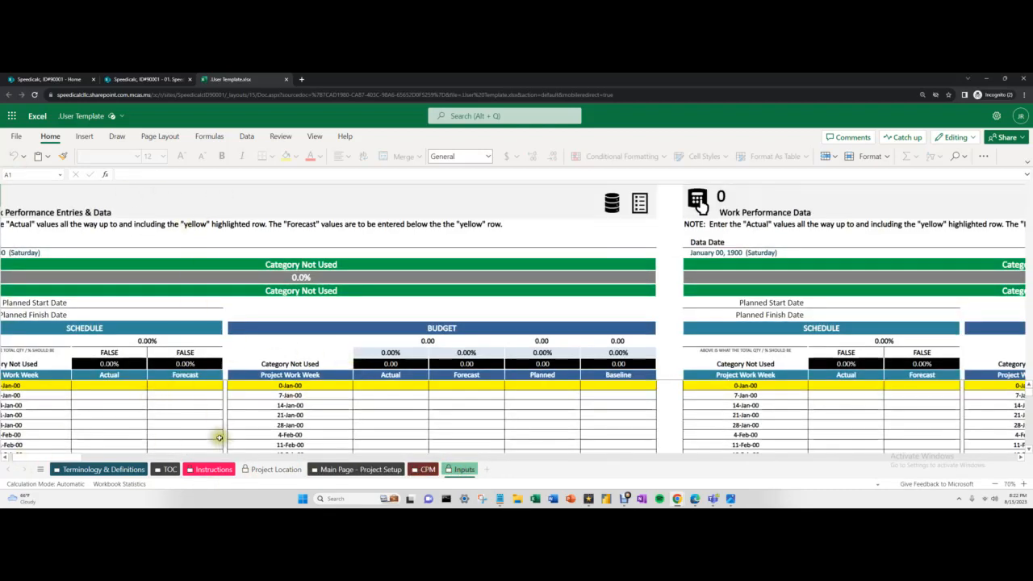
left_click(170, 469)
Read through the Instructions sheet from Rule #1 to the Inputs section, and return to its beginning
left_click(212, 472)
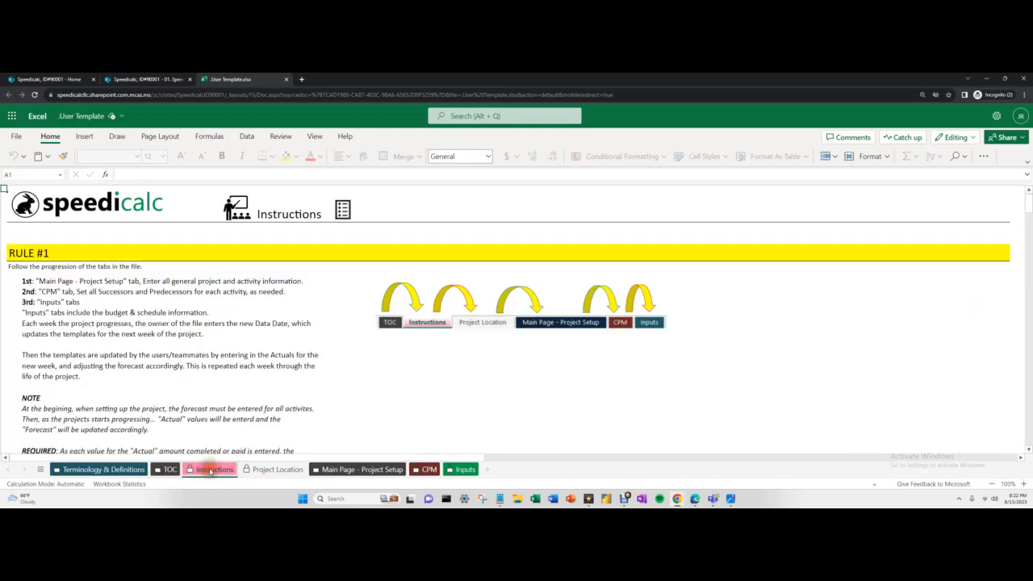
scroll(153, 407, "down", 5)
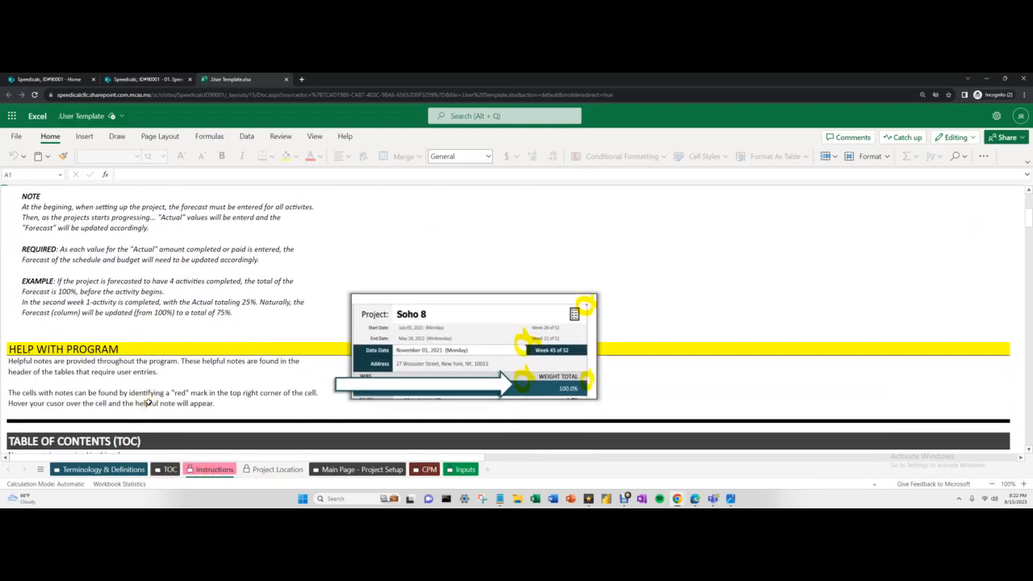
scroll(119, 347, "down", 5)
scroll(120, 347, "down", 10)
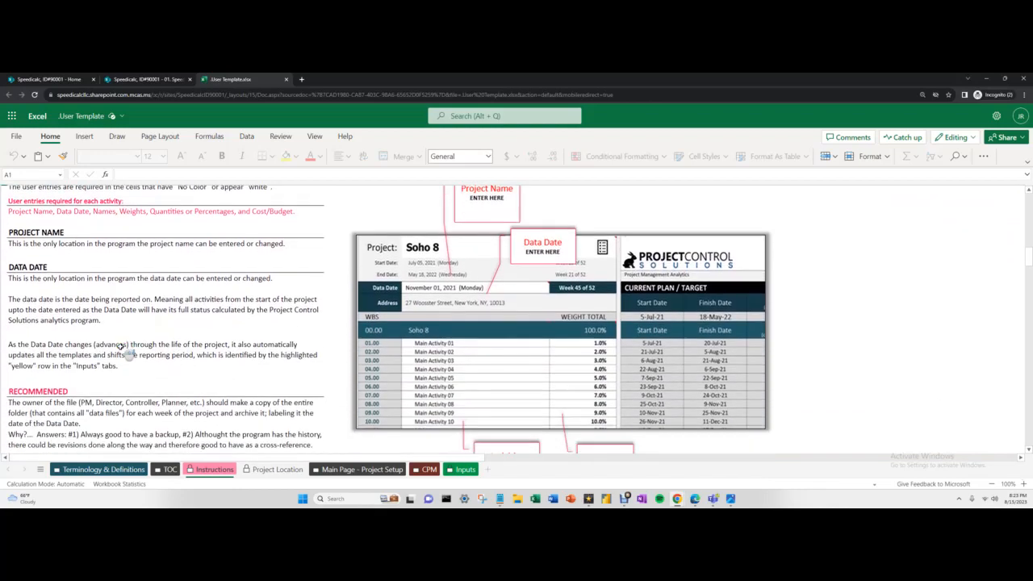
scroll(119, 347, "down", 15)
scroll(120, 347, "down", 15)
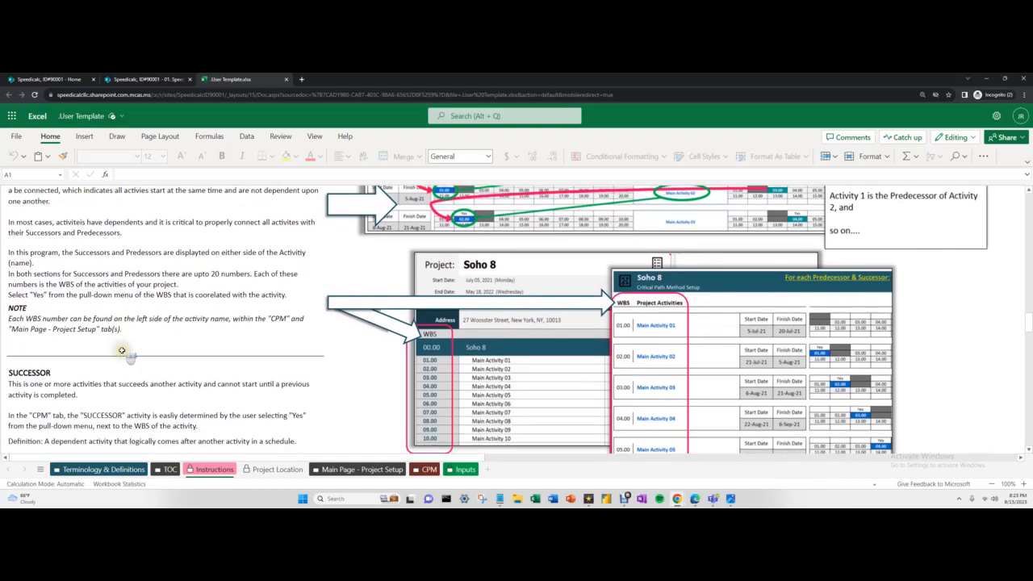
scroll(122, 350, "down", 10)
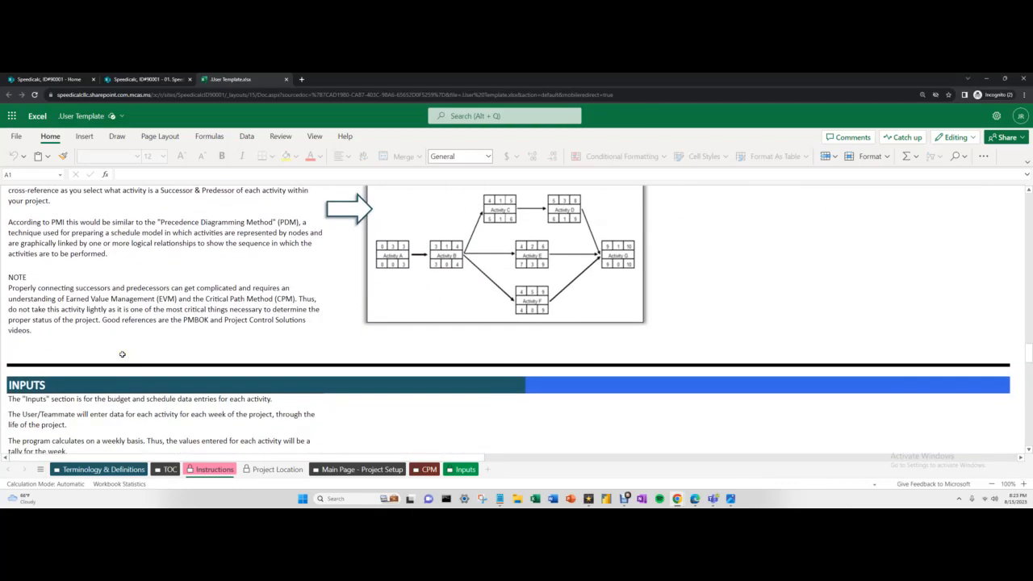
scroll(122, 354, "down", 2)
scroll(134, 360, "up", 20)
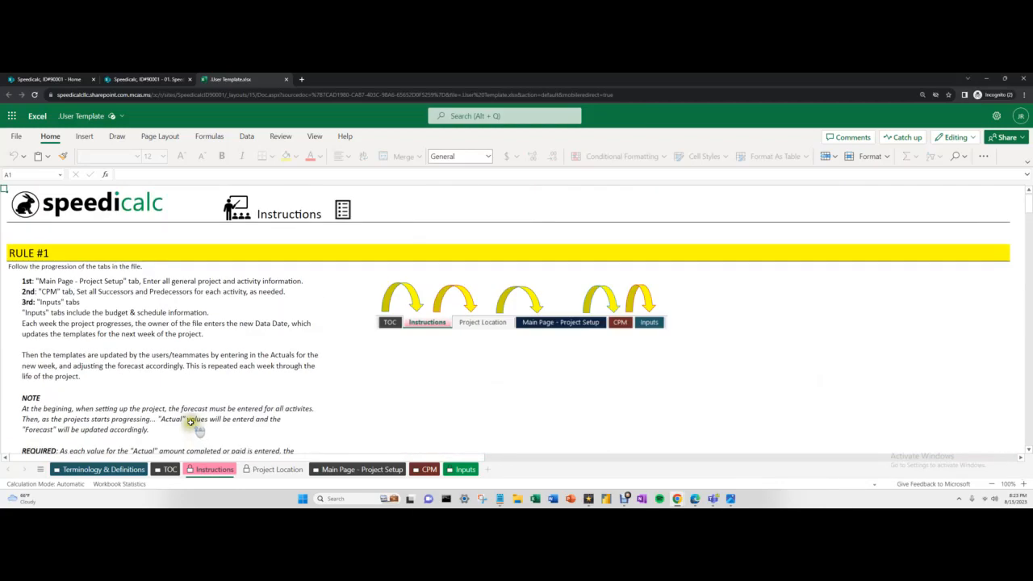
Open the Project Location sheet and fill in the project's street address and city
left_click(275, 469)
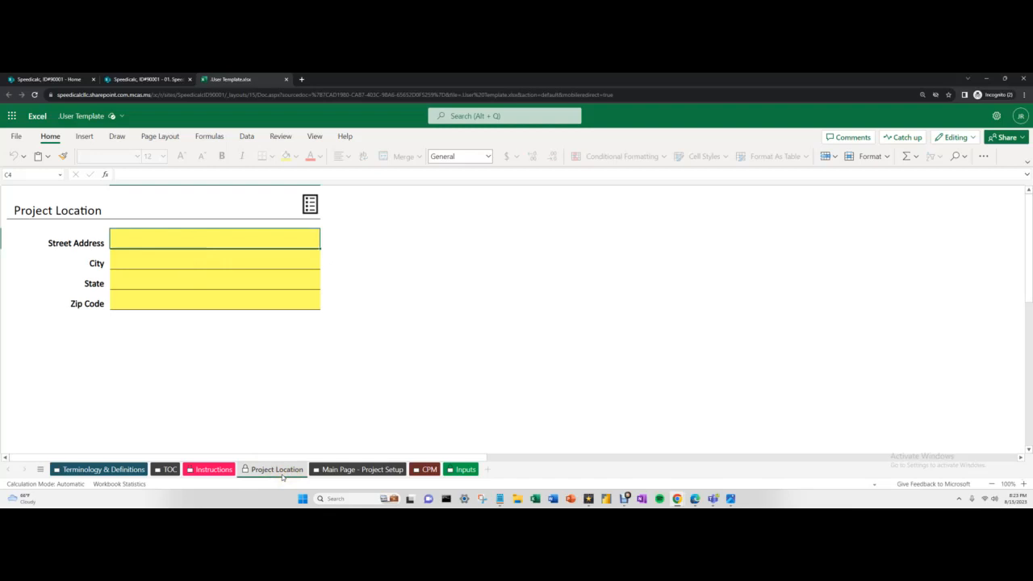
type("1 main")
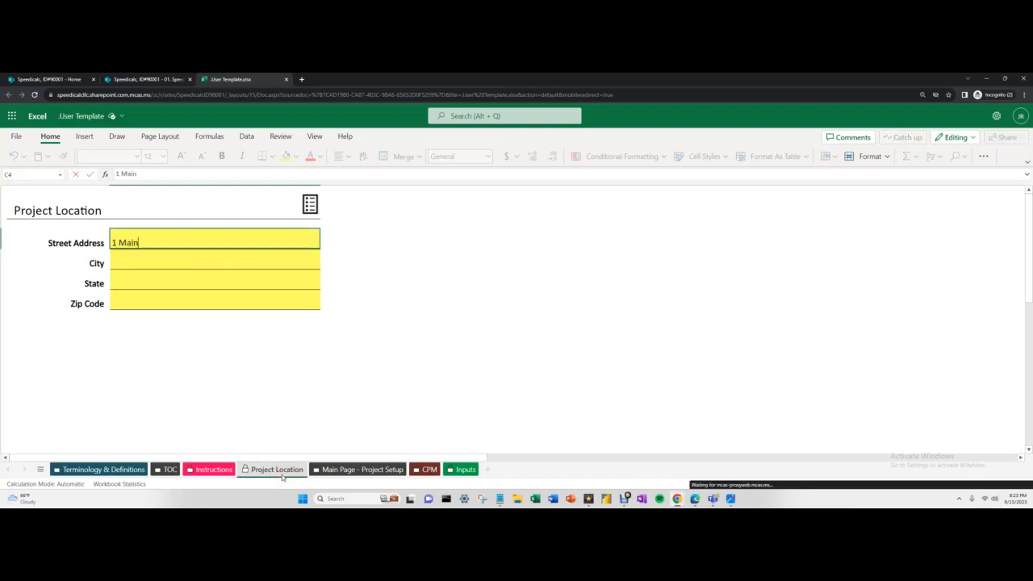
type(" Street")
key("Tab")
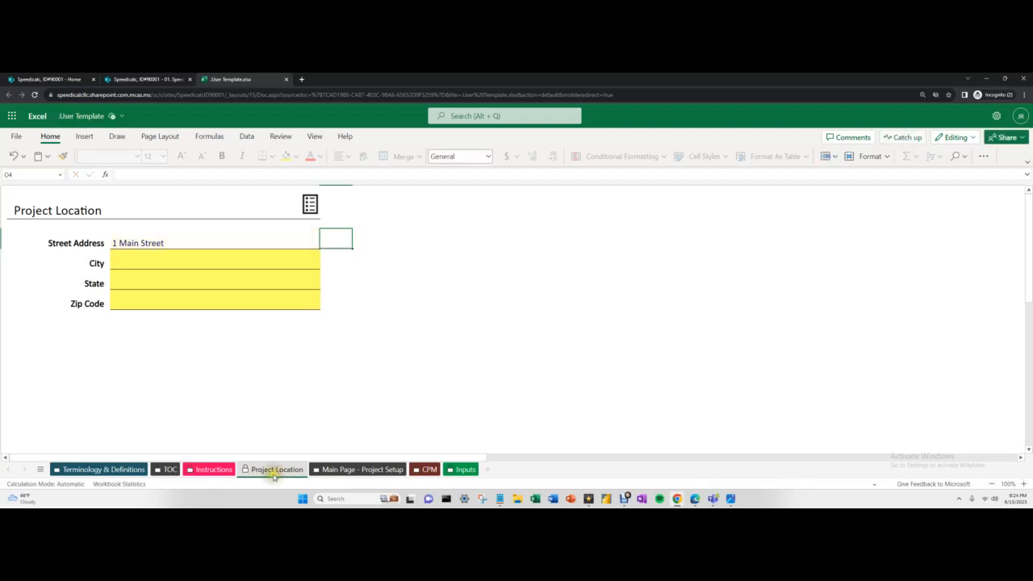
left_click(173, 263)
type("Boston,")
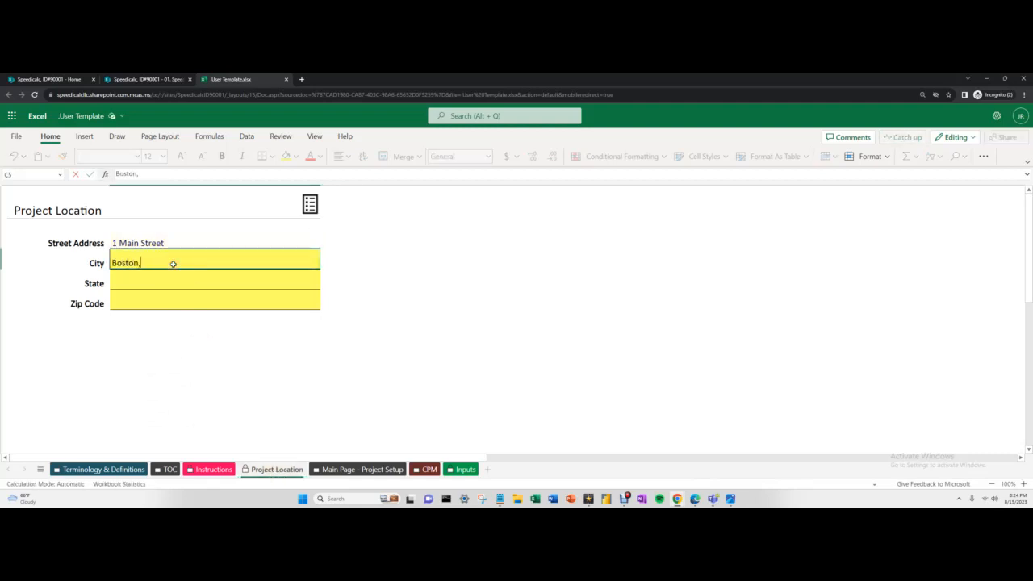
key("BackSpace")
key("Tab")
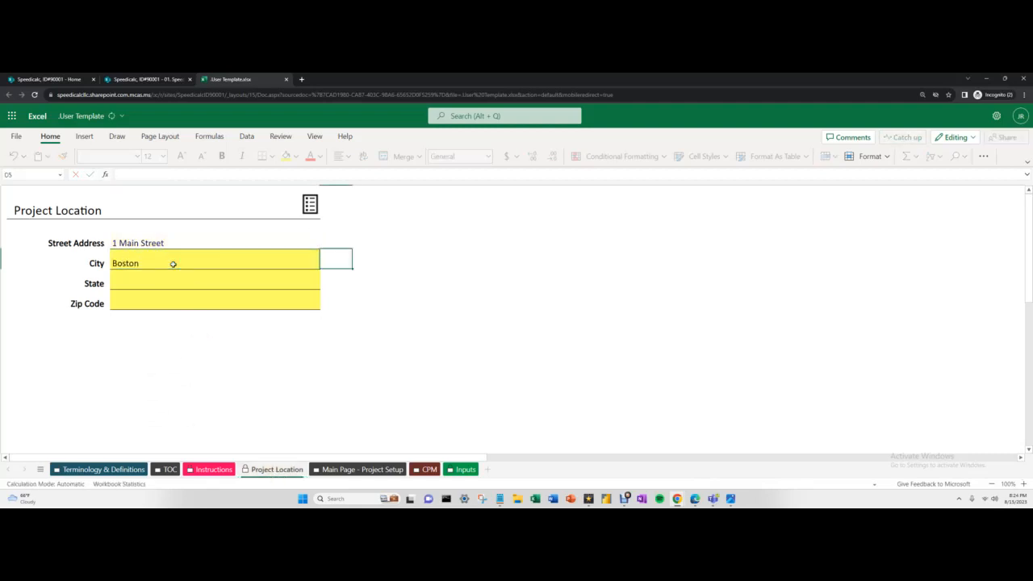
Choose the project's state from the suggested abbreviations and enter the zip code
left_click(146, 283)
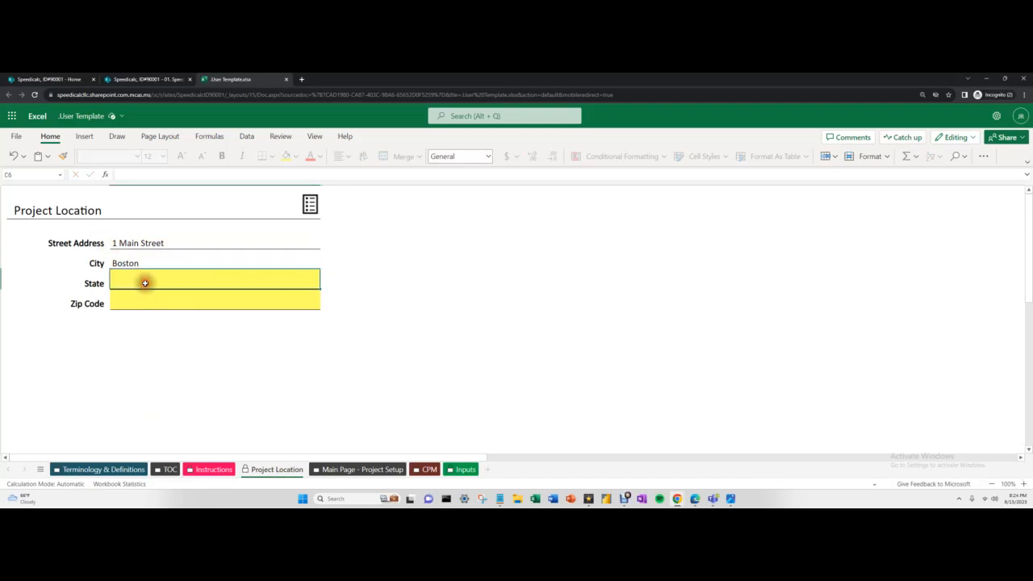
type("M")
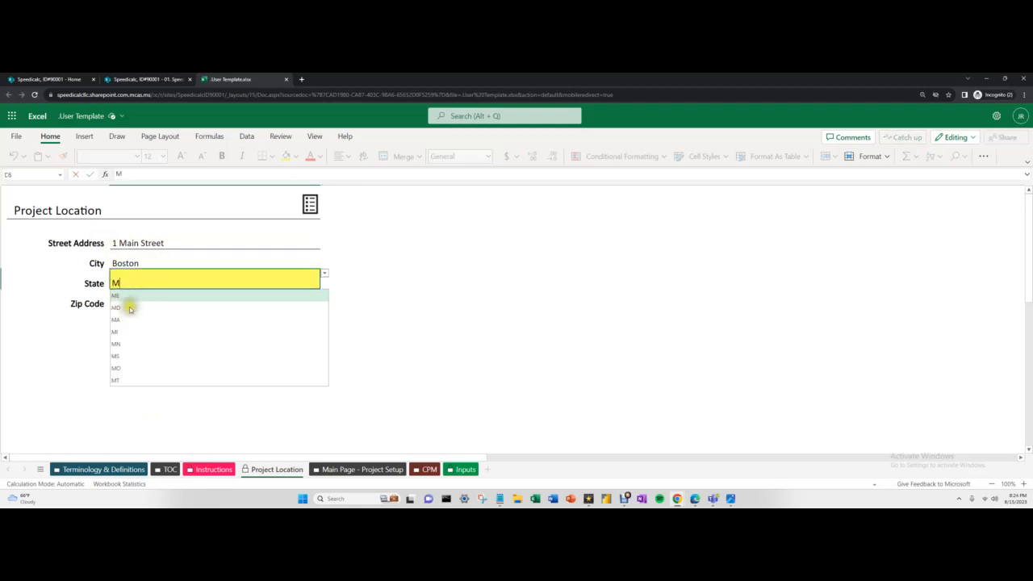
left_click(119, 319)
left_click(147, 304)
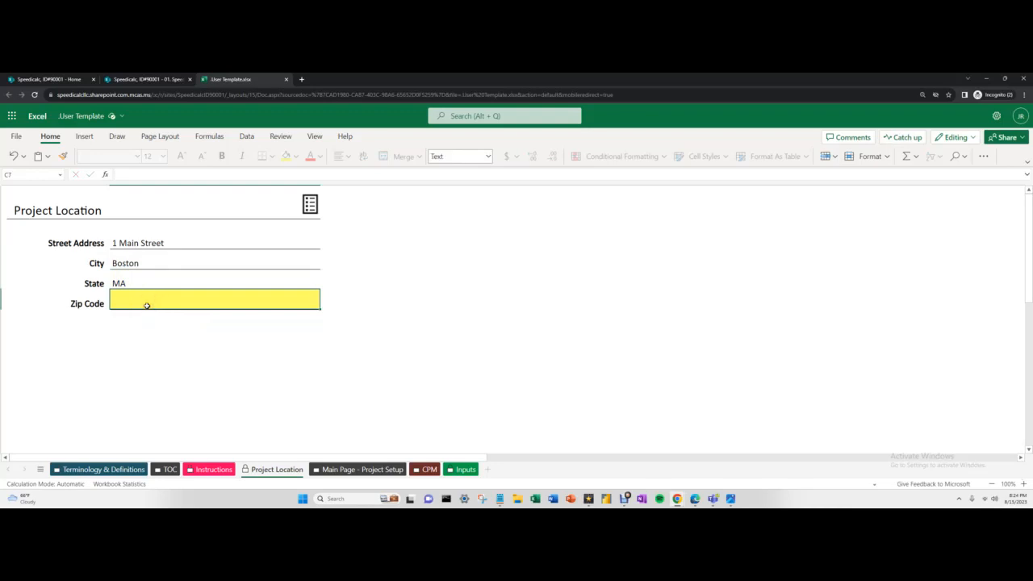
type("019")
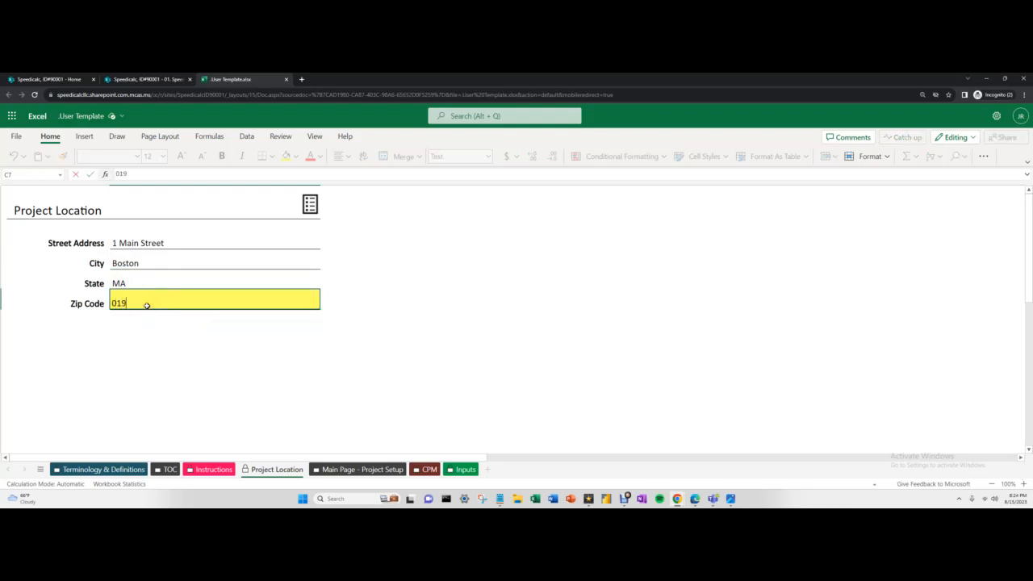
type("06")
key("Return")
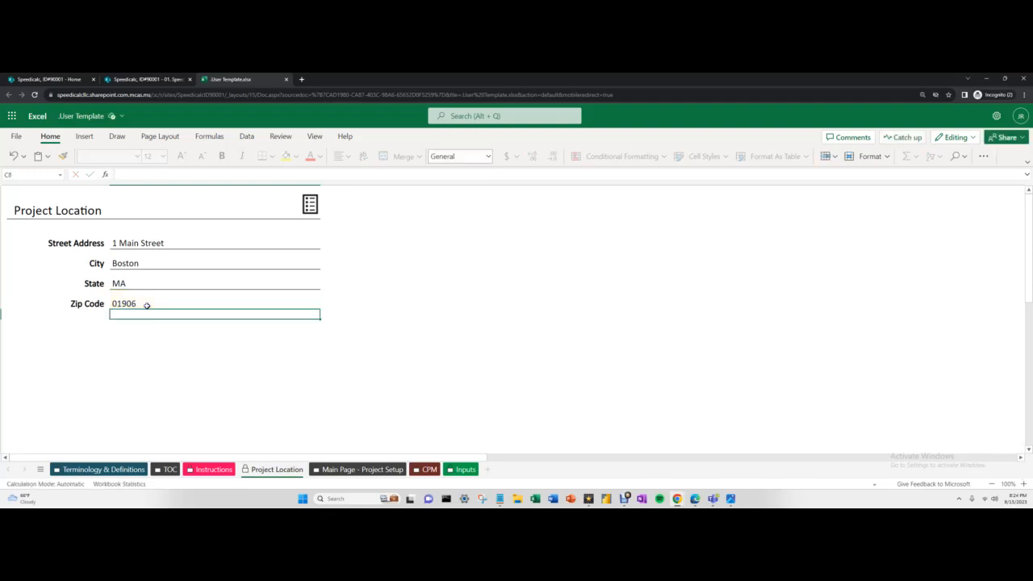
Replace the city on the Project Location sheet with the one that matches the zip code
left_click(135, 262)
type("Su")
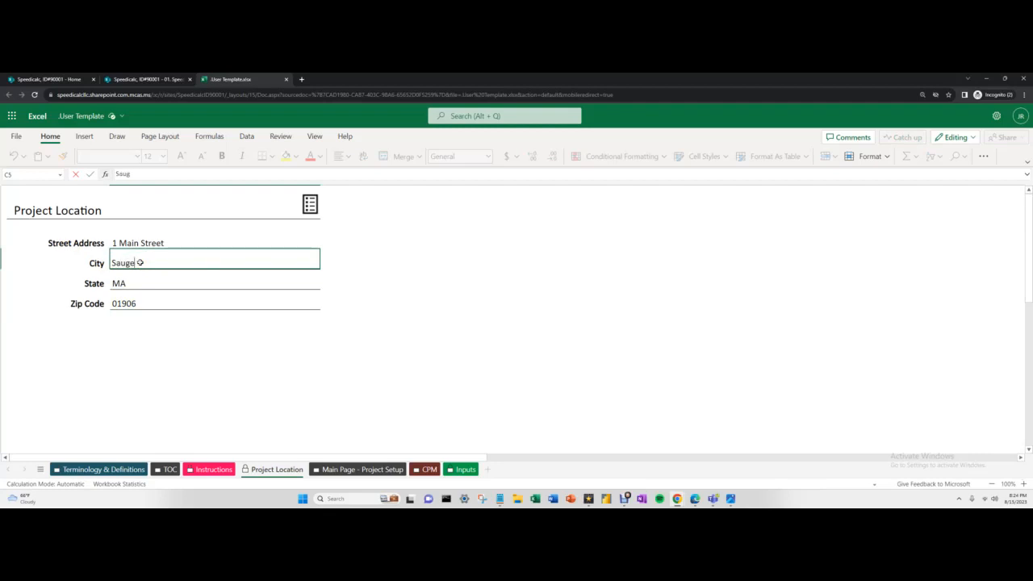
left_click(146, 301)
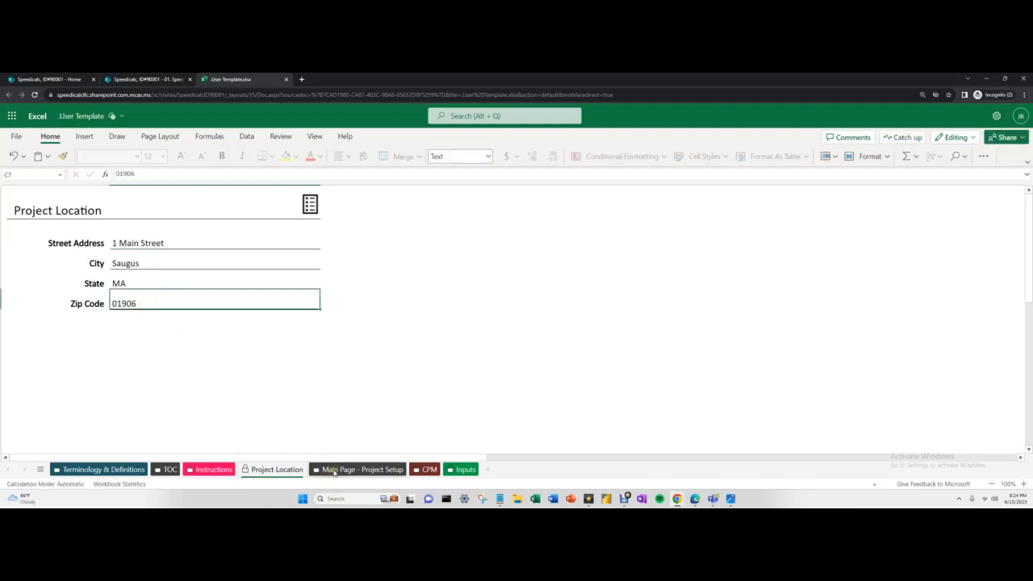
left_click(167, 236)
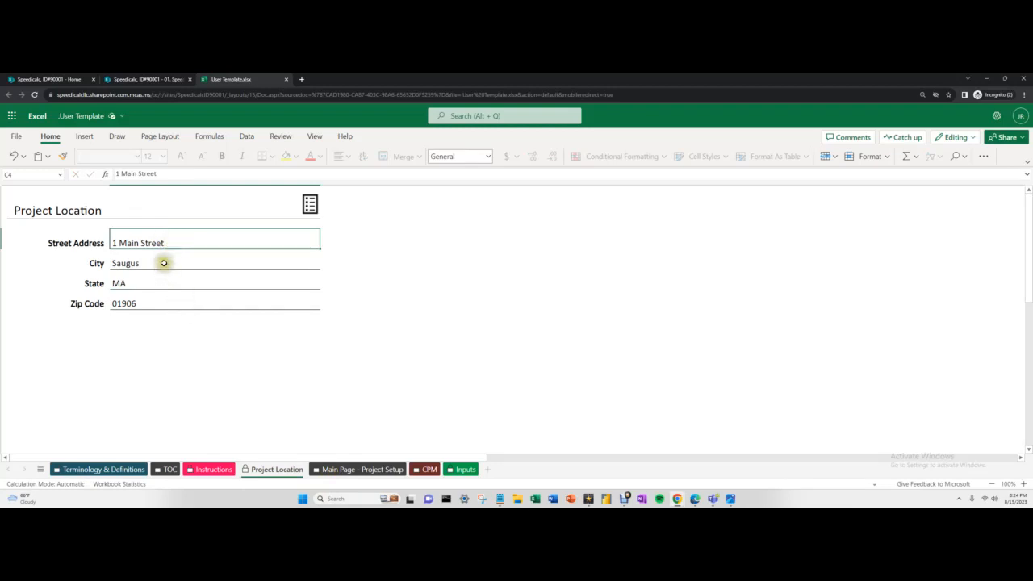
Open the Main Page - Project Setup sheet at 85% zoom and read the help note on the project name cell
left_click(327, 472)
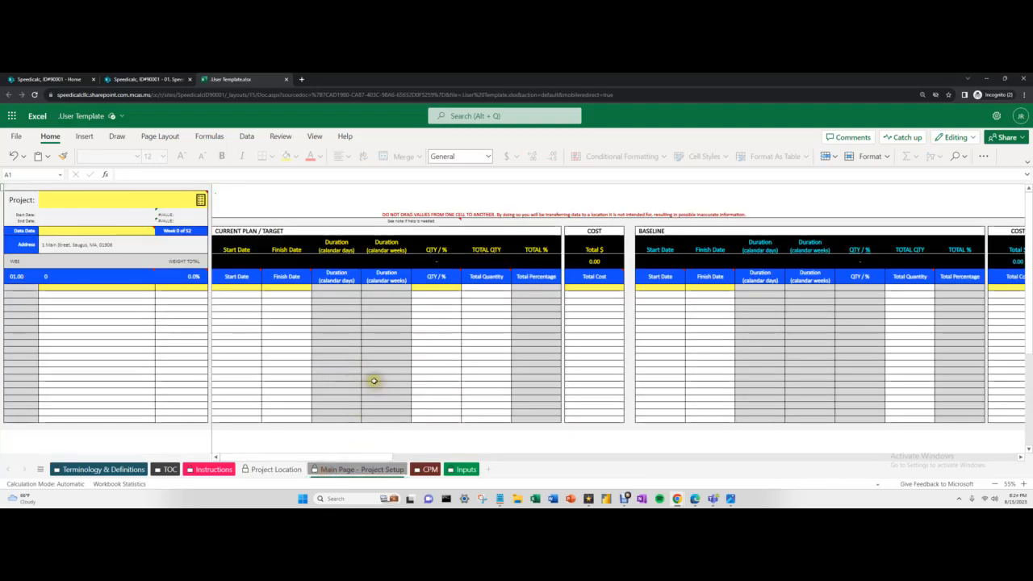
scroll(138, 342, "up", 3, "ctrl")
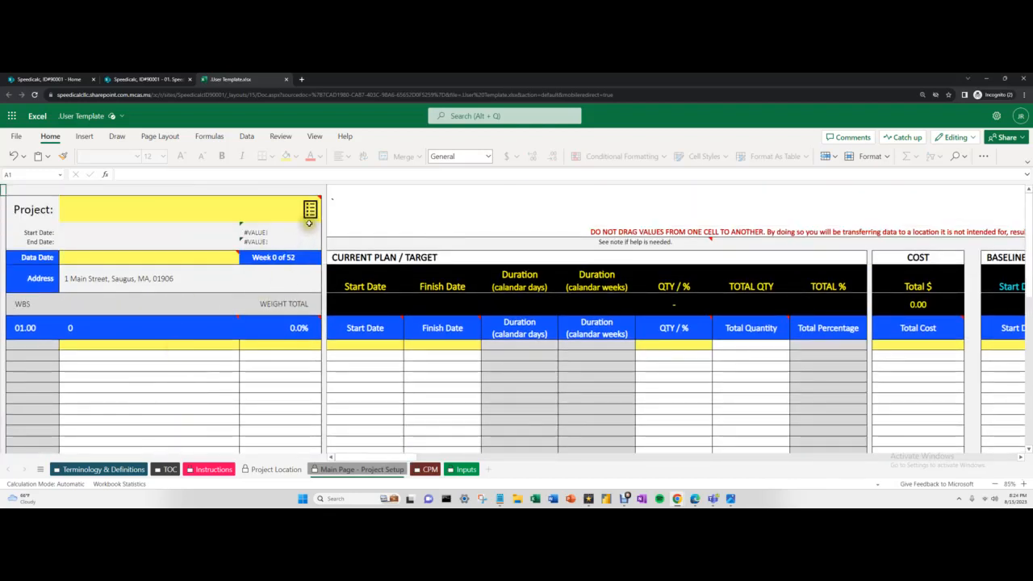
mouse_move(320, 197)
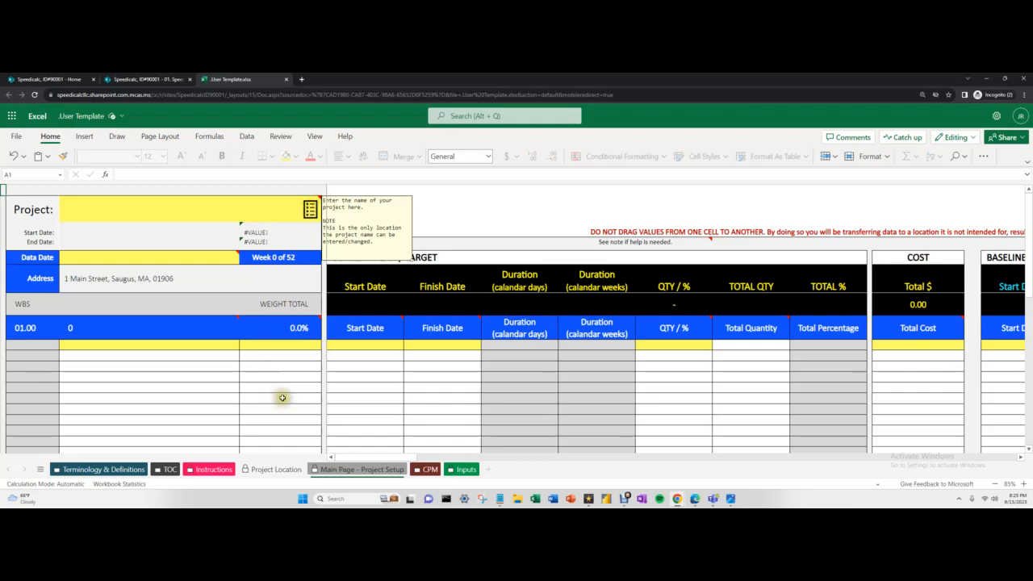
left_click(127, 209)
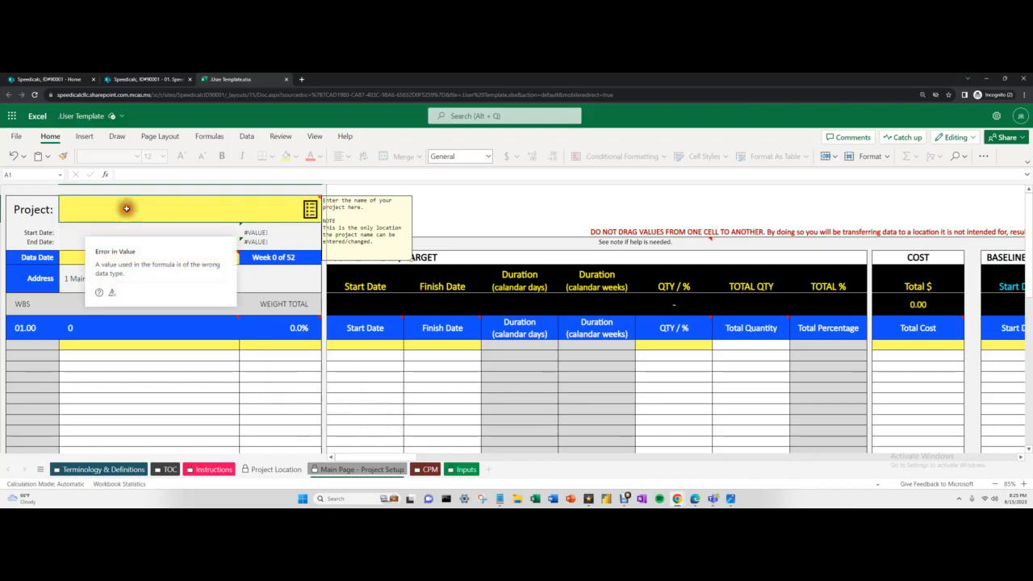
left_click(255, 278)
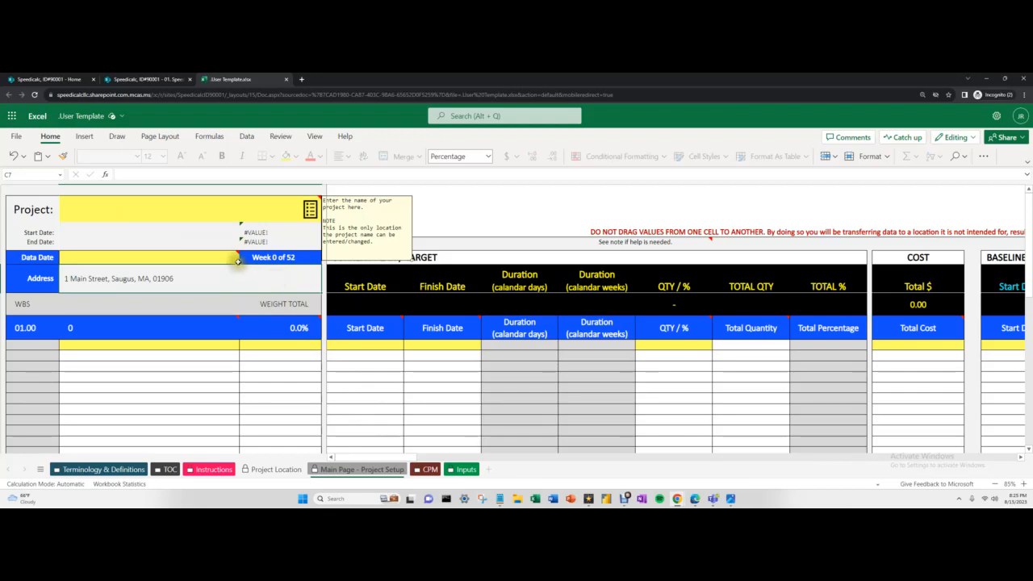
Read the help note on the data date cell, enlarging it to show its full text
mouse_move(239, 255)
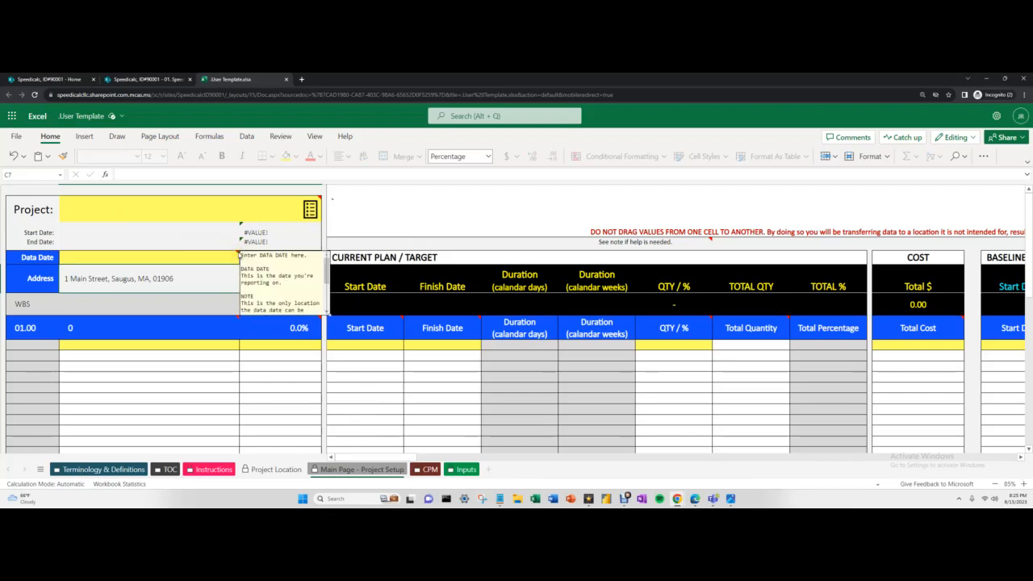
left_click(242, 255)
left_click_drag(331, 317, 371, 367)
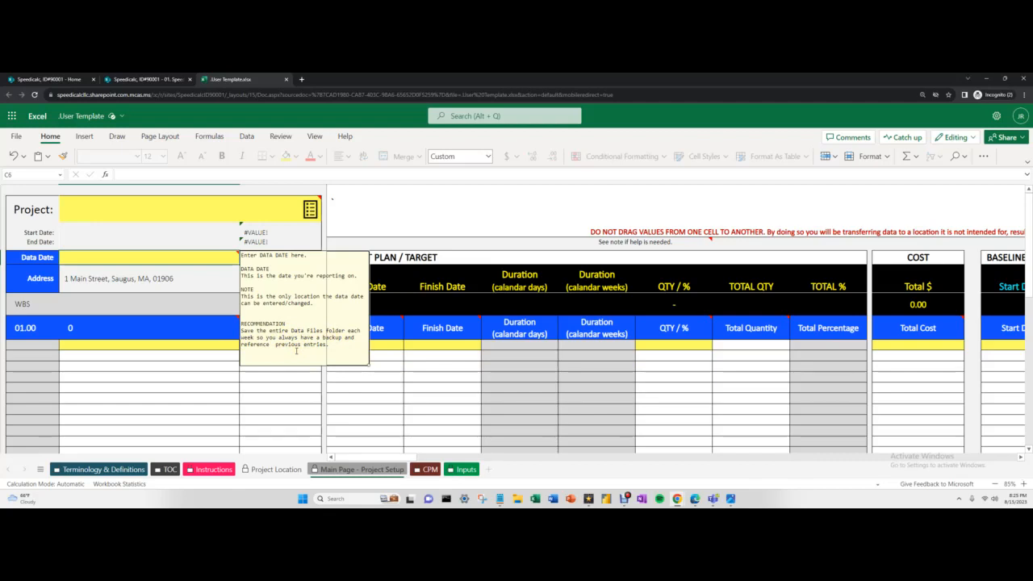
Enter "Project X" as the project name and set the data date to 8/23/2023
left_click(190, 207)
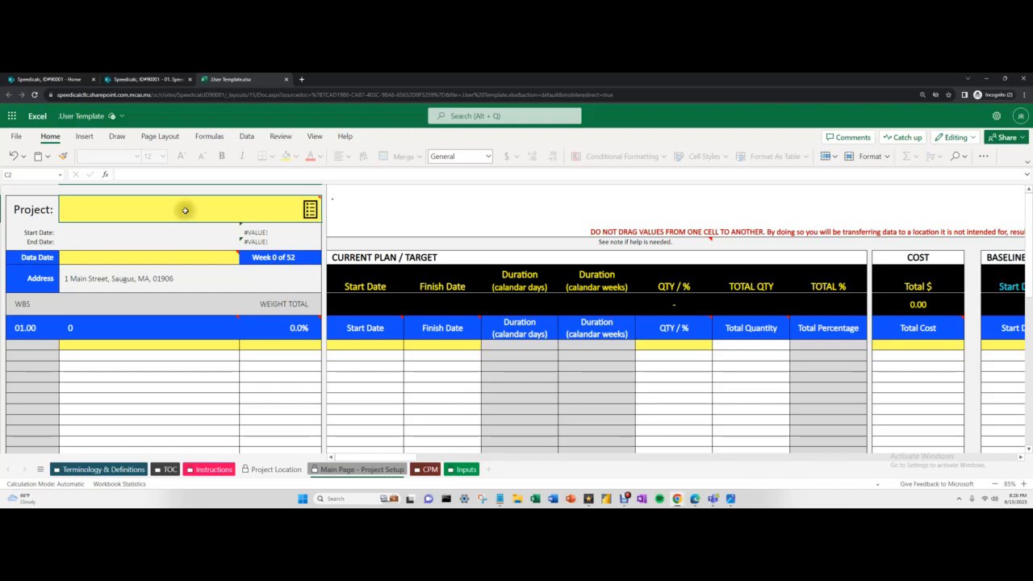
type("Pr")
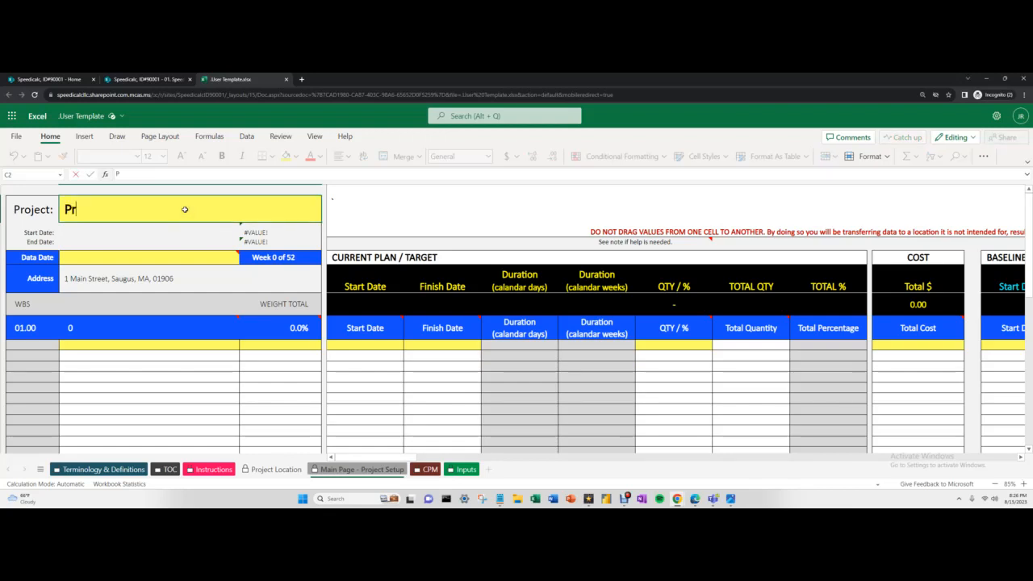
type("oject X")
left_click(155, 258)
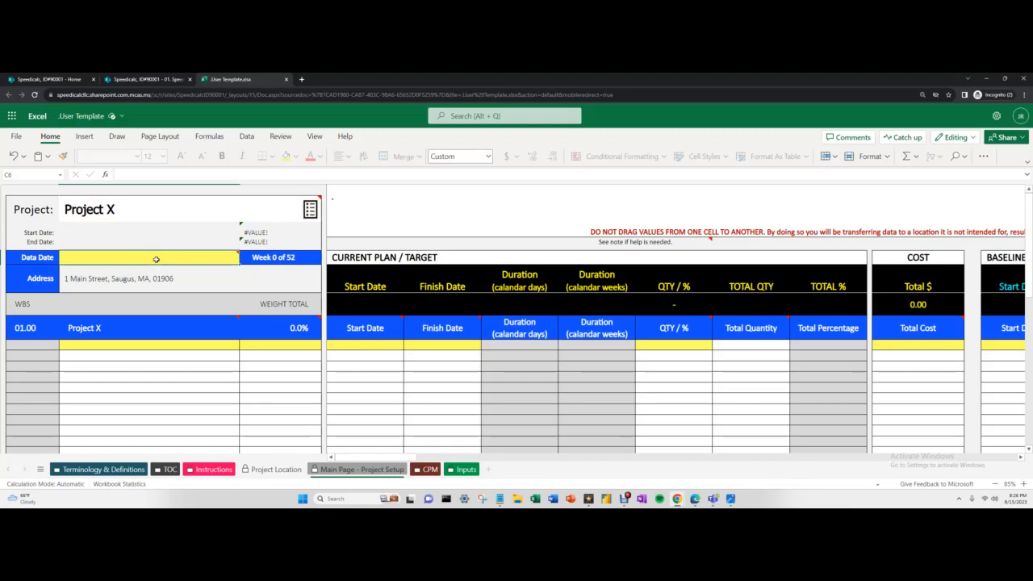
type("8/")
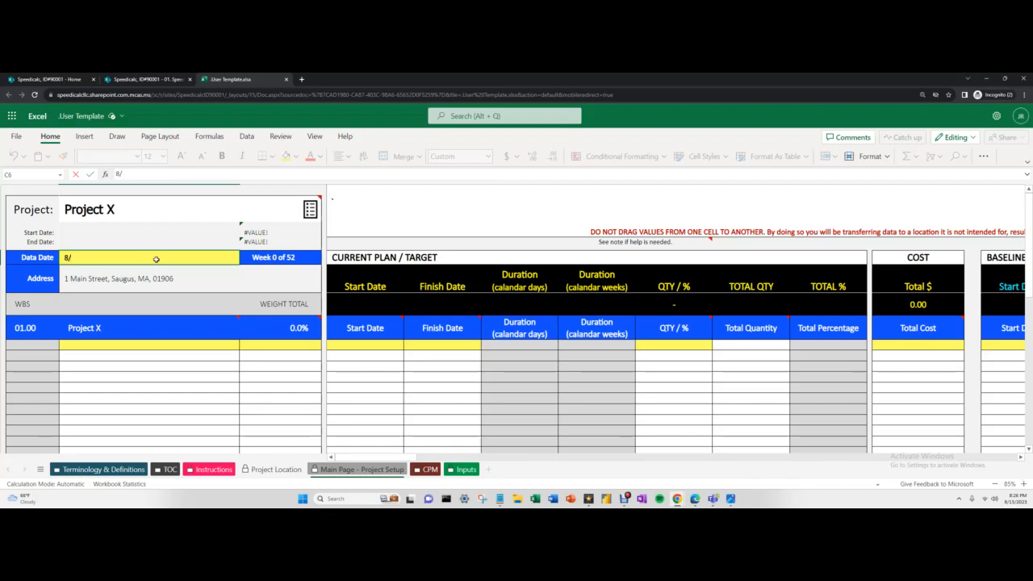
type("23/2023")
key("Return")
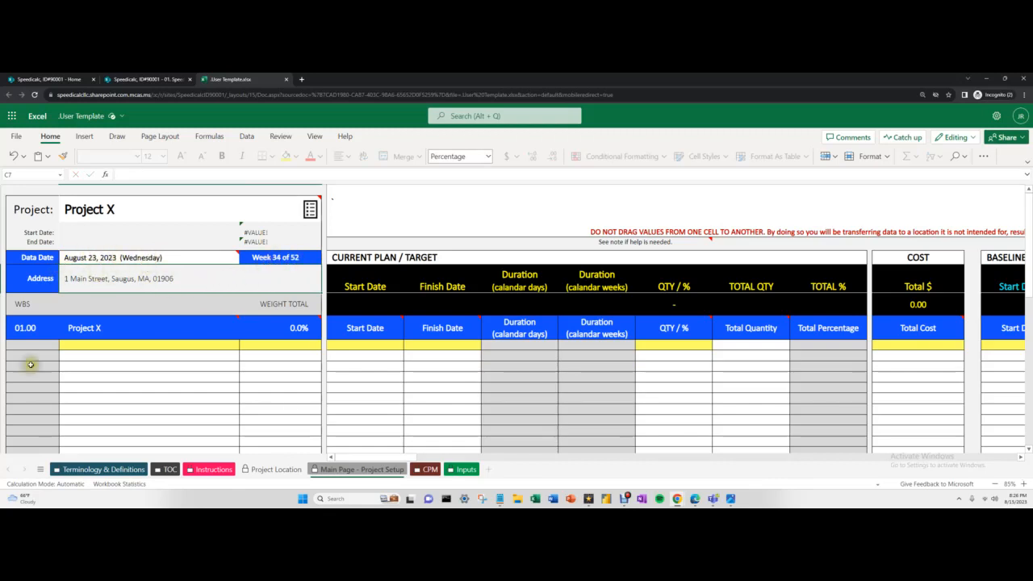
Enter "Activity 1" as the first sub-activity under Project X, dismissing the OneDrive notification
left_click(77, 346)
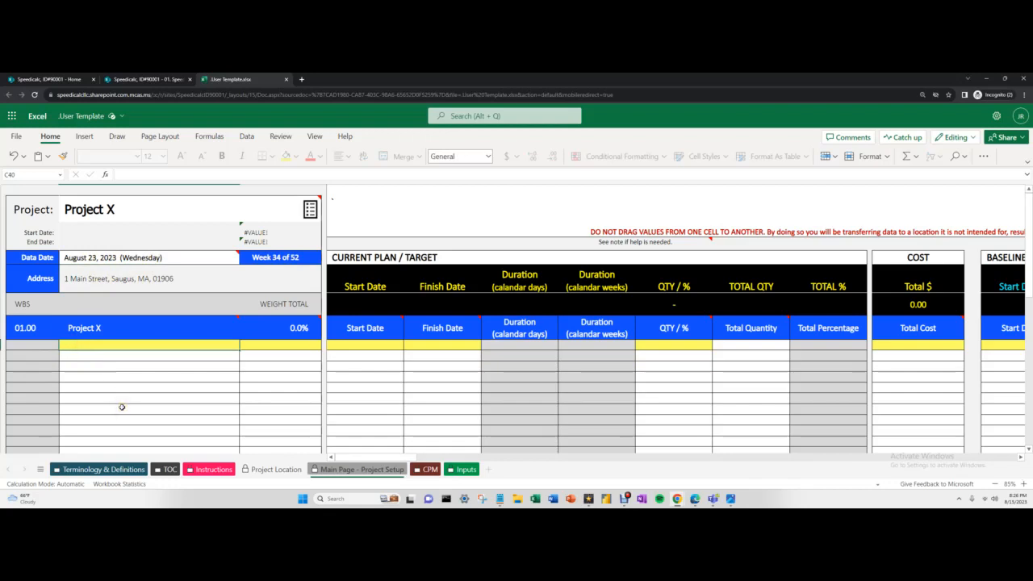
type("a")
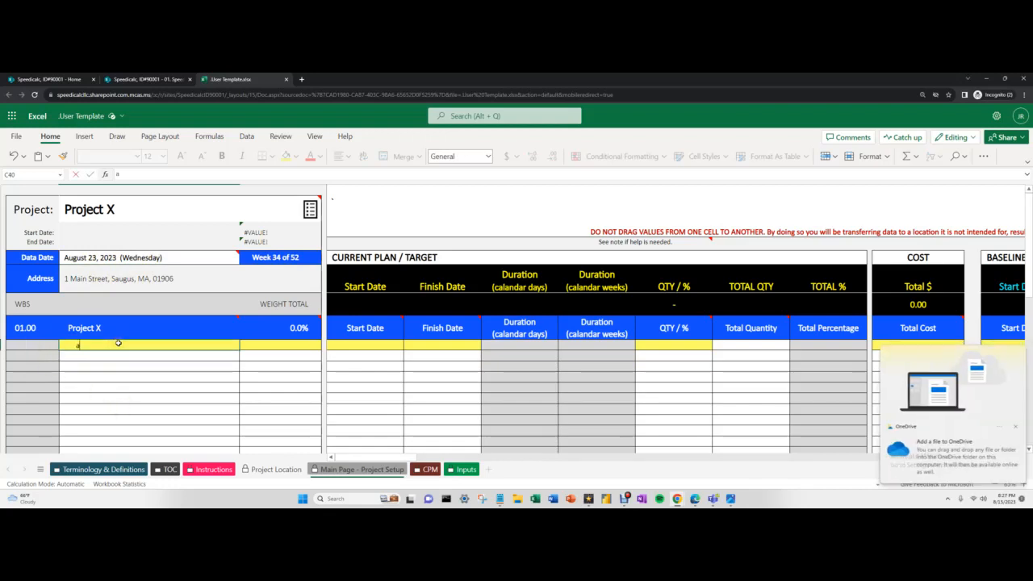
key("BackSpace")
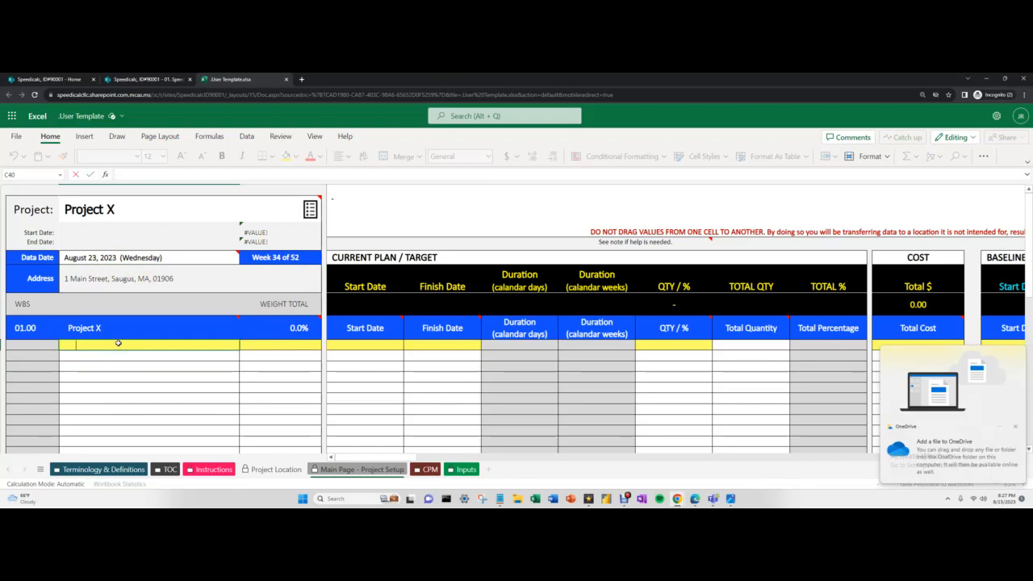
left_click(1017, 427)
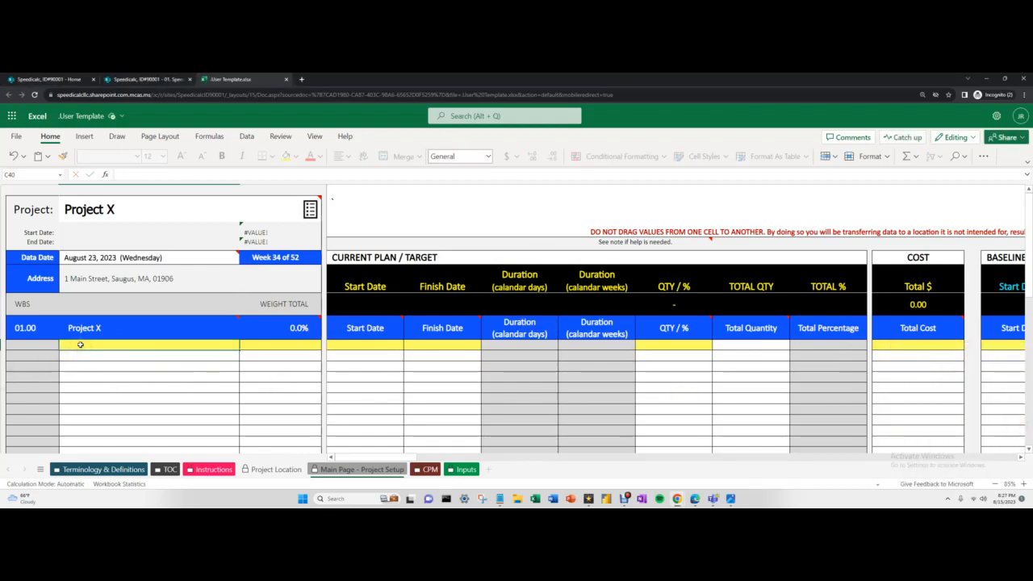
type("Activity 1")
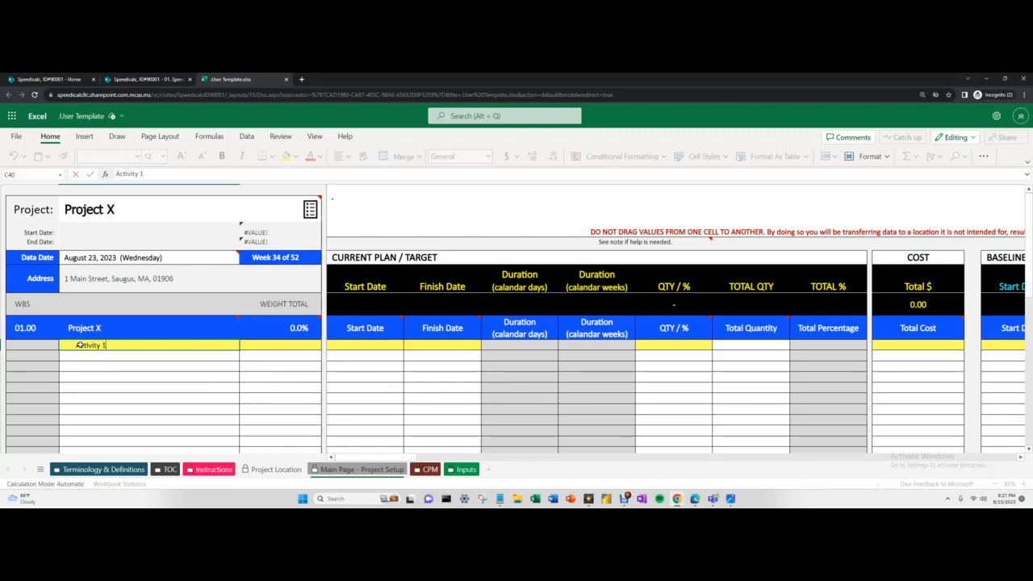
key("Tab")
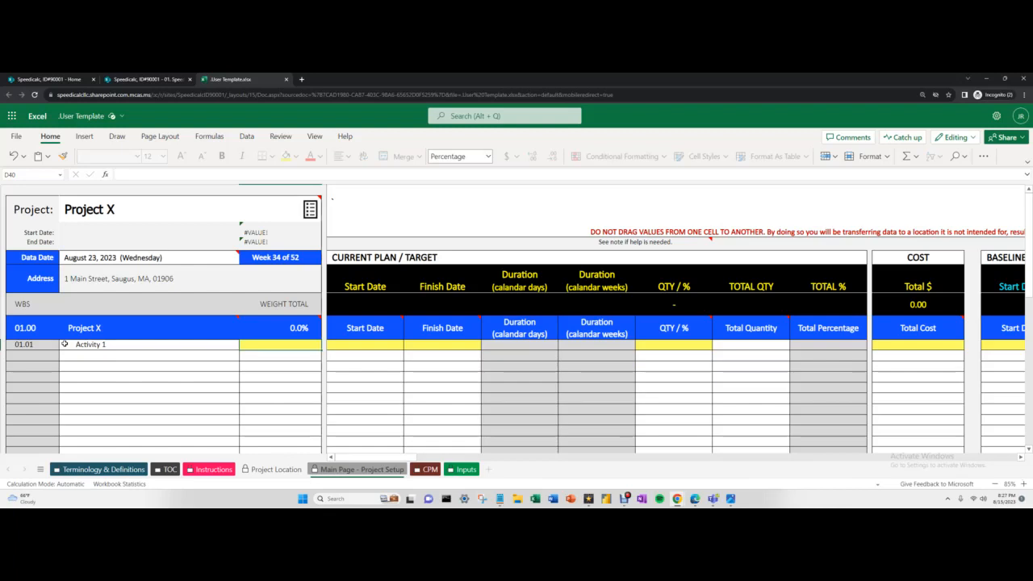
Repeat "Activity 1" in the four rows below the first sub-activity
left_click(126, 355)
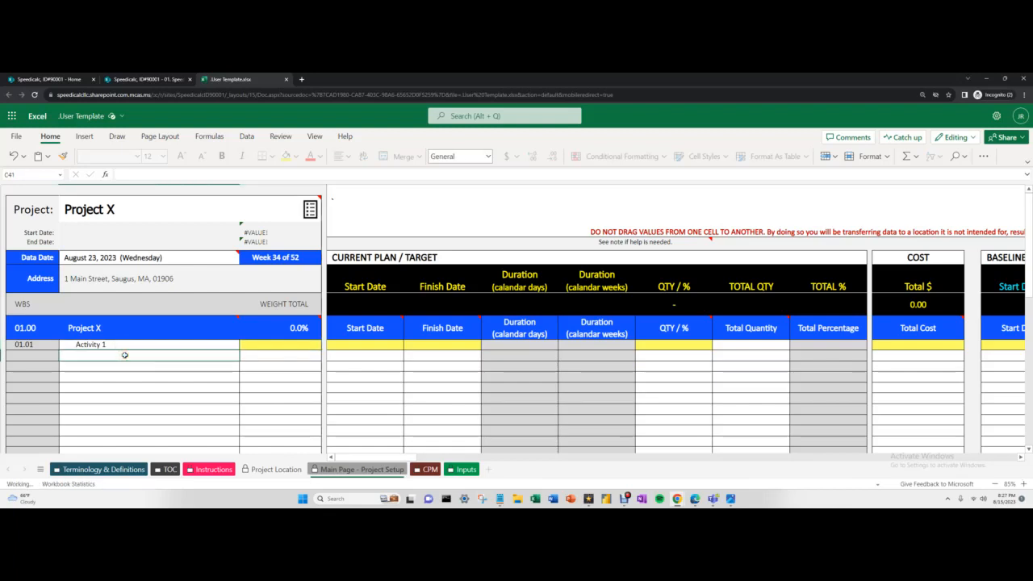
type("Activity 1")
key("Return")
type("Activity 1")
key("Return")
type("Activity 1")
key("Return")
type("Activity 1")
key("Return")
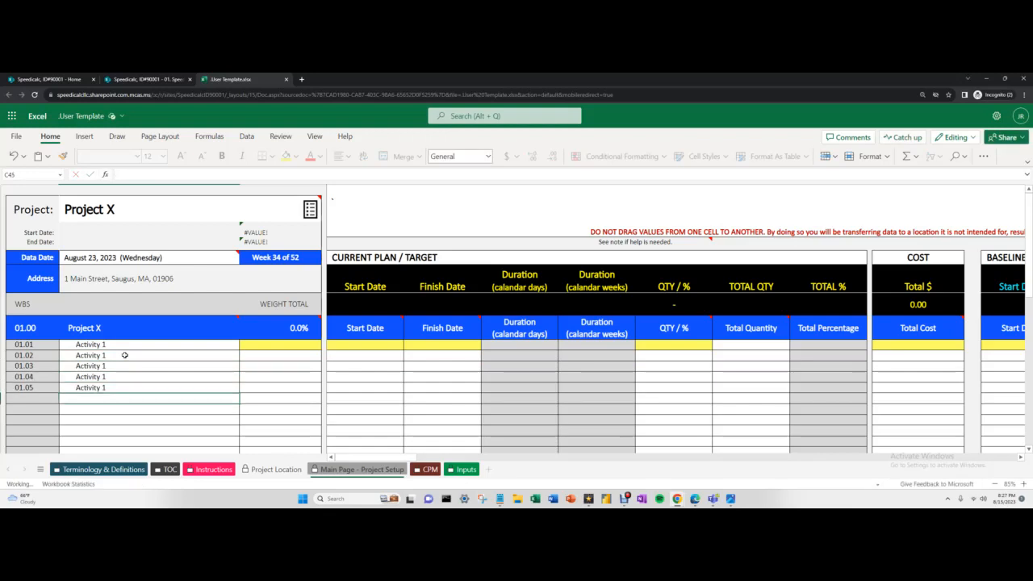
Clear the four repeated activity names below the first sub-activity
left_click_drag(44, 355, 47, 387)
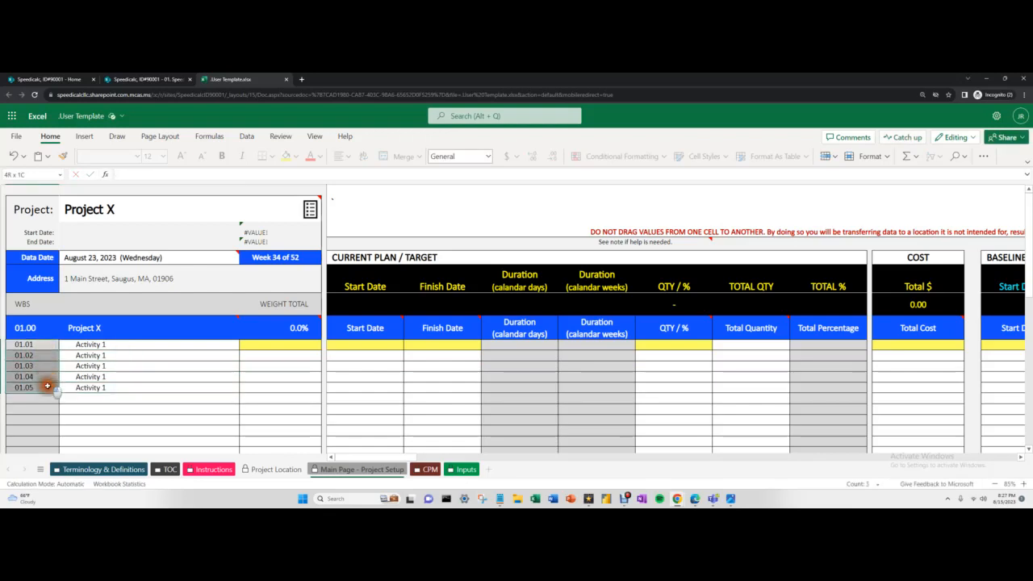
left_click_drag(88, 355, 101, 390)
key("Delete")
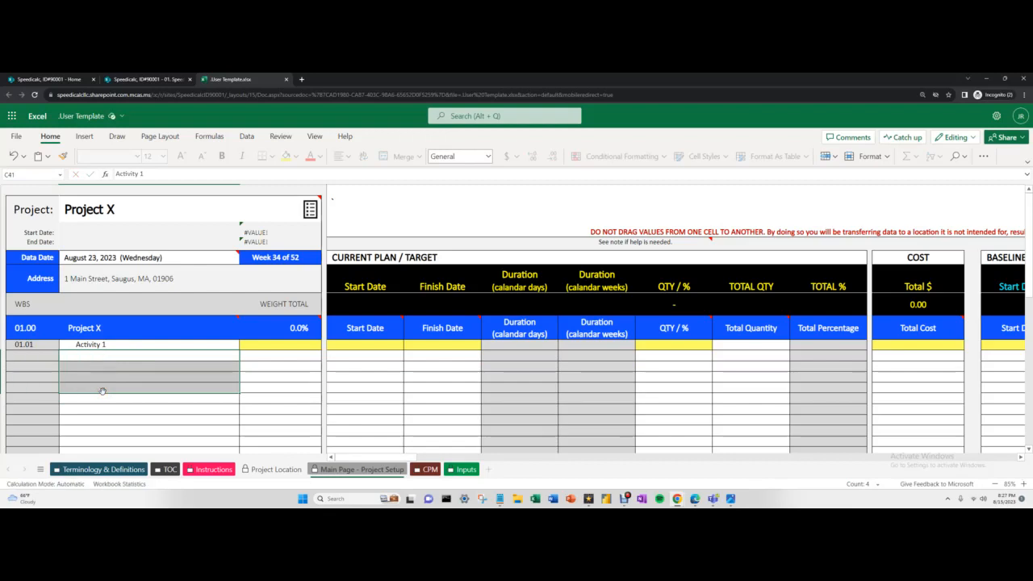
key("Up")
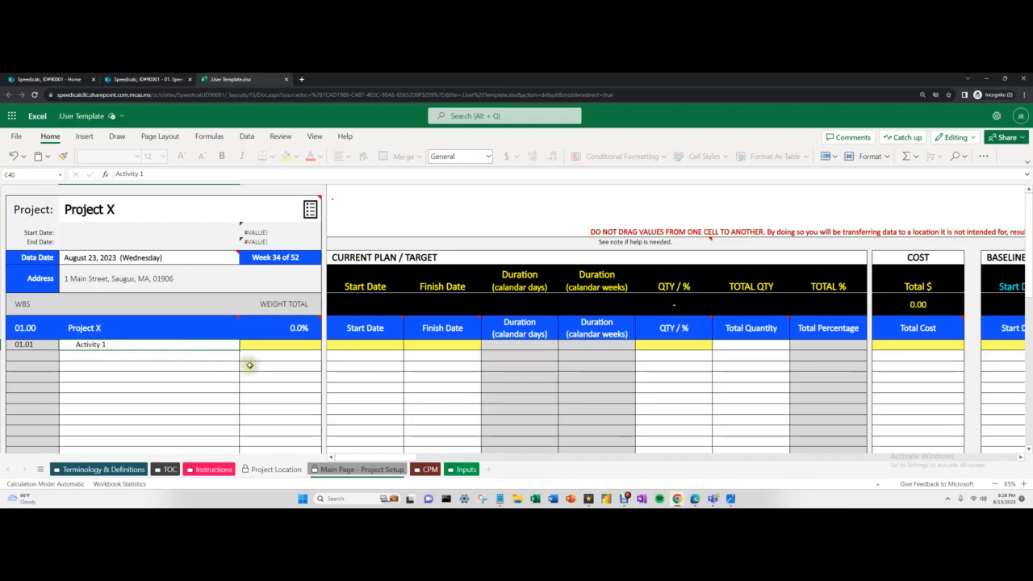
Enter "Activity 2" as the second sub-activity under Project X
left_click(178, 356)
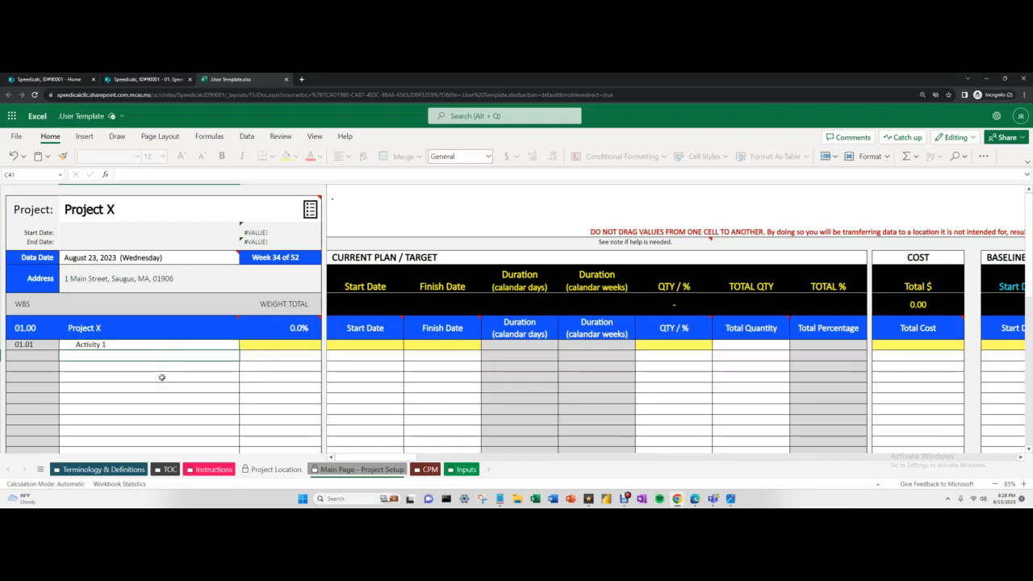
type("Activity 1")
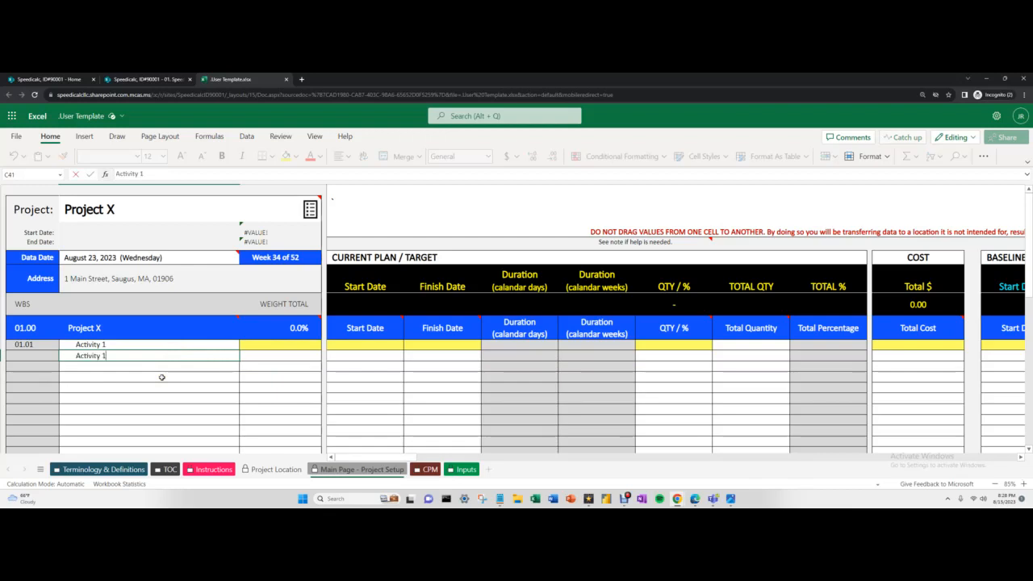
key("Tab")
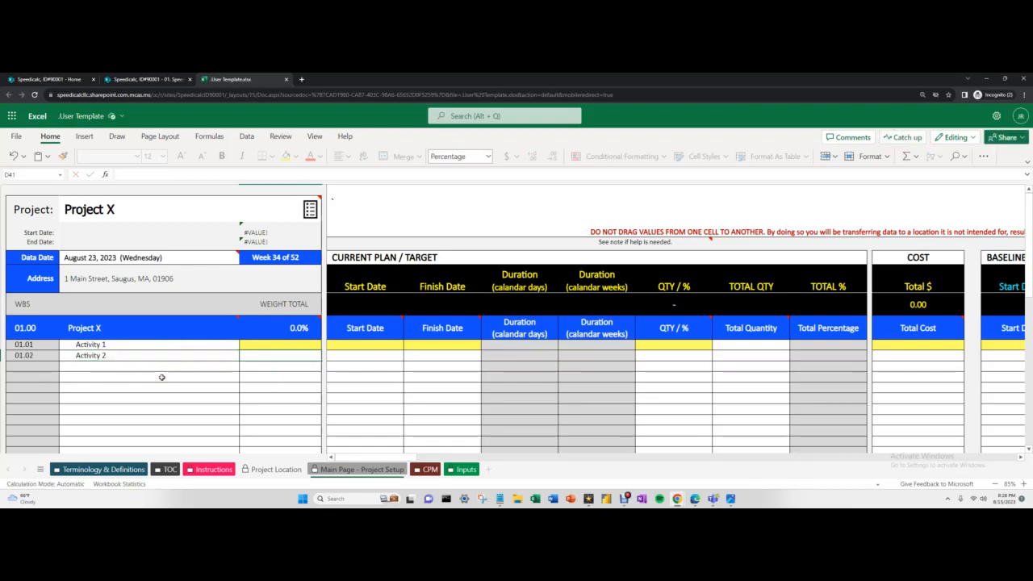
key("Up")
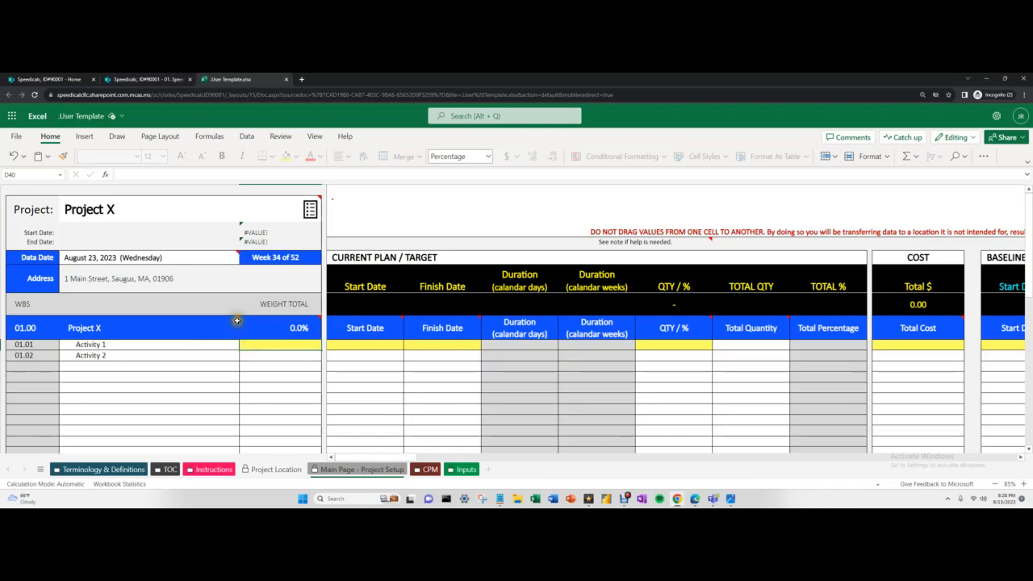
Read the help notes on the sub-activities and weighted percentage cells in the Project X row
mouse_move(235, 319)
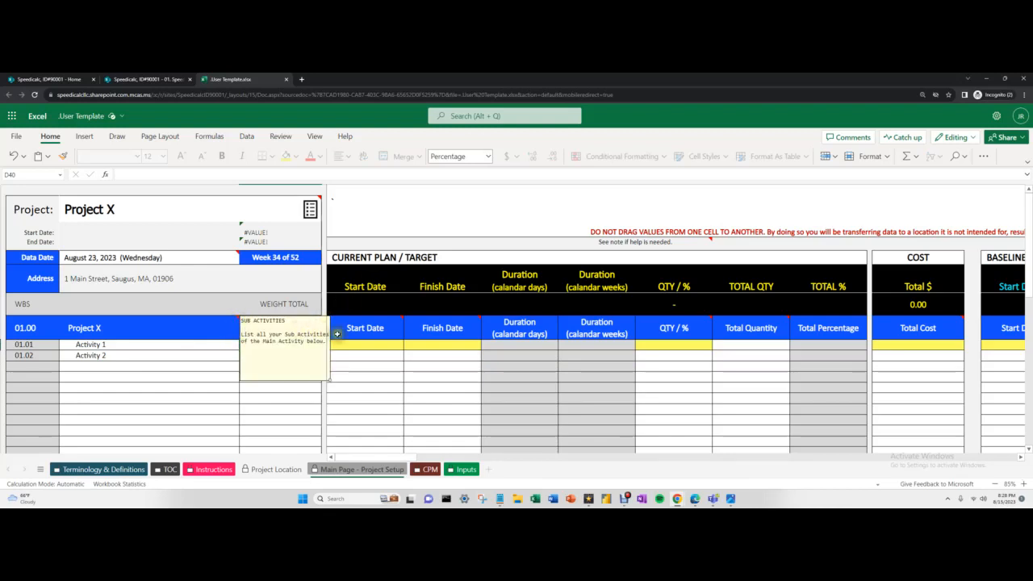
left_click(358, 366)
left_click(202, 345)
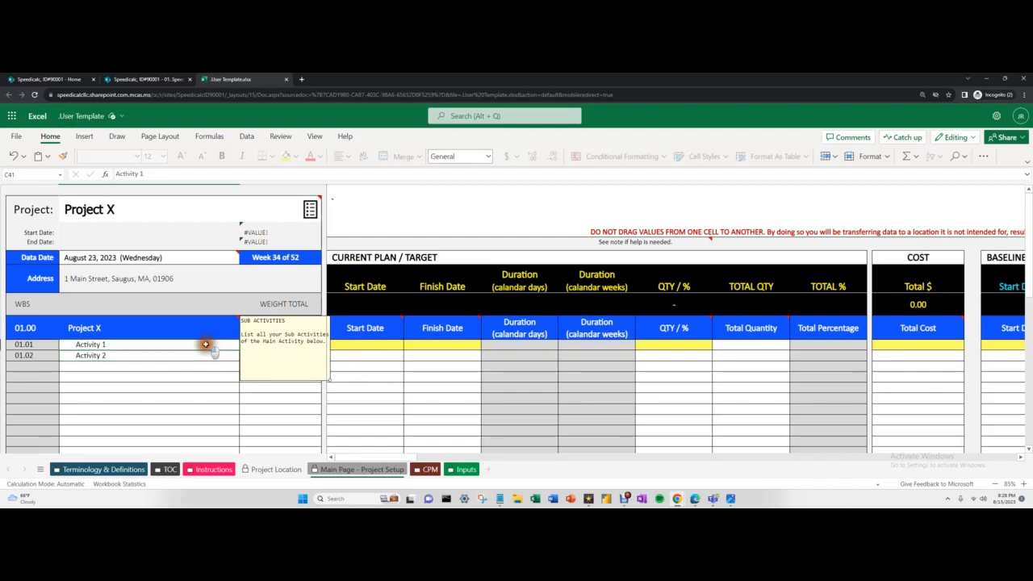
left_click(234, 324)
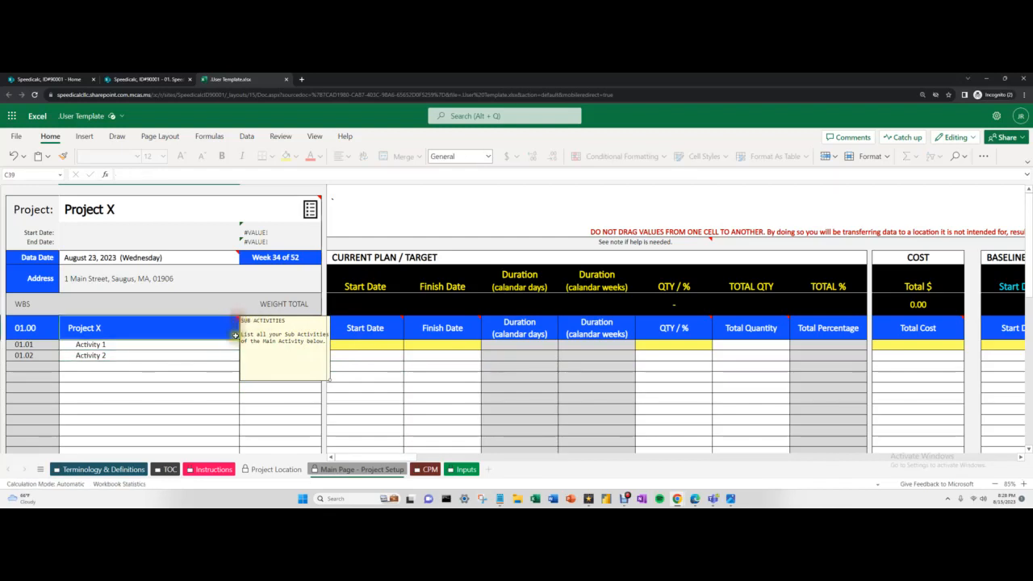
left_click(279, 395)
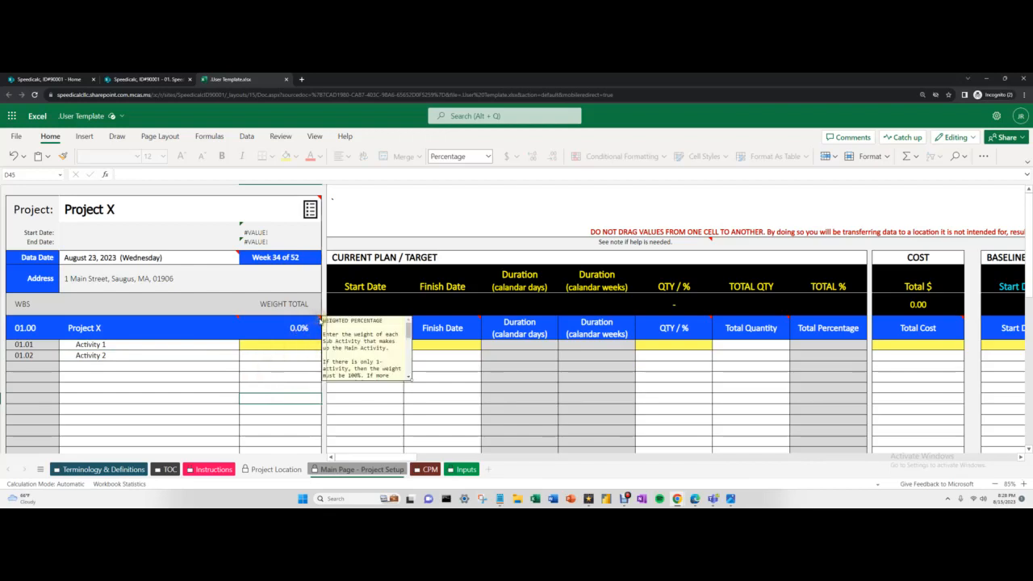
left_click(316, 324)
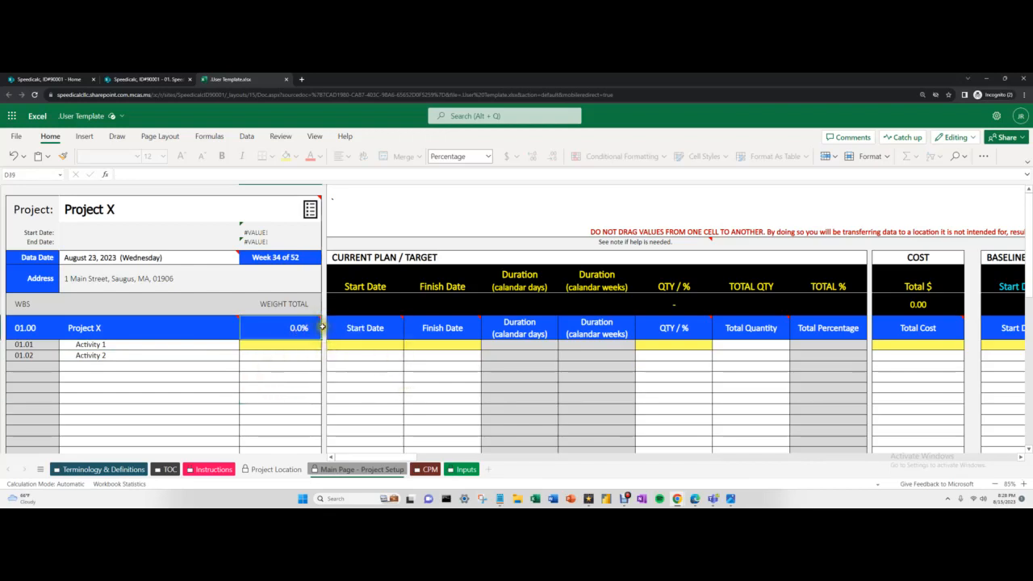
Set the weights of Activity 1 and Activity 2 to 50% each
left_click(252, 345)
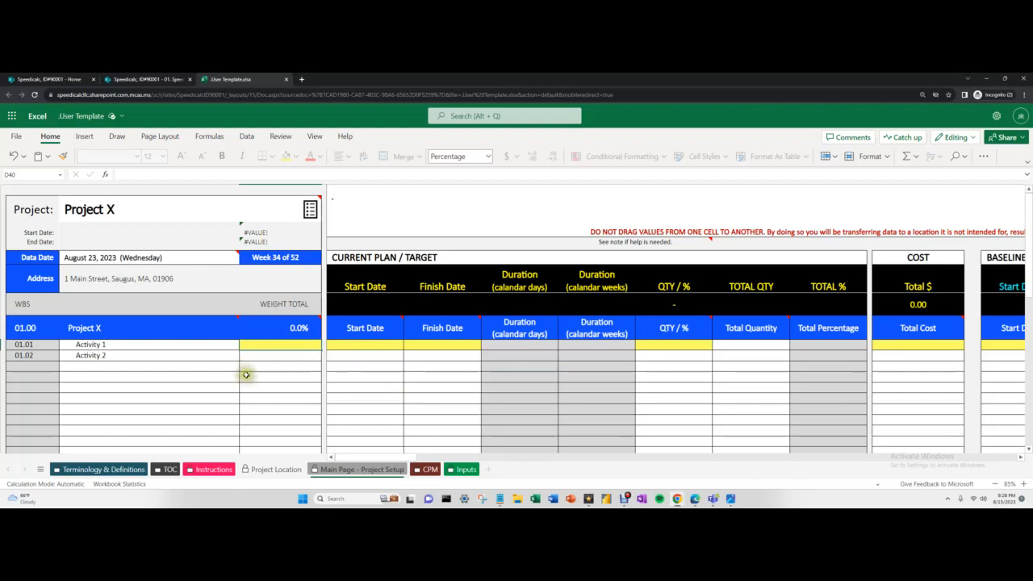
type("50")
key("Return")
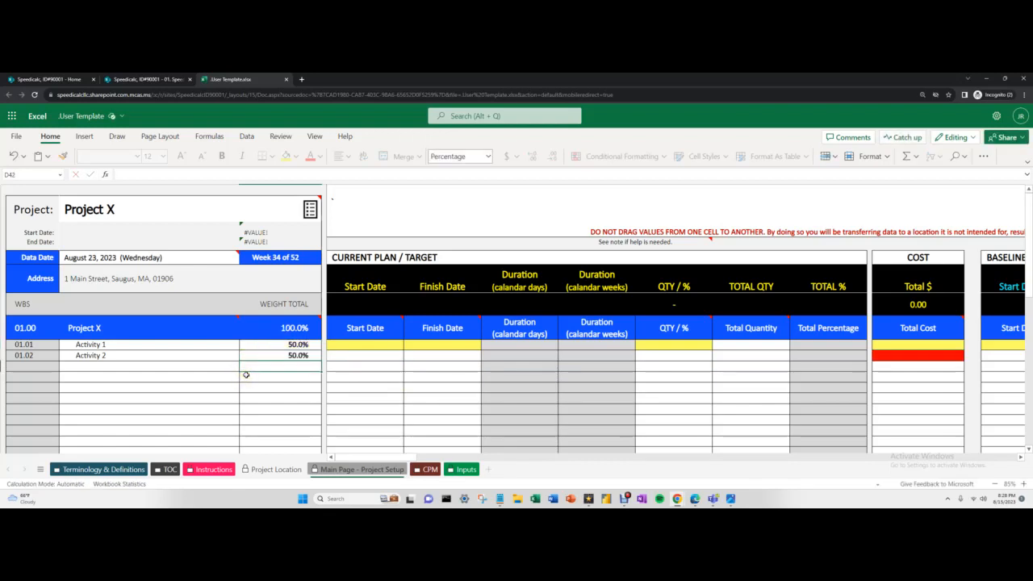
Enter "Activity 3" as the third sub-activity under Project X
key("Left")
type("Activity 2")
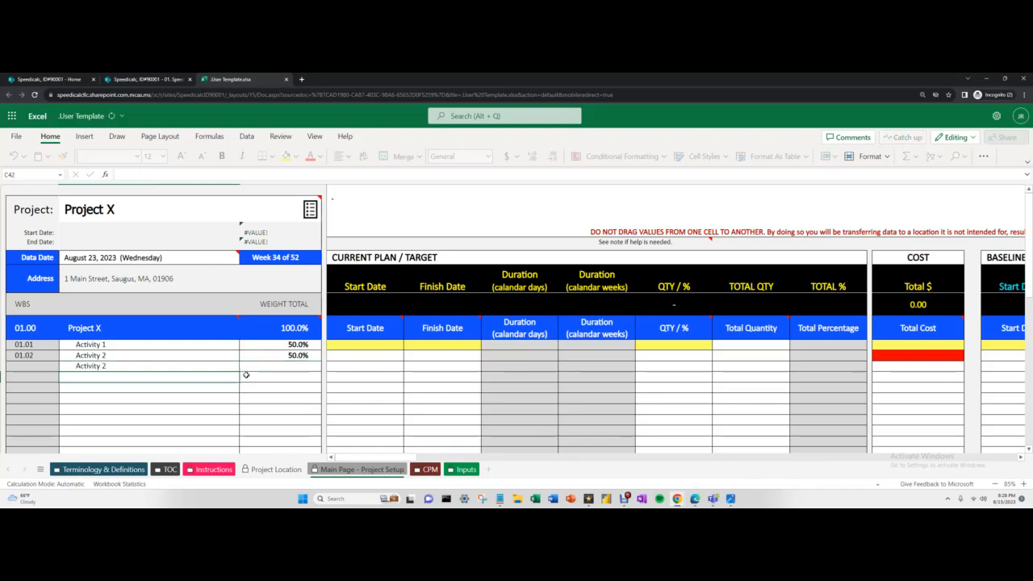
left_click(201, 175)
key("BackSpace")
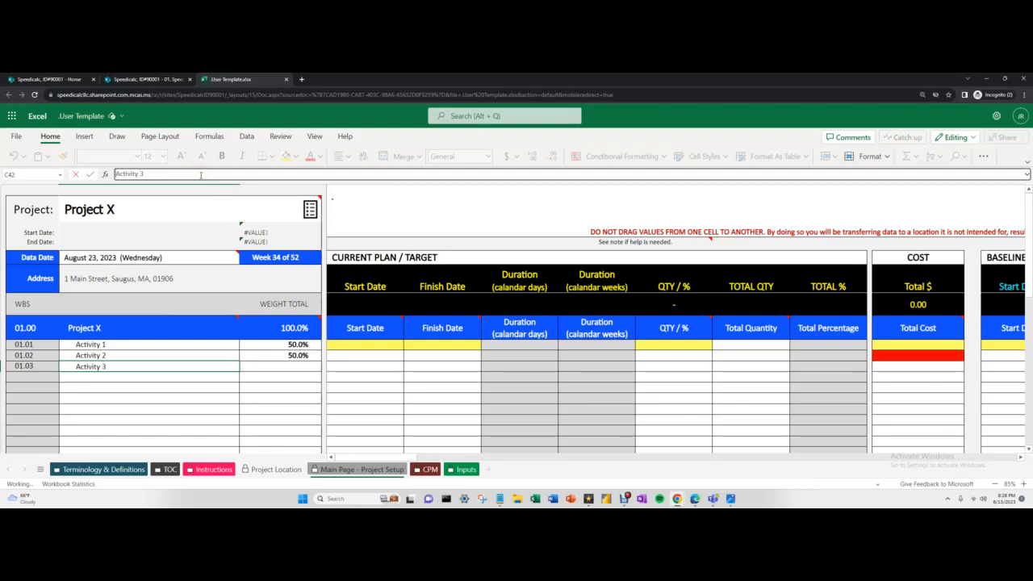
type("3")
Set Activity 1's weight with the formula =1/3 and dismiss the insert function tip
left_click(280, 355)
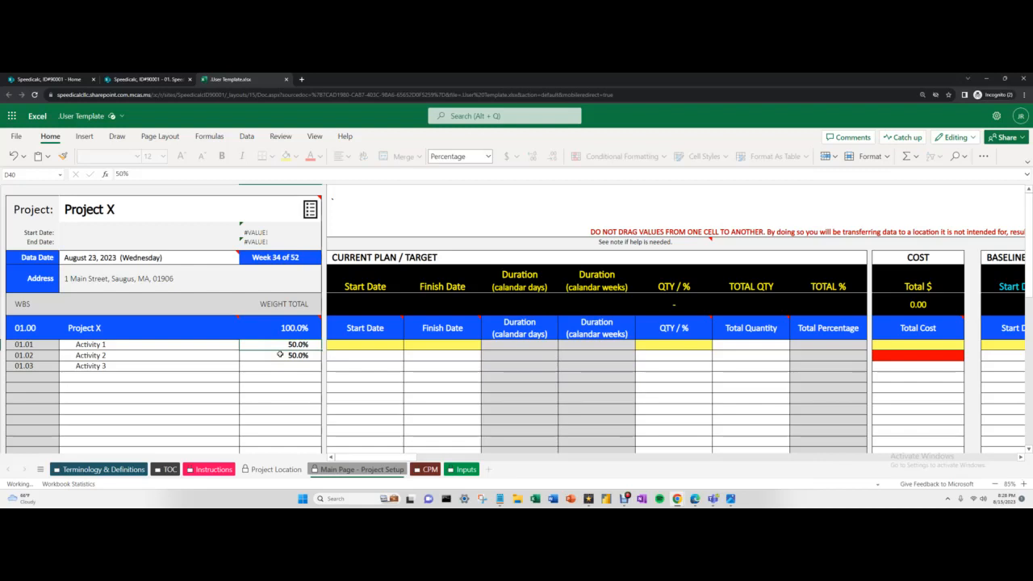
type("=")
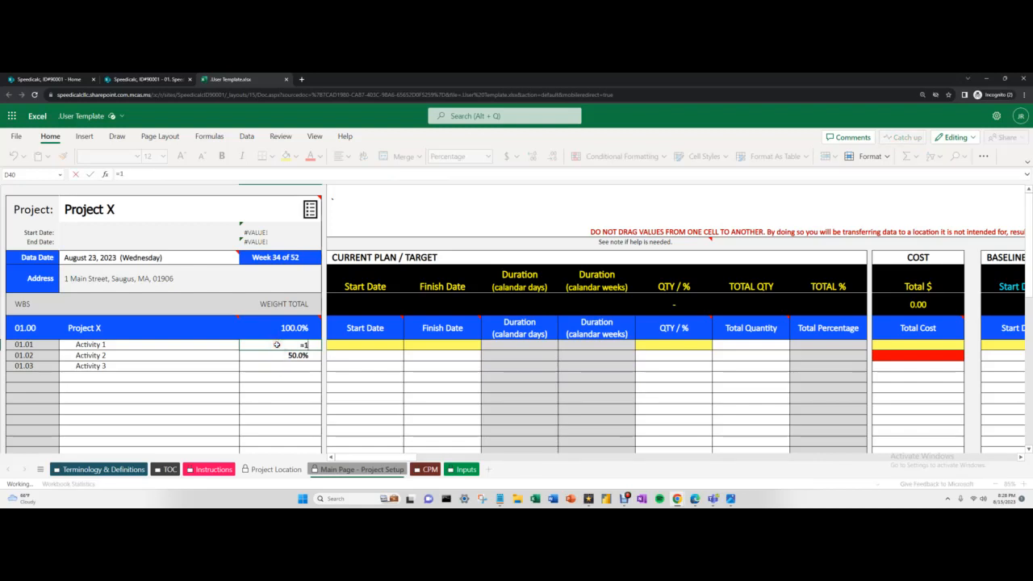
type("1/3")
key("Return")
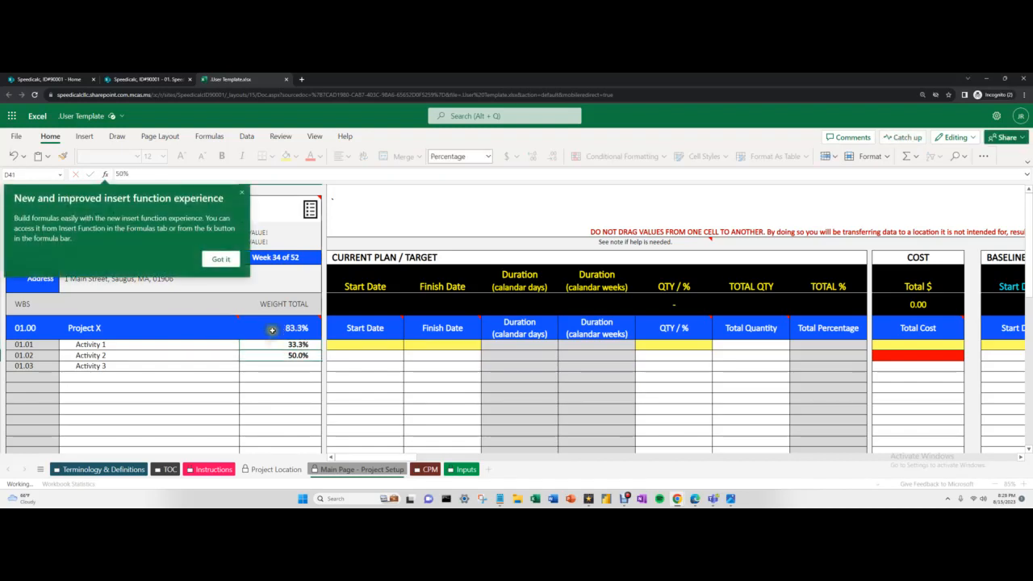
left_click(241, 192)
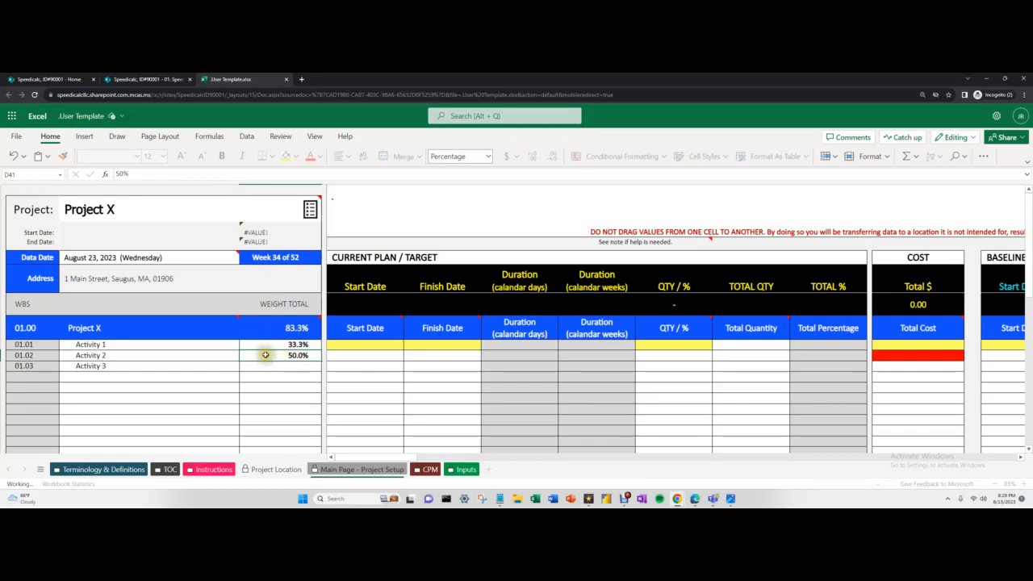
left_click(269, 346)
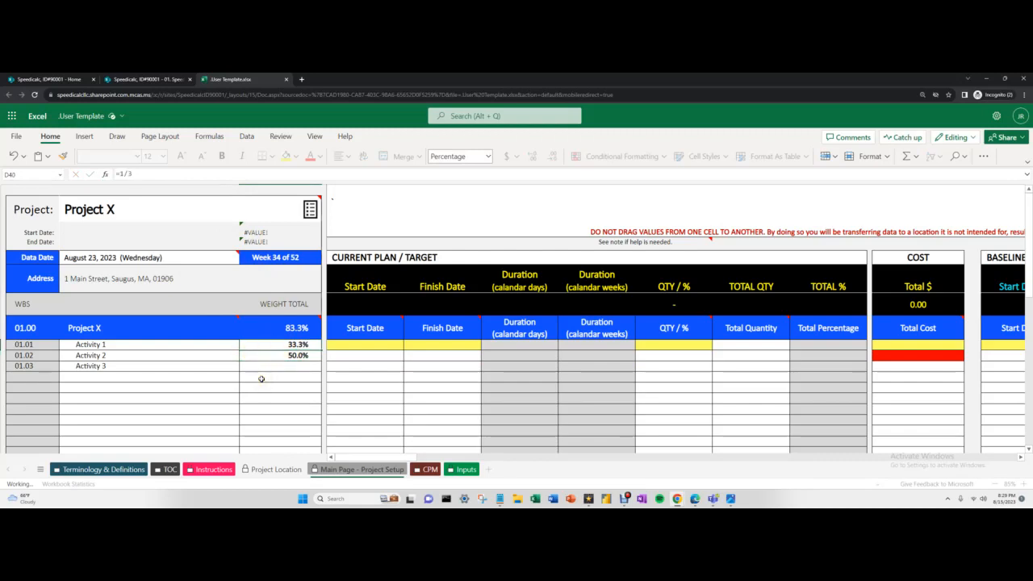
type("=")
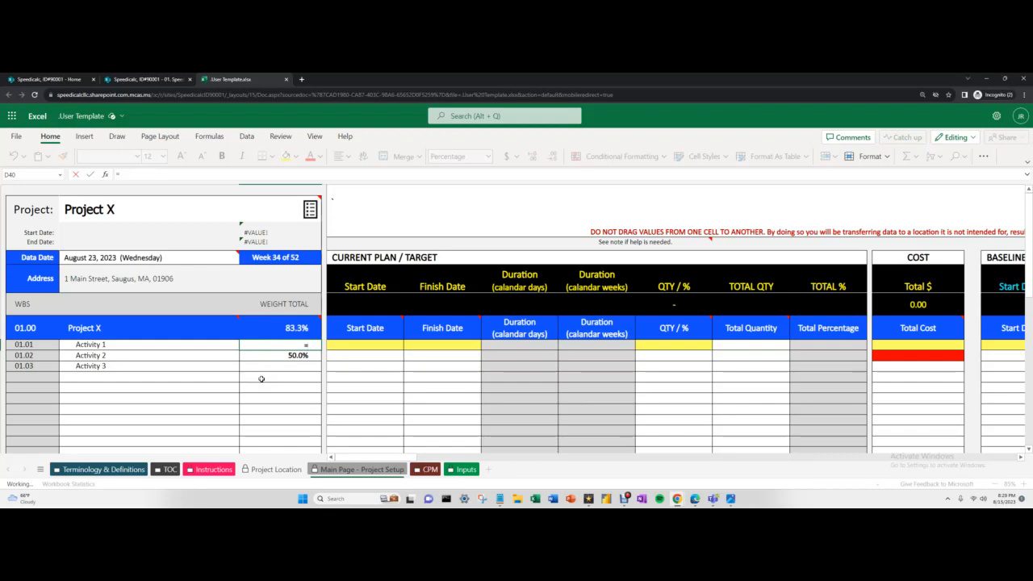
left_click_drag(213, 346, 214, 362)
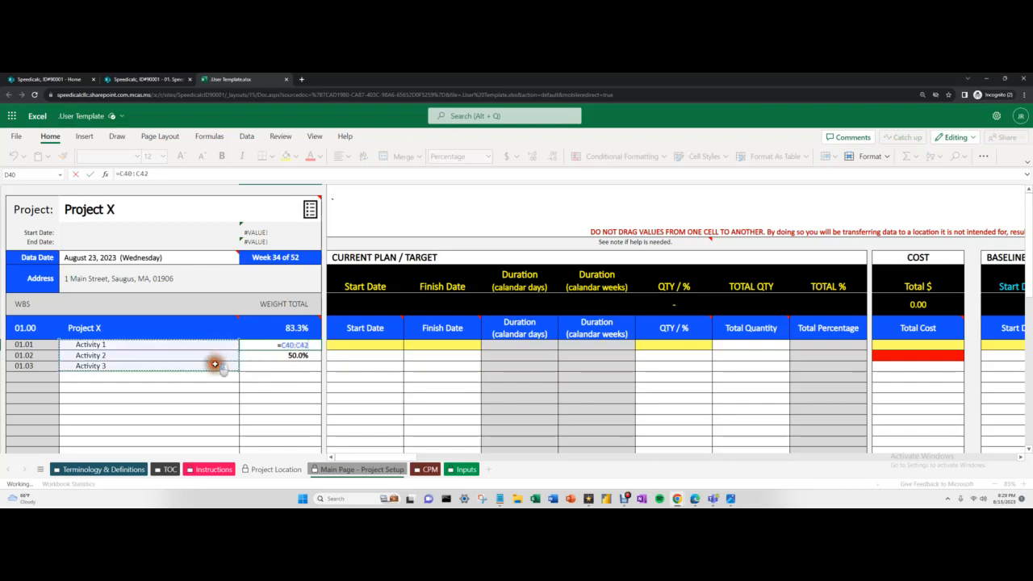
key("Escape")
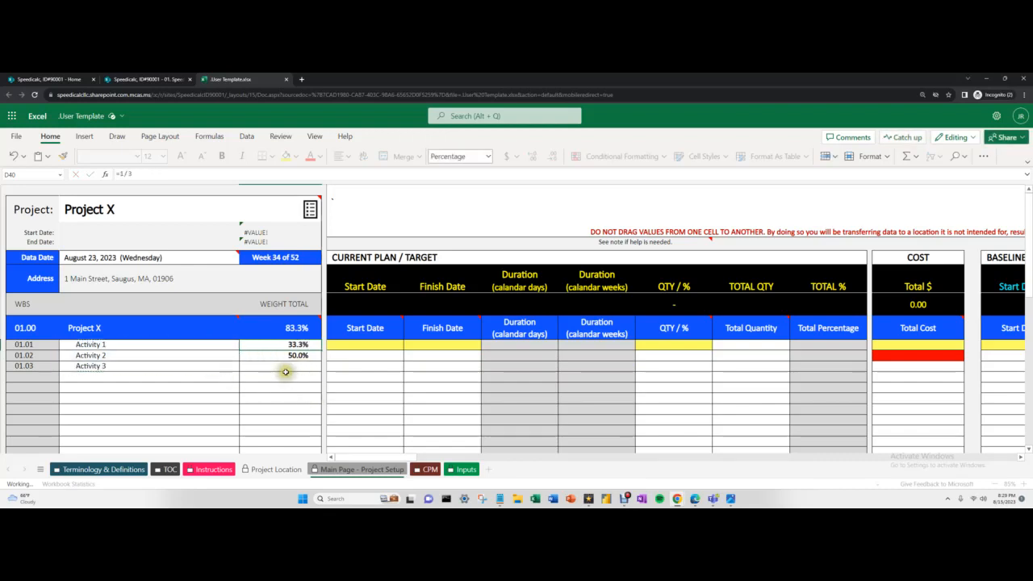
Remove Activity 3 from the sub-activities and set the weights of Activity 1 and Activity 2 to 30% and 70%
left_click(215, 367)
key("Up")
key("Right")
key("Up")
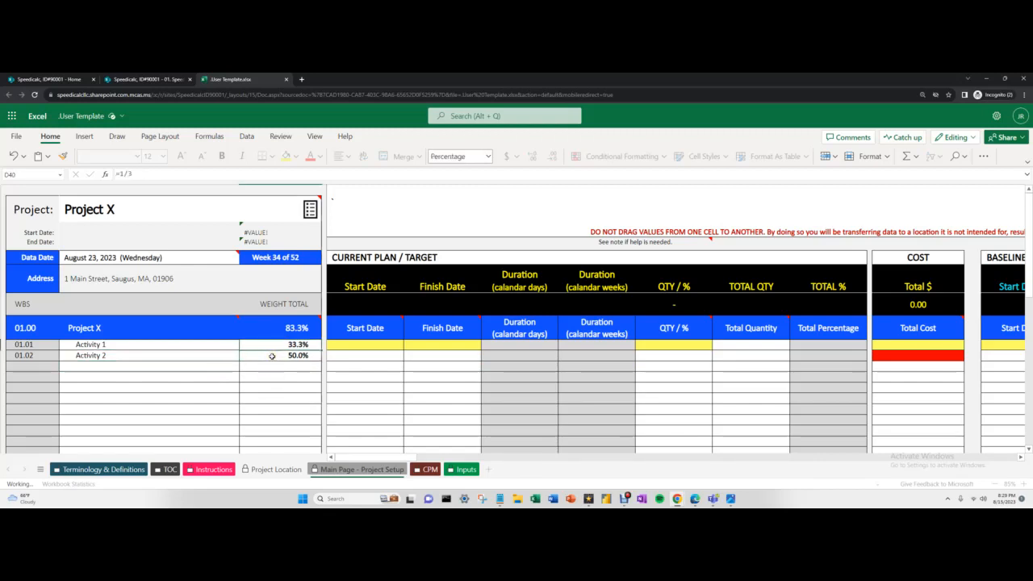
type("30")
key("Return")
type("70")
key("Return")
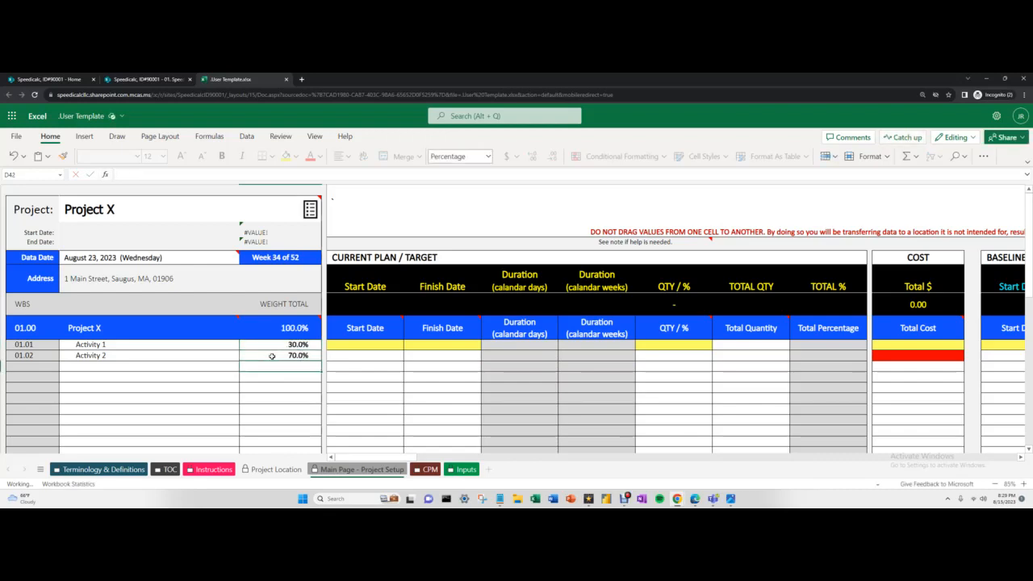
Try a weight of 75% for Activity 2 and look at the Total Cost cells of both activities
left_click(272, 356)
type("75")
key("Return")
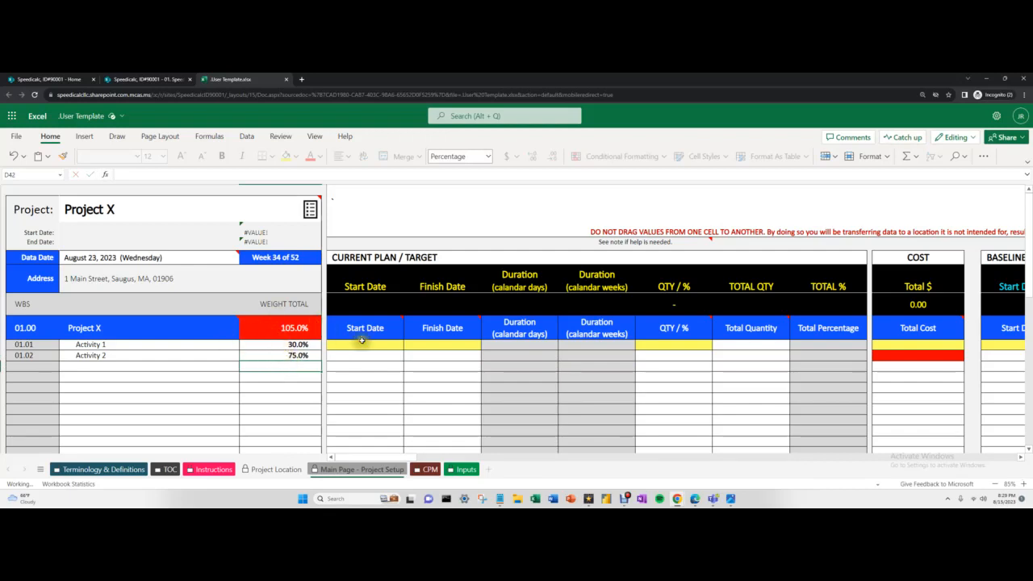
left_click(924, 355)
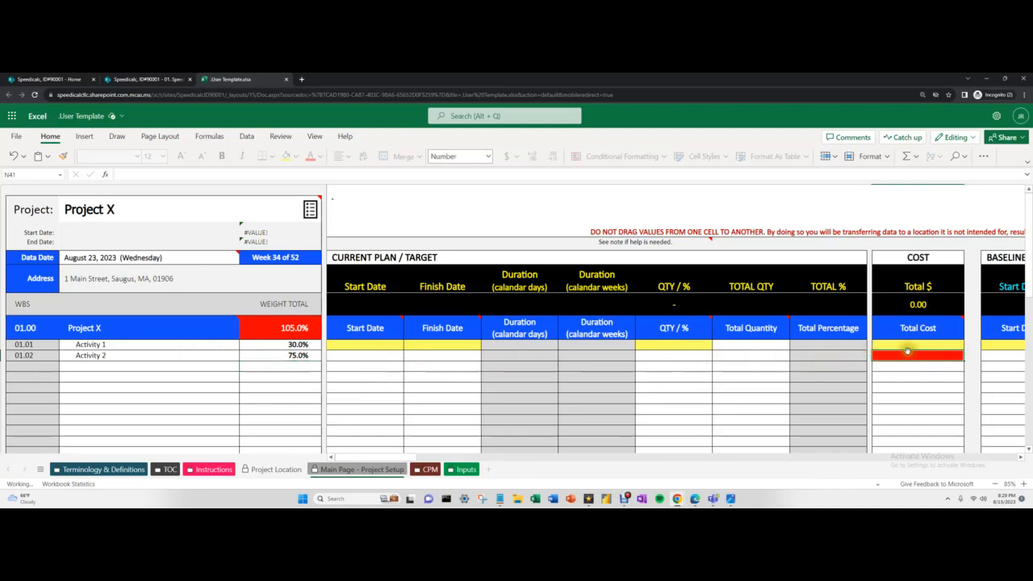
left_click(936, 345)
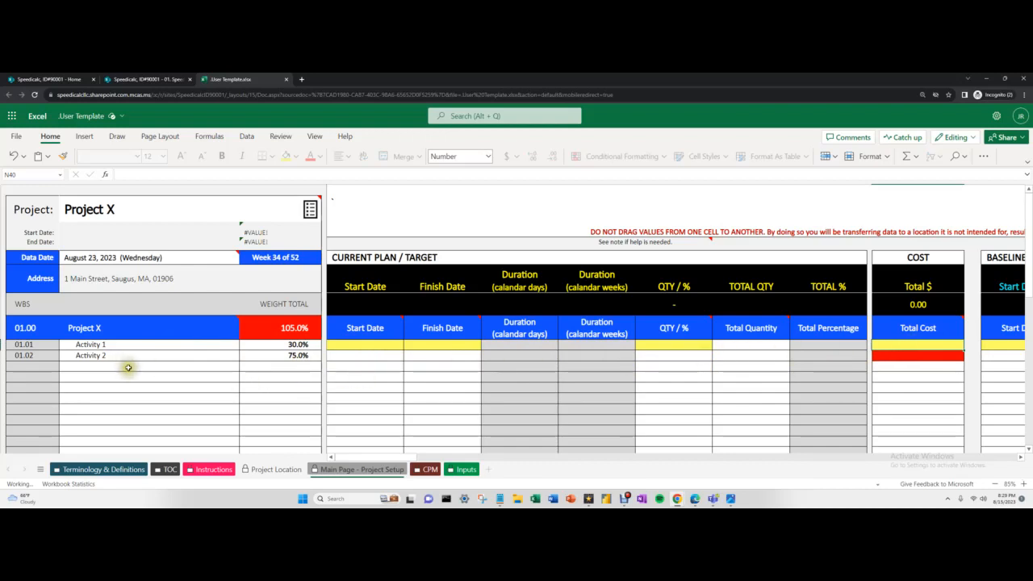
Set Activity 2's weight to 70%
left_click(300, 355)
type("70")
key("Tab")
key("Up")
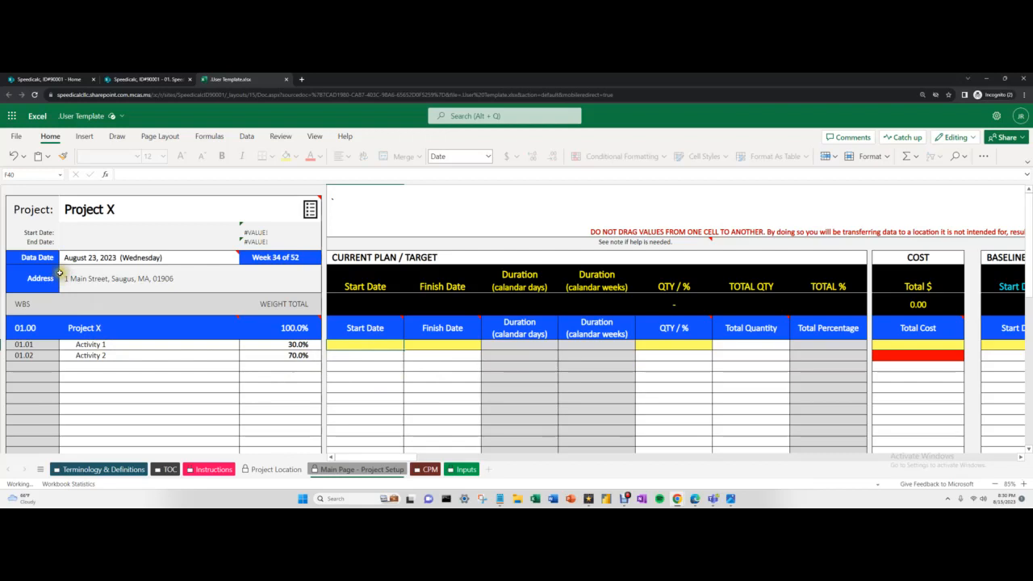
Check the data date and enter 8/15 as Activity 1's start date in the current plan
left_click(94, 257)
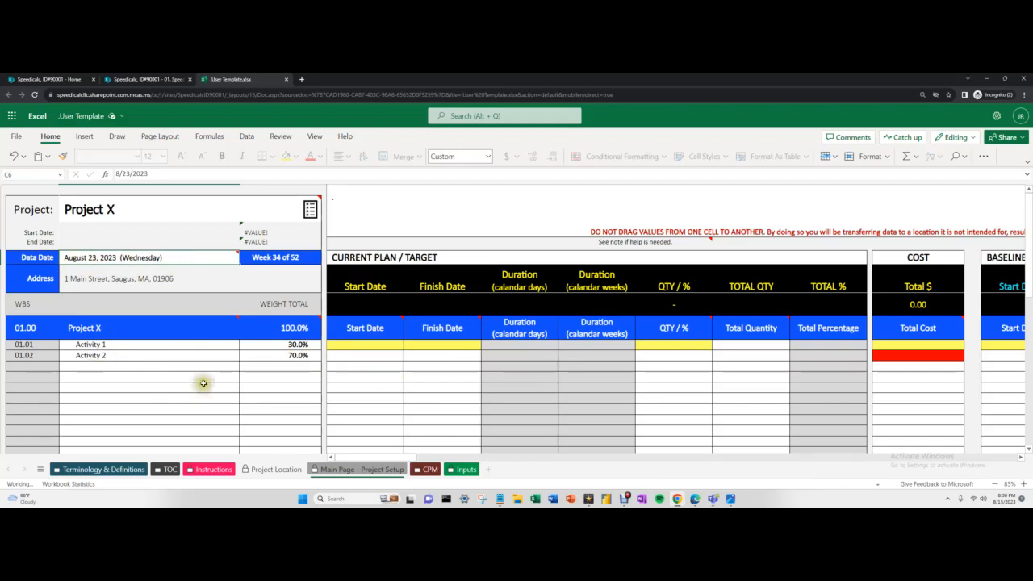
left_click(372, 346)
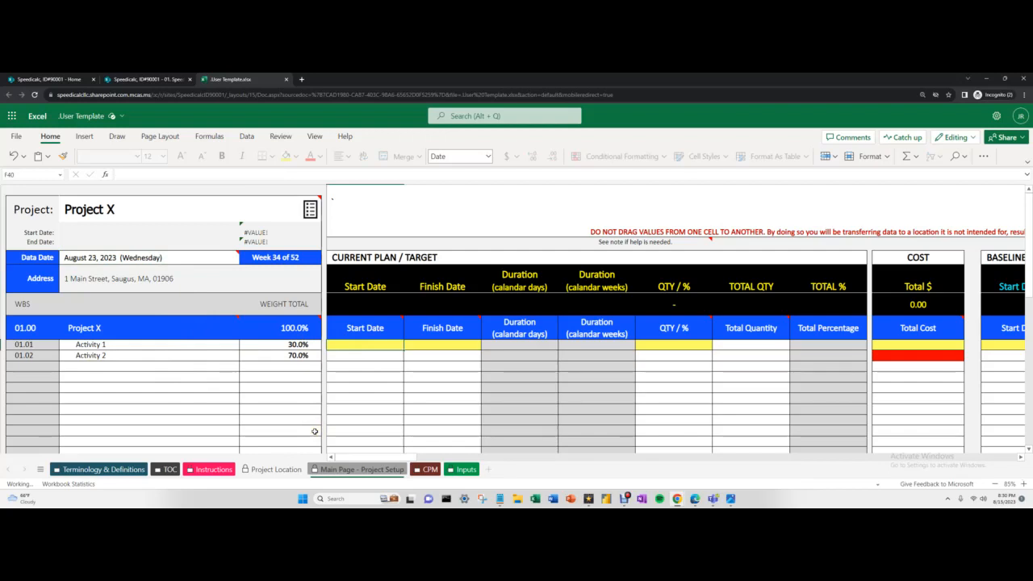
type("8/15")
key("Tab")
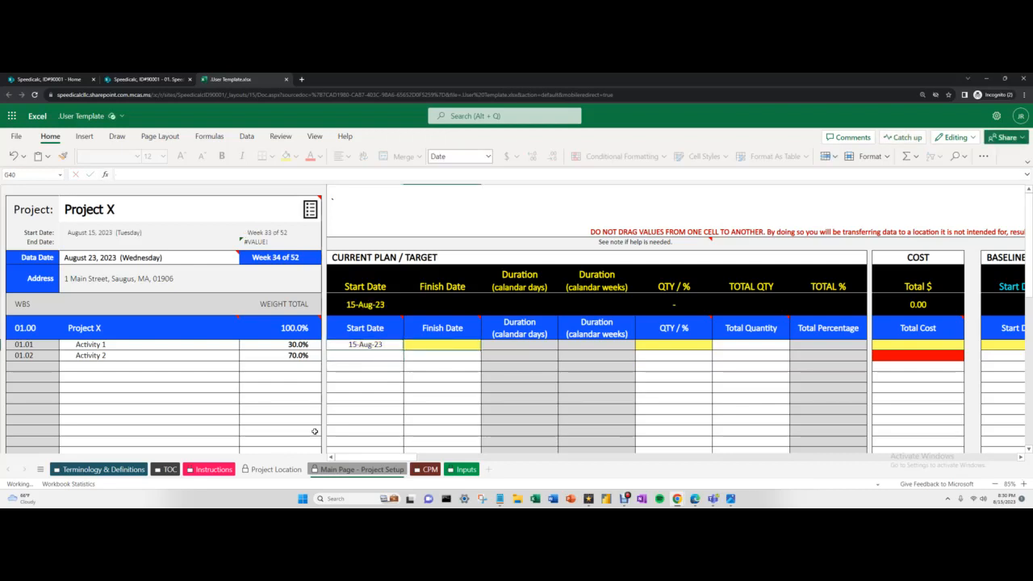
Set Activity 1's current-plan finish date to its start date plus 19 days with the formula =F40+19
type("=")
key("Left")
type("+")
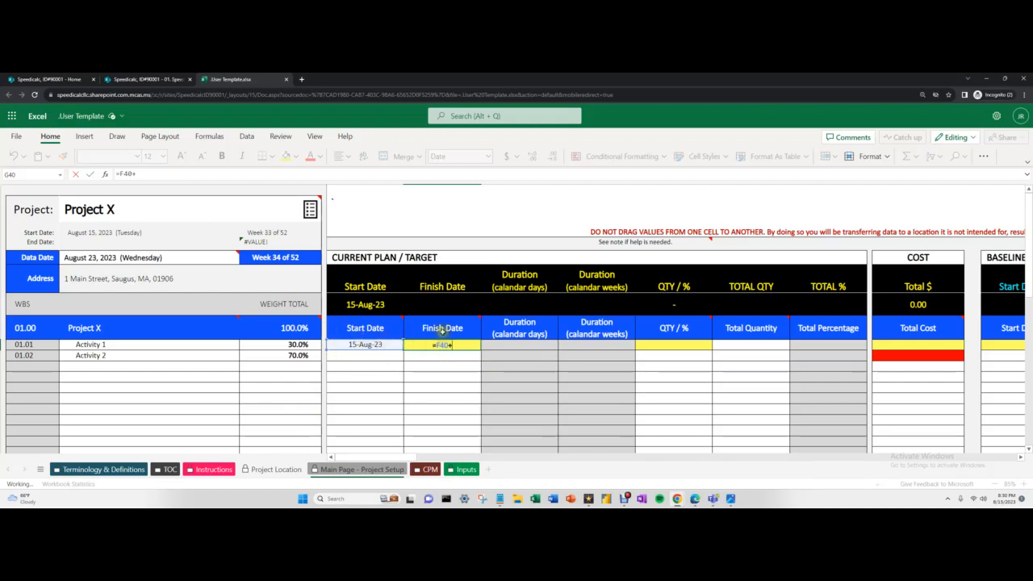
type("19")
key("Return")
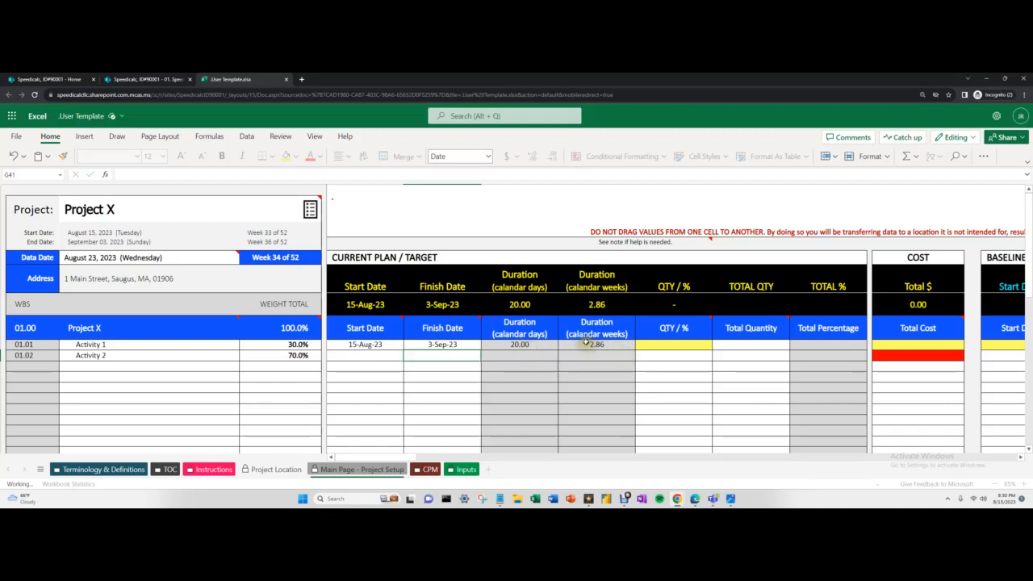
Set Activity 2's current-plan start date with a formula to the day after Activity 1's finish date in G40
left_click(381, 354)
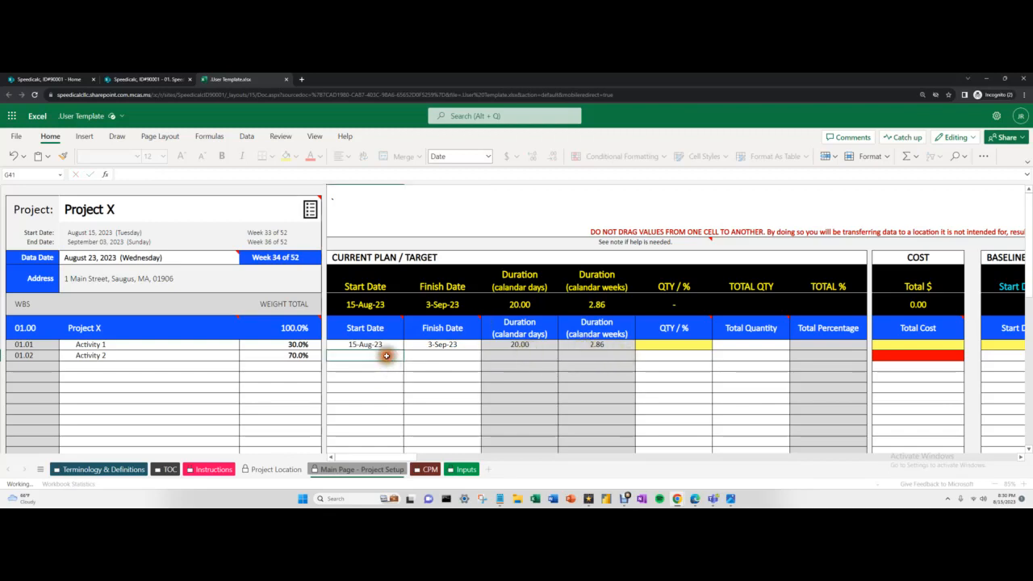
type("=")
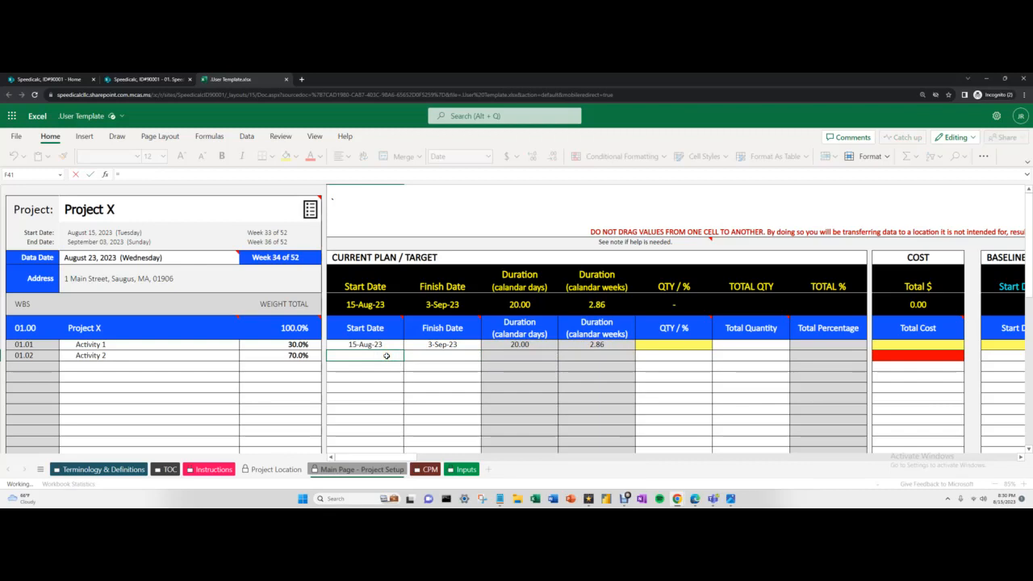
left_click(131, 174)
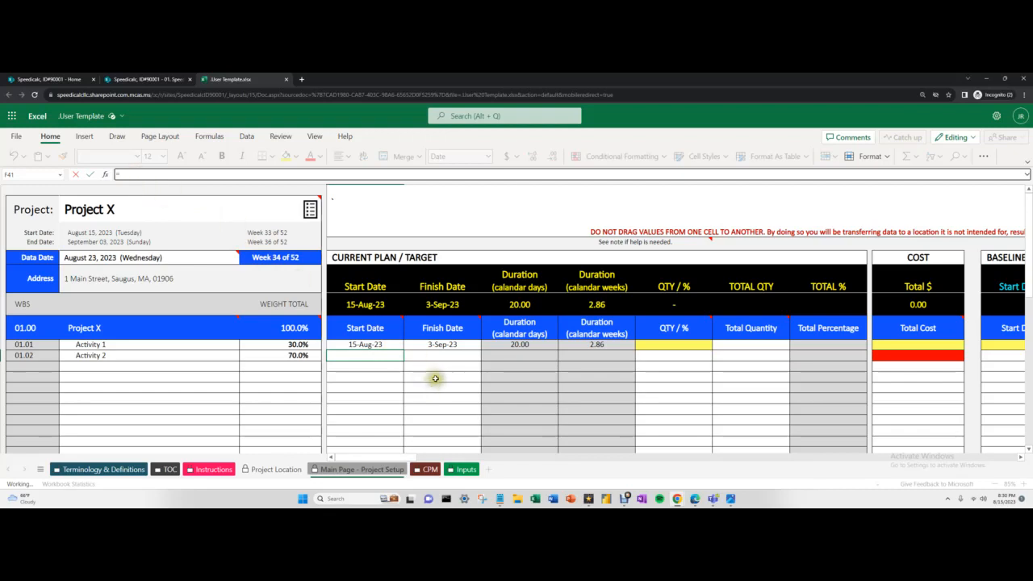
left_click(430, 347)
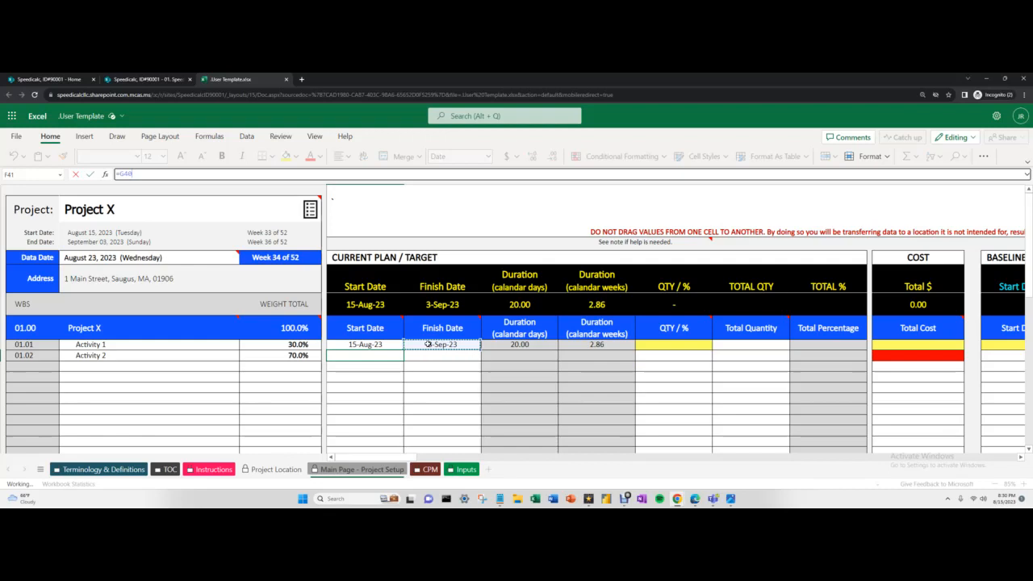
key("Return")
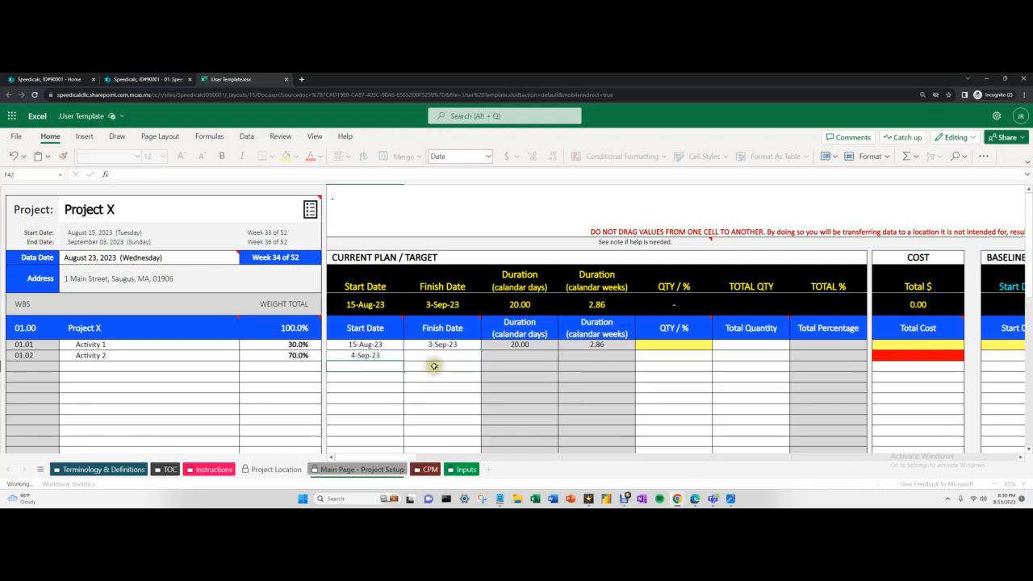
Set Activity 2's finish date with the formula =F41+25 and check its duration in calendar days
left_click(427, 357)
type("=")
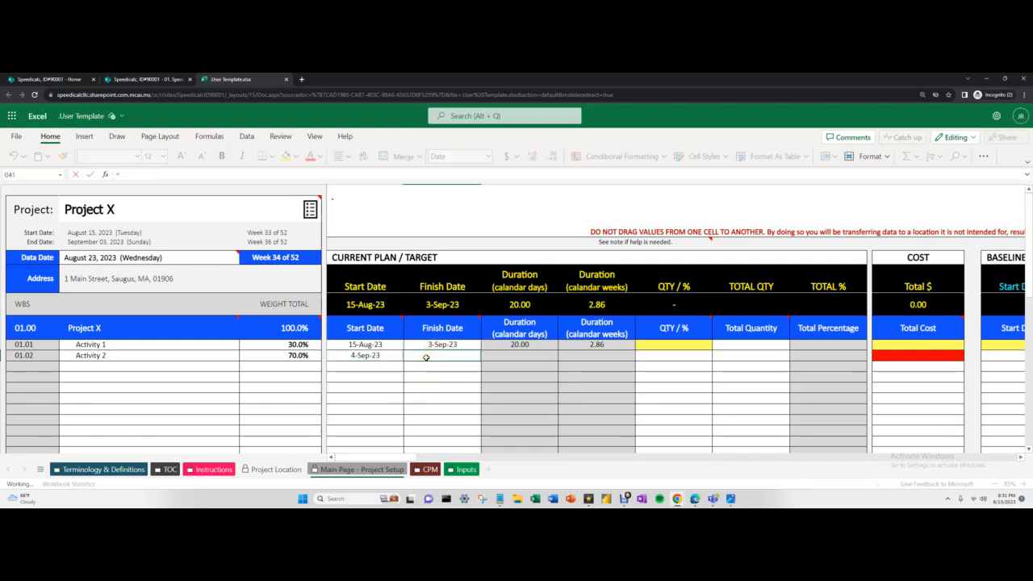
key("Left")
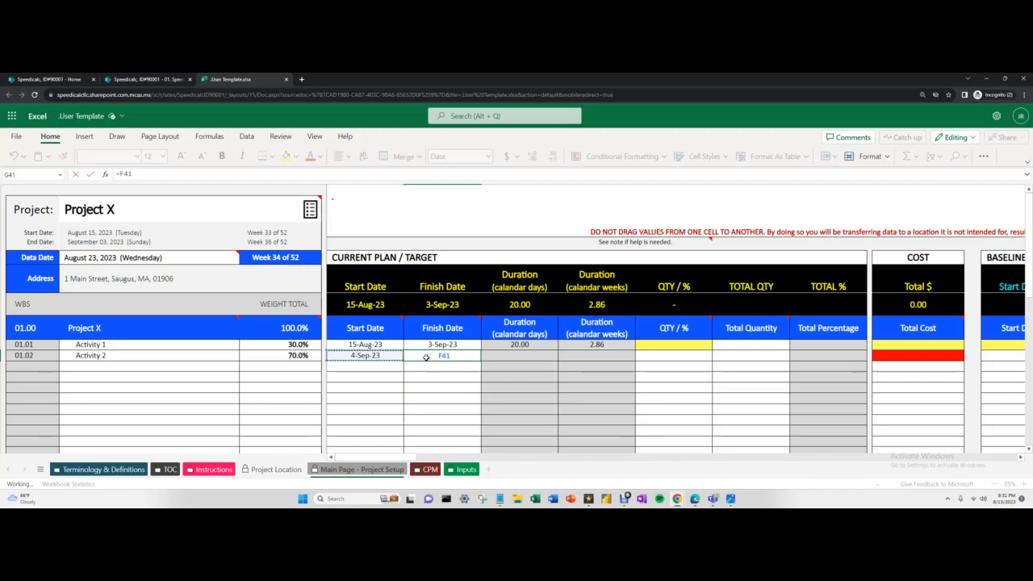
type("+")
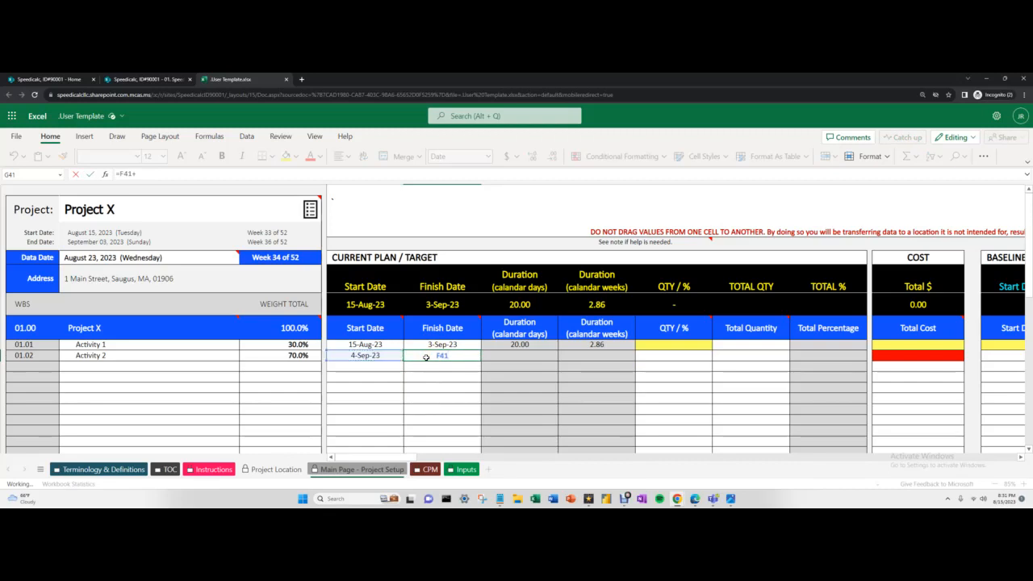
type("25")
key("Return")
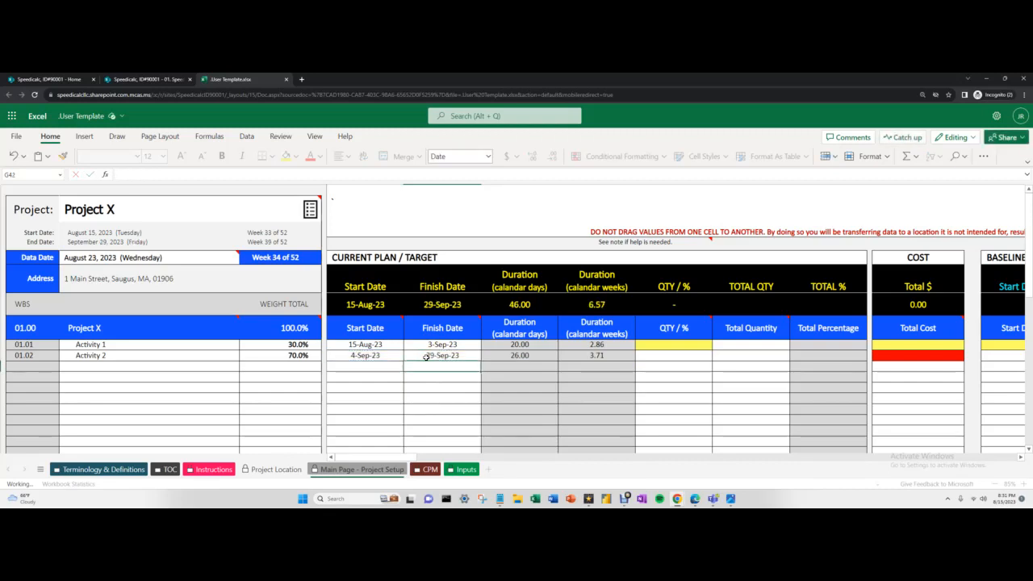
left_click(499, 355)
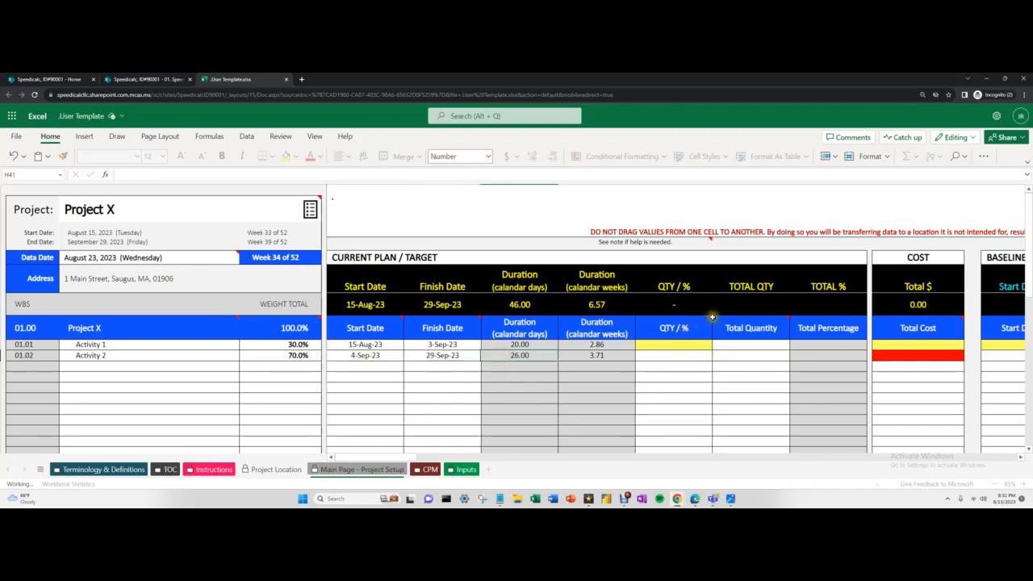
Try the % option for Activity 1 in the QTY / % column and switch it to QTY
left_click(669, 345)
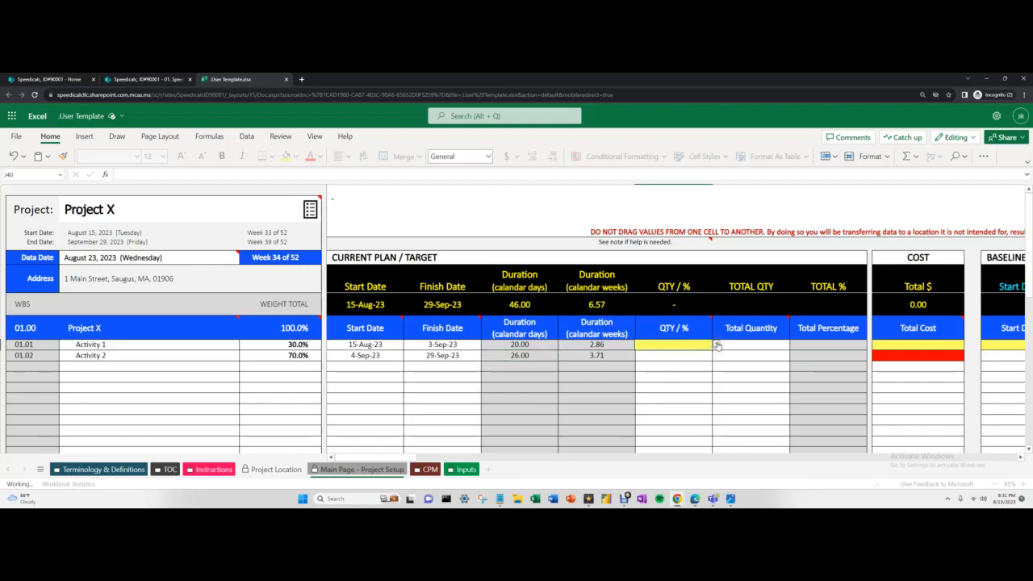
left_click(716, 344)
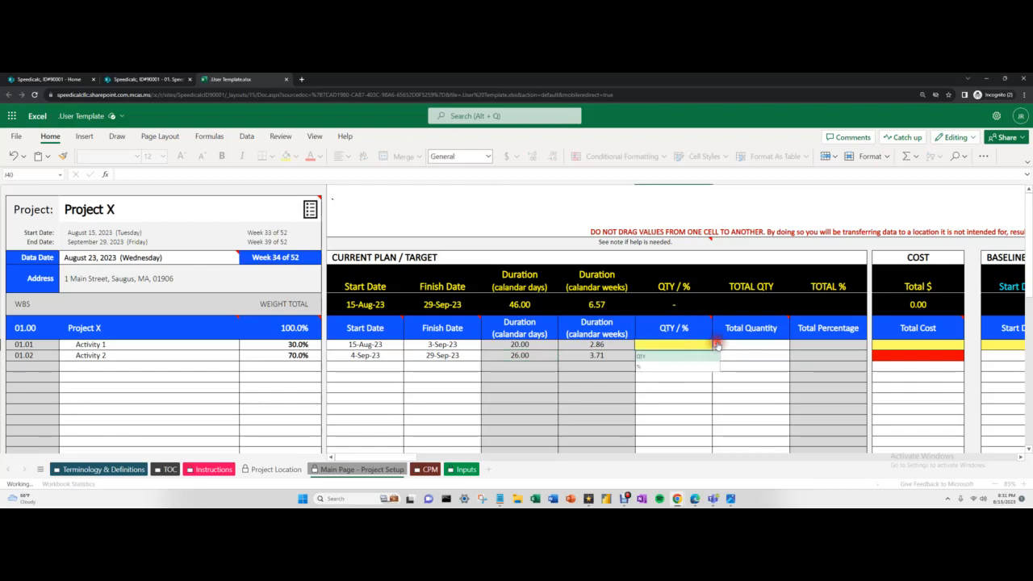
left_click(680, 368)
left_click(716, 346)
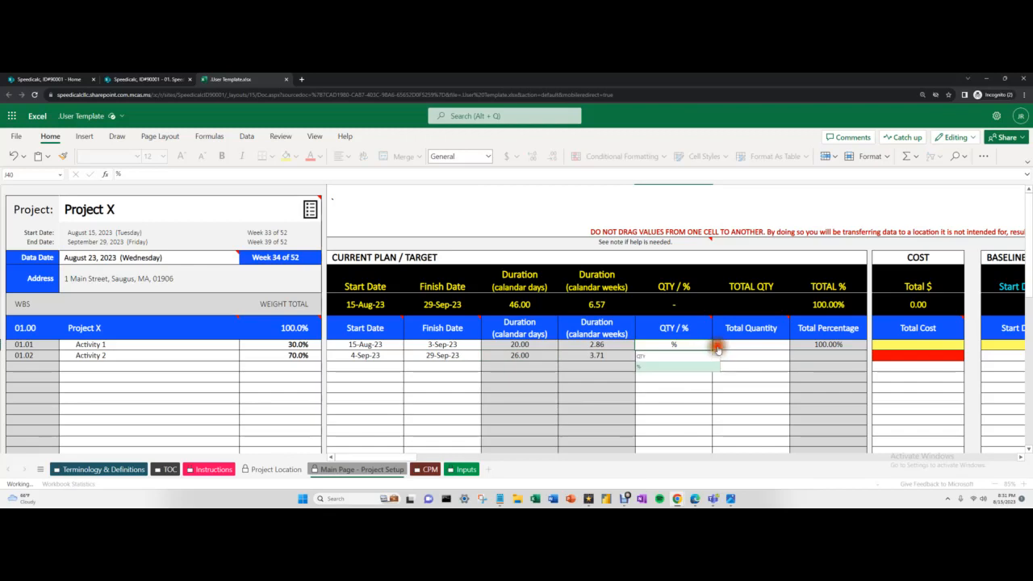
left_click(683, 356)
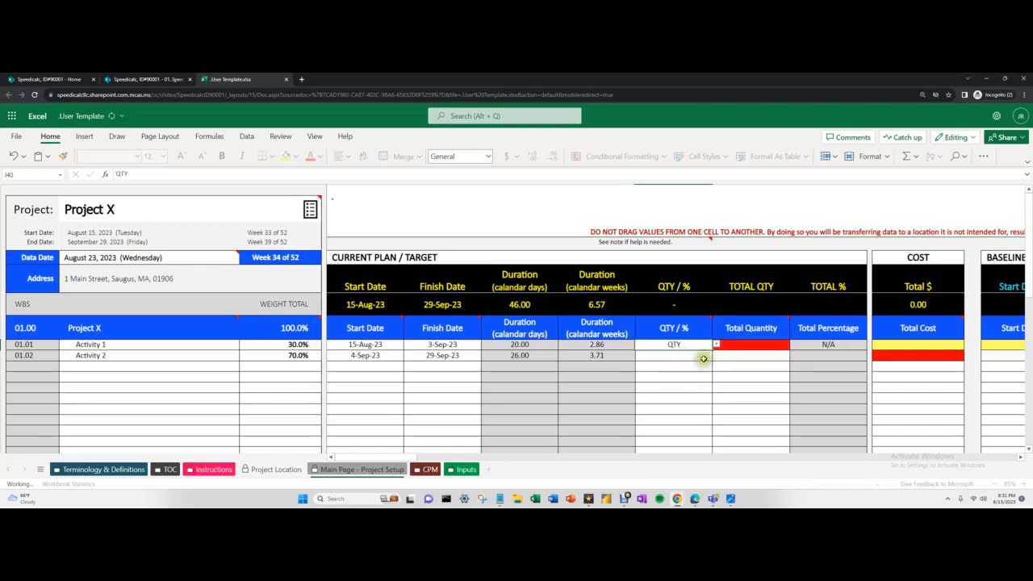
Enter 50 as Activity 1's total quantity
left_click(753, 346)
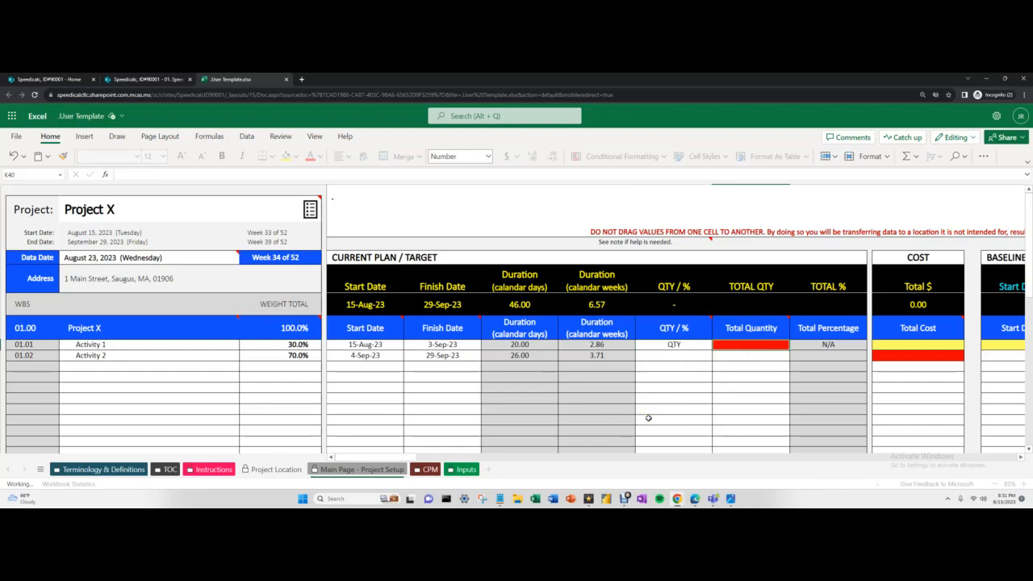
type("50")
key("Return")
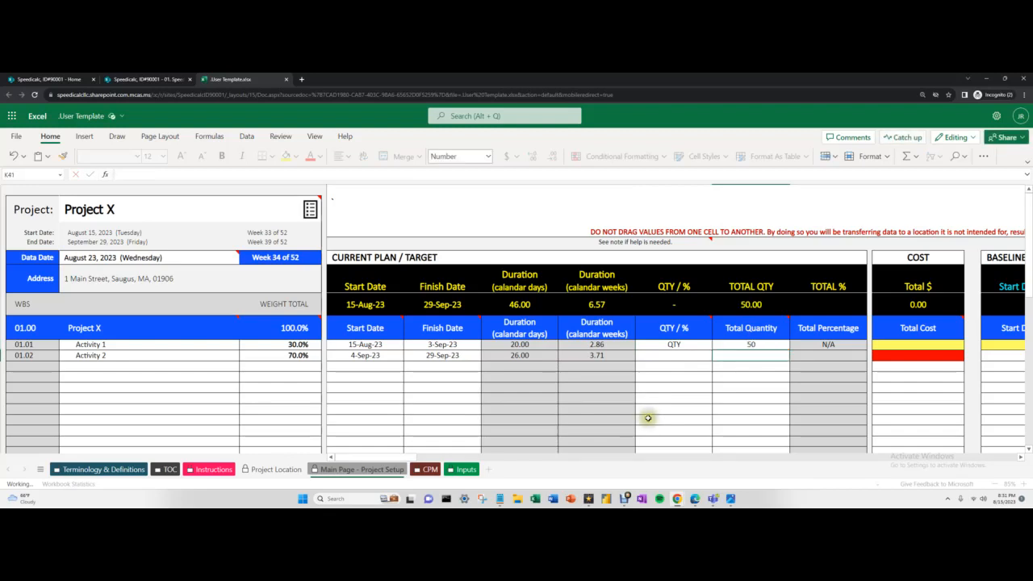
Choose % for Activity 2 in the QTY / % column
left_click(688, 355)
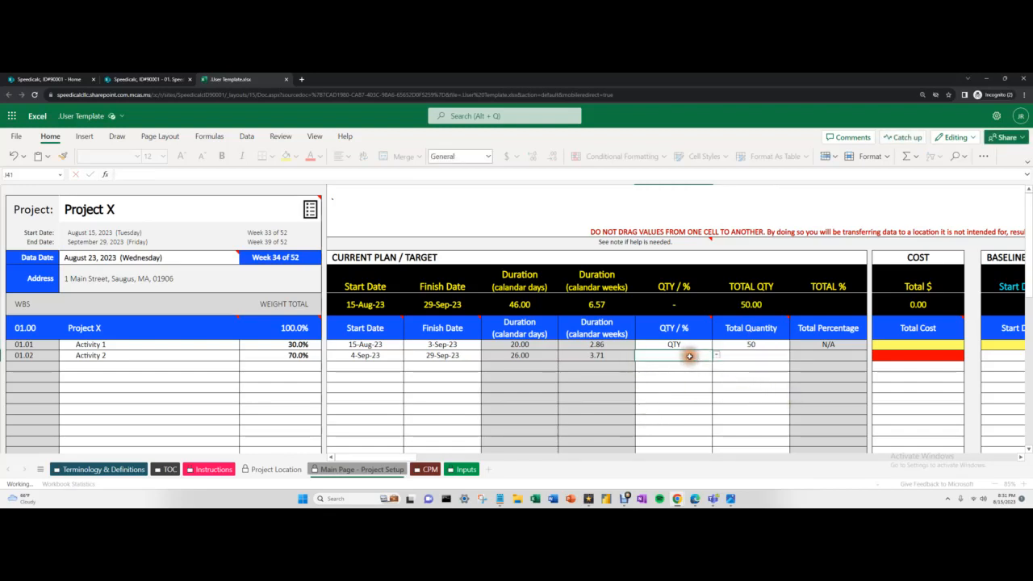
left_click(716, 355)
left_click(669, 383)
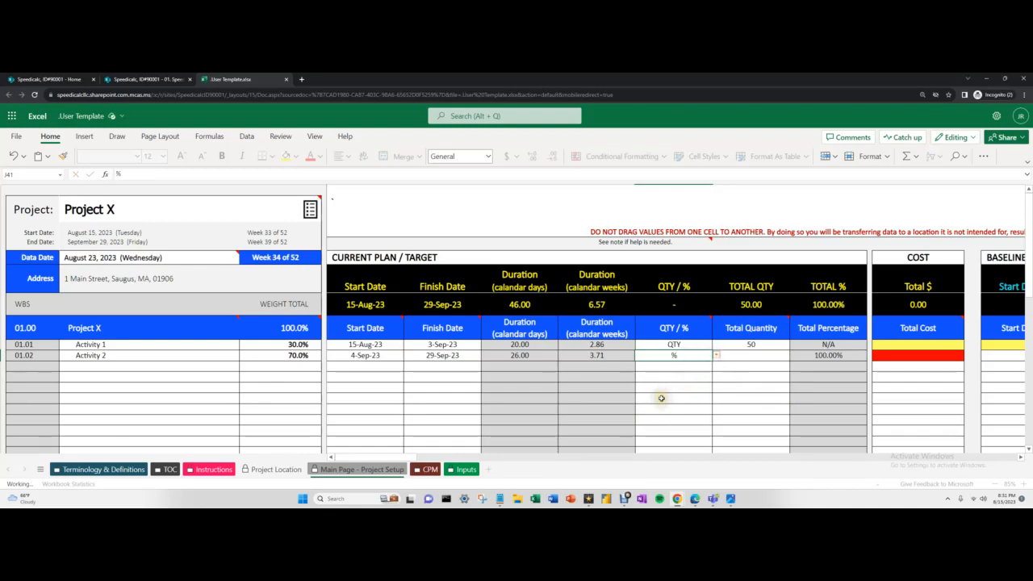
Enter 50 as Activity 2's total quantity
left_click(757, 357)
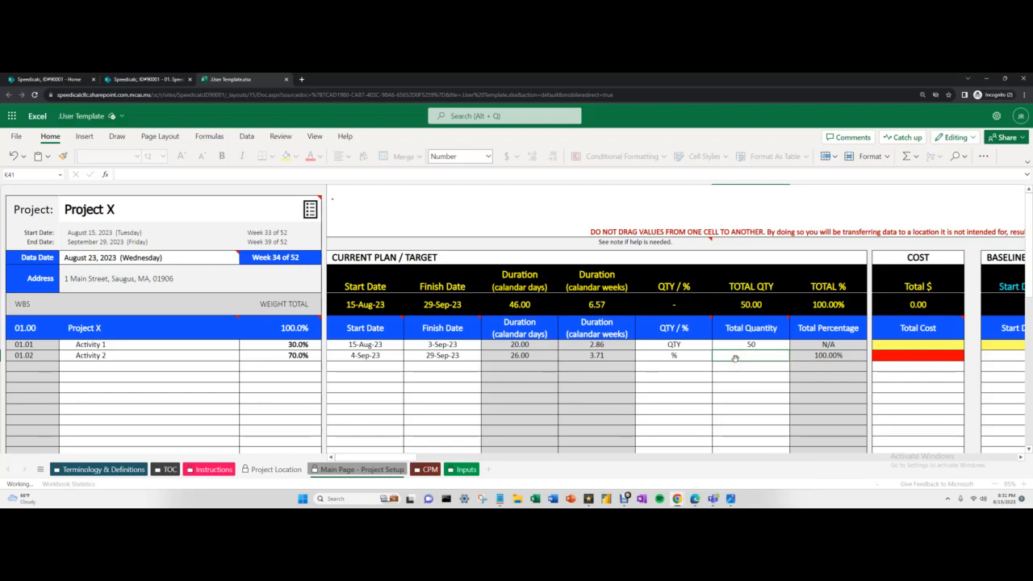
type("50")
key("Return")
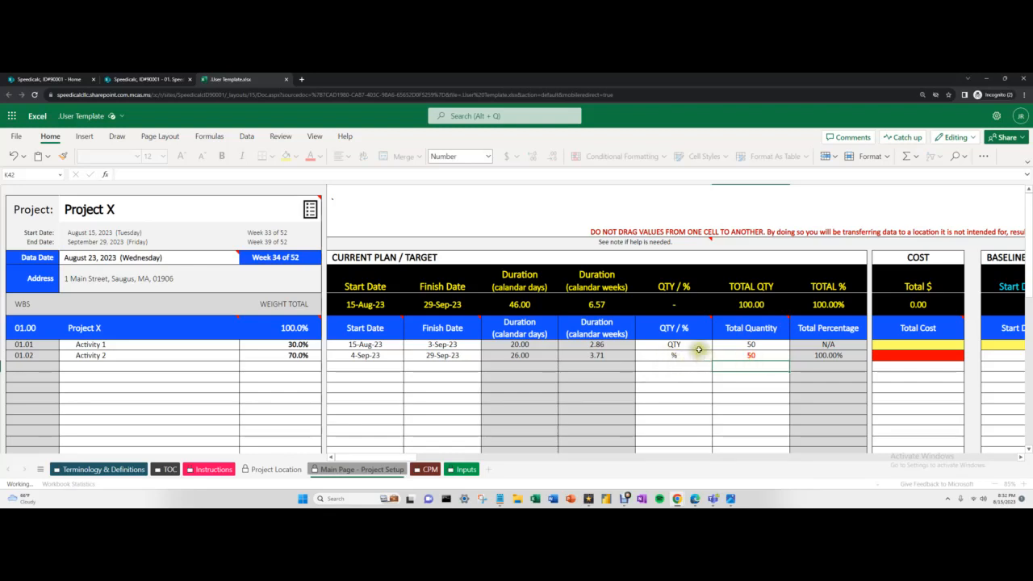
Try the QTY option for Activity 2 in the current plan's QTY / % column
left_click_drag(699, 345, 697, 356)
left_click(754, 355)
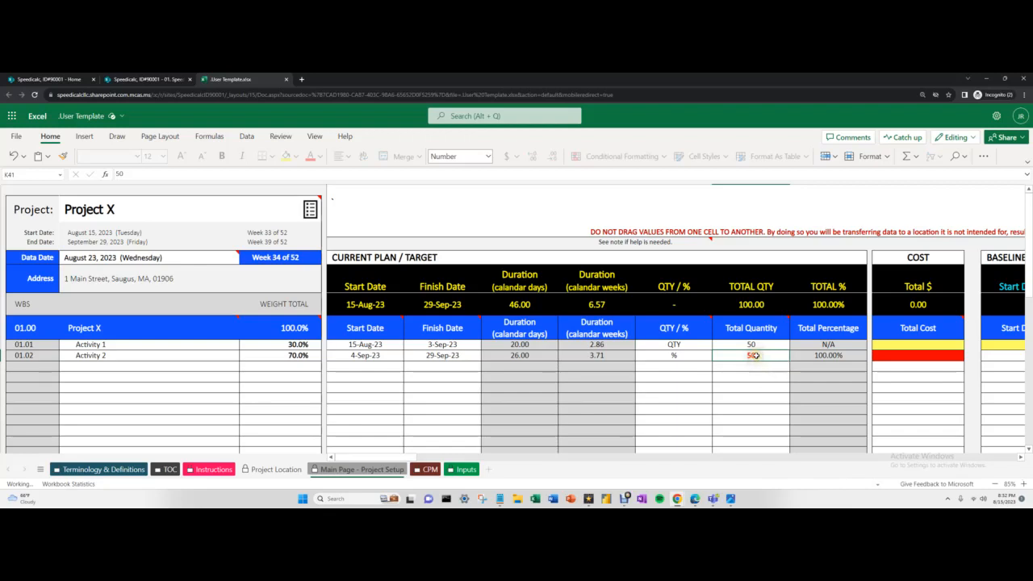
left_click(707, 355)
left_click(713, 355)
left_click(686, 366)
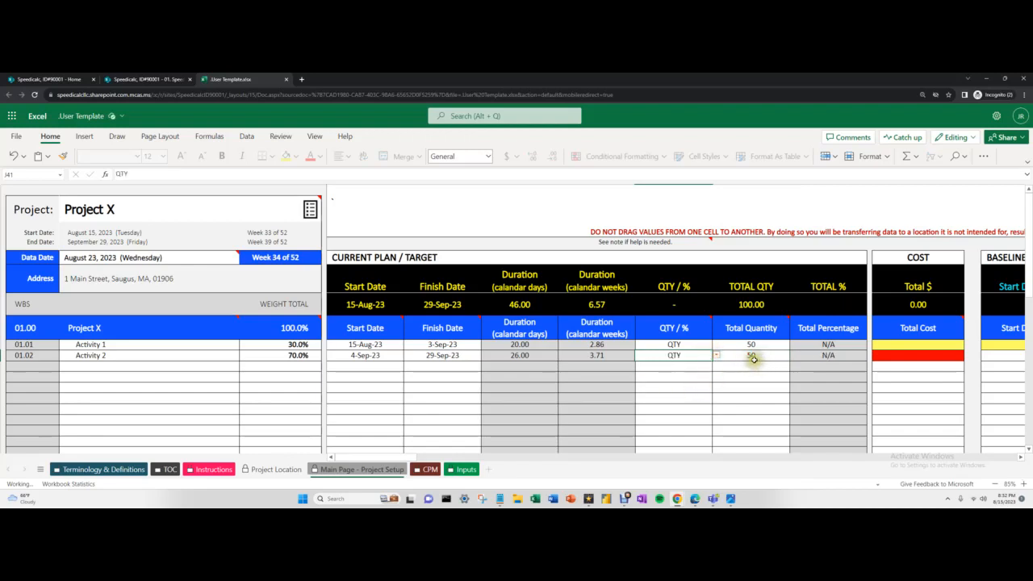
Switch Activity 2 back to % in the current plan and clear its total quantity
left_click(716, 355)
left_click(677, 377)
left_click(734, 355)
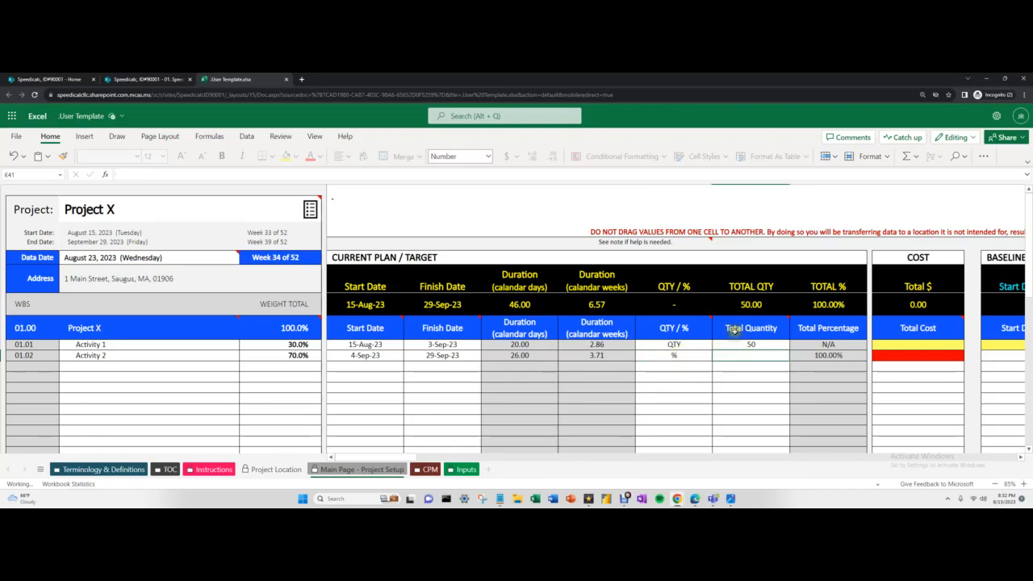
Review the activity names, weights, current-plan dates, and quantity or percentage entries for Activity 1 and Activity 2
left_click(1020, 457)
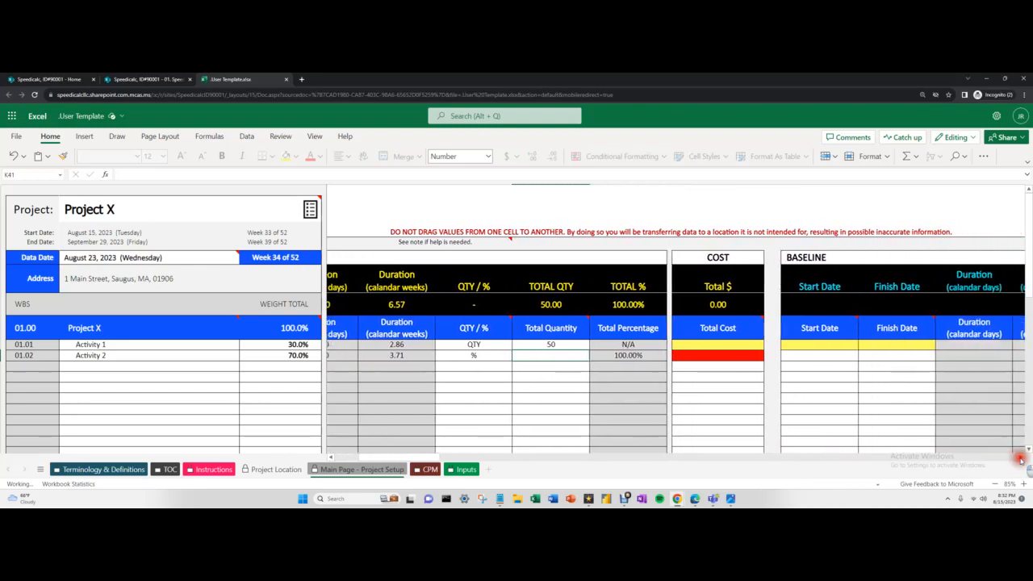
left_click(344, 457)
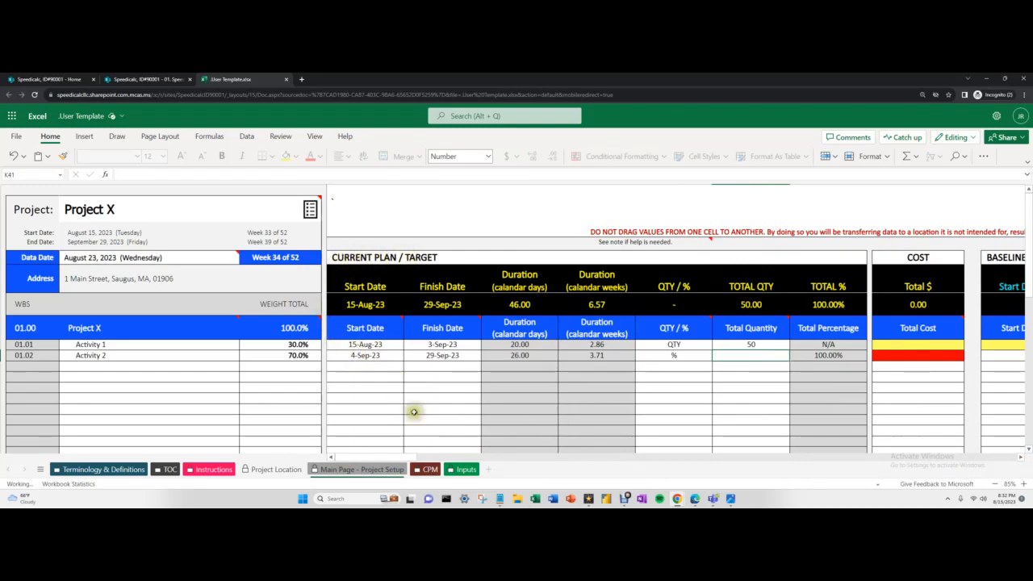
left_click_drag(127, 345, 266, 356)
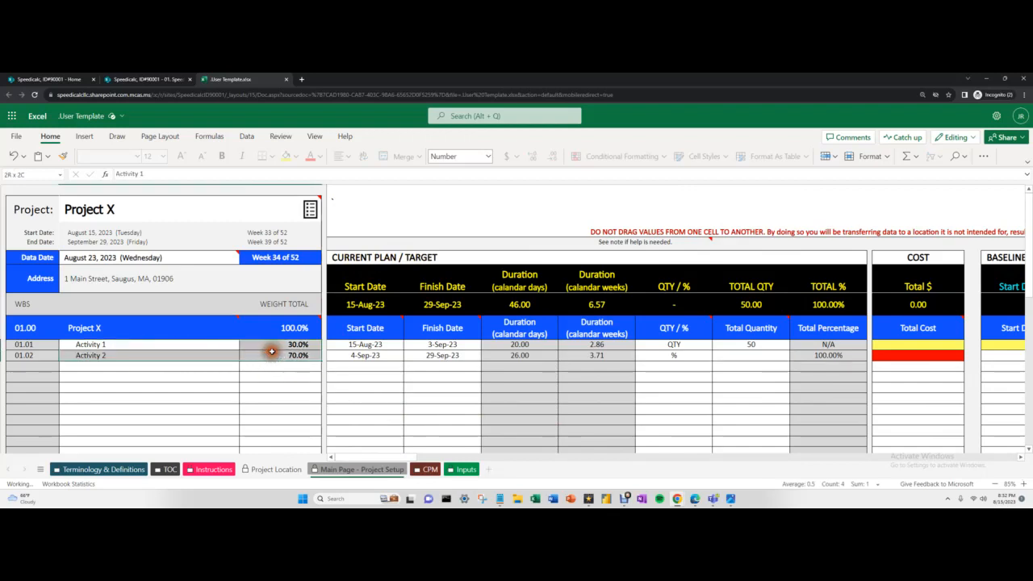
left_click_drag(351, 346, 423, 360)
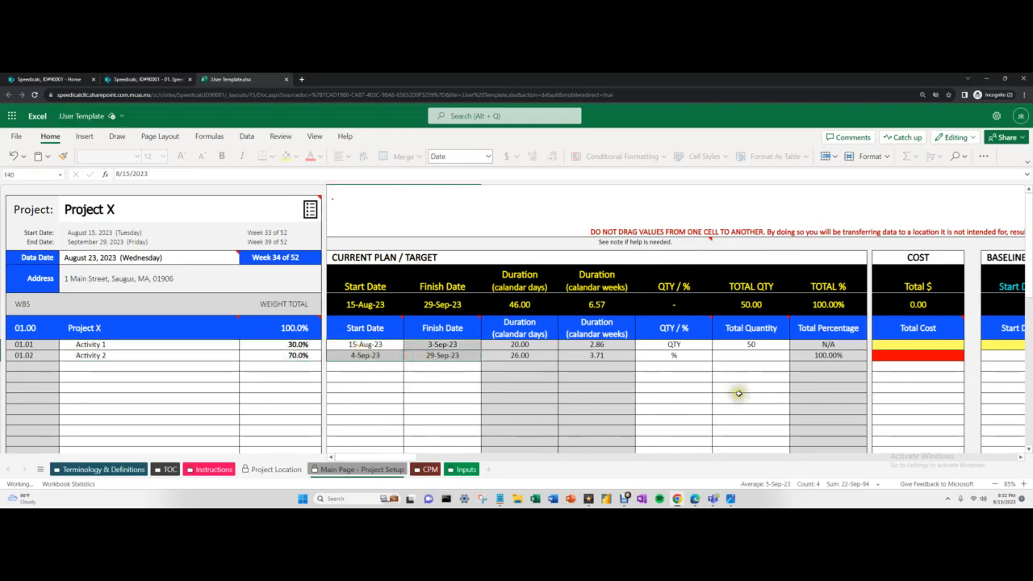
left_click_drag(694, 345, 750, 356)
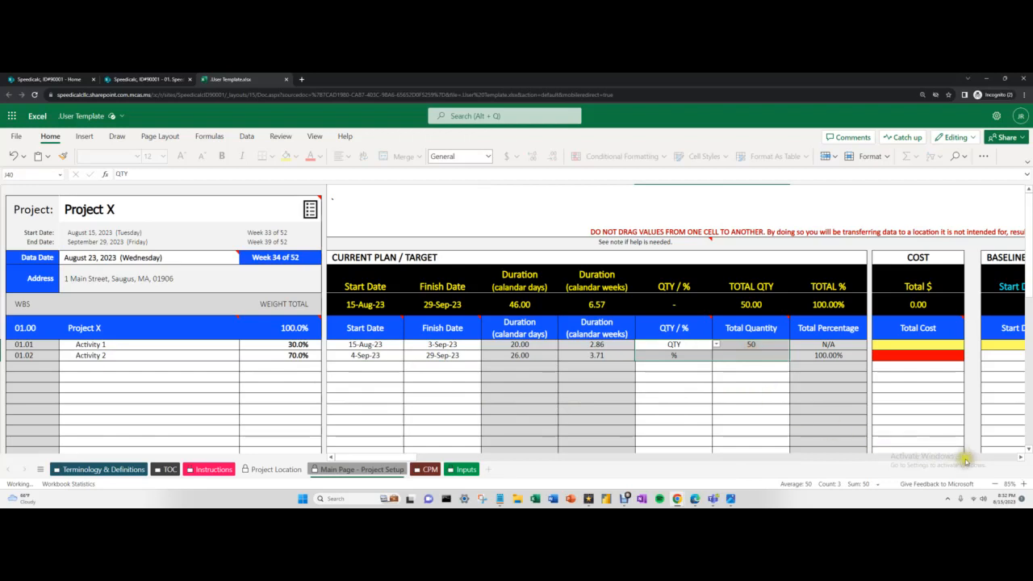
Enter current-plan total costs of 250000 for Activity 1 and 150000 for Activity 2
left_click(1020, 457)
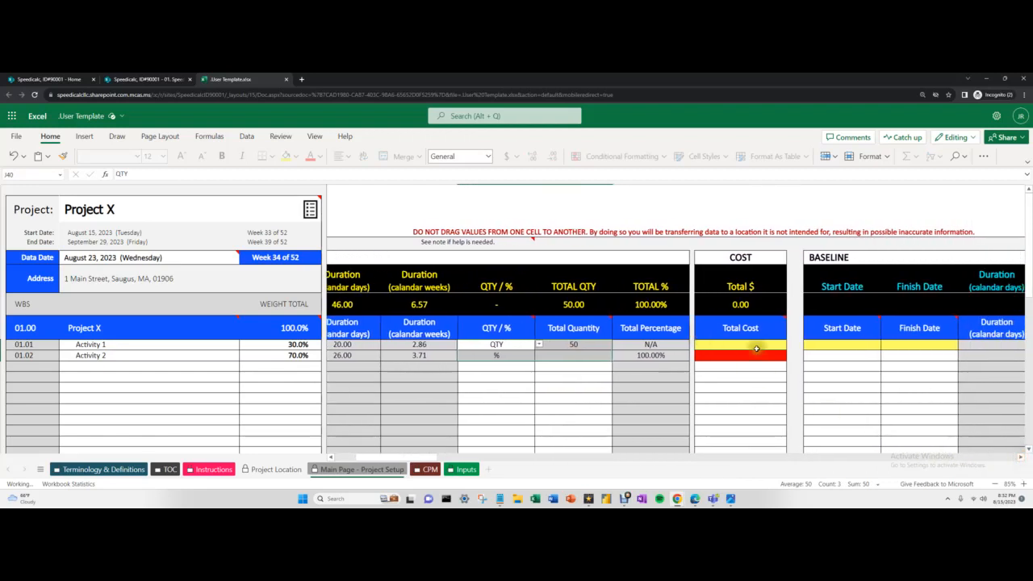
left_click(754, 345)
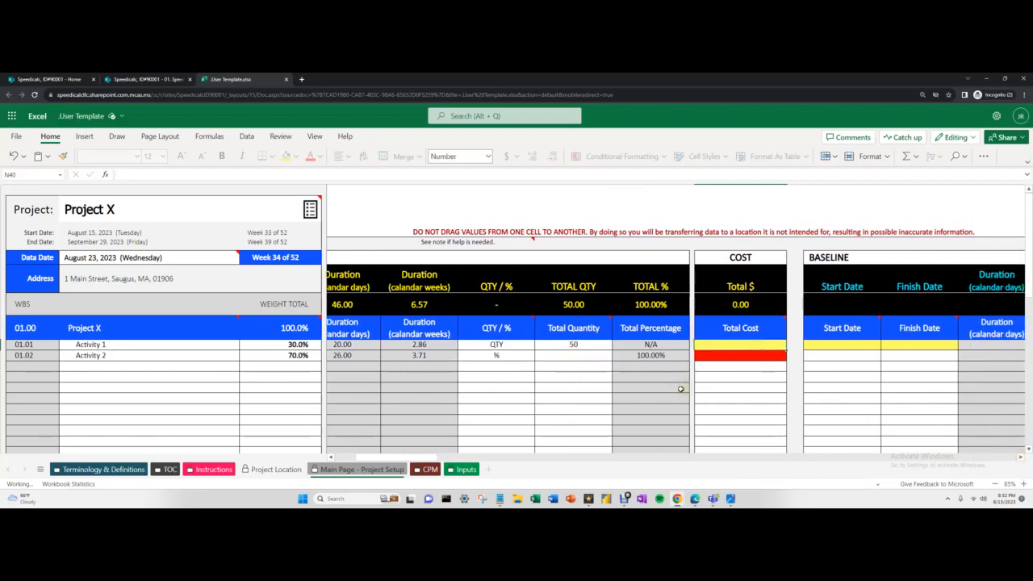
type("250000")
key("Return")
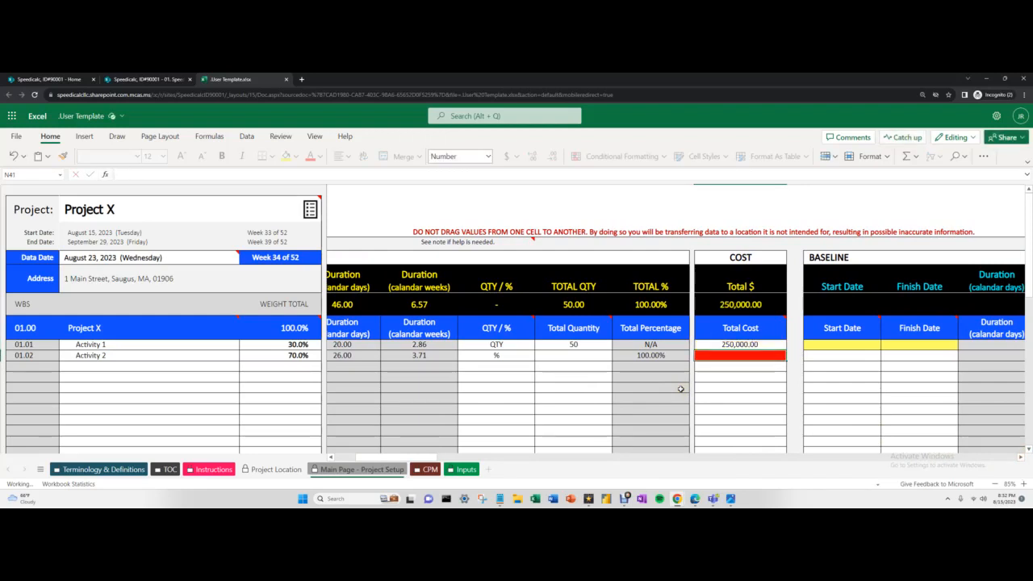
type("150000")
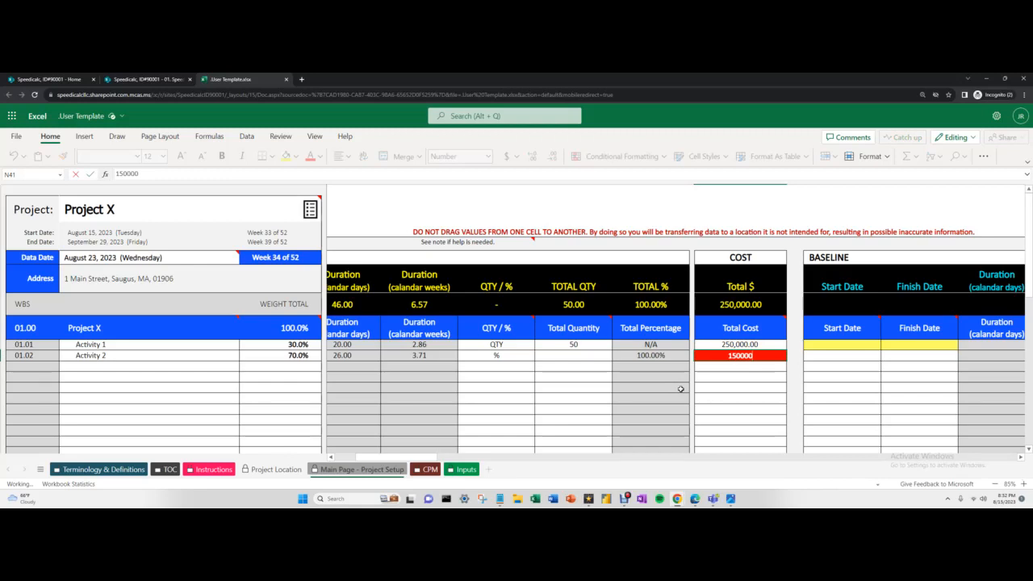
key("Return")
Link Activity 1's baseline start date to its current-plan start date with the formula =F40
key("Up")
key("Right")
key("Up")
key("Right")
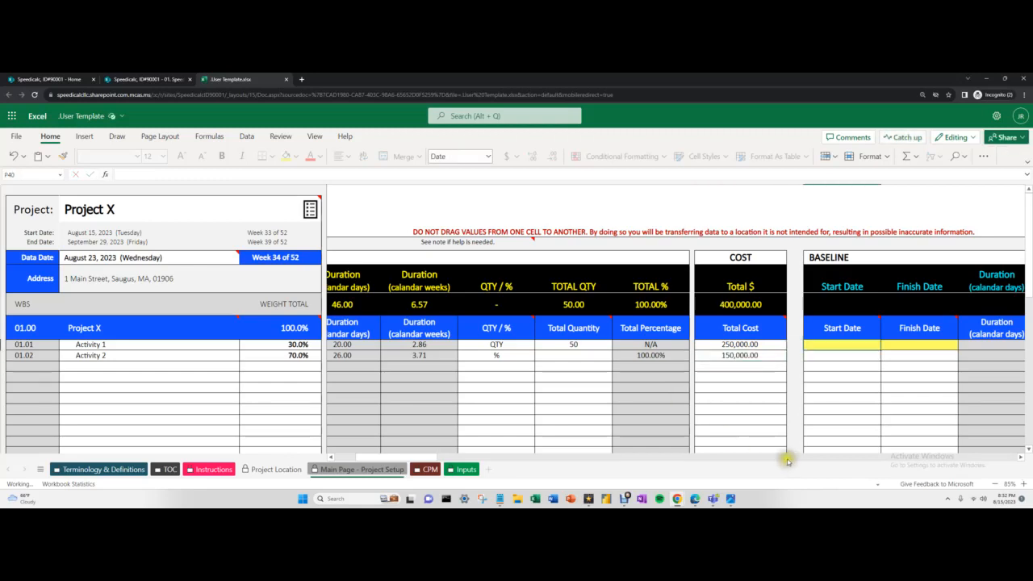
left_click(1021, 457)
left_click_drag(1021, 458, 1020, 459)
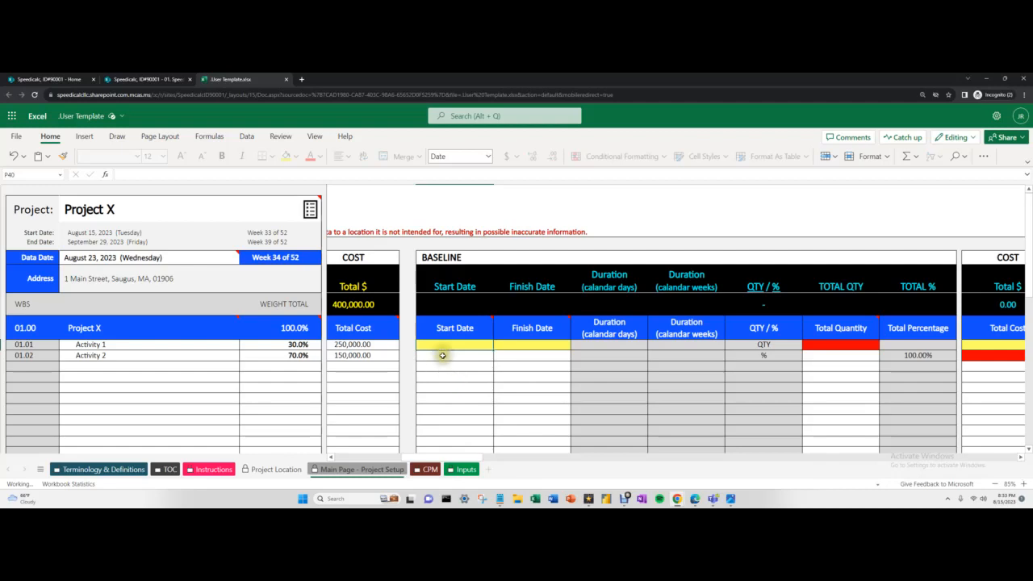
type("=")
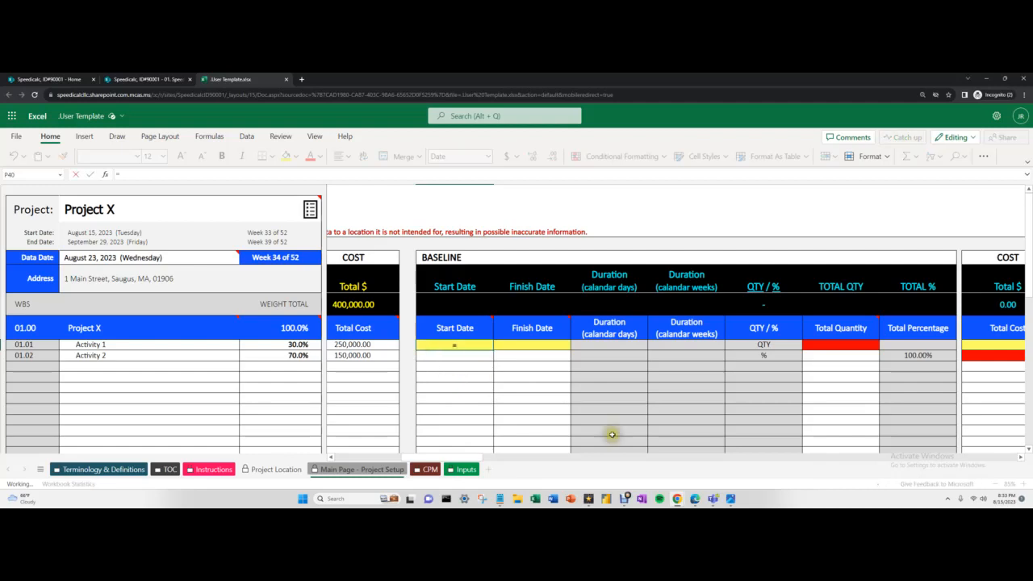
left_click_drag(467, 458, 393, 456)
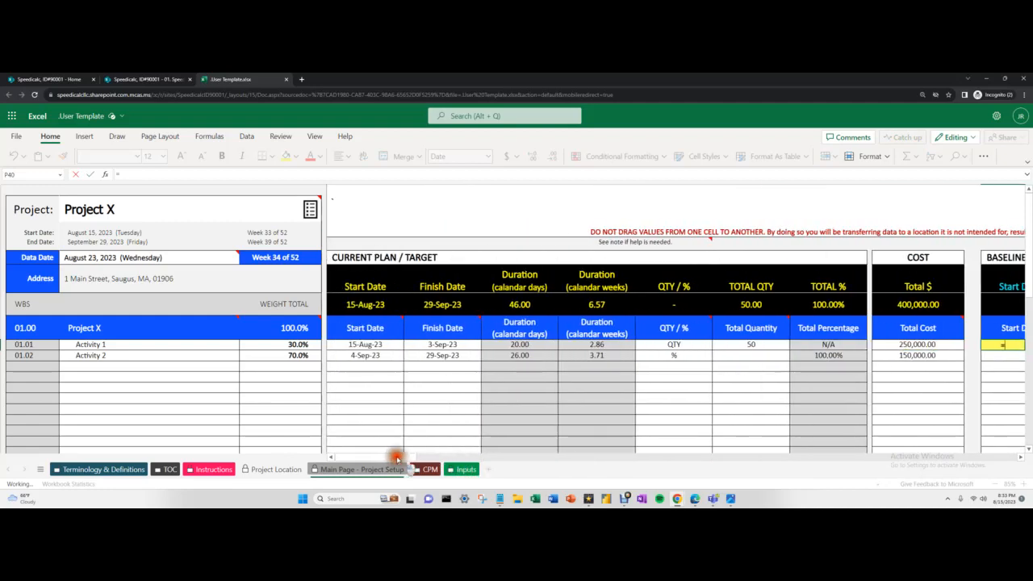
left_click(370, 345)
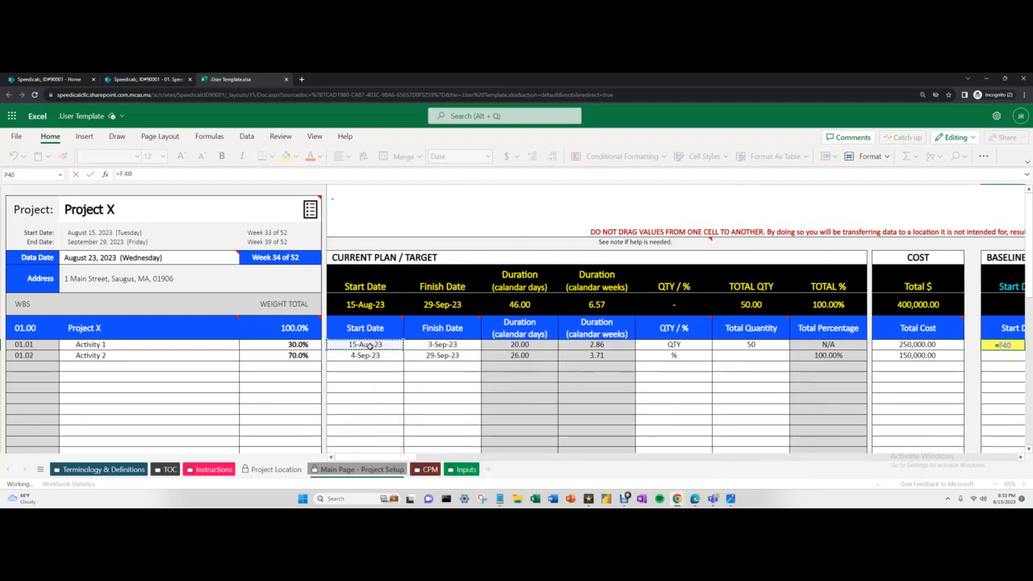
key("Return")
Set Activity 1's baseline finish date to ten days after its baseline start with the formula =P40+10
key("Right")
key("Right")
key("Right")
key("Right")
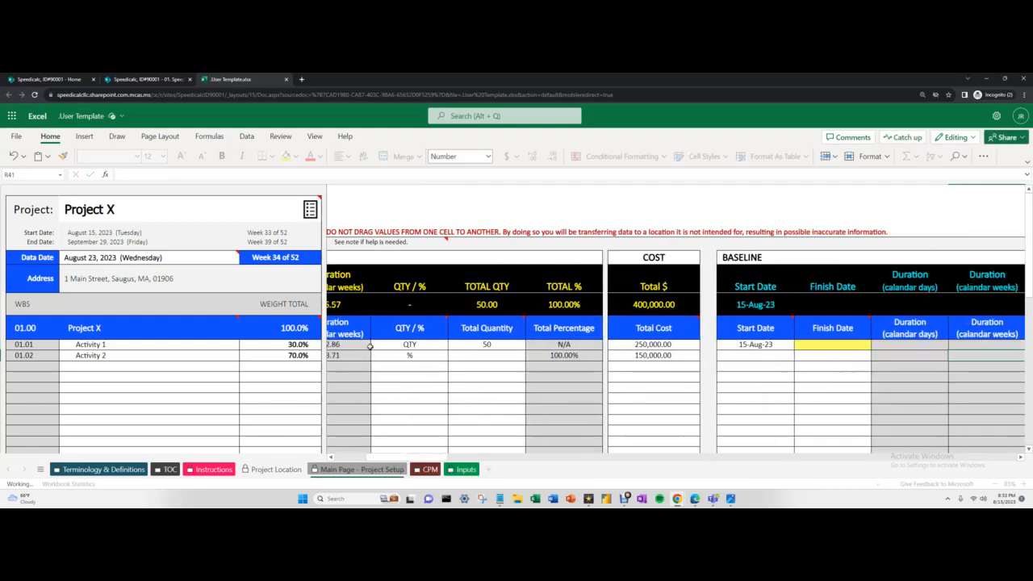
key("Left")
key("Left")
key("Up")
key("Left")
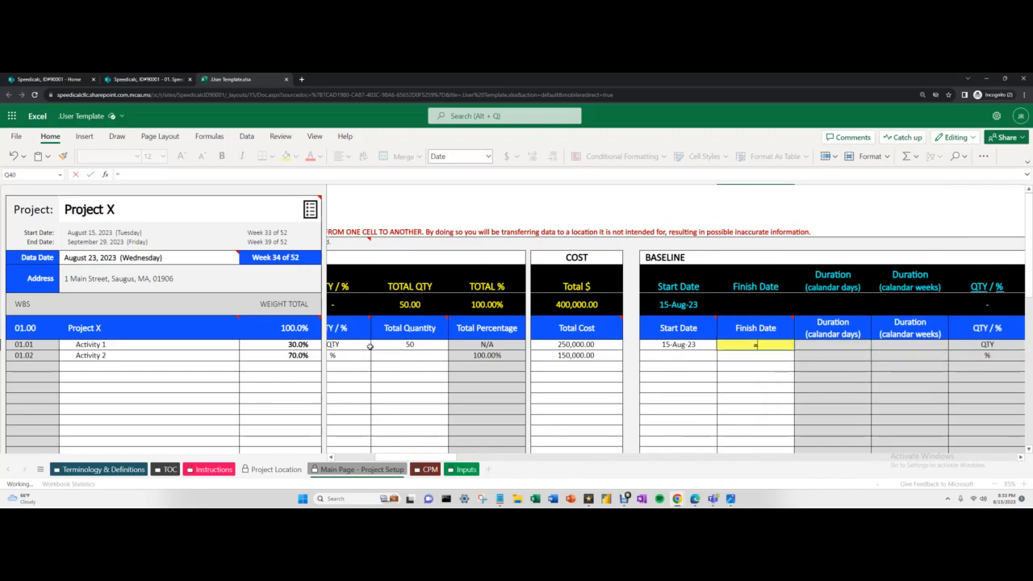
type("=")
key("Left")
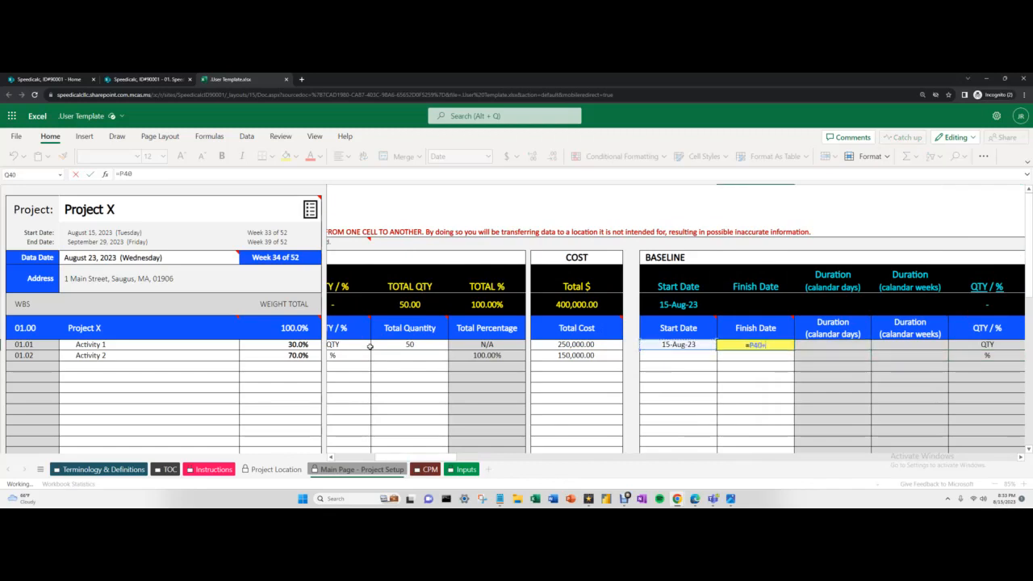
type("10")
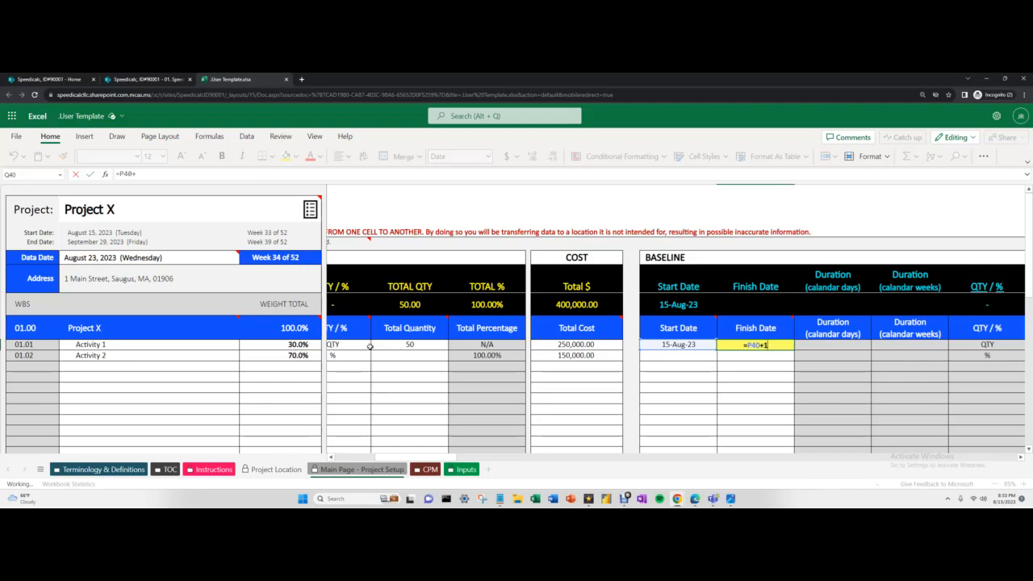
key("Return")
Set Activity 2's baseline start date to one day after Activity 1's baseline finish with the formula =Q40+1
key("Down")
key("Up")
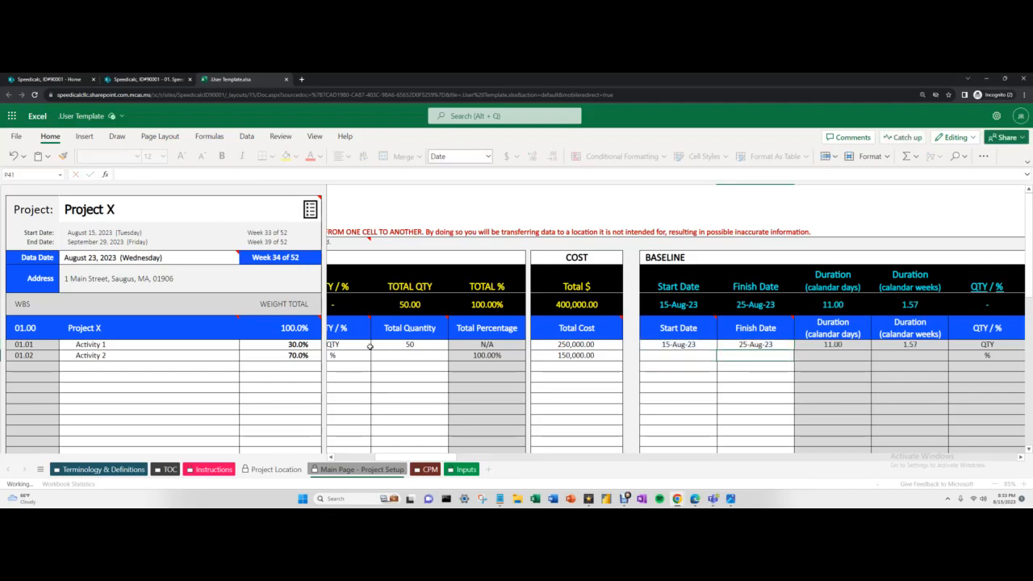
type("=")
key("Up")
key("Right")
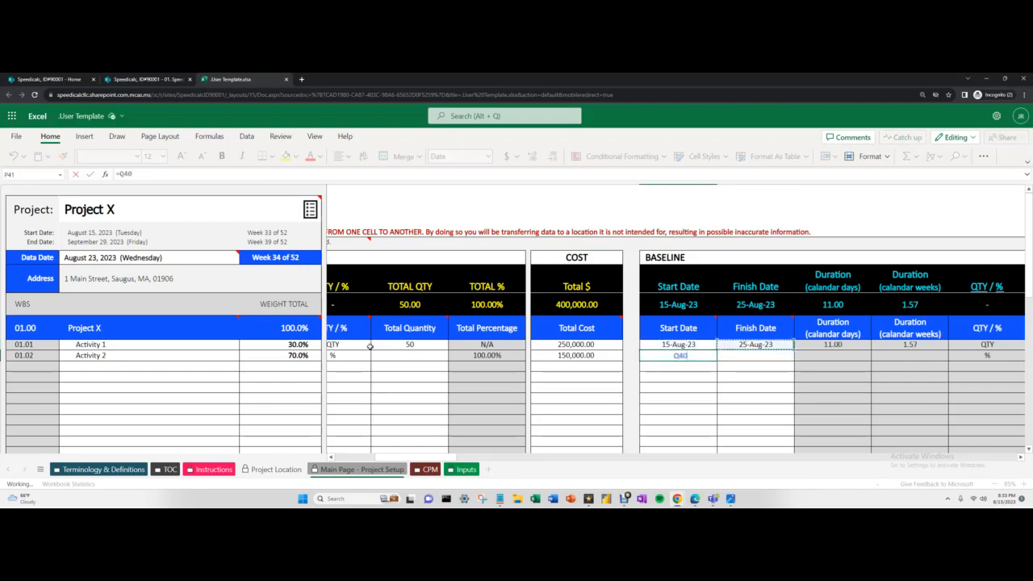
type("+1")
key("Tab")
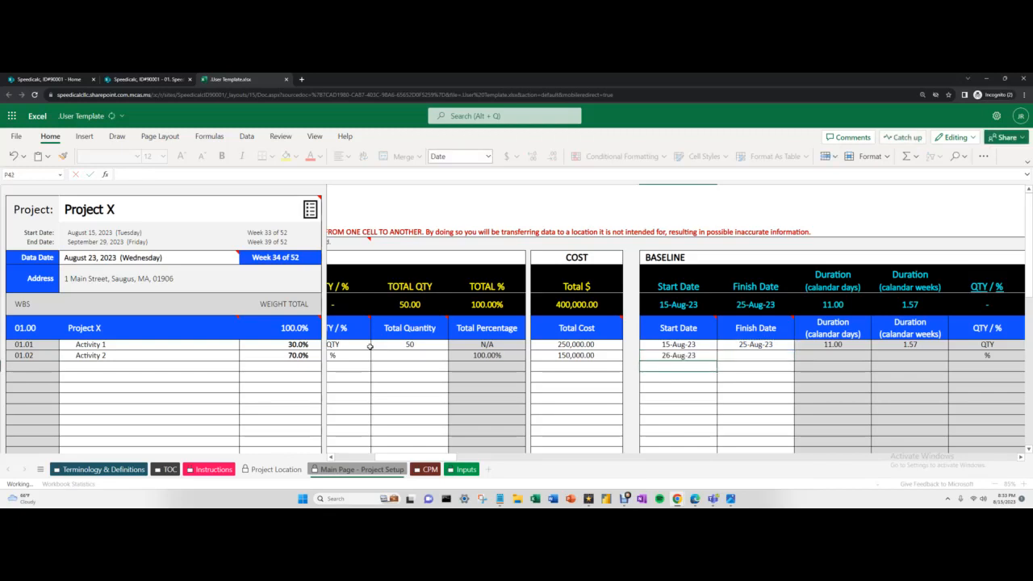
Set Activity 2's baseline finish date to 25 days after its baseline start with the formula =P41+25
type("=")
key("Left")
type("+")
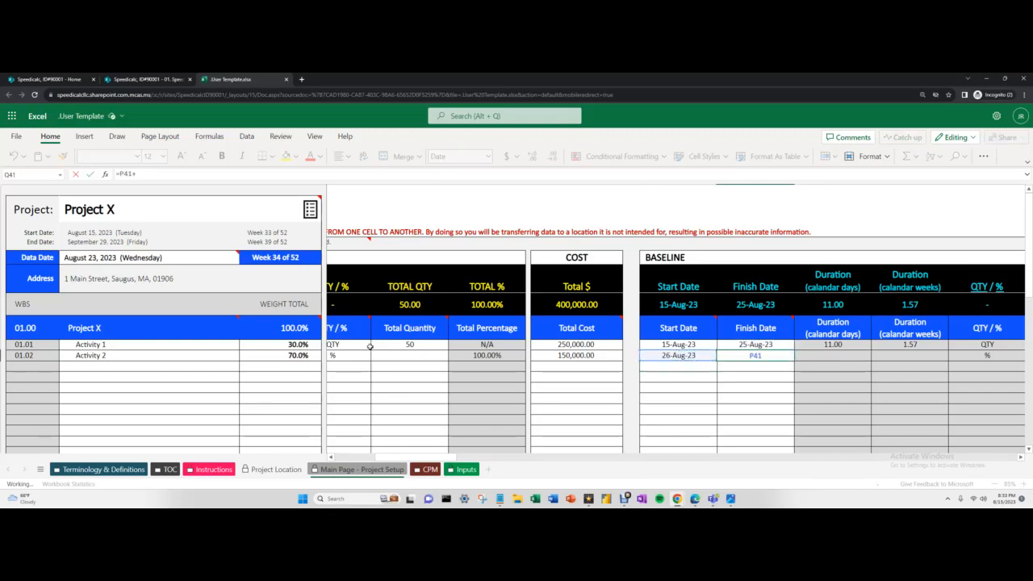
type("25")
key("Return")
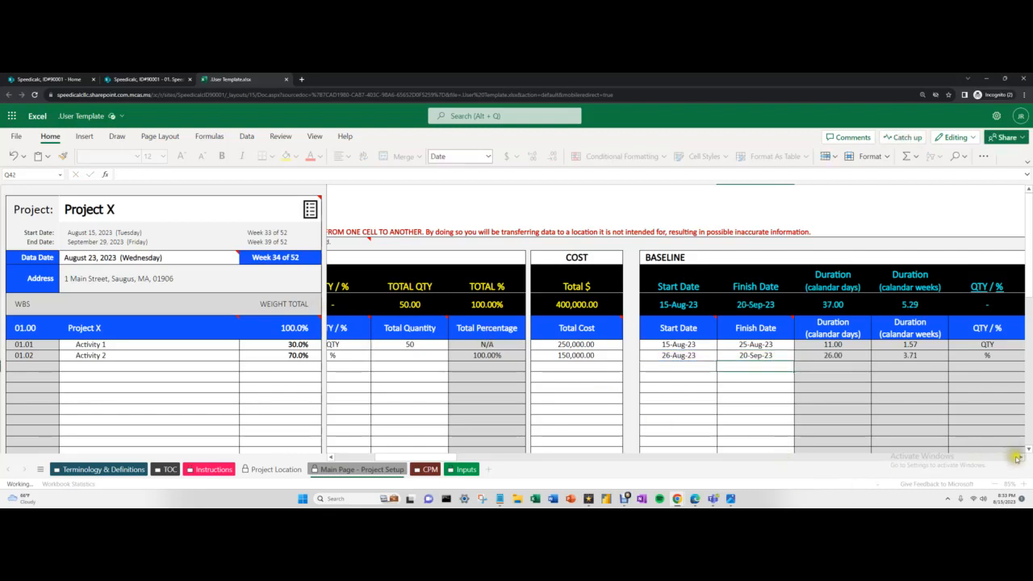
Enter 51 as Activity 1's total quantity in the Baseline section
left_click(1021, 457)
left_click(1022, 459)
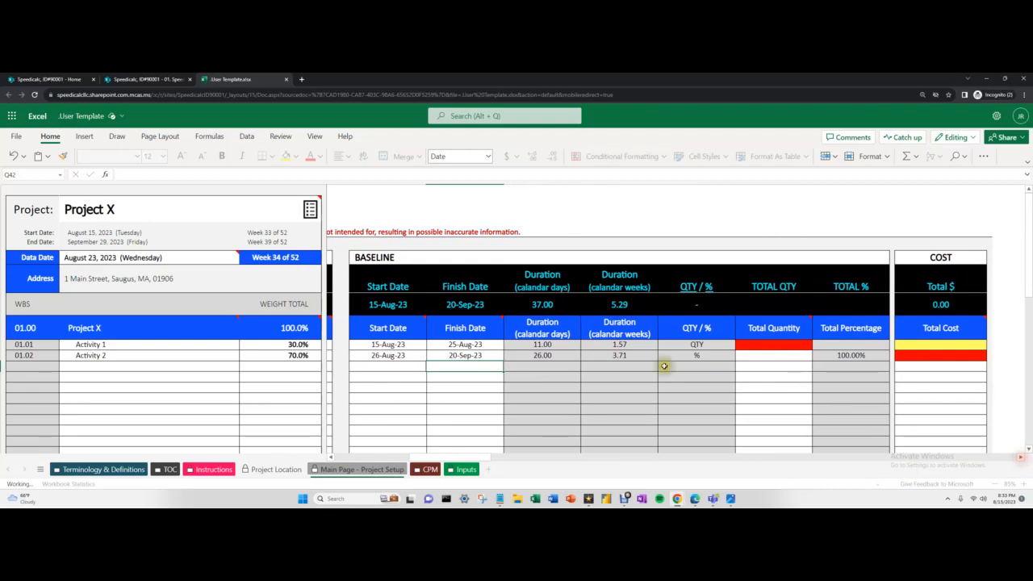
left_click(776, 345)
type("51")
key("Return")
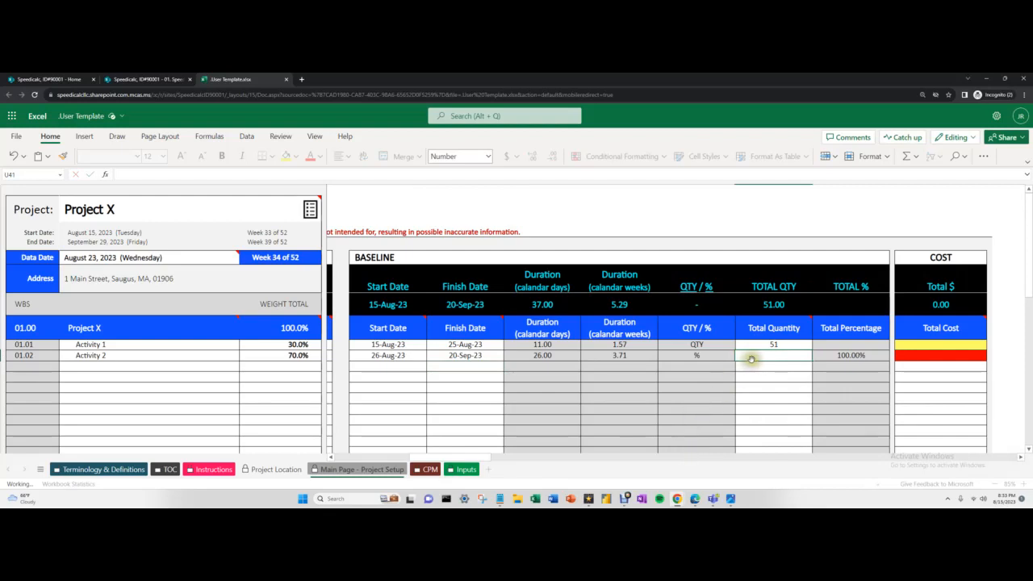
Enter baseline total costs of 245,000 for Activity 1 and 155,000 for Activity 2
left_click(964, 347)
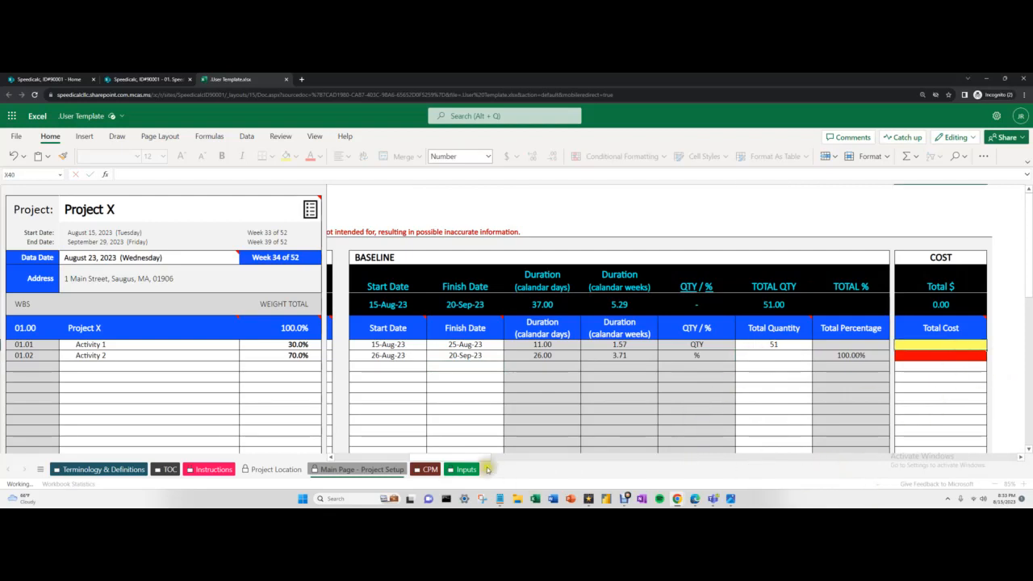
mouse_move(478, 457)
left_mouse_down()
mouse_move(456, 459)
mouse_move(485, 457)
left_mouse_up()
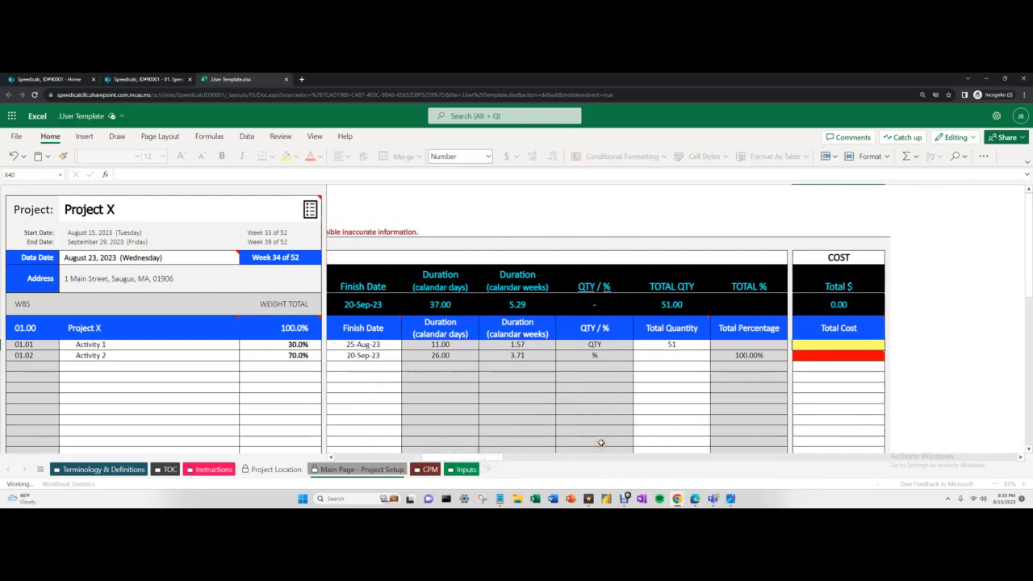
type("245,000")
key("Return")
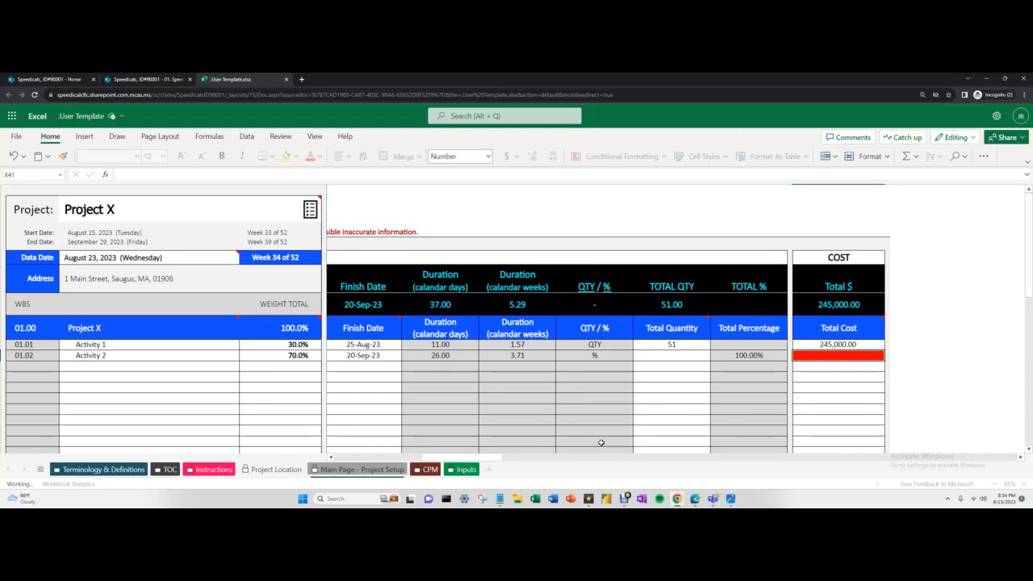
type("15")
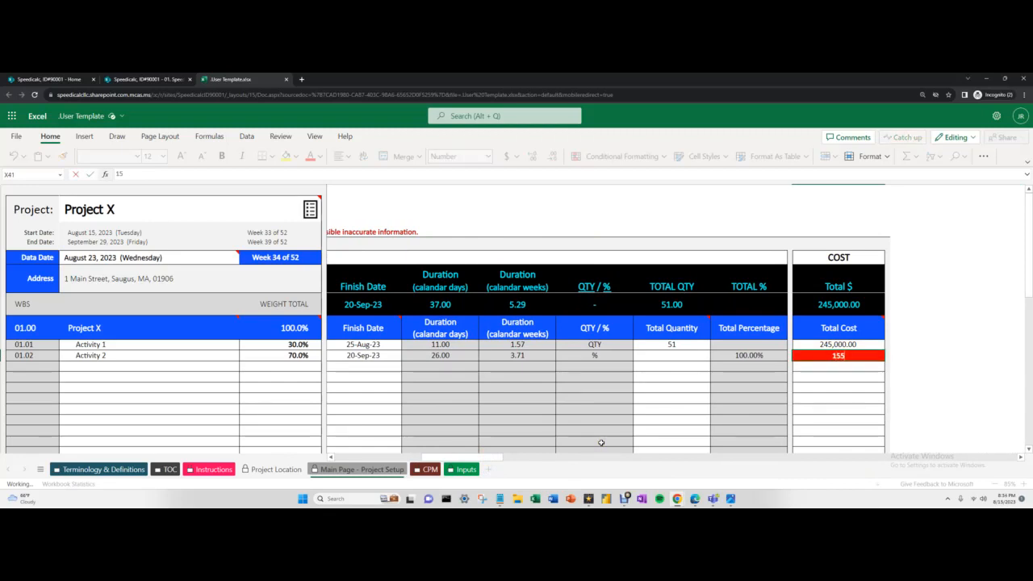
type("5,000")
key("Return")
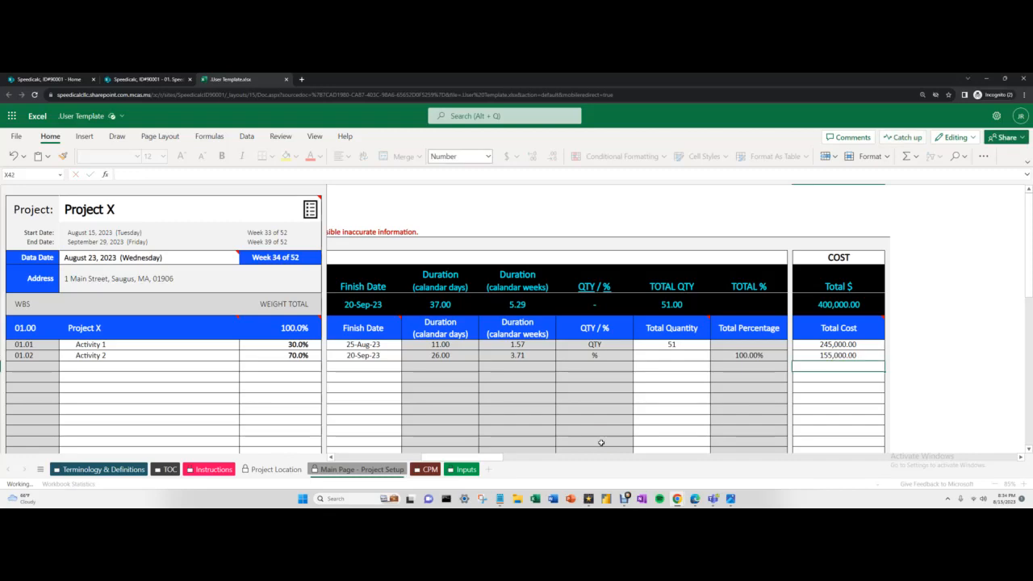
Zoom the sheet out to 55% to view the Current Plan / Target and Baseline sections together
left_click_drag(485, 456, 352, 458)
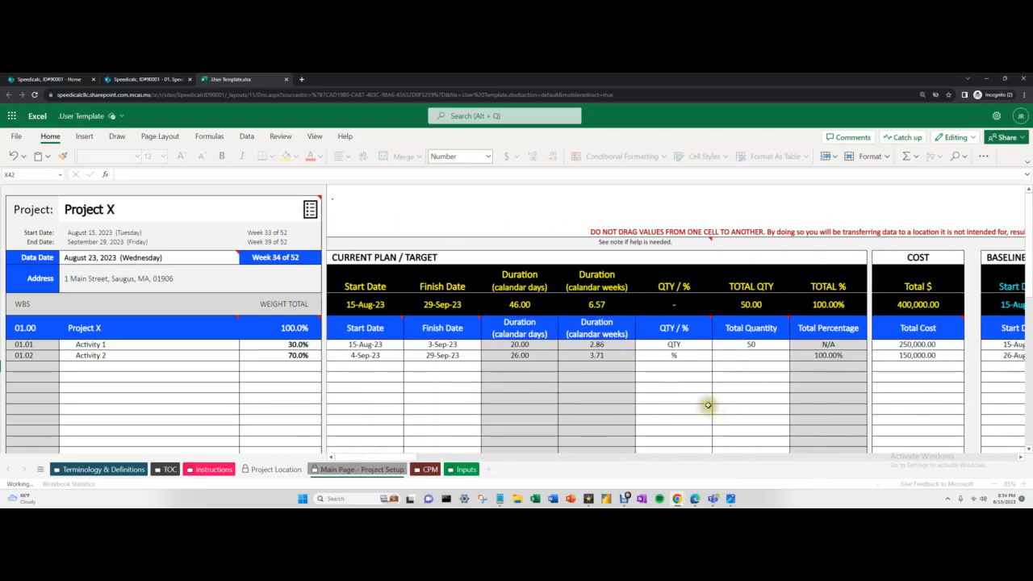
scroll(702, 388, "down", 2)
scroll(699, 372, "down", 2)
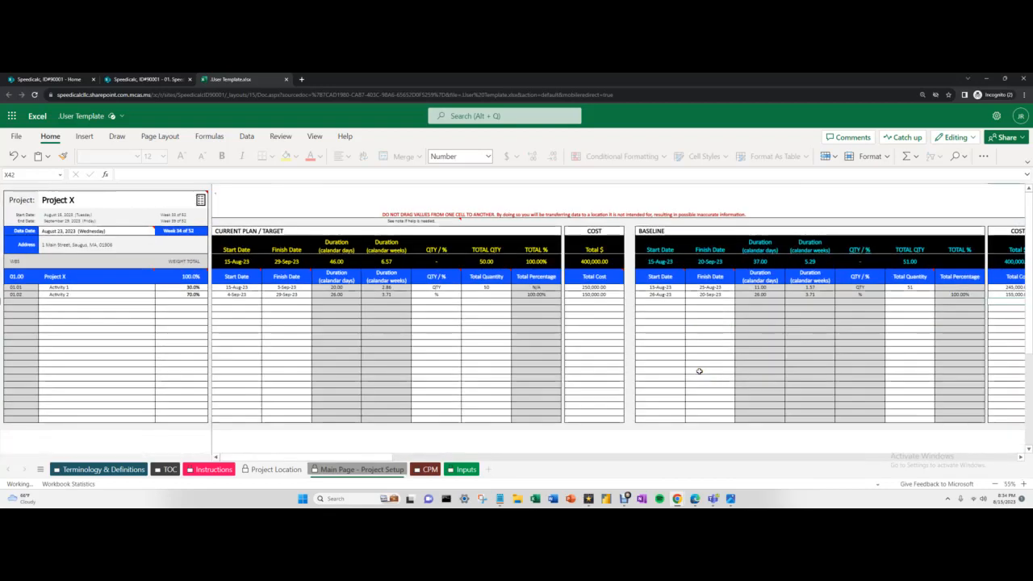
scroll(699, 372, "right", 3)
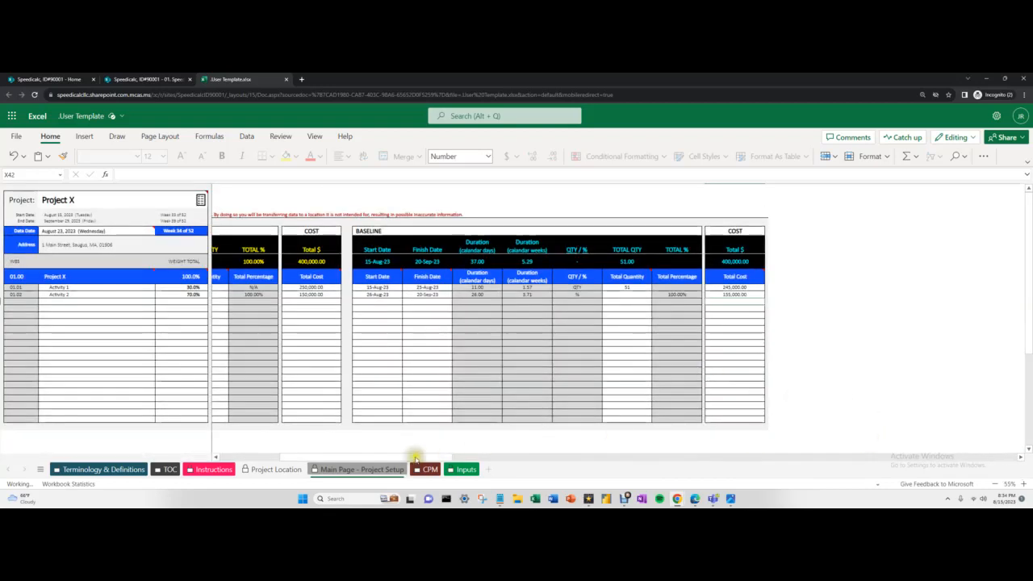
left_click_drag(414, 457, 331, 452)
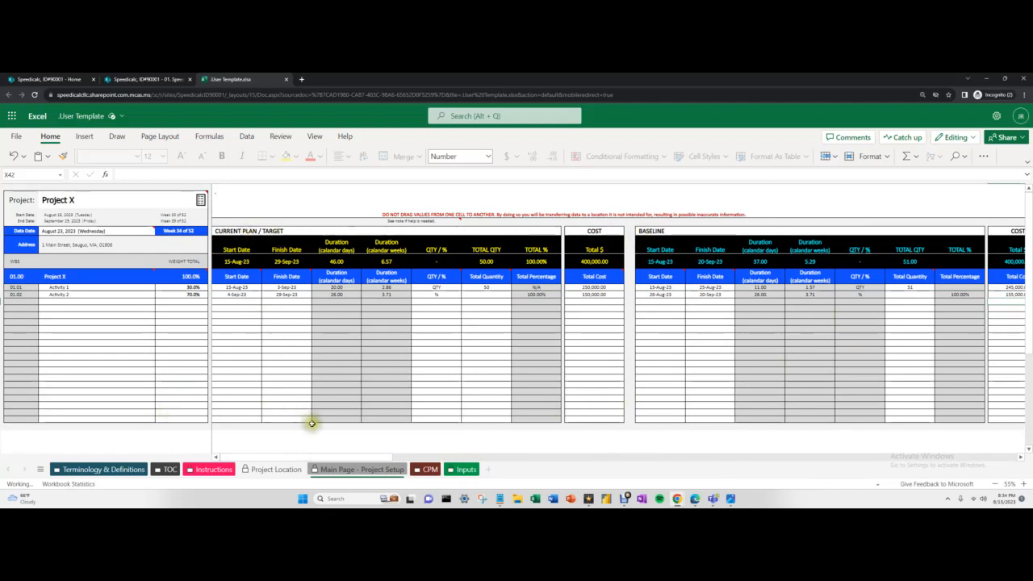
left_click_drag(56, 288, 72, 422)
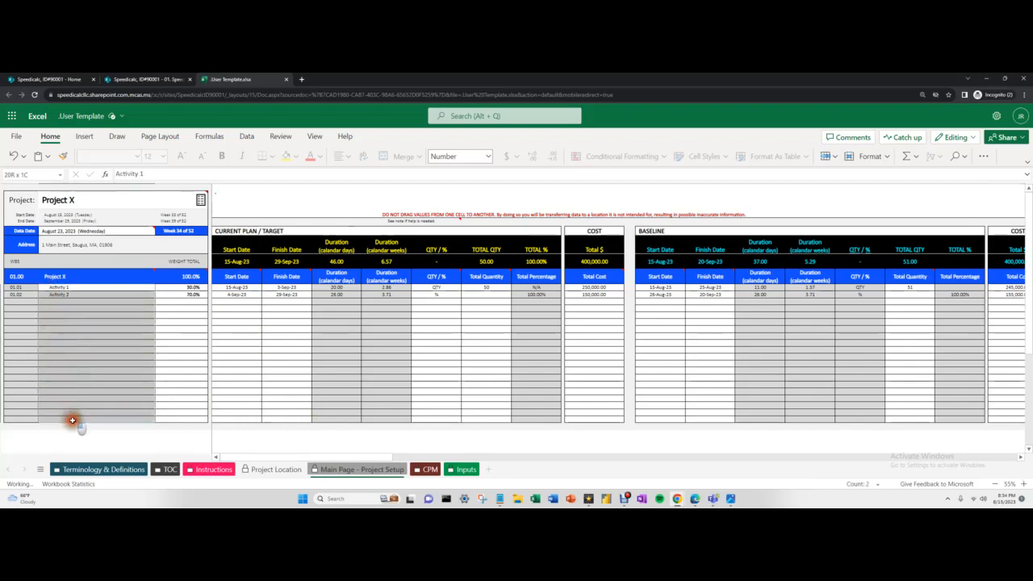
left_click(83, 368)
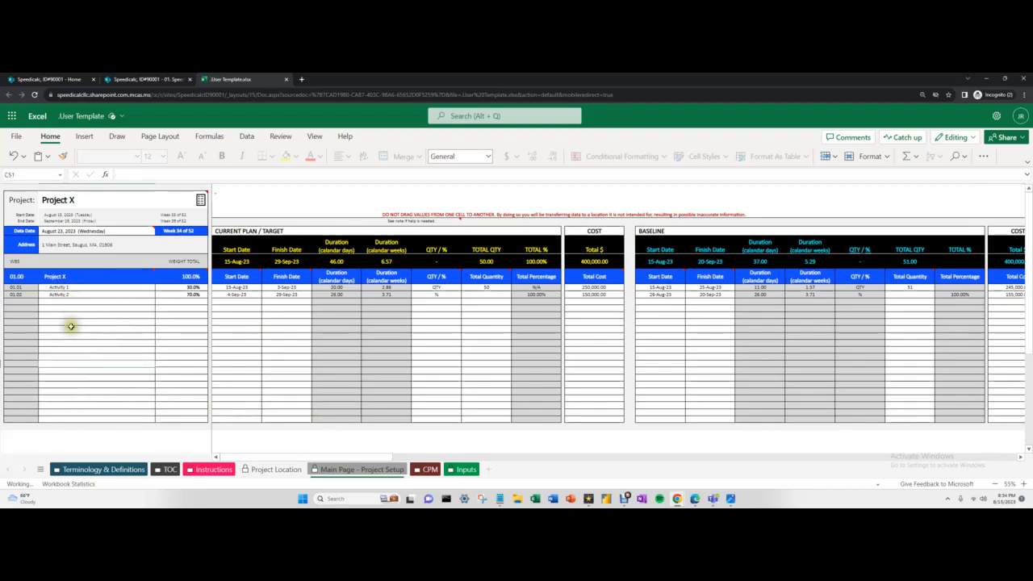
Try entering "activity 3" in the last sub-activity row of Project X, and clear the entry
left_click(58, 415)
left_click(57, 416)
type("acti")
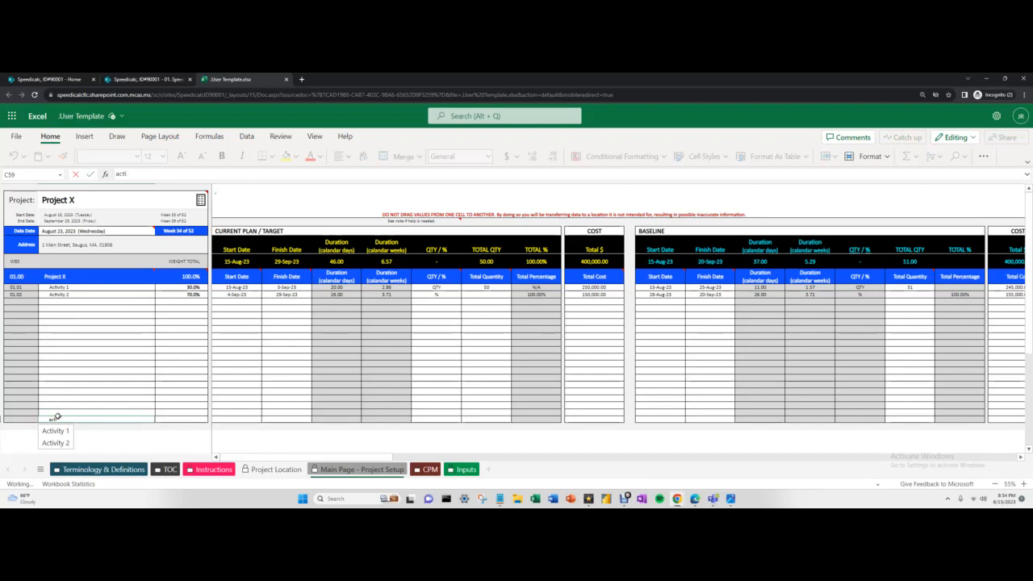
type("vity 2")
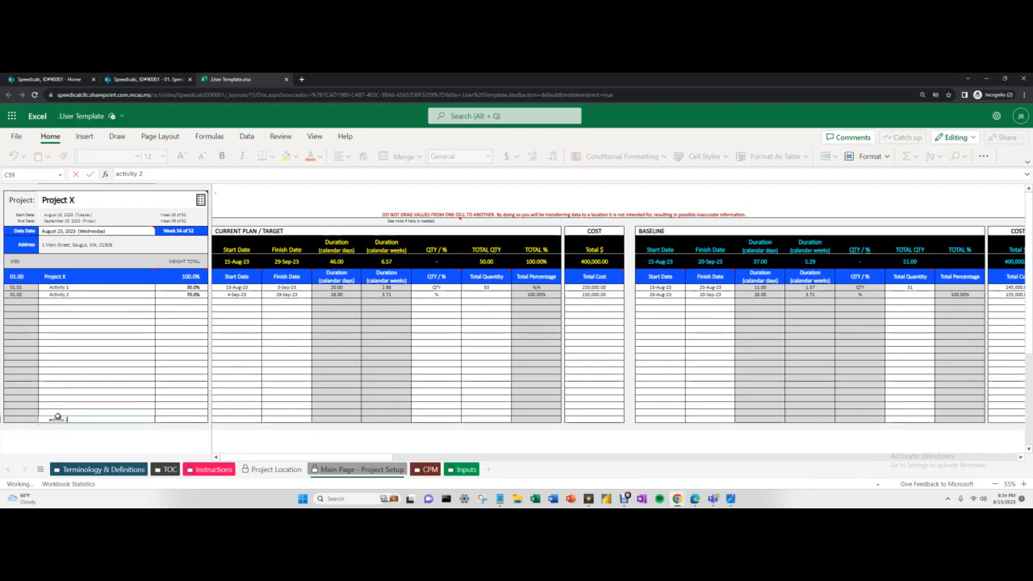
key("Return")
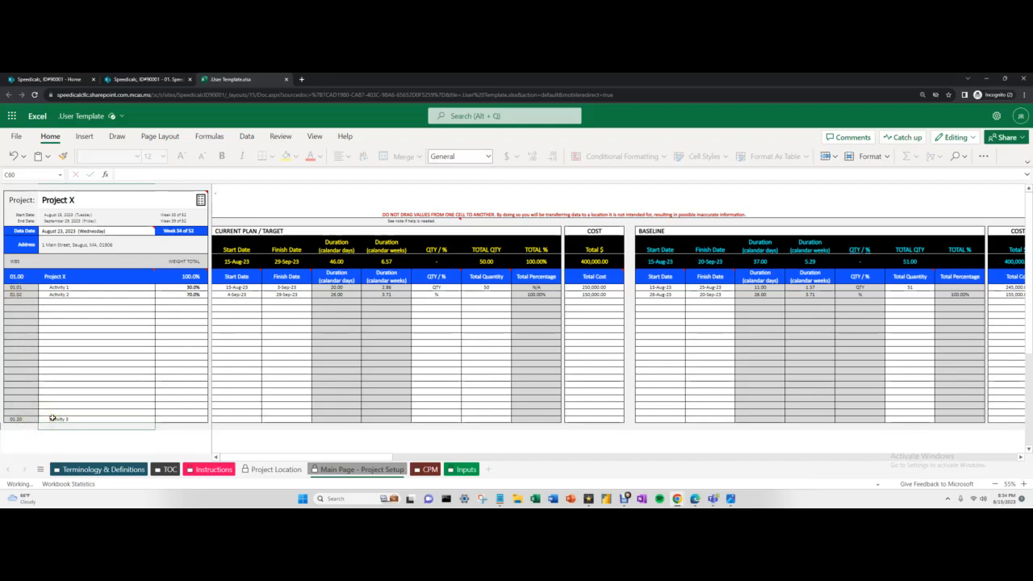
left_click(52, 418)
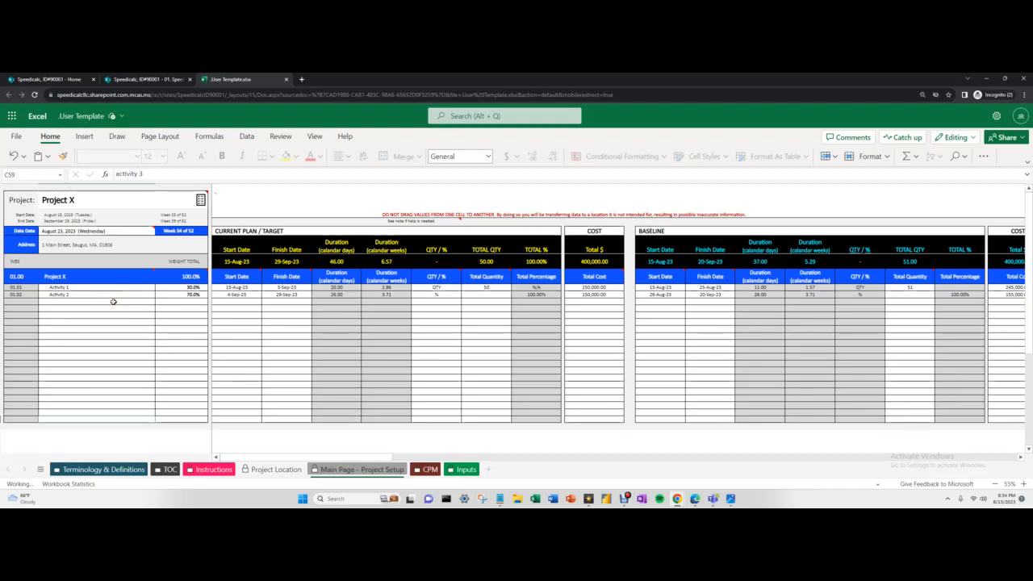
Examine the activity name rows under Project X, from Activity 1 through the empty rows down to the last one
left_click_drag(63, 289, 62, 420)
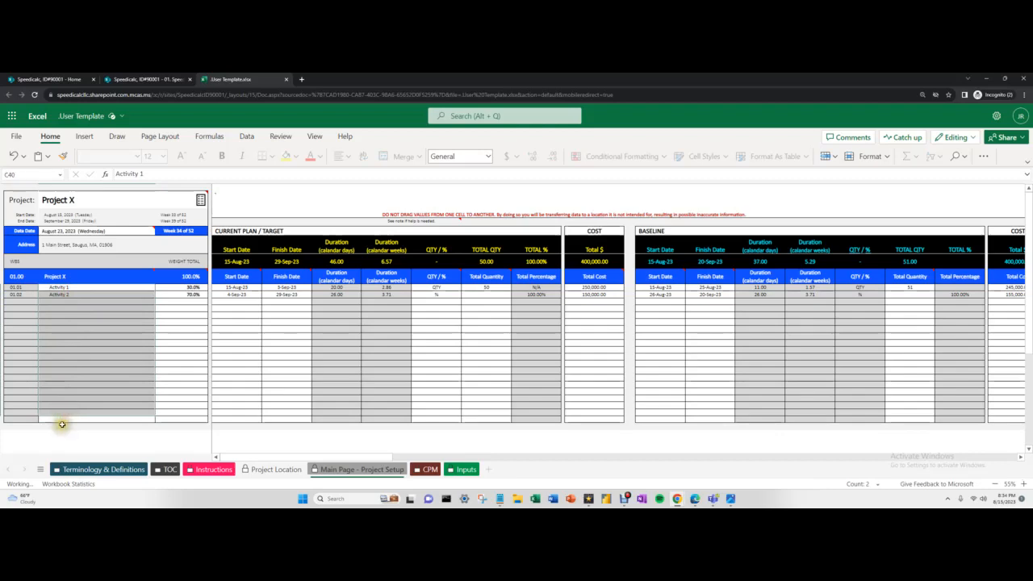
left_click(62, 419)
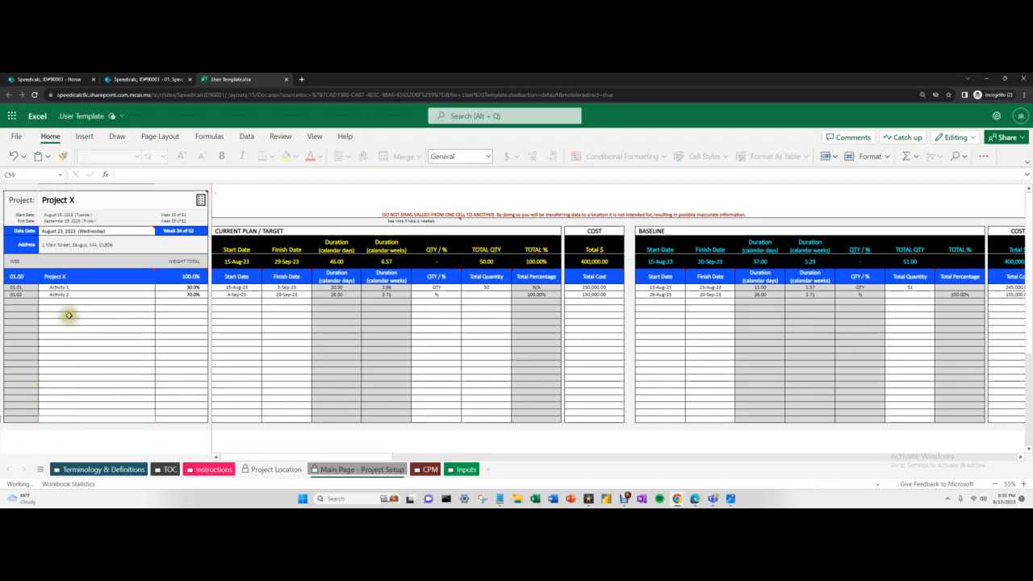
scroll(68, 316, "up", 2, "ctrl")
left_click_drag(75, 274, 82, 440)
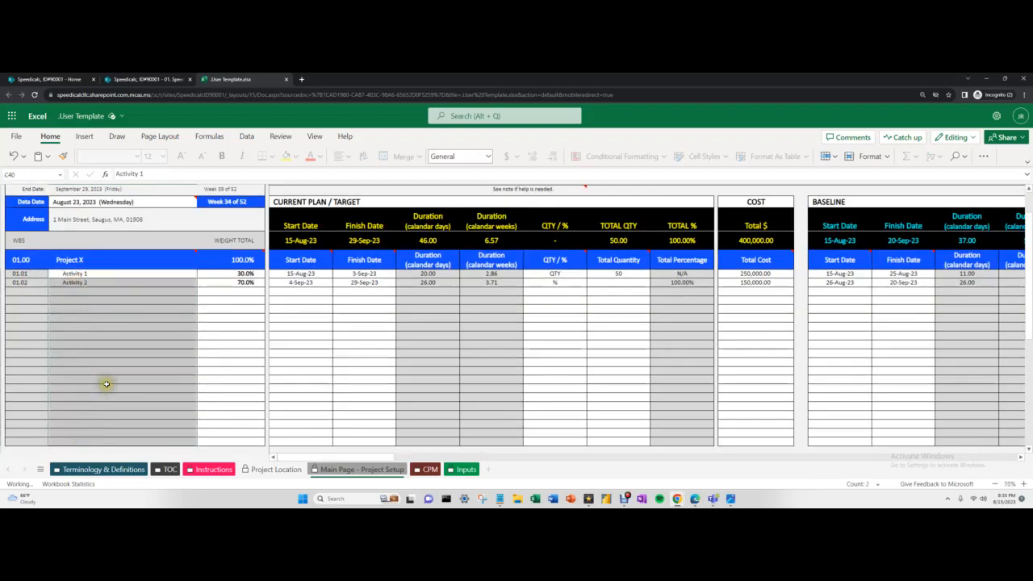
left_click(88, 318)
left_click_drag(86, 301, 92, 341)
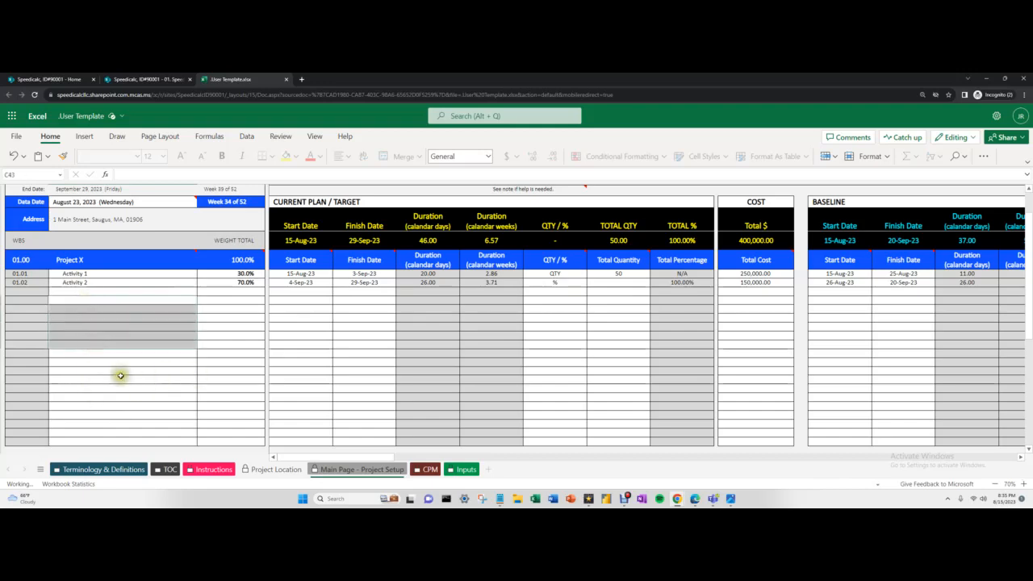
left_click_drag(72, 274, 81, 284)
left_click_drag(75, 371, 75, 377)
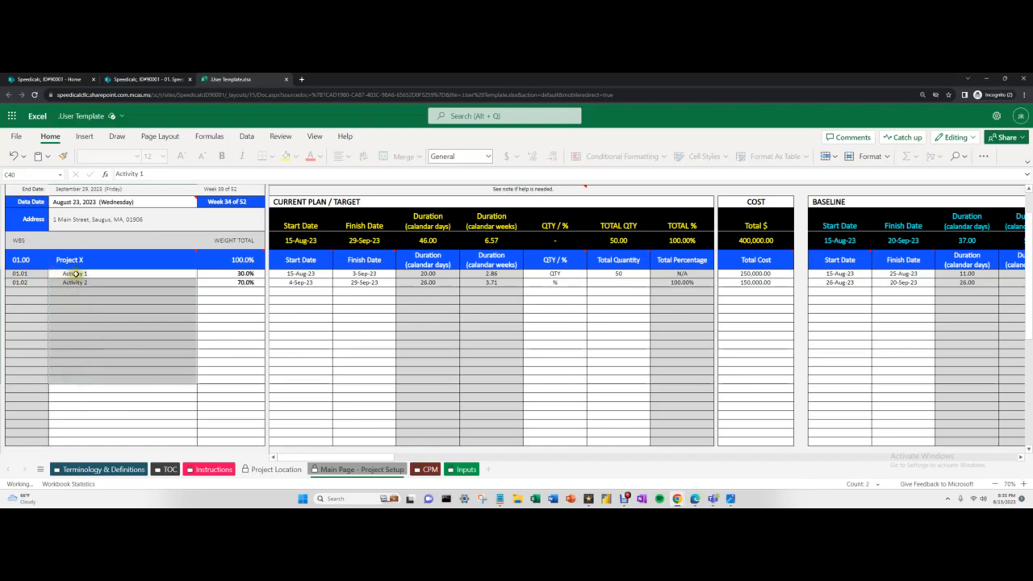
left_click_drag(75, 273, 81, 297)
left_click(80, 346)
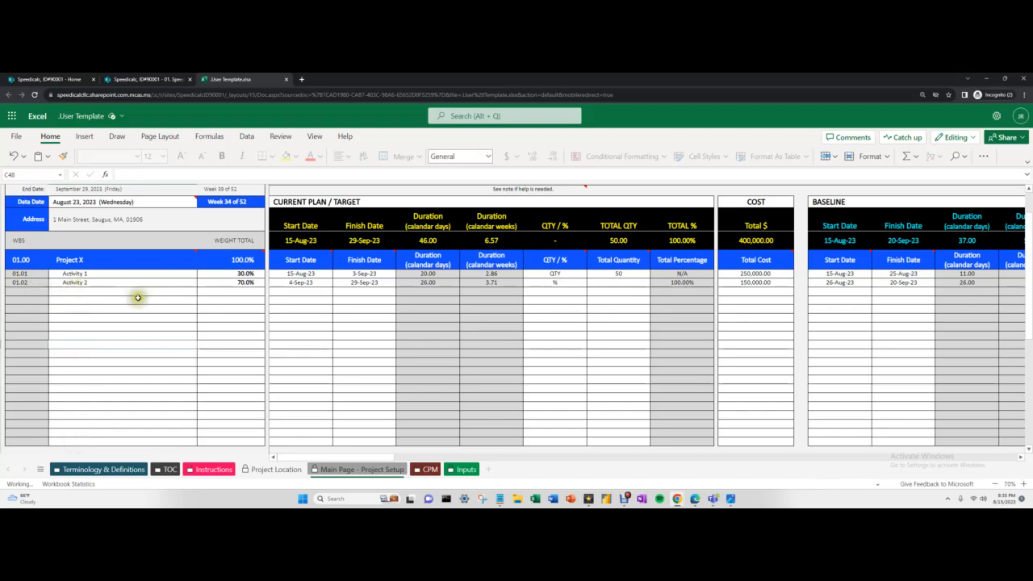
left_click(81, 292)
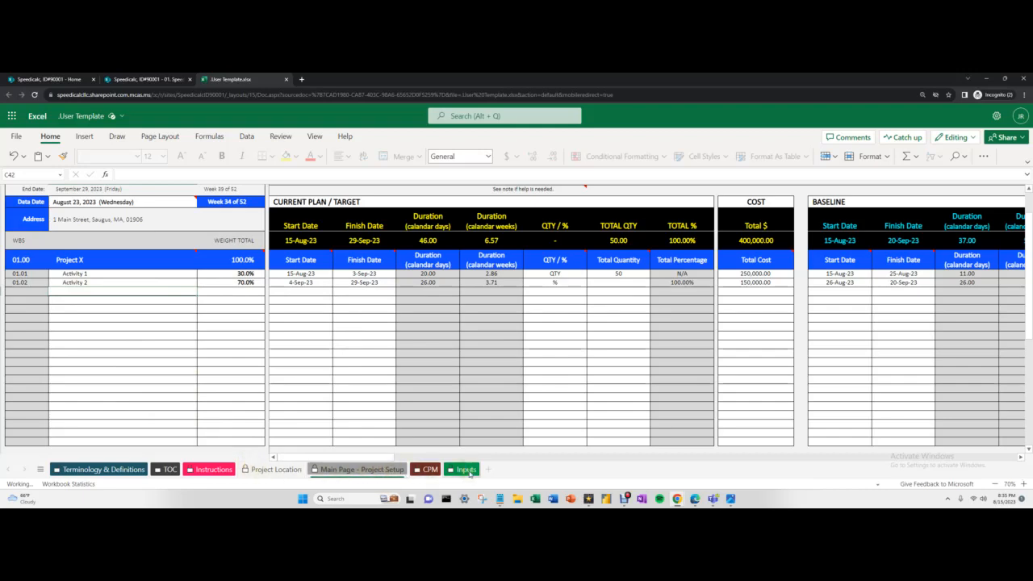
View the CPM sheet briefly, and return to the main page to check both activities' names and current-plan start dates
left_click(431, 470)
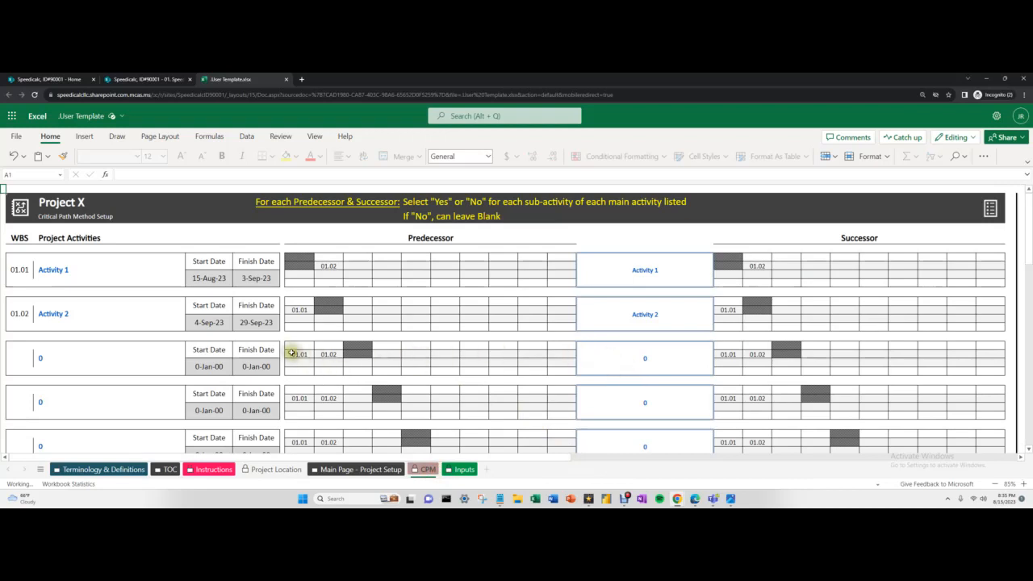
left_click(331, 471)
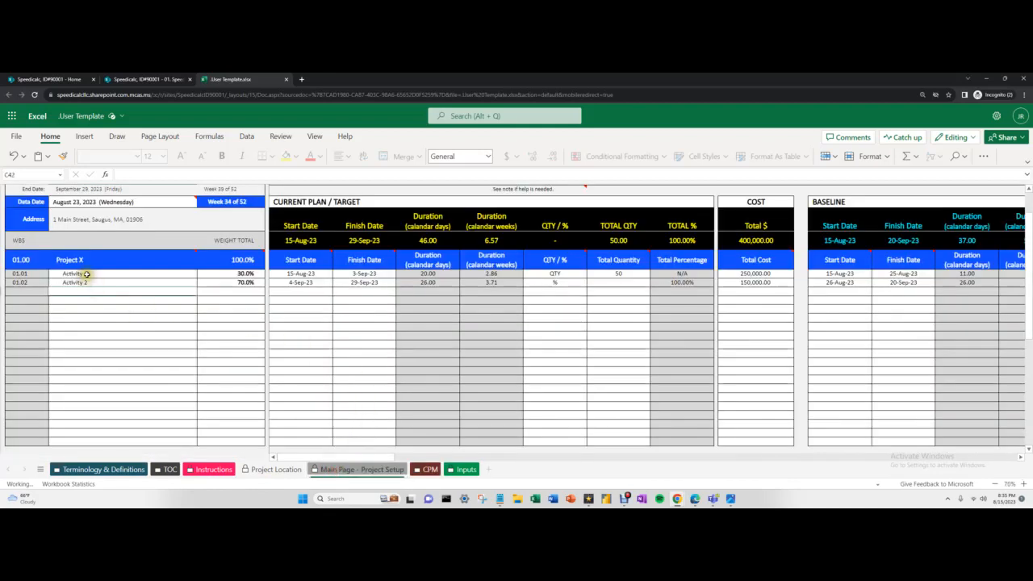
left_click_drag(82, 274, 86, 281)
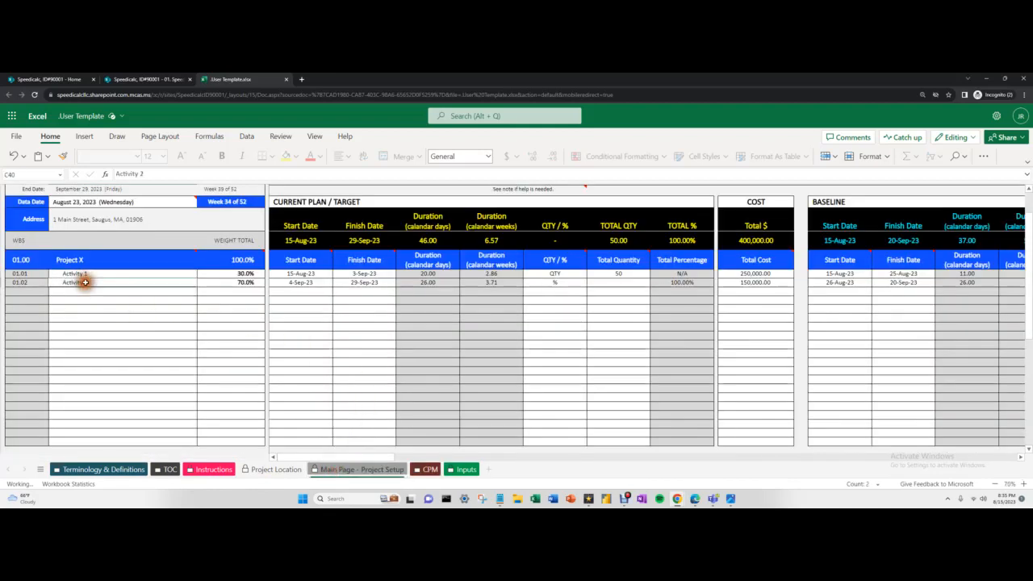
left_click(297, 282)
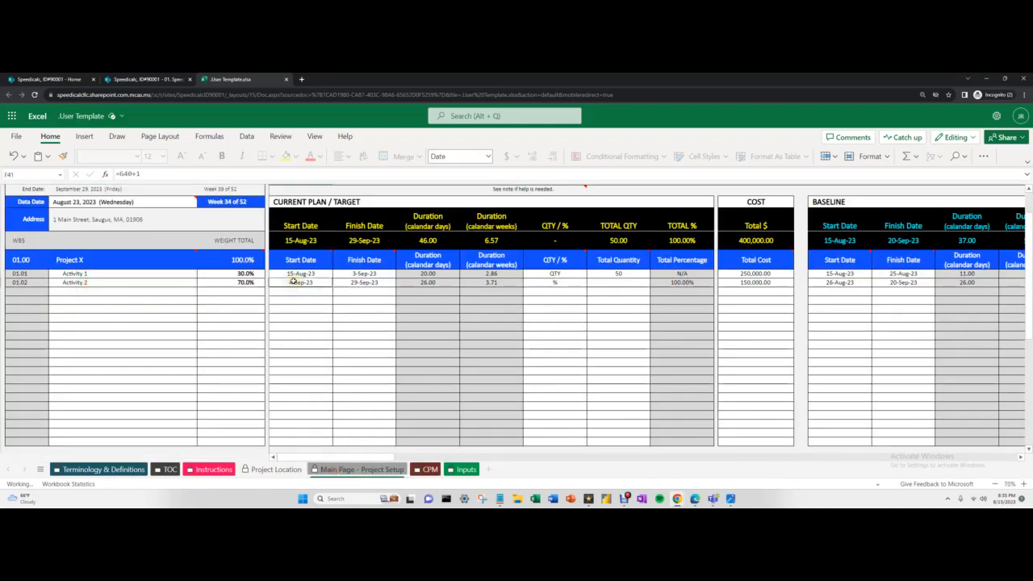
left_click(300, 273)
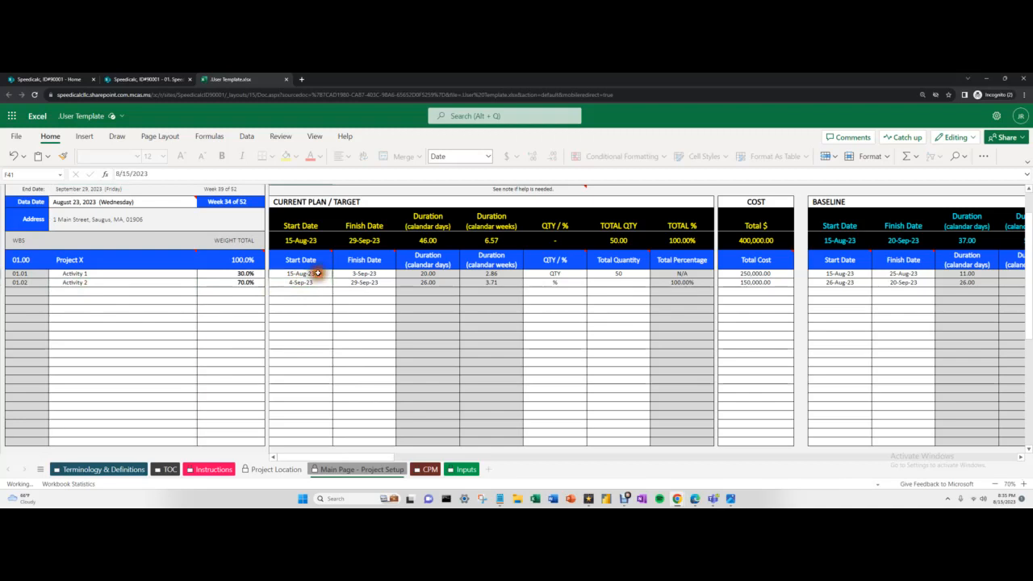
Open the CPM sheet and examine the Predecessor and Successor grids for Activity 1 and Activity 2
left_click(427, 471)
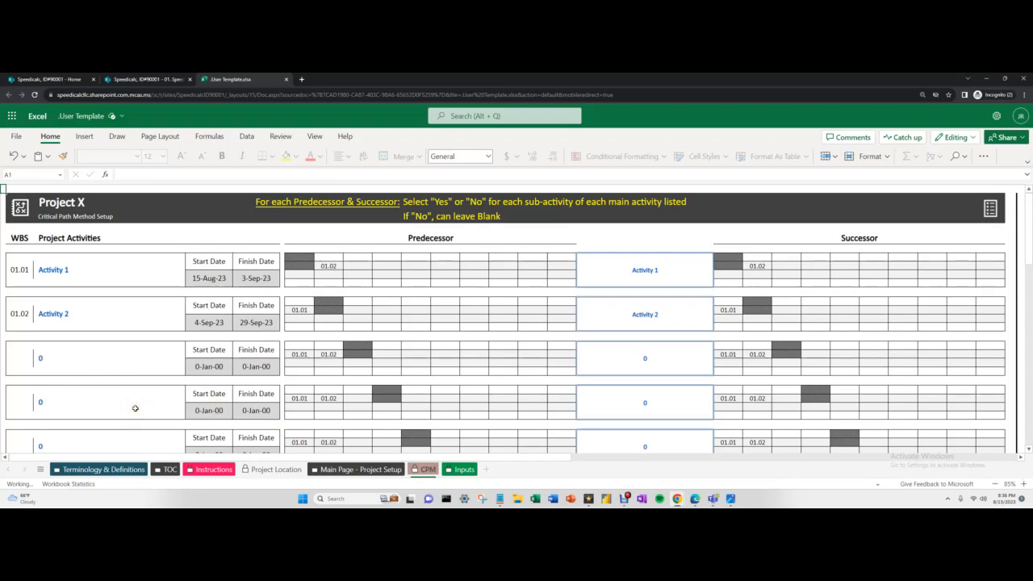
left_click(240, 366)
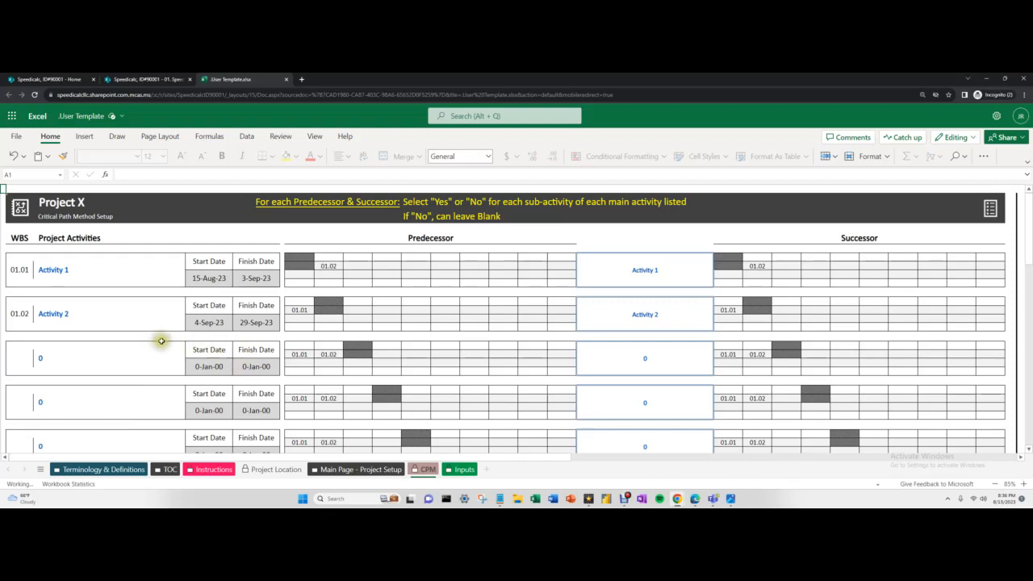
left_click(109, 317)
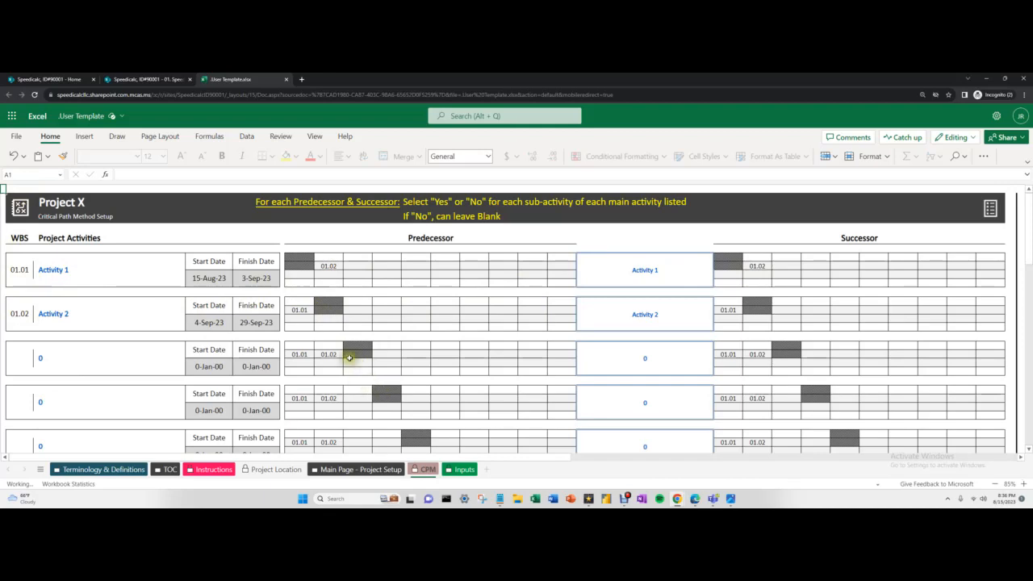
scroll(350, 364, "down", 3)
scroll(352, 365, "up", 3)
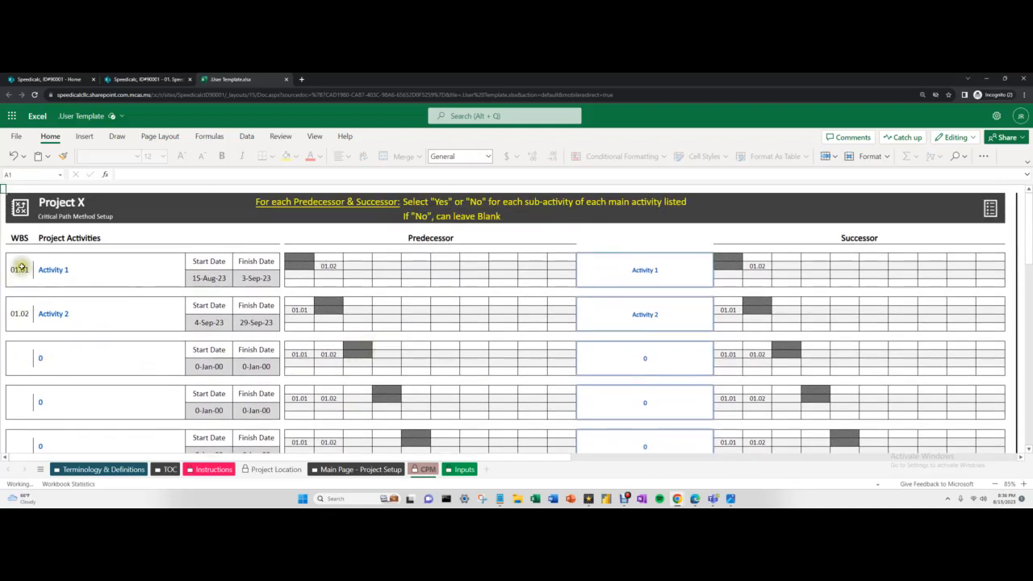
left_click_drag(74, 269, 815, 272)
left_click(386, 313)
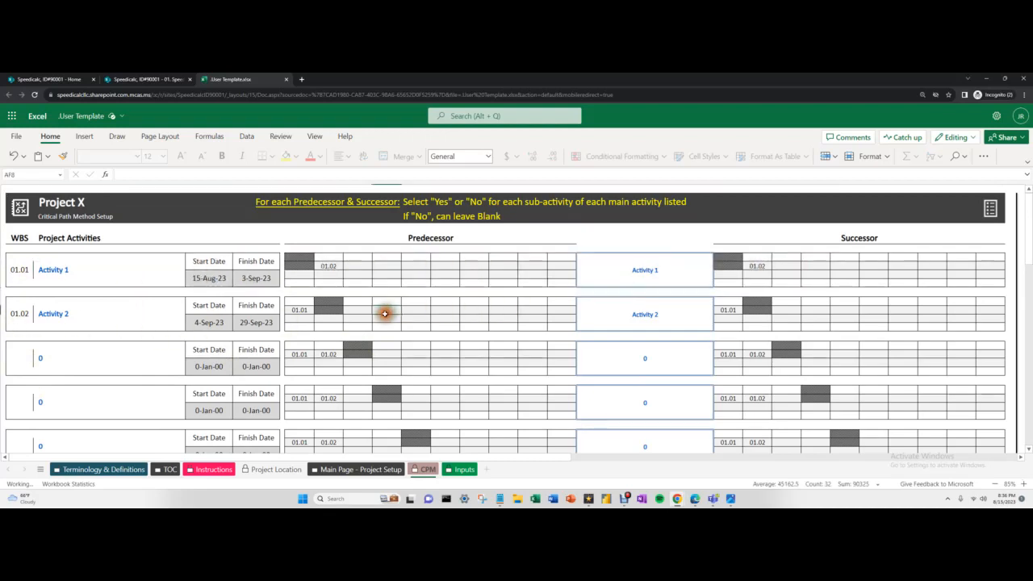
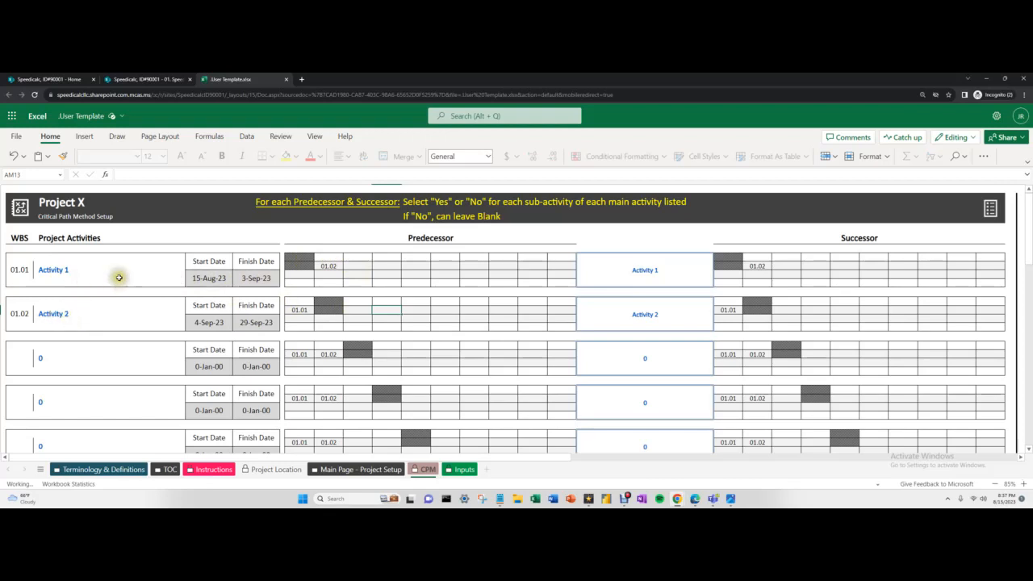
Choose Yes for 01.02 as Activity 1's successor and Yes for 01.01 as Activity 2's predecessor
left_click(755, 257)
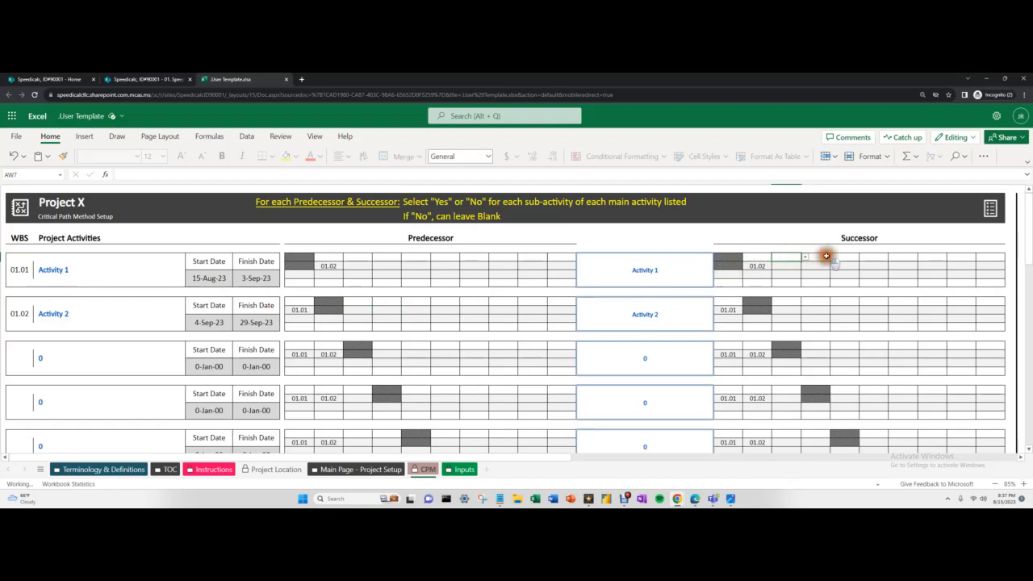
left_click(775, 259)
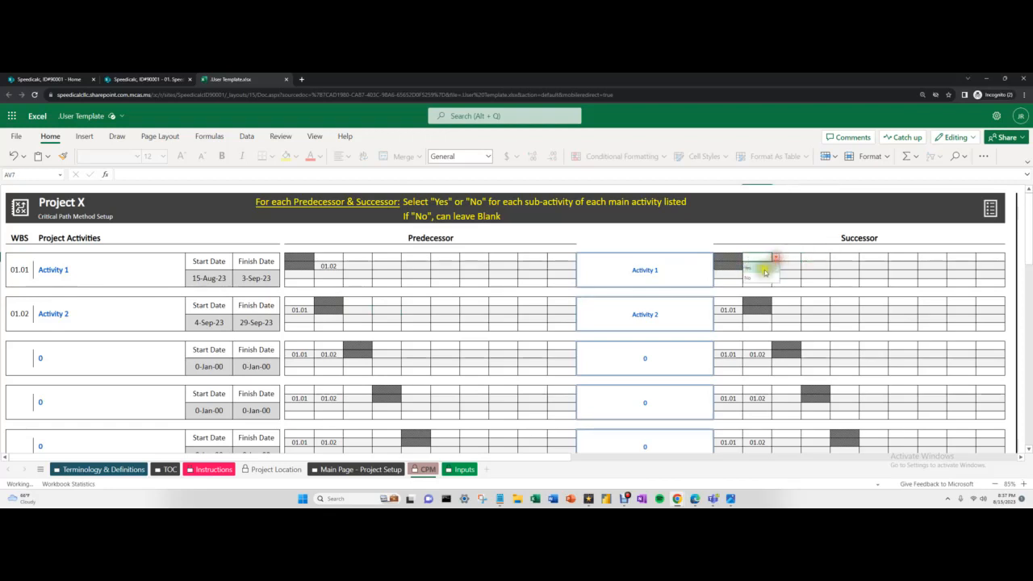
left_click(763, 269)
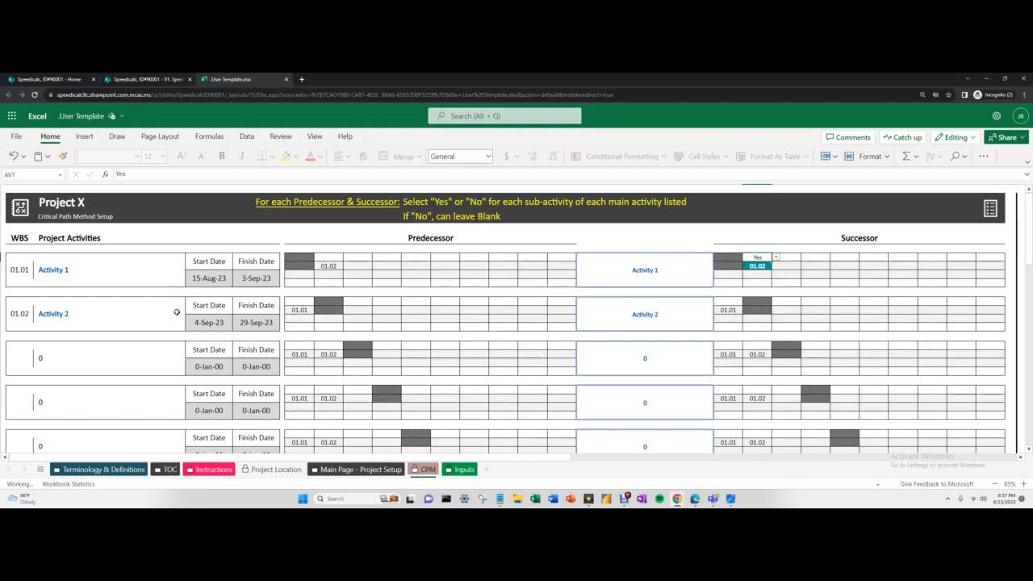
left_click(297, 303)
left_click(318, 302)
left_click(305, 319)
Try choosing No for 01.01 as Activity 2's successor and for 01.02 as Activity 1's predecessor, and clear both cells
left_click(728, 302)
left_click(747, 302)
left_click(731, 328)
left_click(331, 258)
left_click(347, 258)
left_click(340, 284)
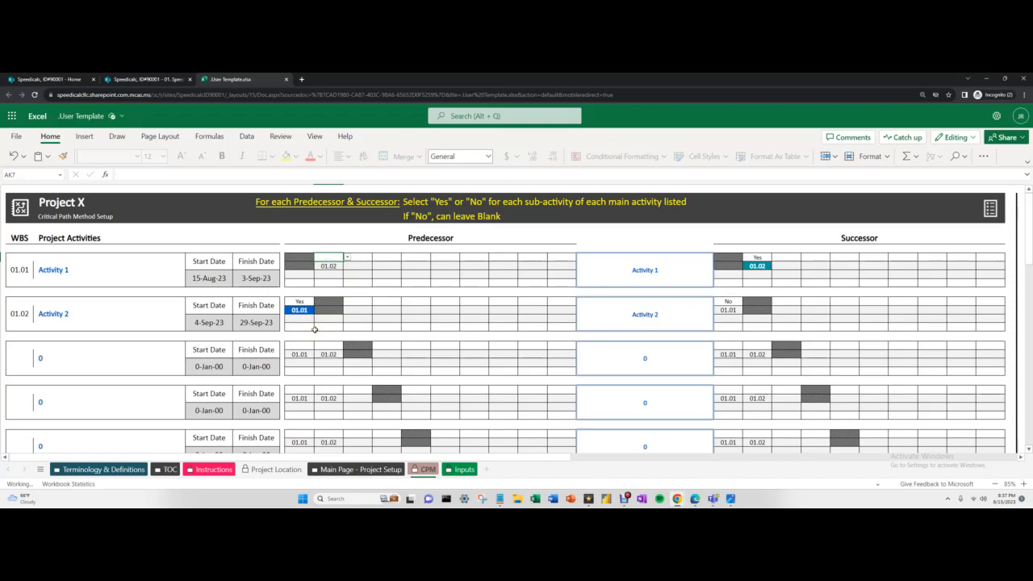
left_click(719, 304)
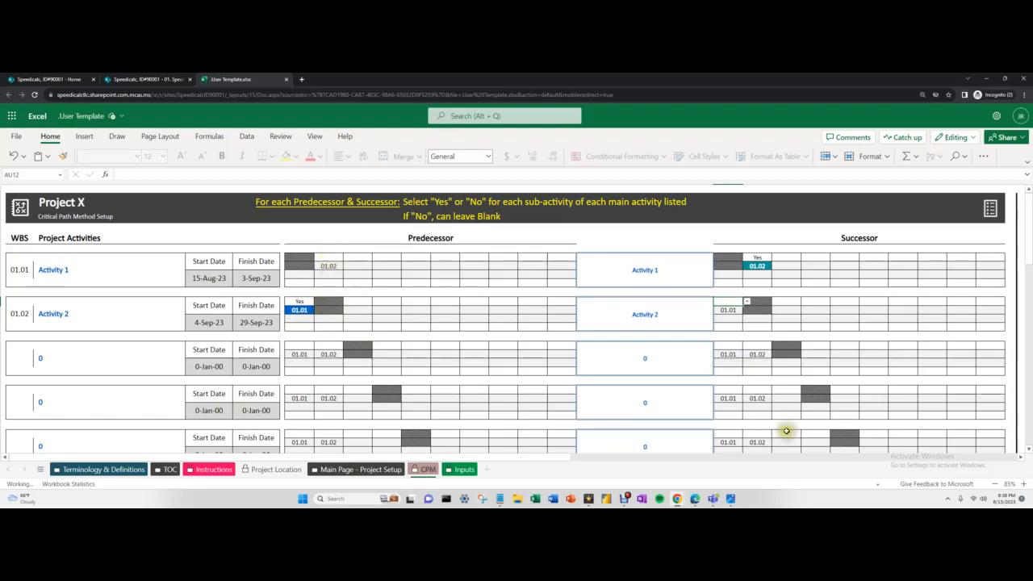
Open the Inputs sheet and view Activity 1's work performance section at 70% zoom
left_click(1020, 457)
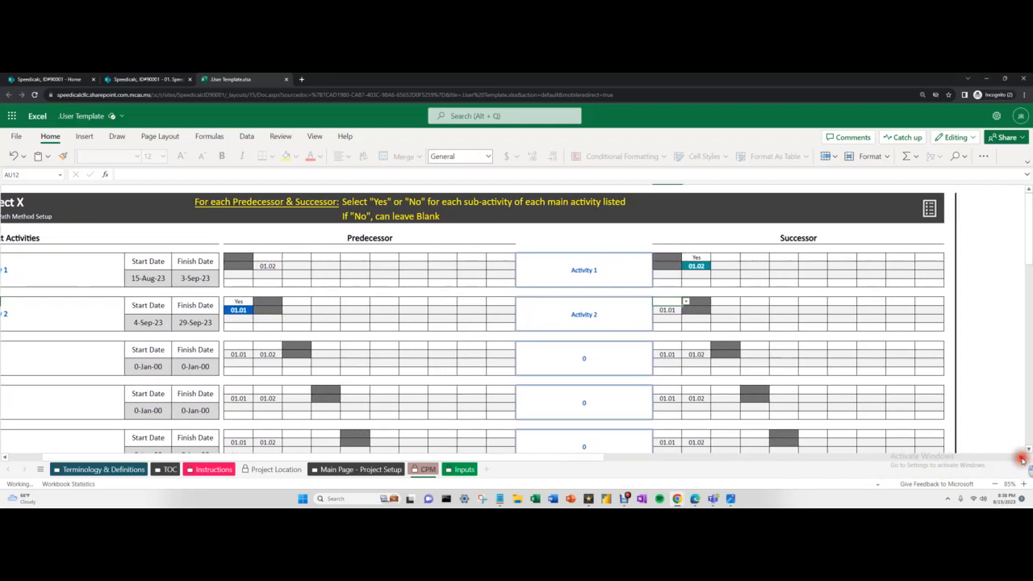
left_click_drag(506, 457, 309, 457)
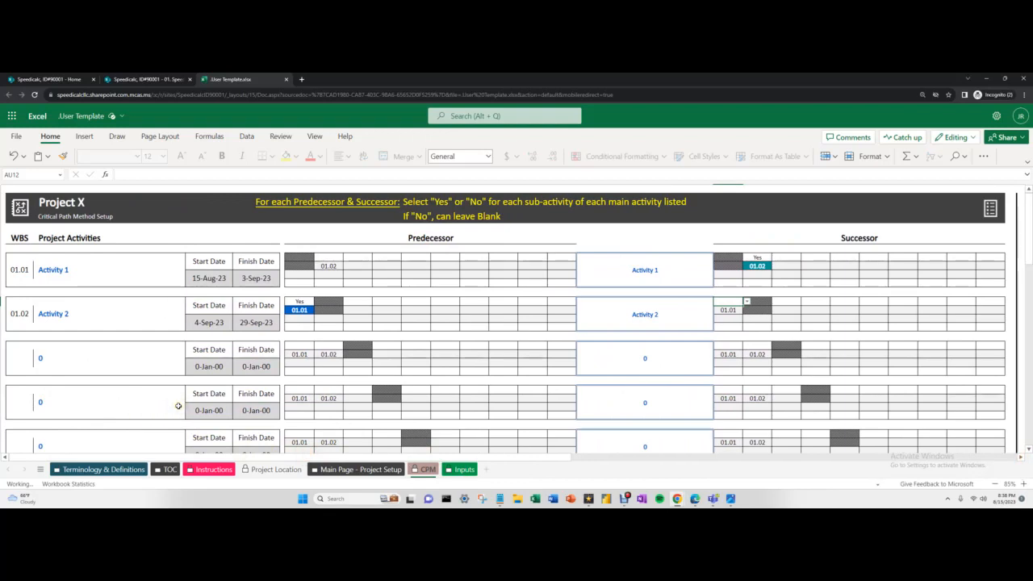
left_click(462, 470)
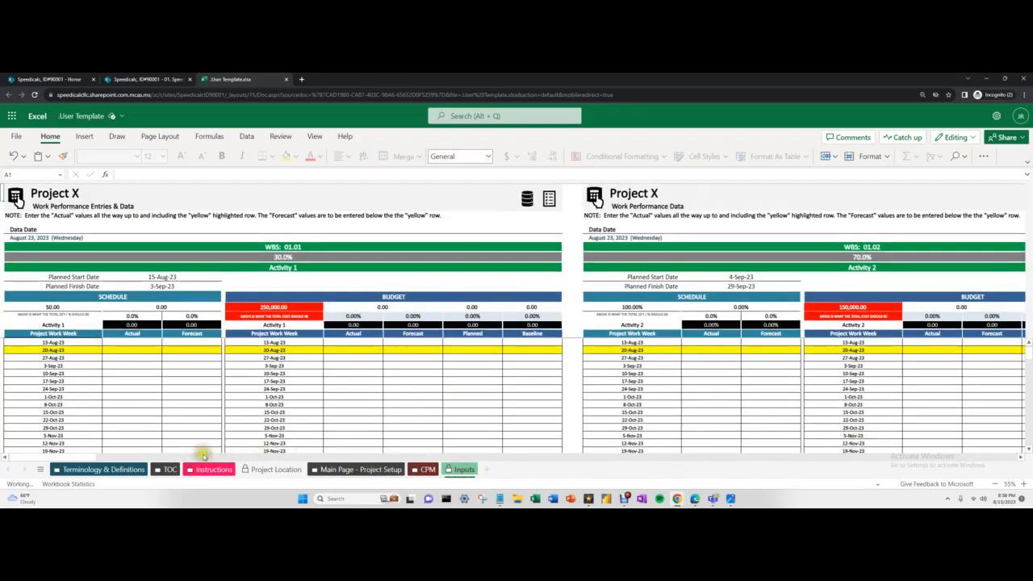
scroll(27, 419, "down", 2)
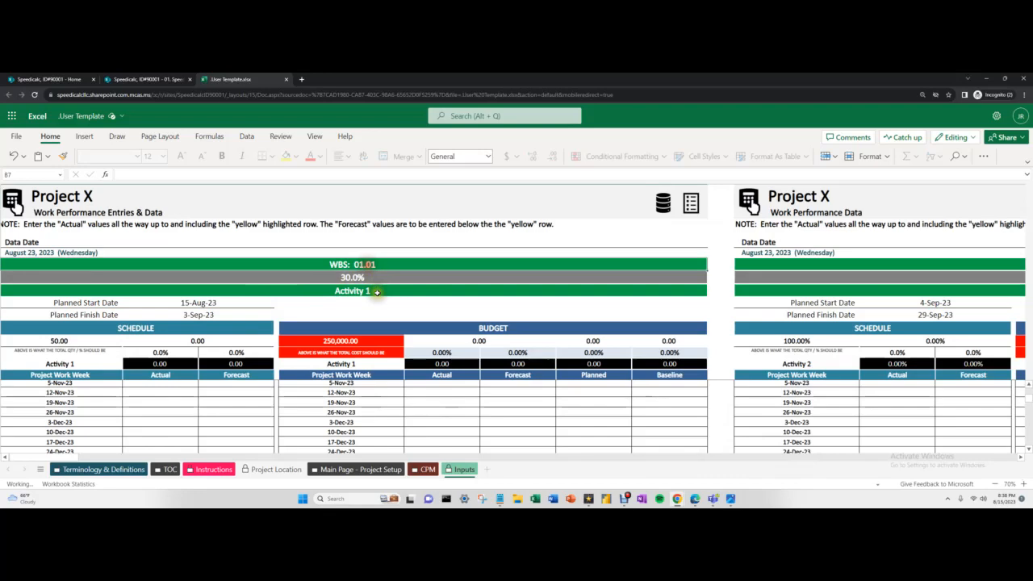
Examine Activity 1's weight, name and planned start and finish dates, and browse its project work week rows on the Inputs sheet
left_click(354, 278)
left_click(356, 291)
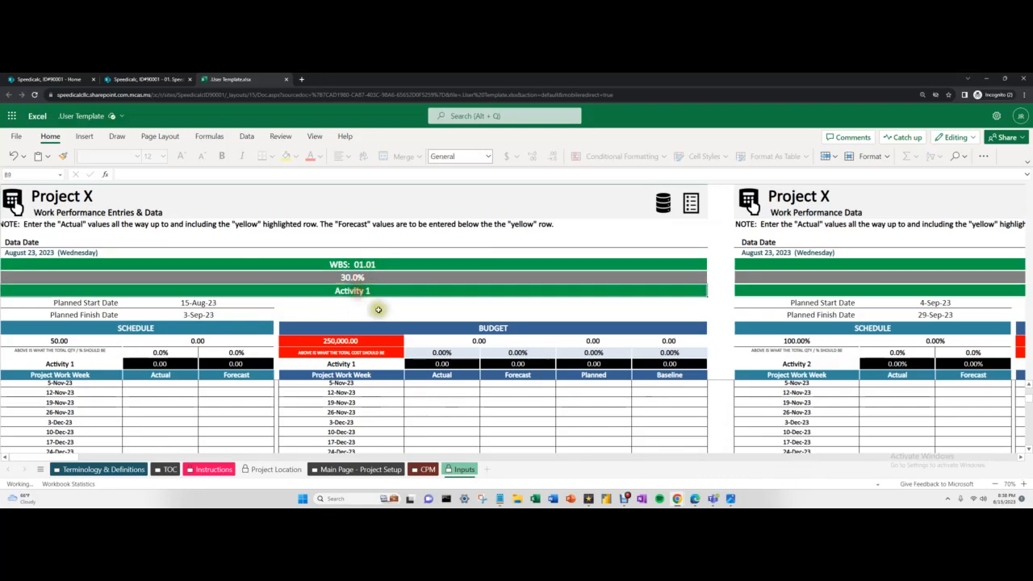
left_click(203, 304)
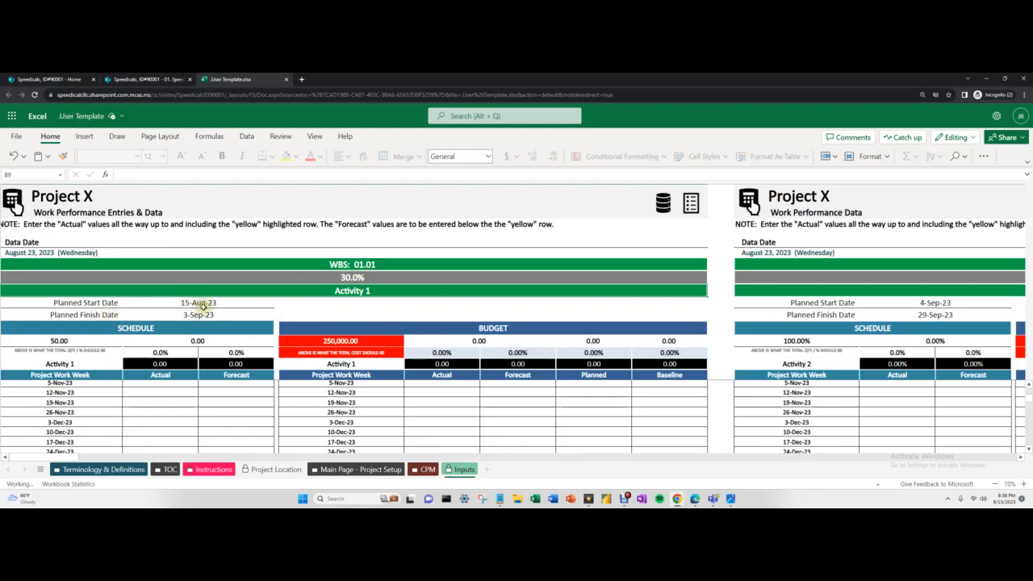
scroll(212, 303, "down", 2)
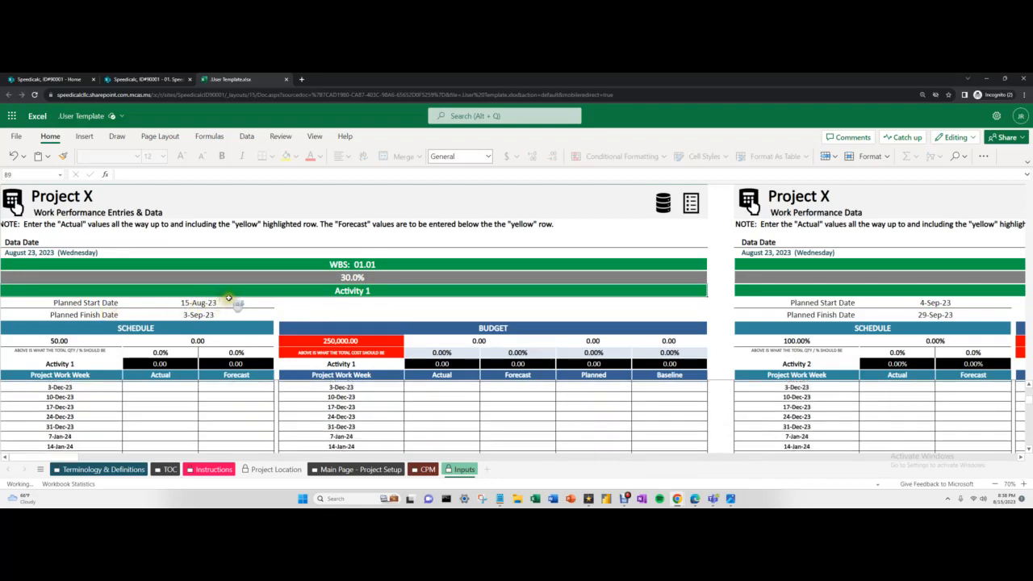
left_click(205, 315)
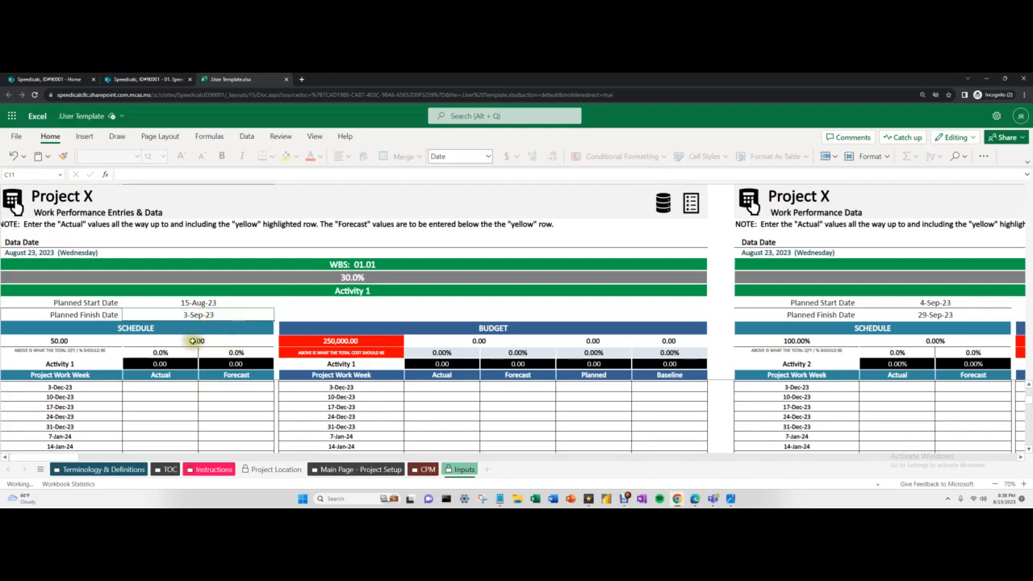
scroll(179, 423, "up", 6)
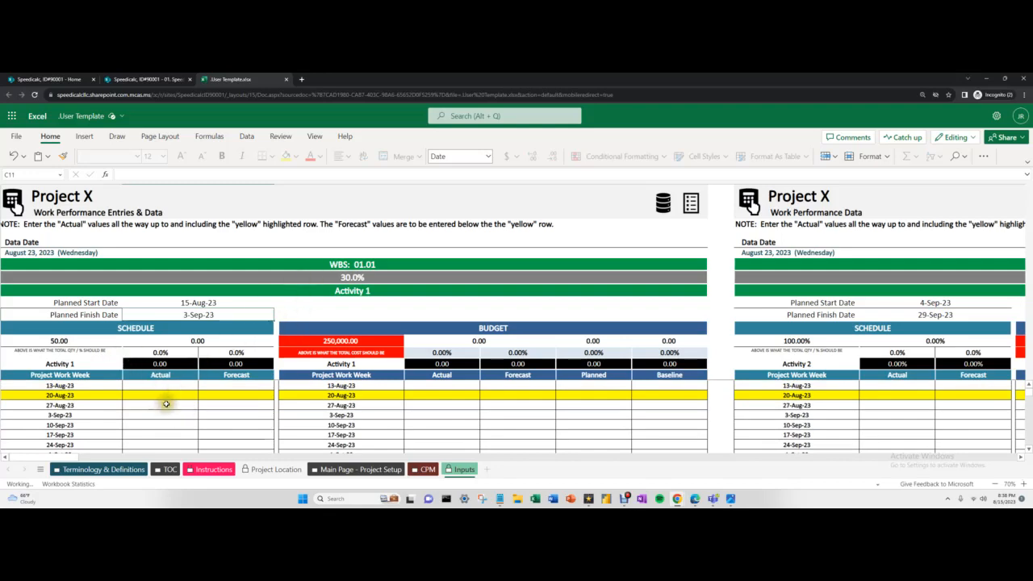
scroll(165, 404, "down", 6)
scroll(164, 400, "down", 3)
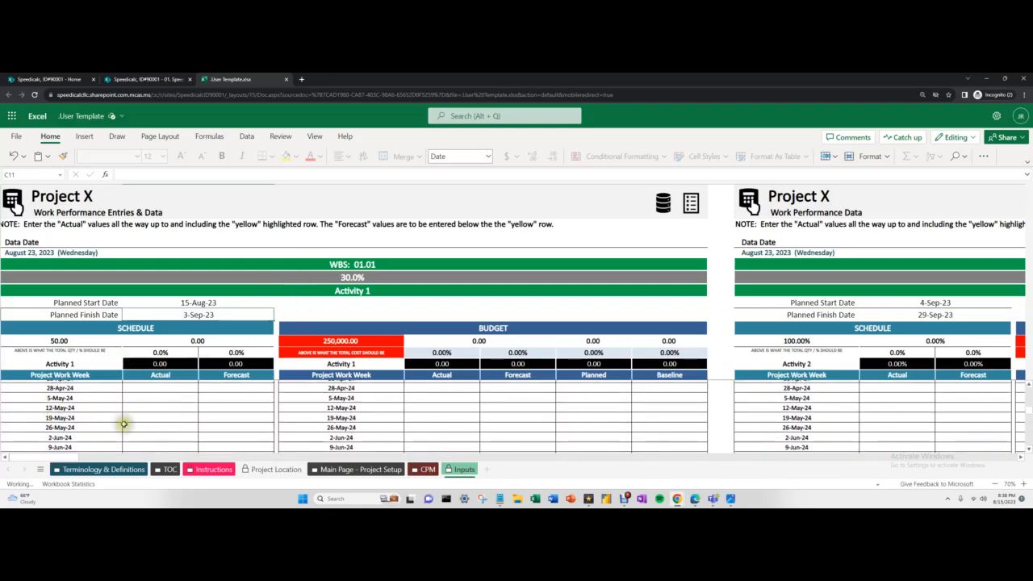
scroll(166, 424, "up", 8)
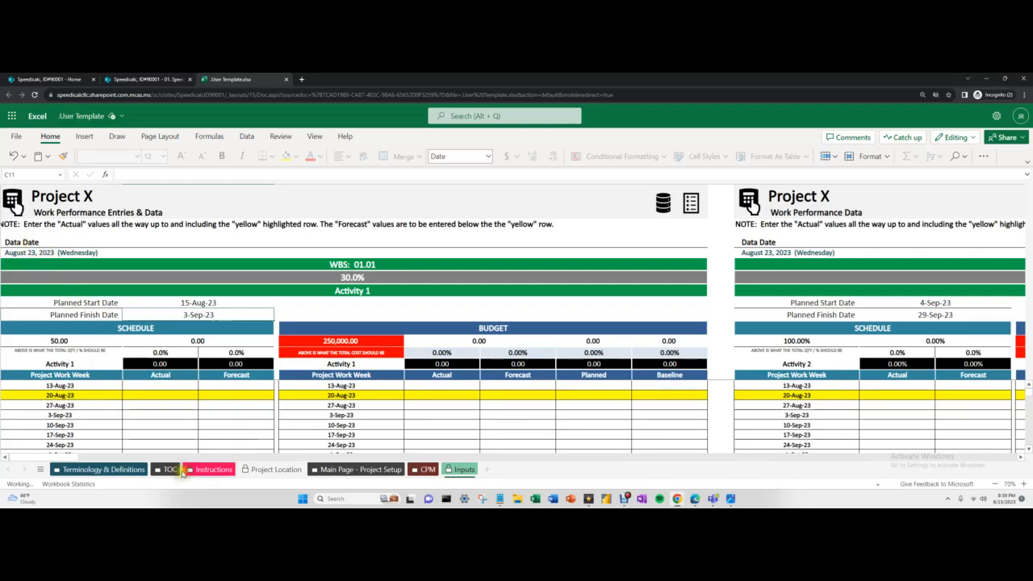
Go through the Table of Contents to the main project setup page and set the Data Date to 8/15/2023
left_click(690, 206)
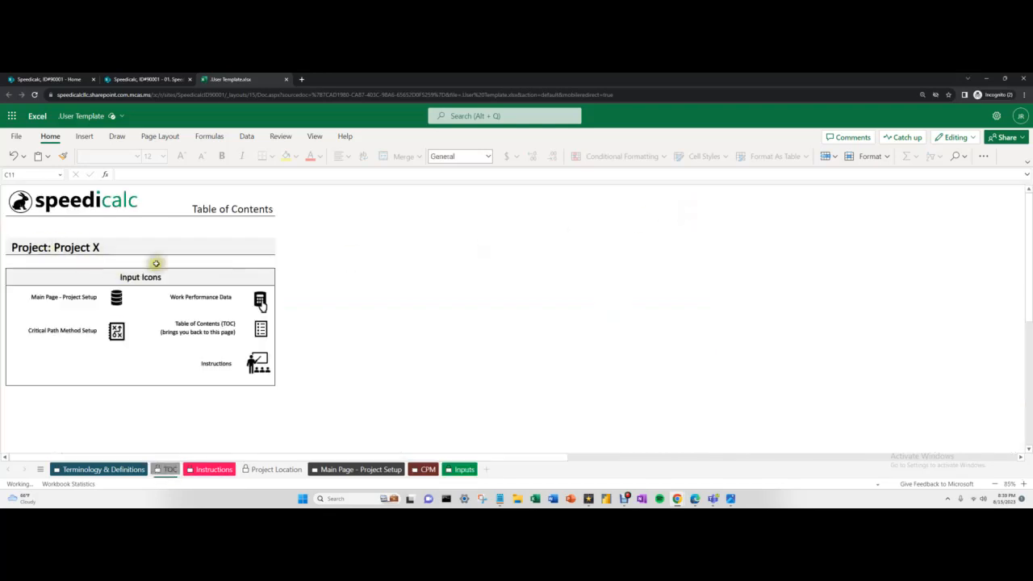
left_click(114, 300)
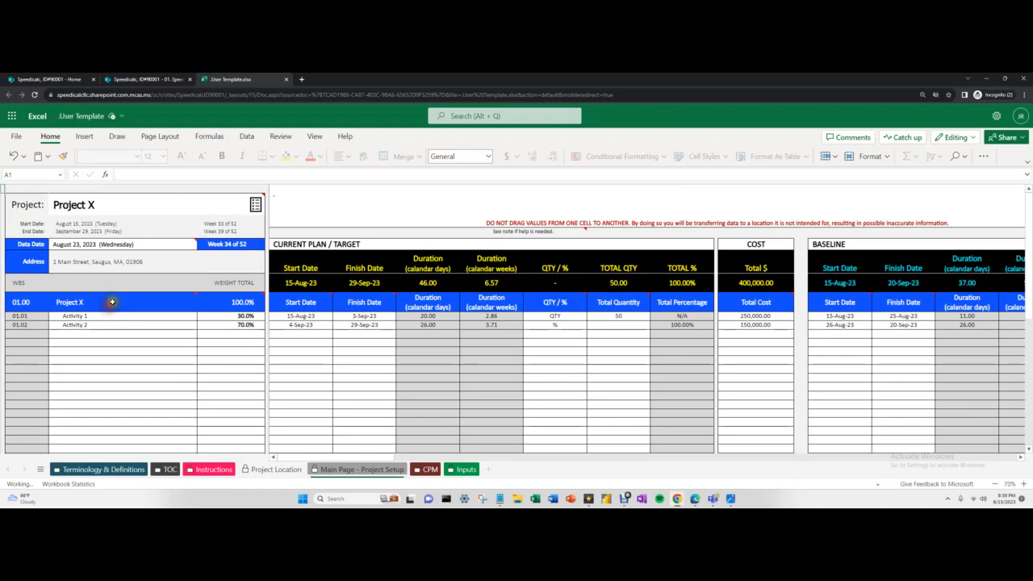
left_click(80, 244)
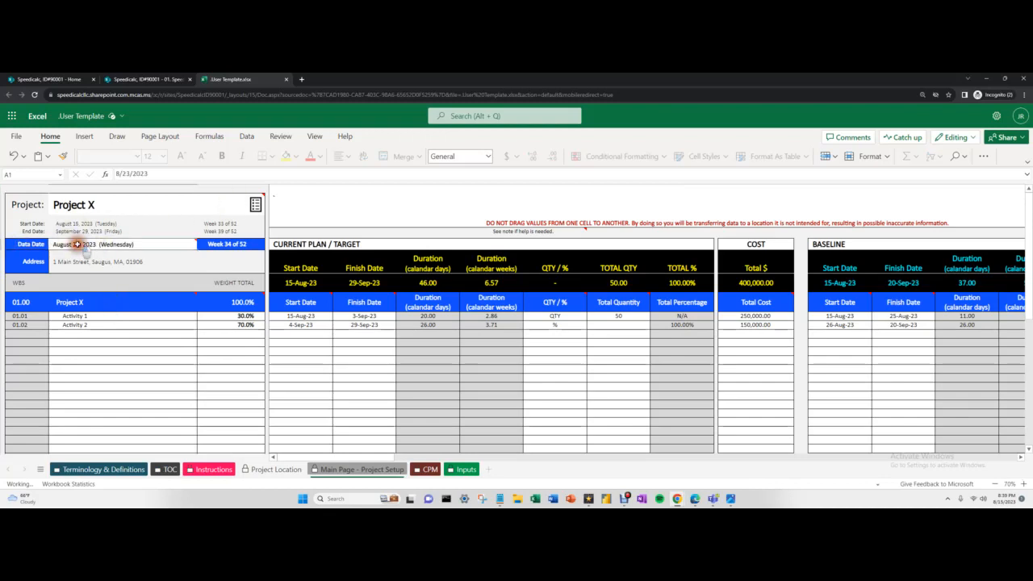
double_click(126, 174)
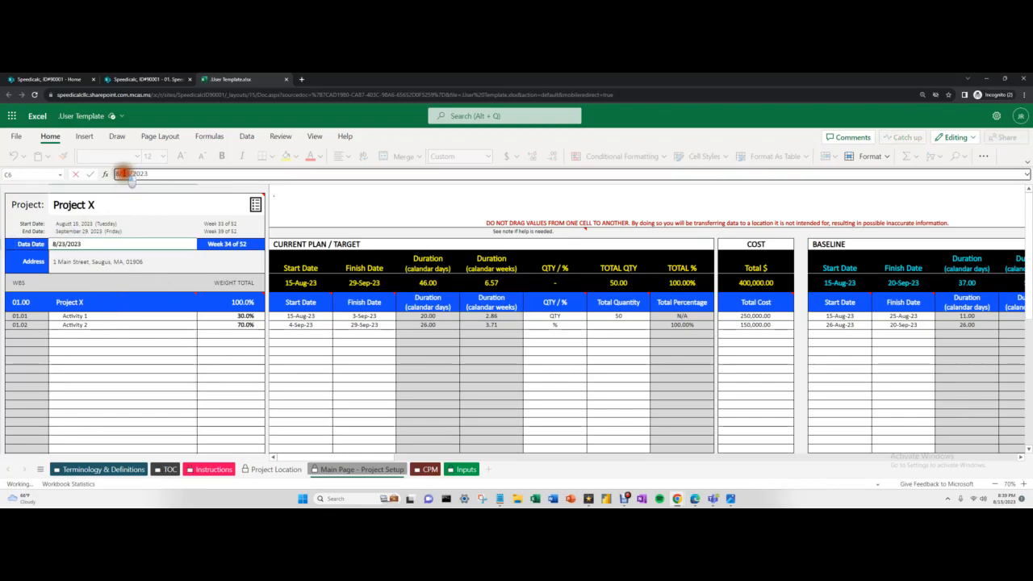
type("15")
key("Return")
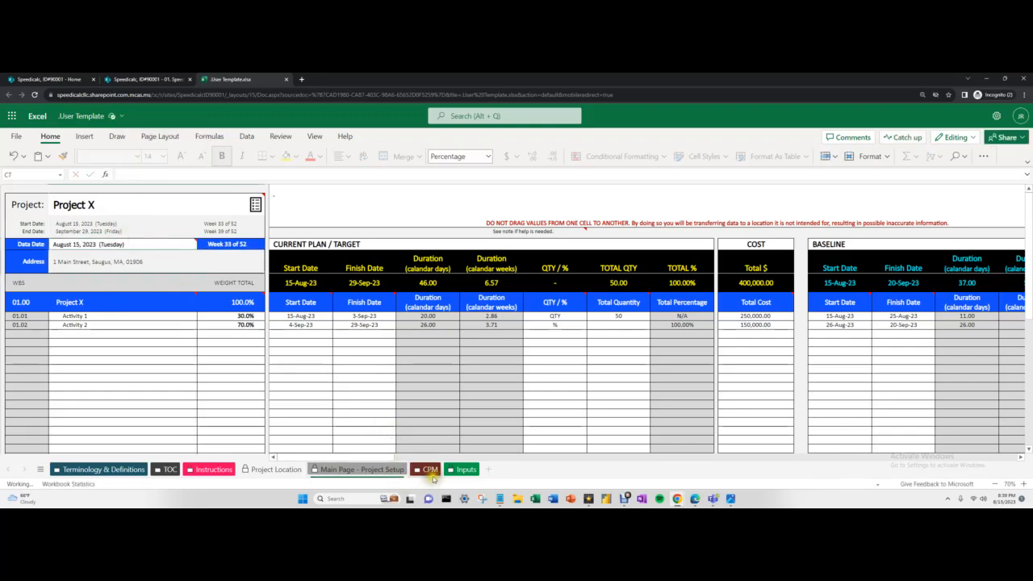
On the Inputs sheet, enter Activity 1's actual schedule quantities: 8 for the 13-Aug-23 week and 15 for the 20-Aug-23 week
left_click(465, 469)
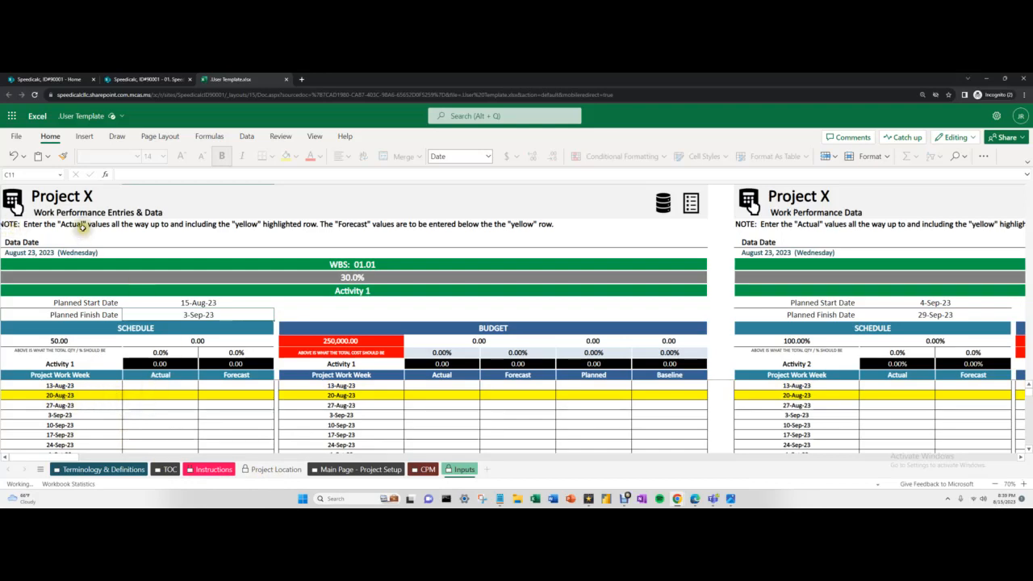
left_click(160, 386)
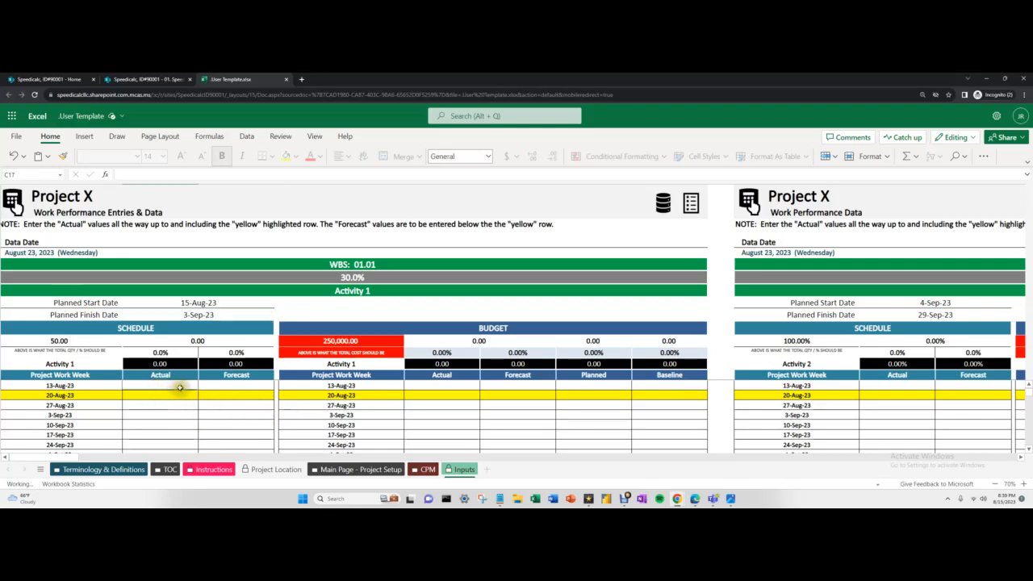
left_click(145, 395)
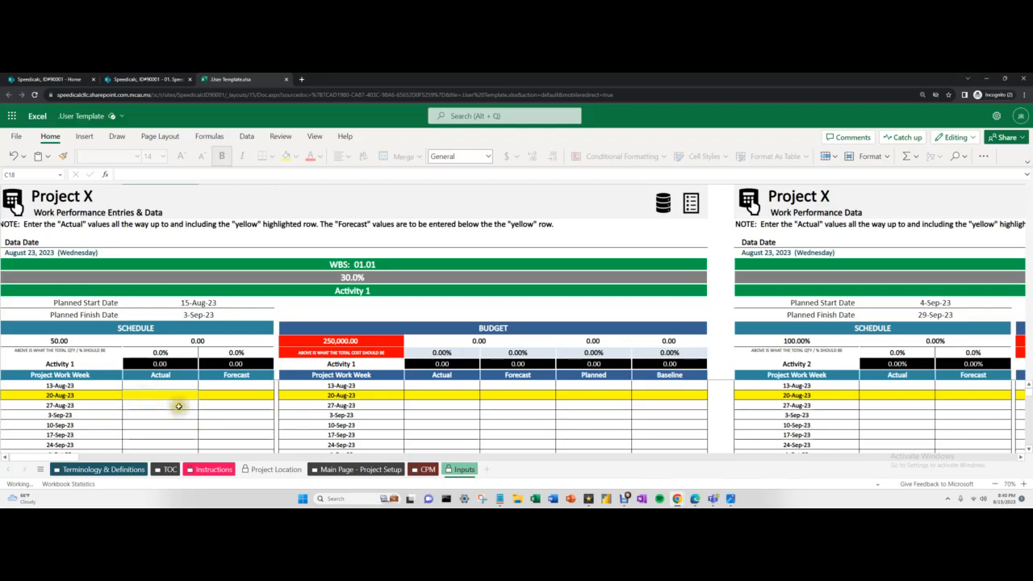
left_click(174, 385)
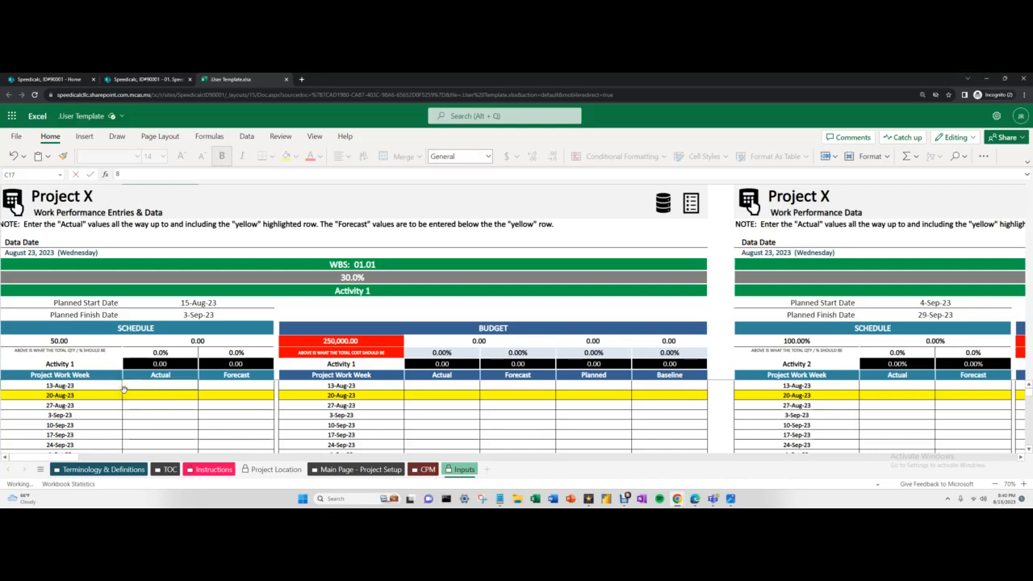
key("Return")
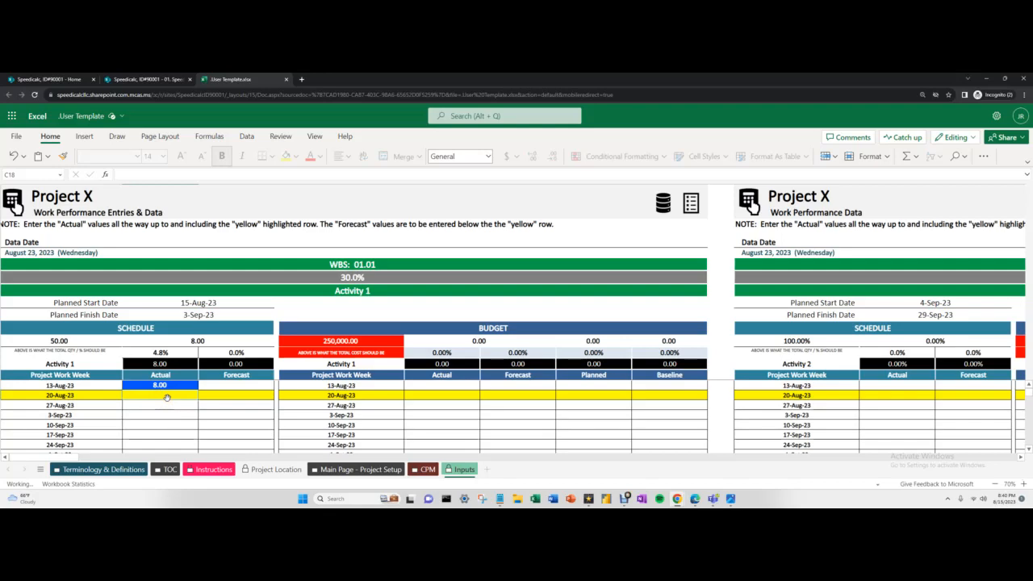
key("Return")
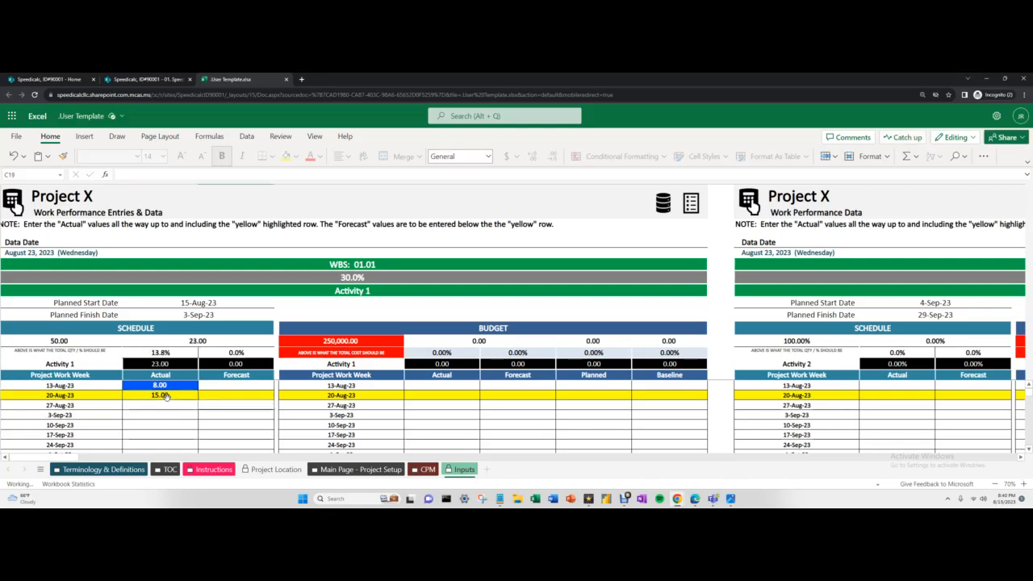
Try forecast schedule quantities of 38 and 28 for Activity 1 in the 27-Aug-23 week
left_click(237, 395)
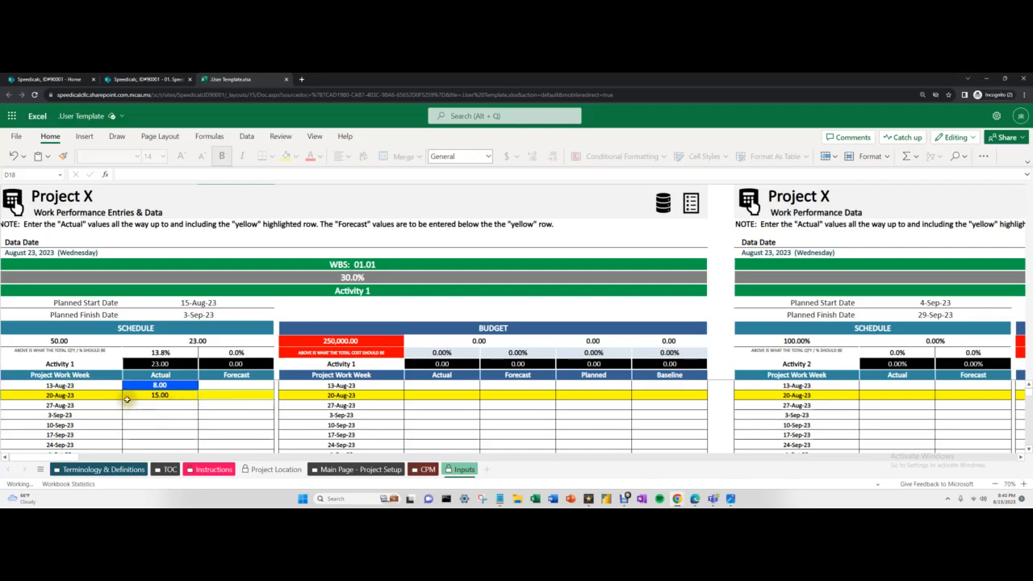
left_click_drag(220, 406, 227, 443)
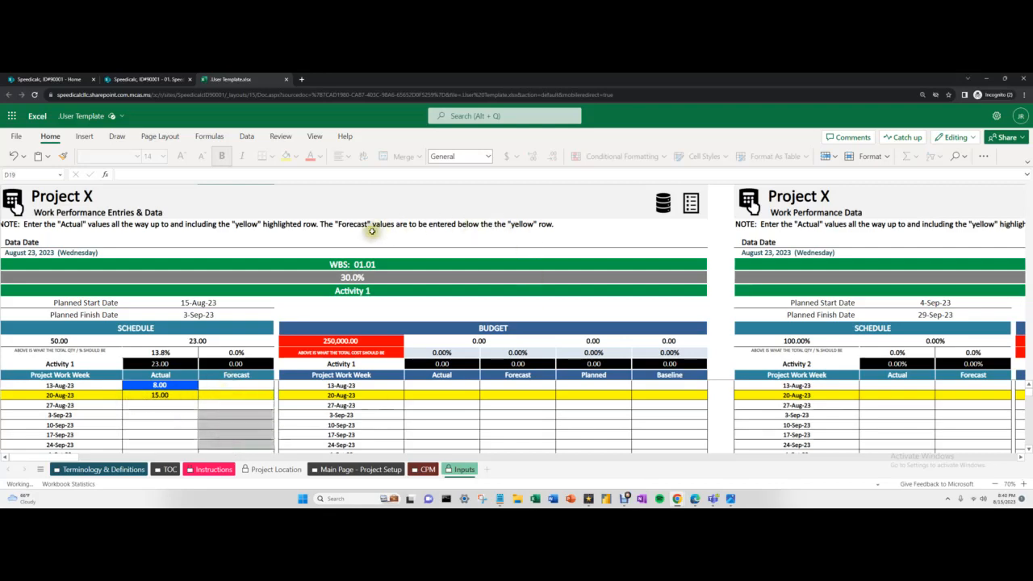
left_click(233, 408)
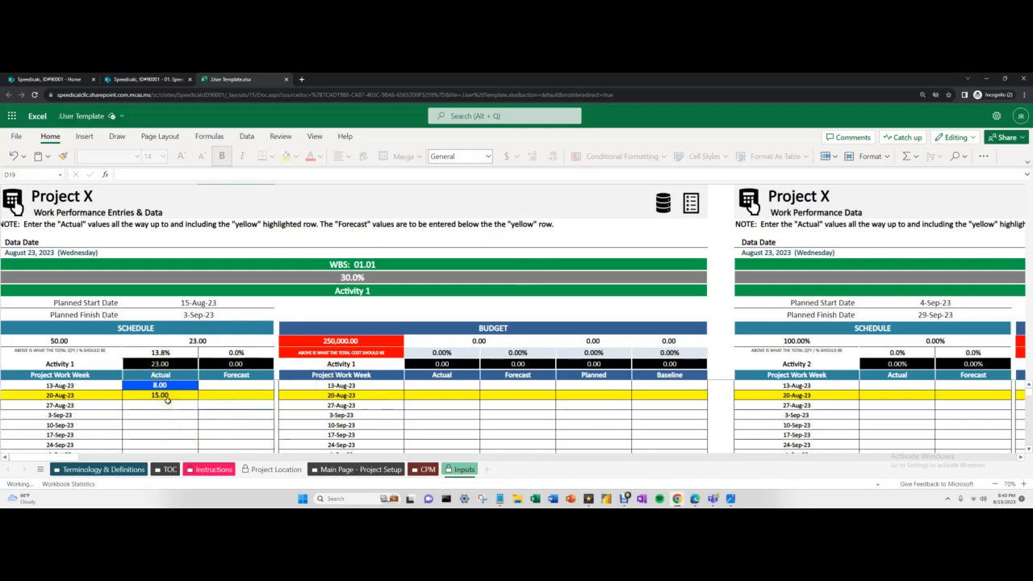
type("38")
key("Return")
key("Up")
left_click(52, 342)
left_click(209, 403)
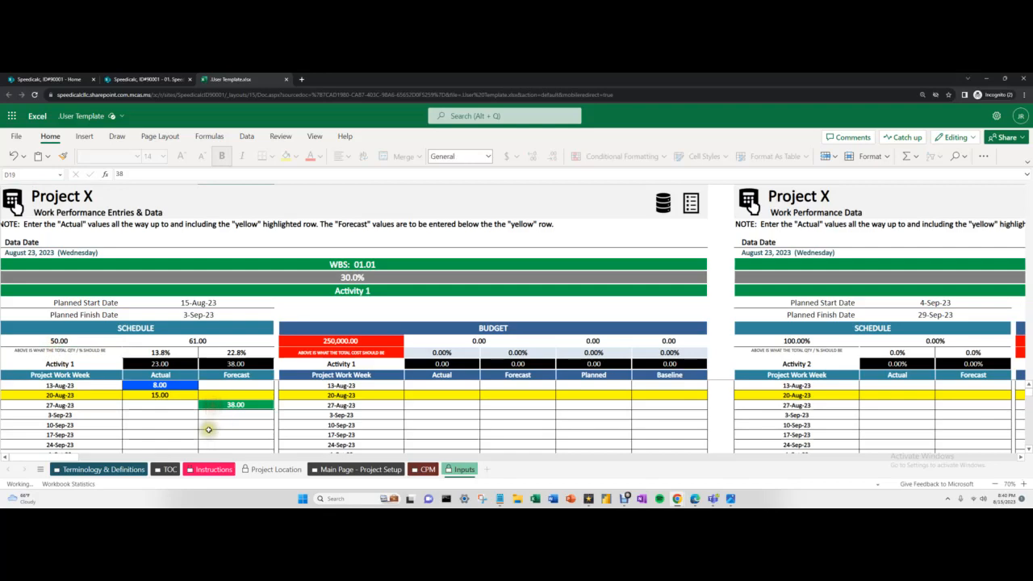
type("28")
key("Return")
Set Activity 1's schedule forecast for the 27-Aug-23 week to 27
left_click(226, 407)
type("27")
key("Return")
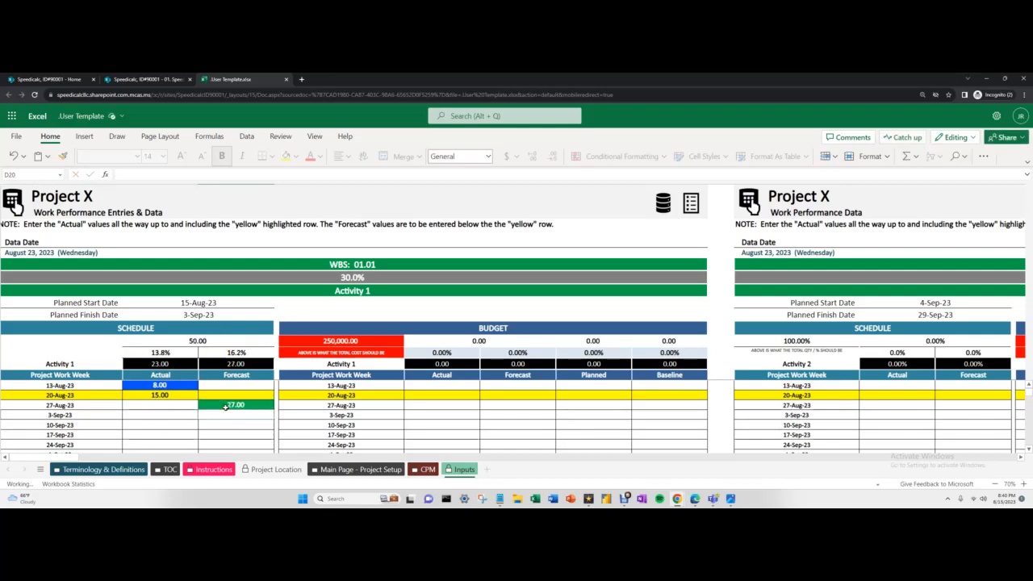
Try a forecast of 1 for Activity 1 in the 3-Sep-23 week and check the combined actual and forecast quantities against the planned total
left_click(161, 386)
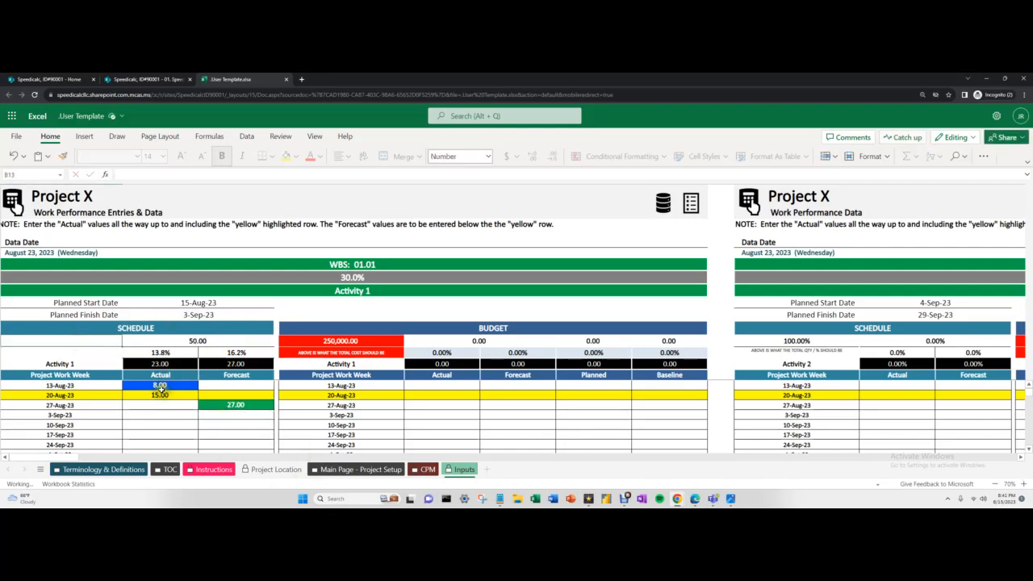
left_click(228, 417)
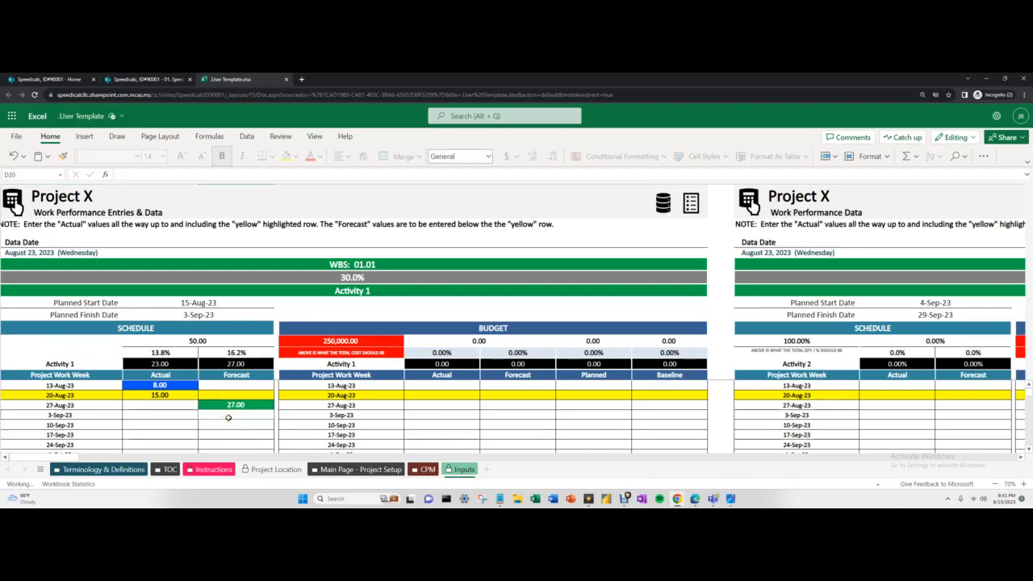
type("1")
key("Return")
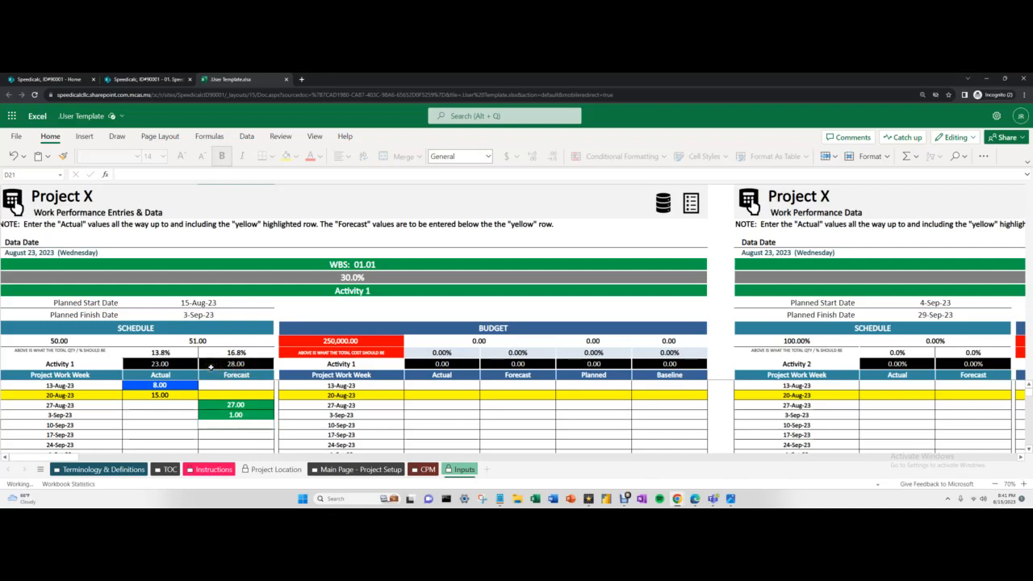
left_click_drag(187, 388, 233, 417)
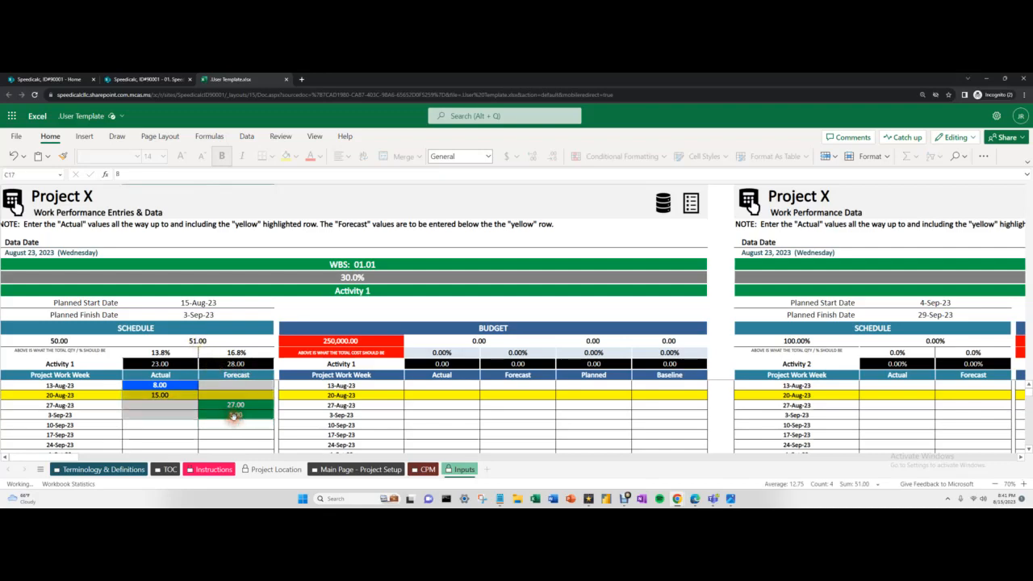
left_click(233, 417)
left_click(87, 349)
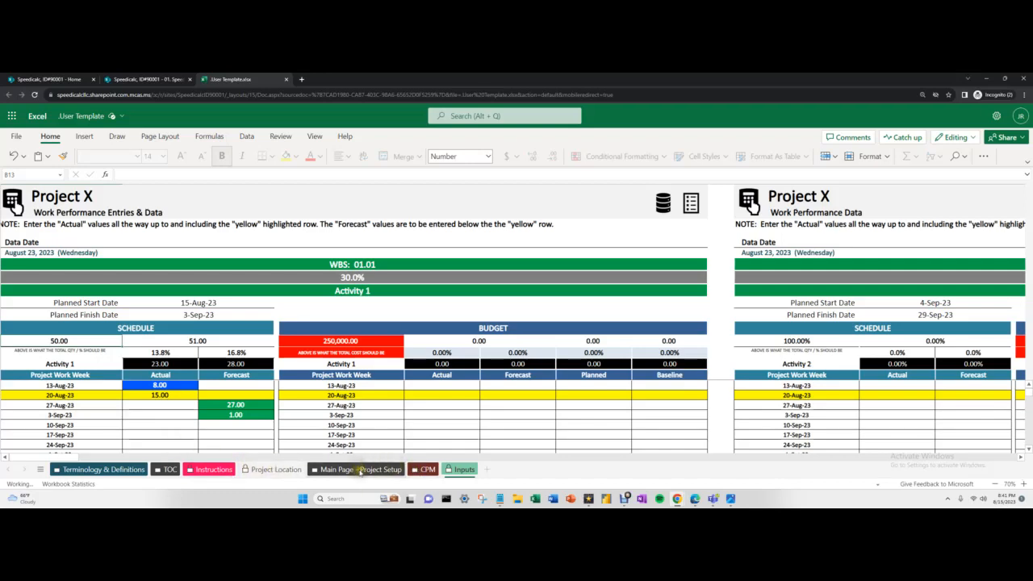
Open the main project setup page and try a Total Quantity of 51 for Activity 1
left_click(360, 470)
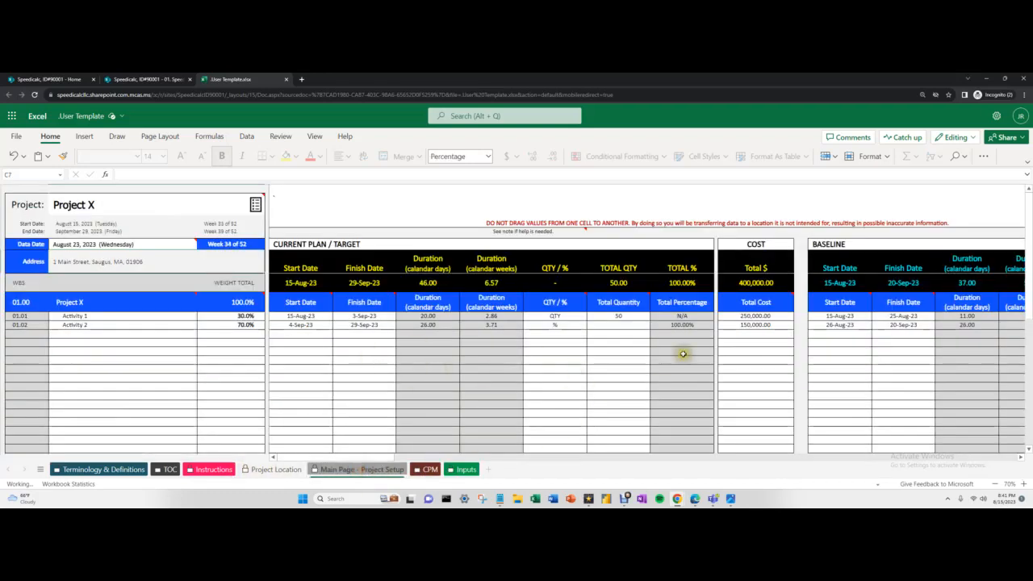
left_click(640, 316)
type("51")
key("Return")
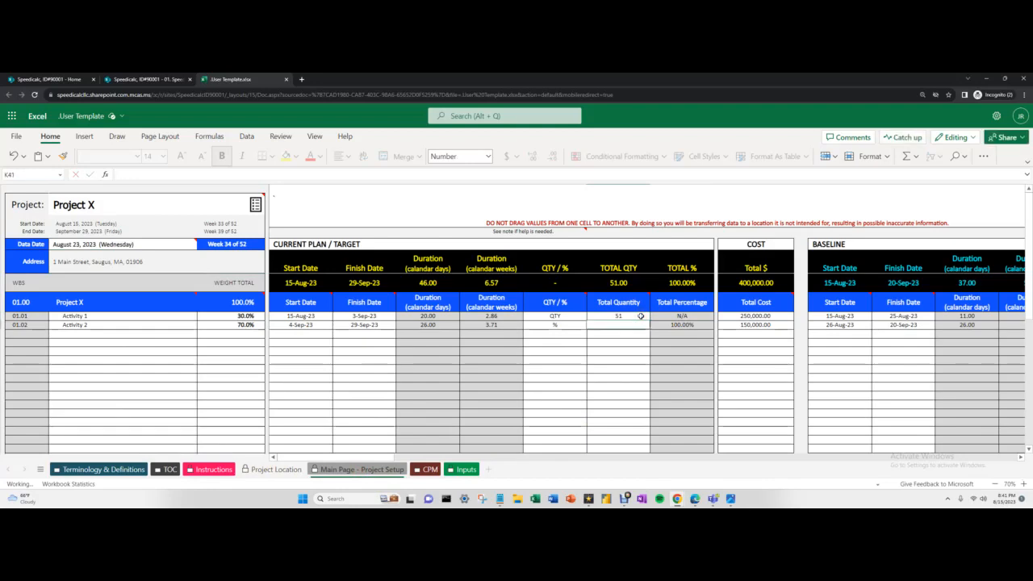
Return to the Inputs sheet and view Activity 1's Budget section and its total cost cell, up to Activity 2's section
left_click(462, 470)
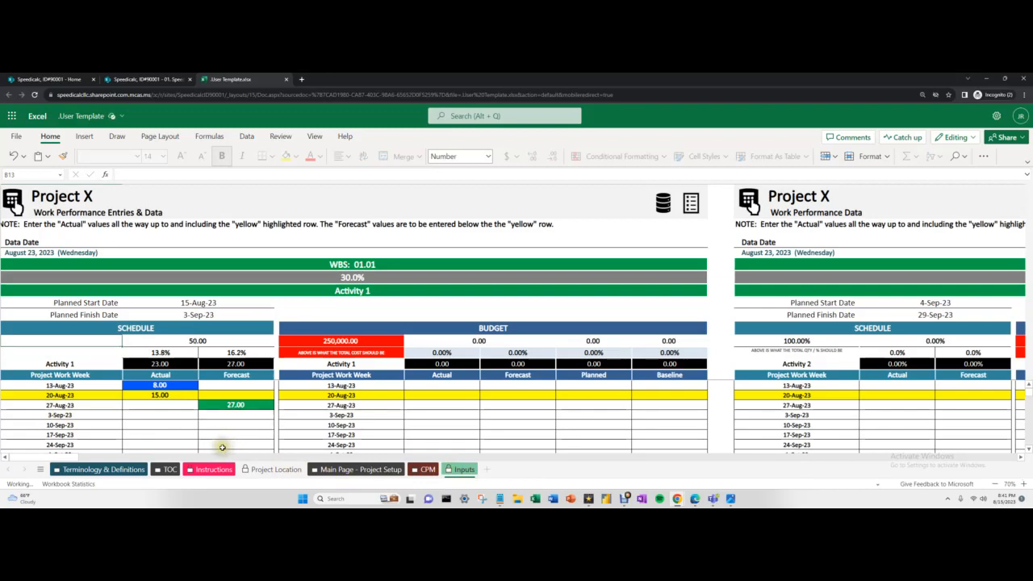
left_click(235, 430)
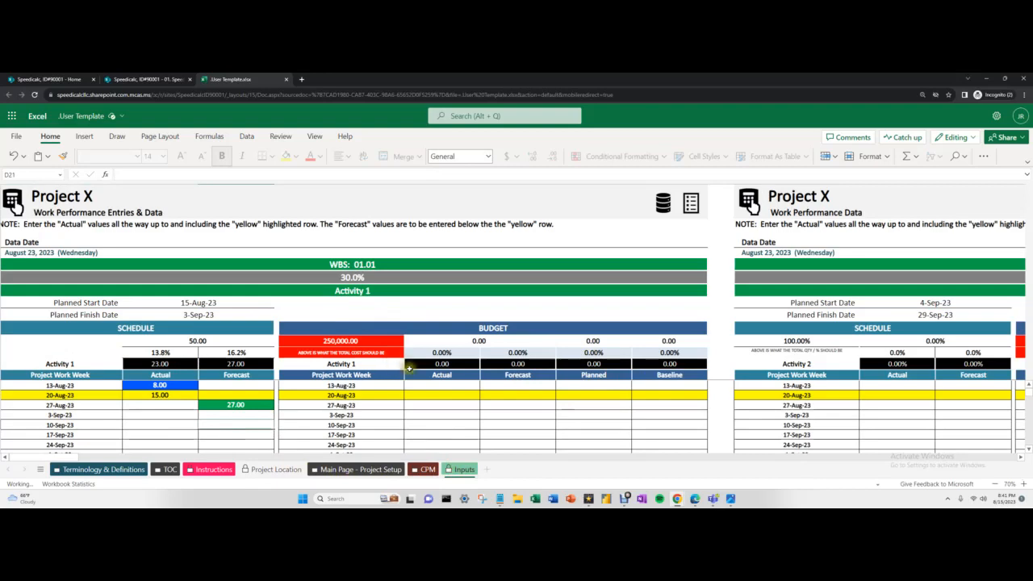
left_click(344, 342)
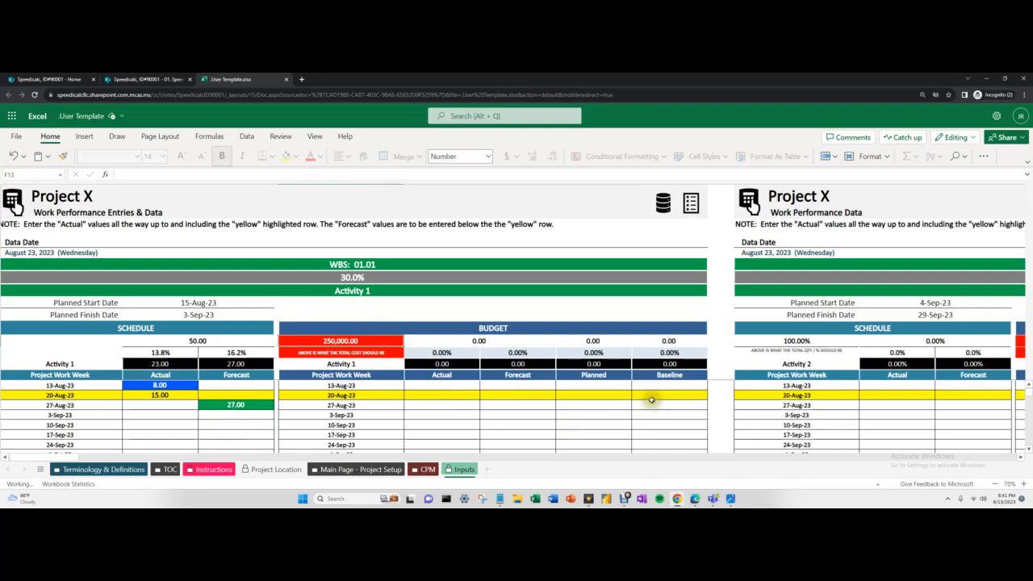
scroll(651, 400, "down", 3)
scroll(651, 400, "right", 2)
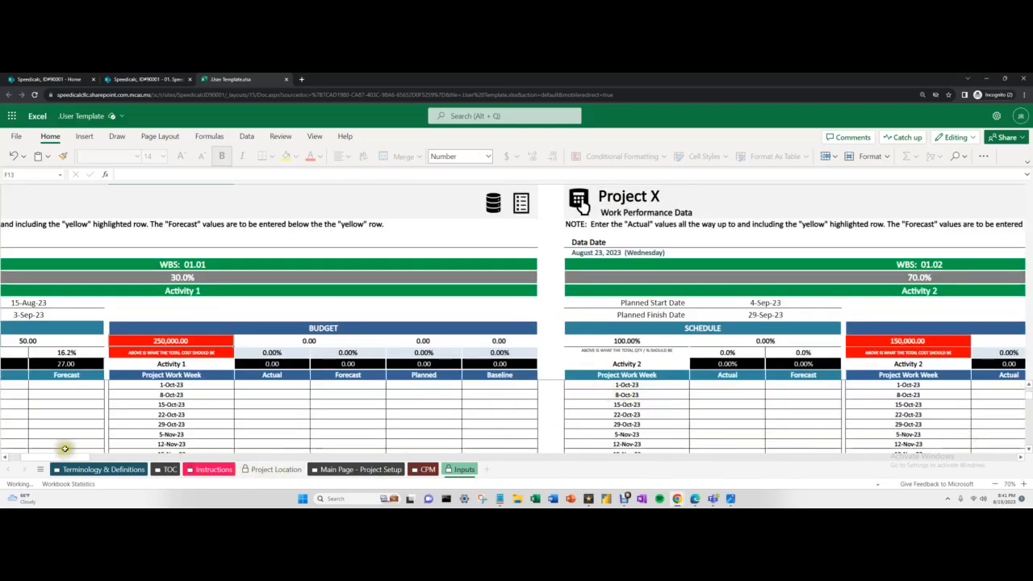
Enter Activity 1's Baseline budget as 45,000 for the 13-Aug-23 week and 50,000 for the 20-Aug-23 week
left_click_drag(66, 457, 15, 457)
scroll(565, 375, "down", 1)
scroll(409, 388, "up", 3)
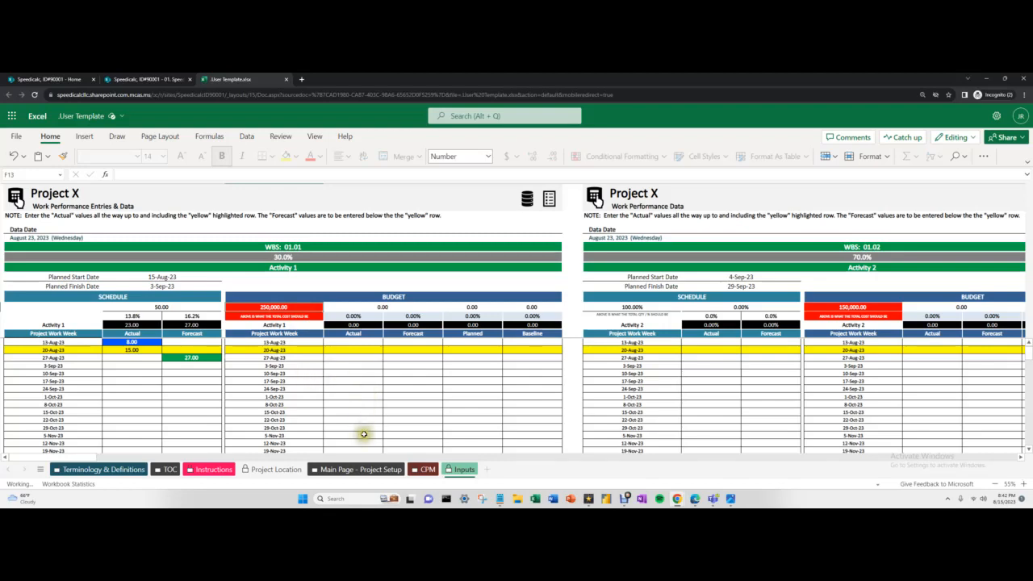
left_click(475, 401)
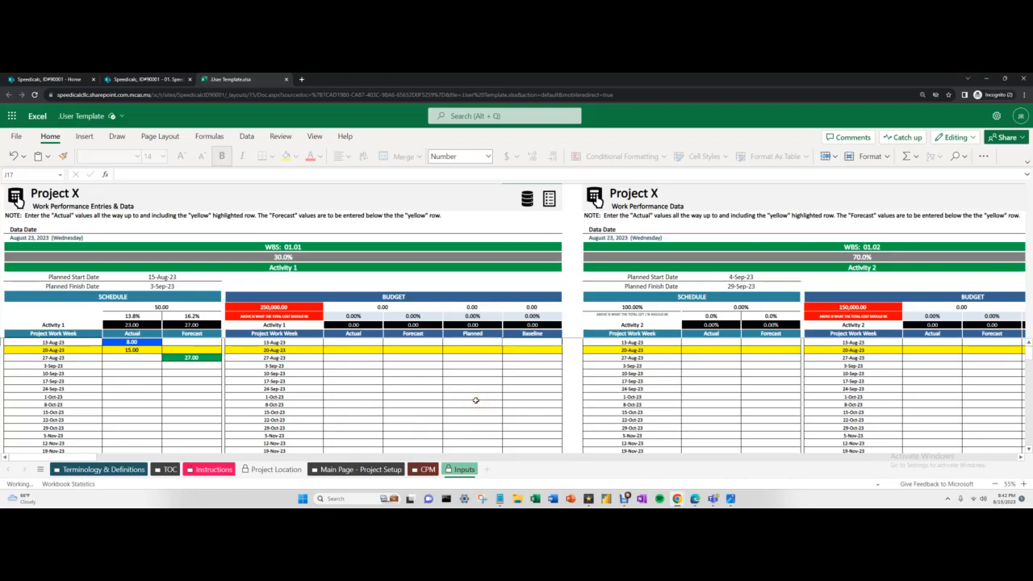
type("45000")
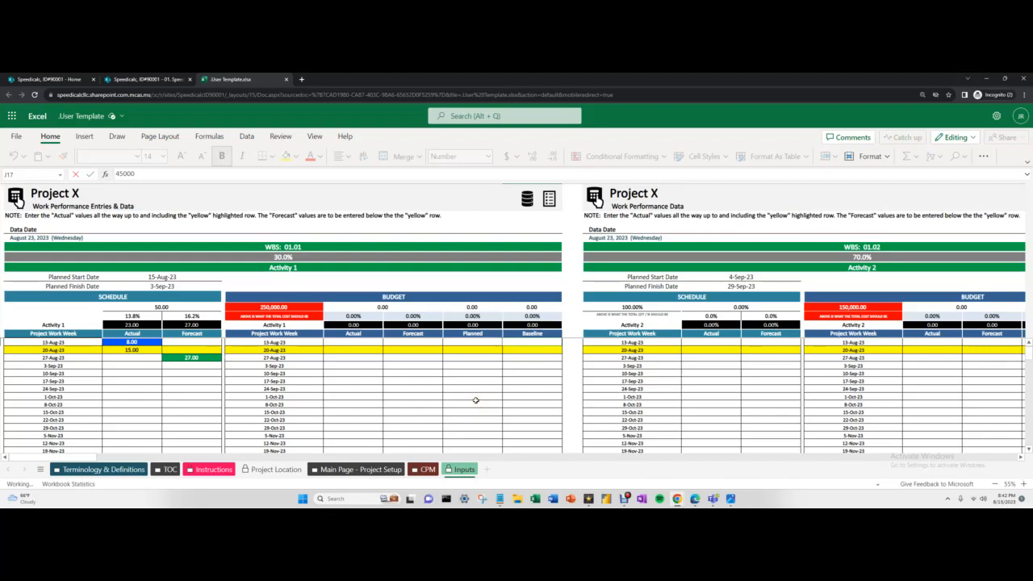
key("Return")
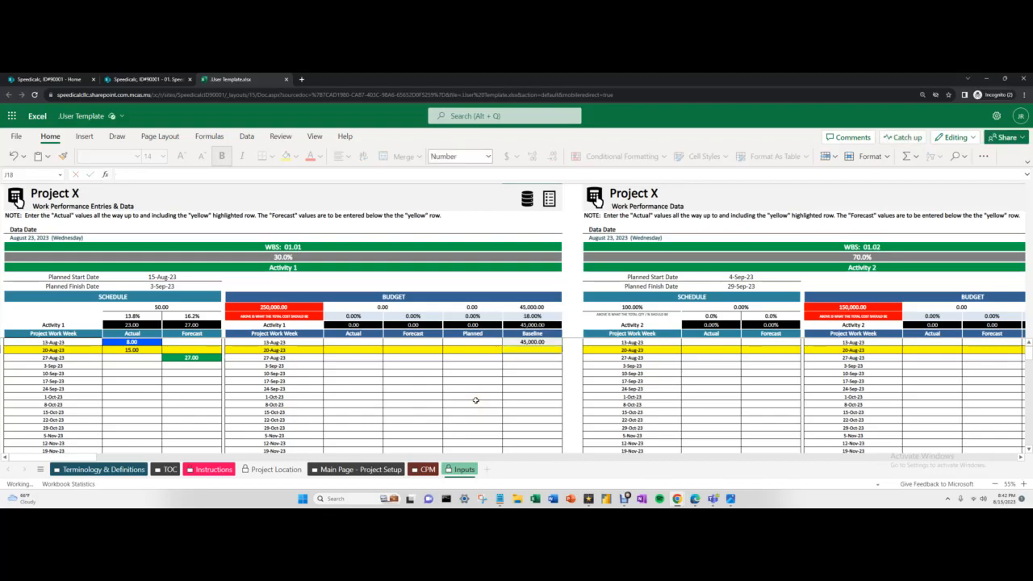
type("50")
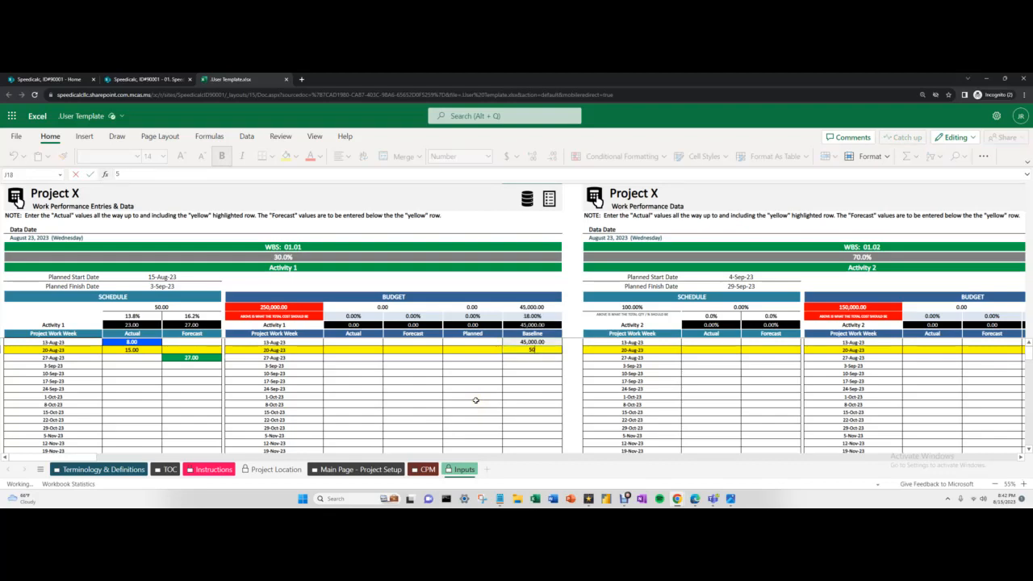
type(",000")
key("Return")
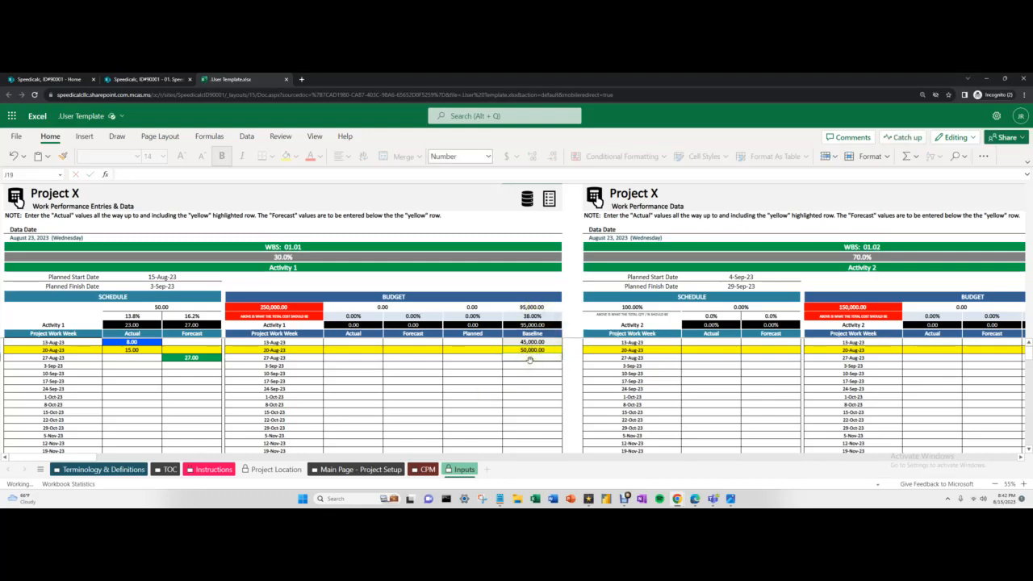
type("9")
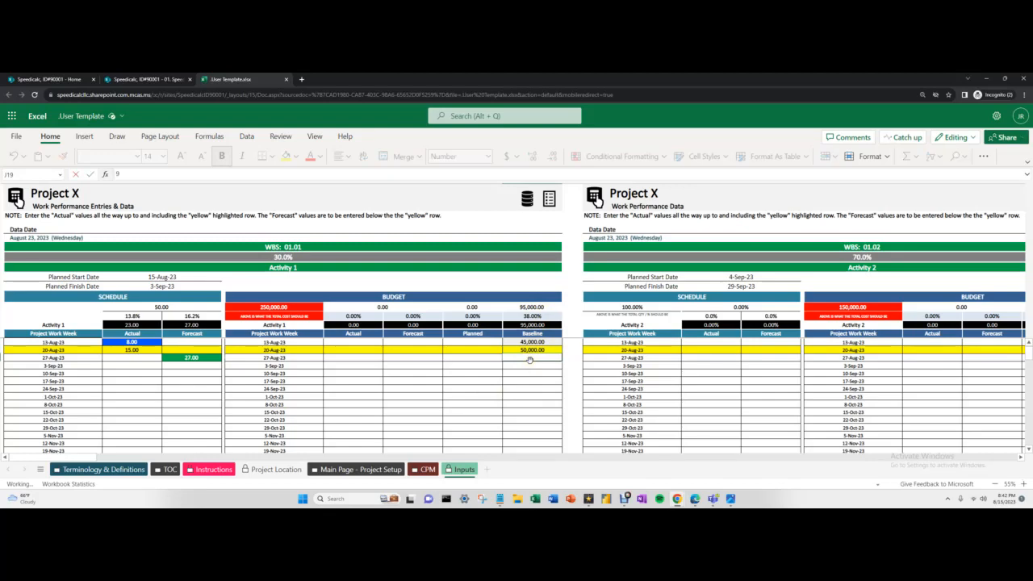
type("0,000")
key("Return")
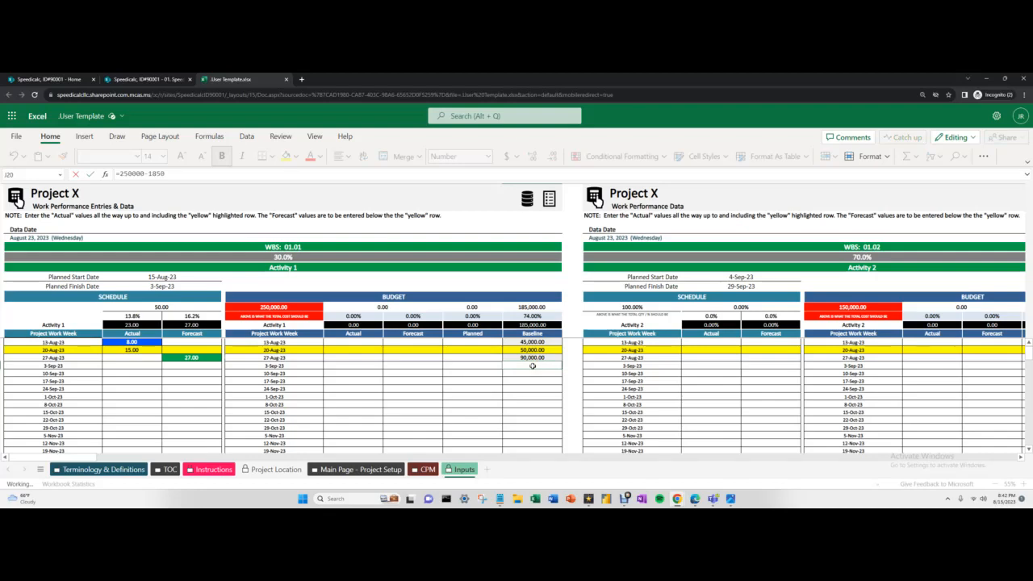
type("0")
key("Return")
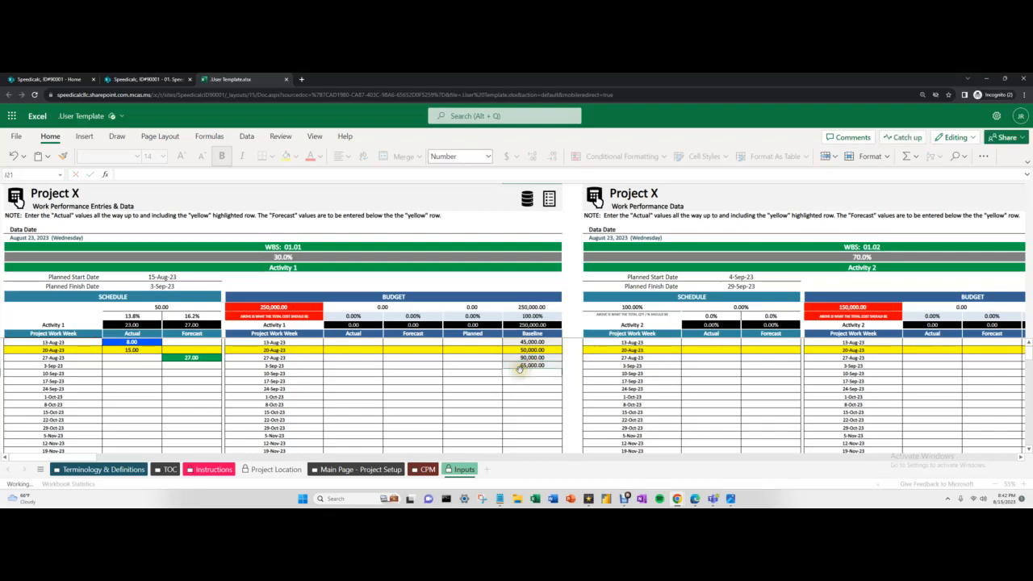
Enter Activity 1's Planned budget as 85,000 for the 13-Aug-23 week and 95,000 for the 20-Aug-23 week
left_click(489, 342)
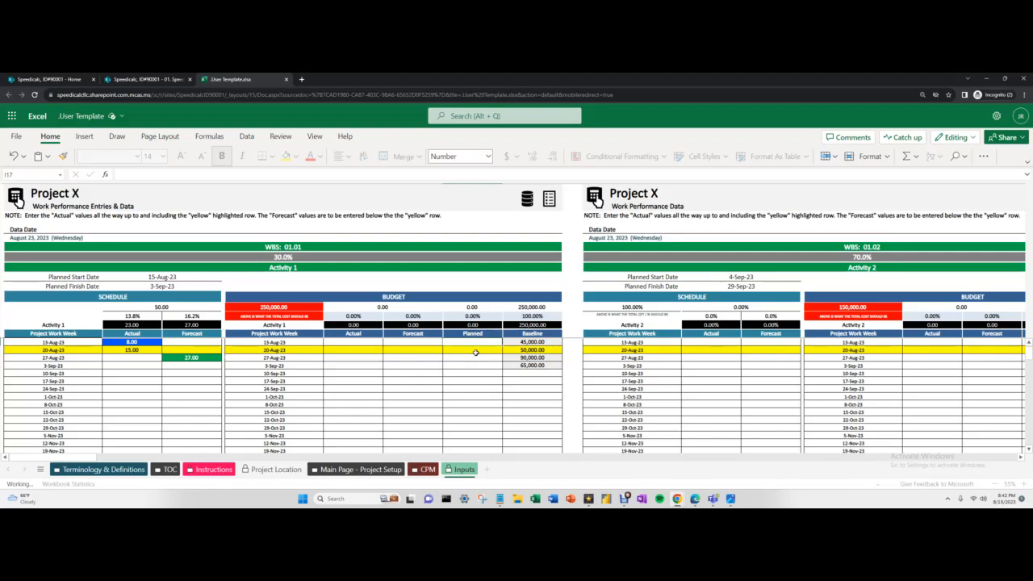
type("85,000")
key("Return")
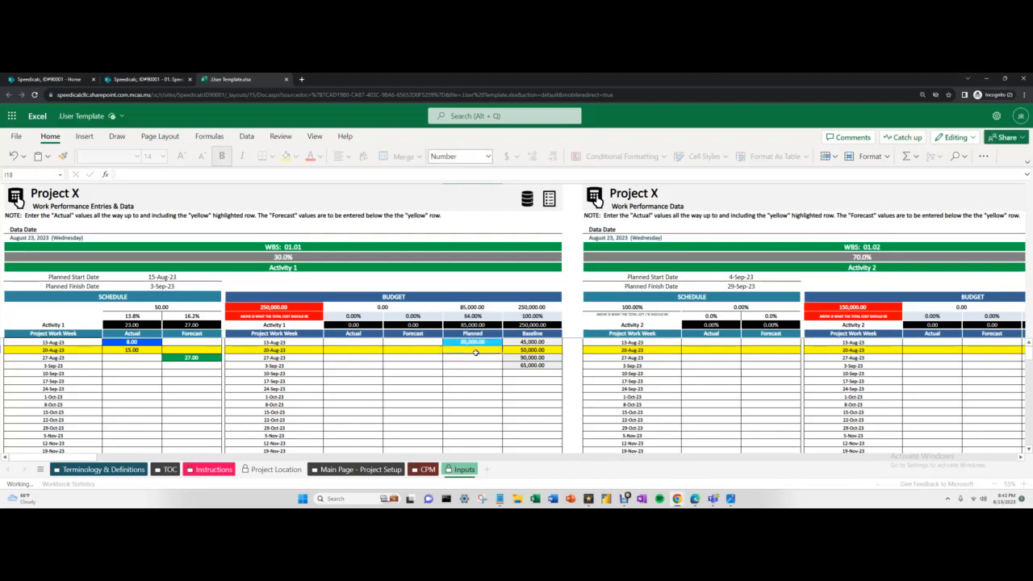
type("9")
type("5,00")
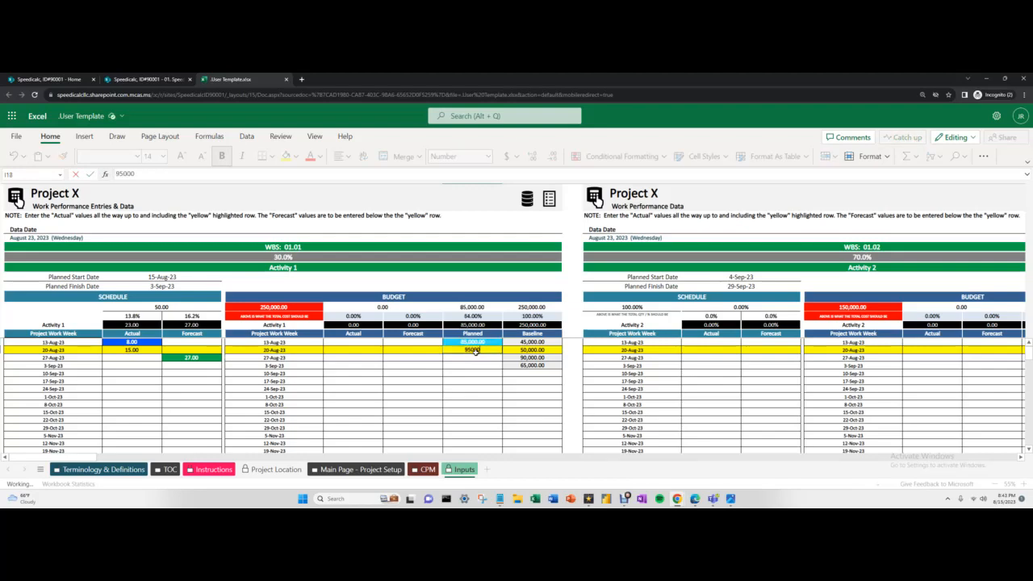
type("0")
key("Return")
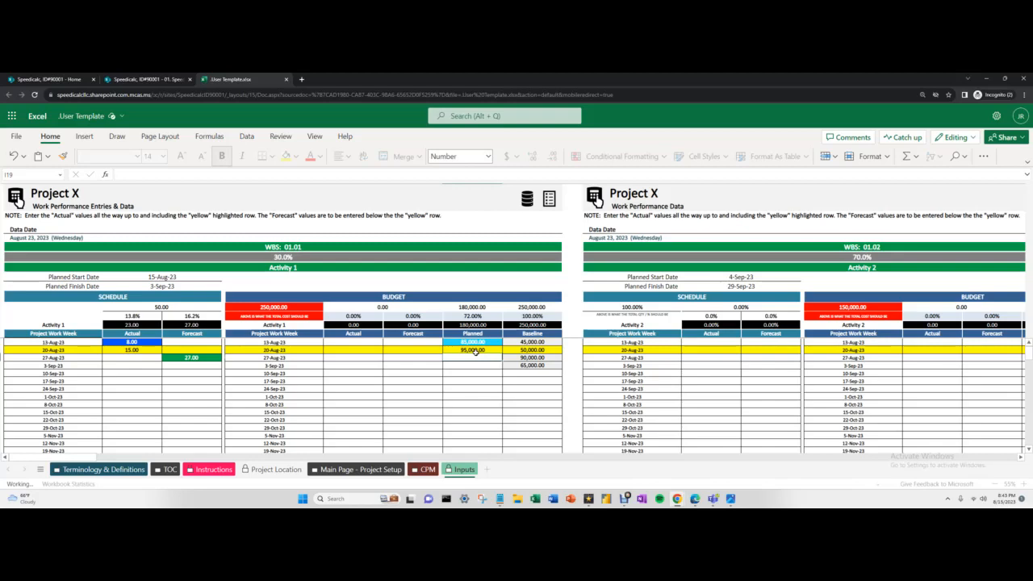
Set Activity 1's Planned budget for the 27-Aug-23 week to 70,000 and check the required total cost
type("75,")
type("00")
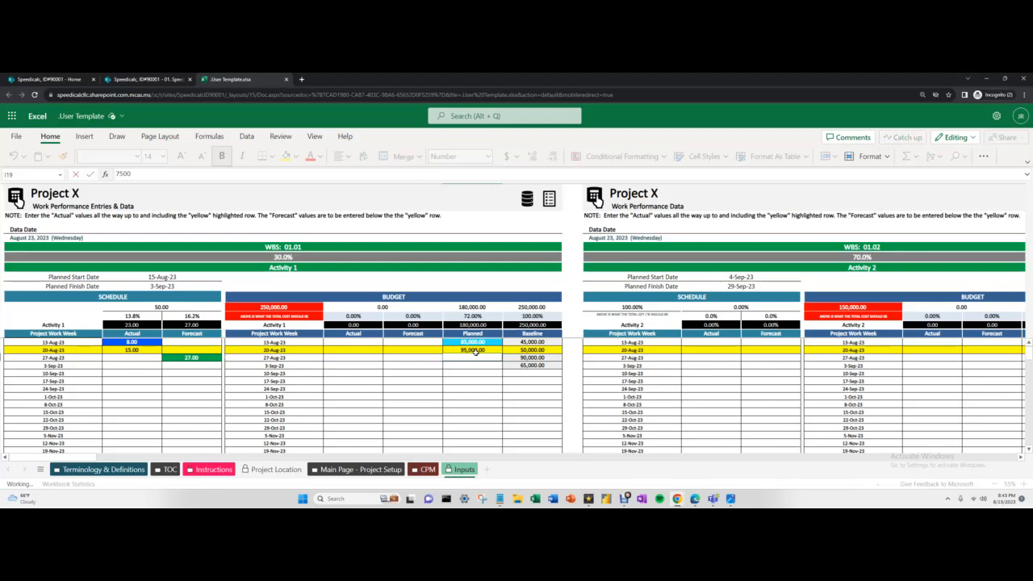
type("0")
key("Return")
key("Up")
type("70,000")
key("Return")
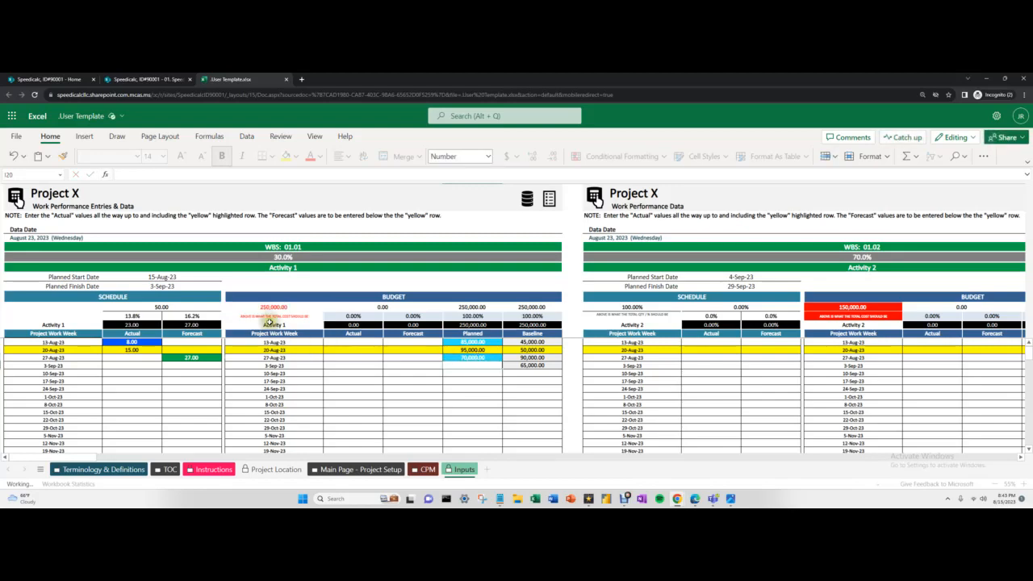
left_click(261, 308)
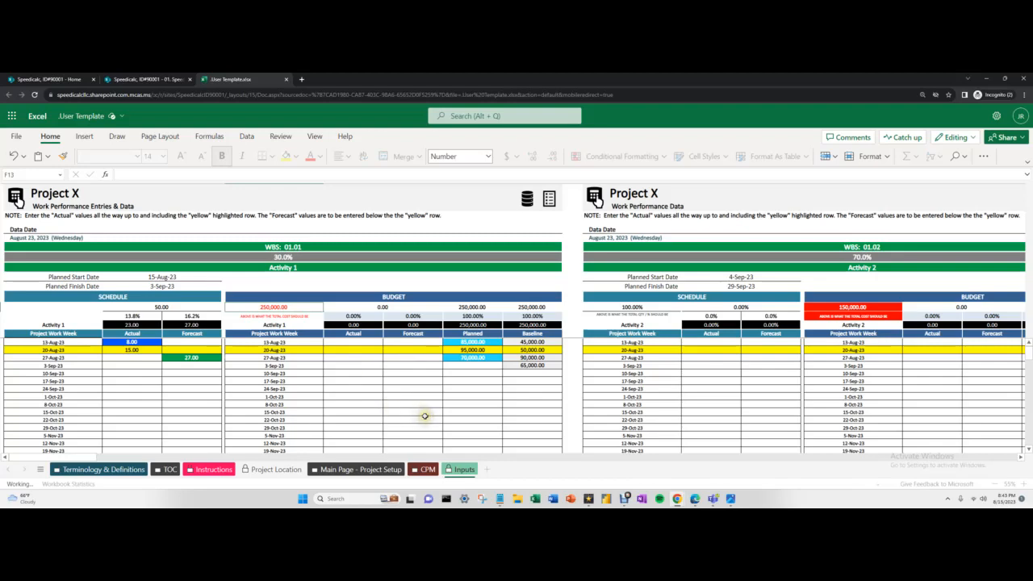
Enter Activity 1's Actual budget as 125,000 for the 13-Aug-23 week and 45,000 for the 20-Aug-23 week
left_click(369, 342)
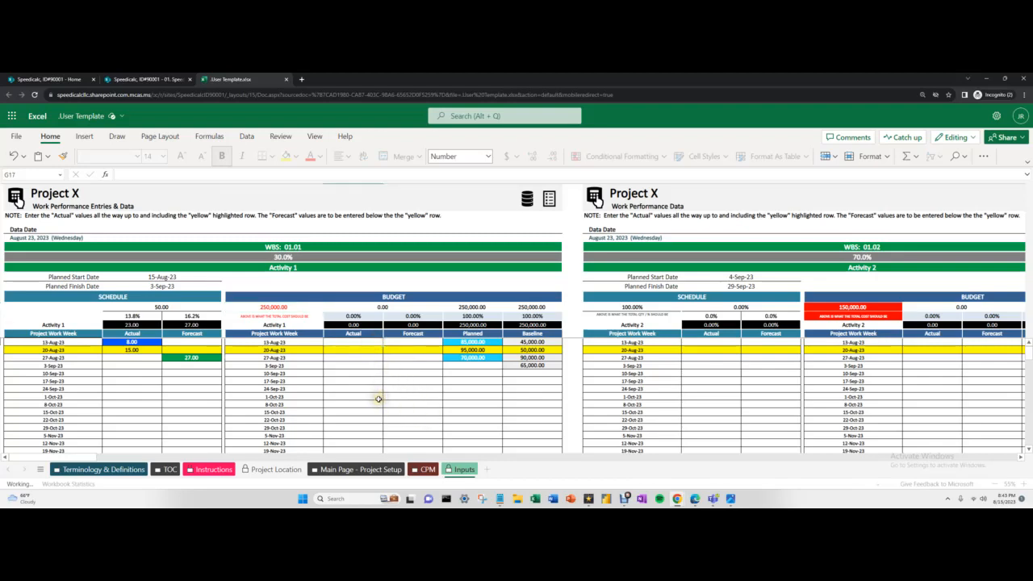
type("125,")
type("00")
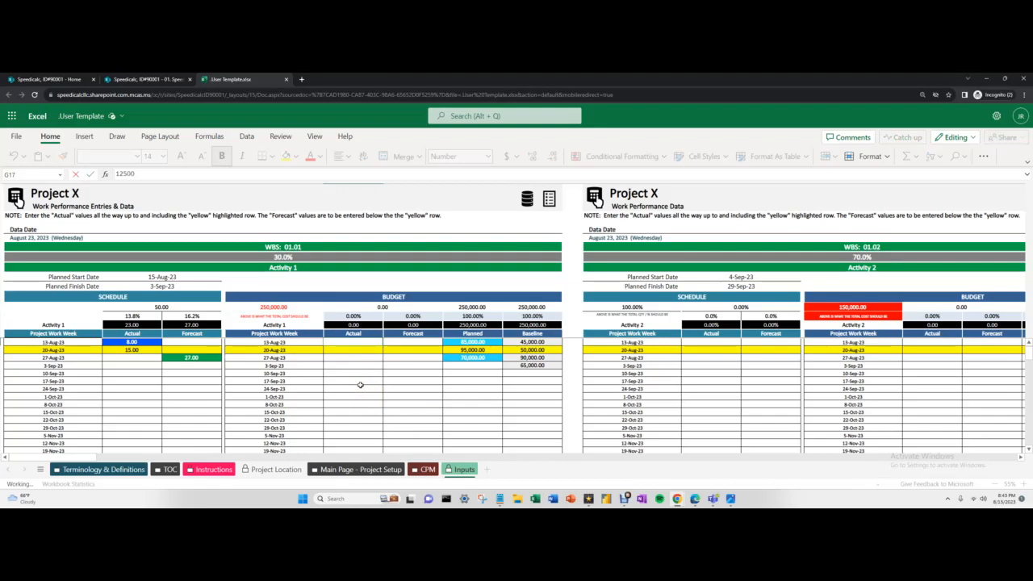
type("0")
key("Return")
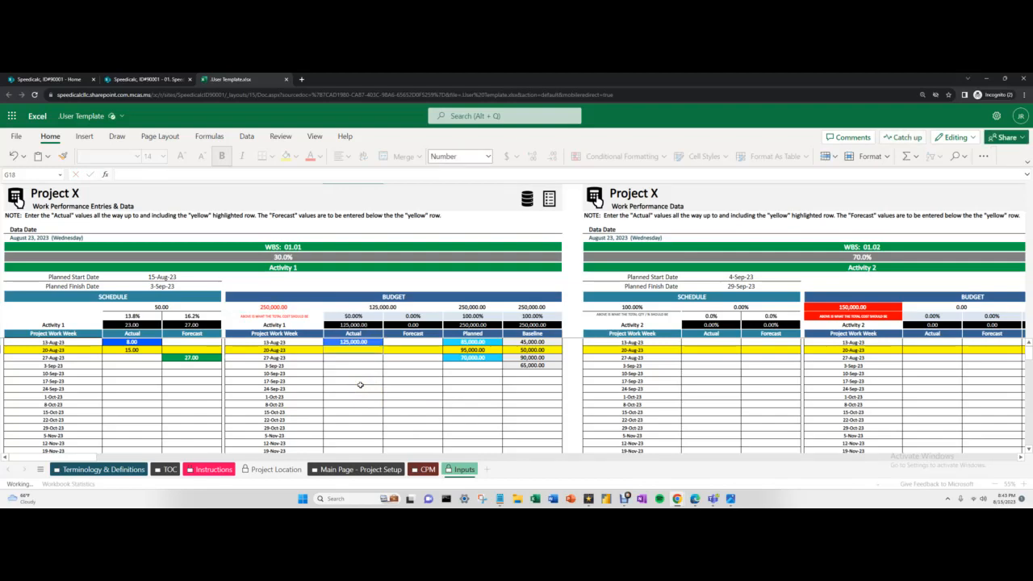
type("45,")
type("00")
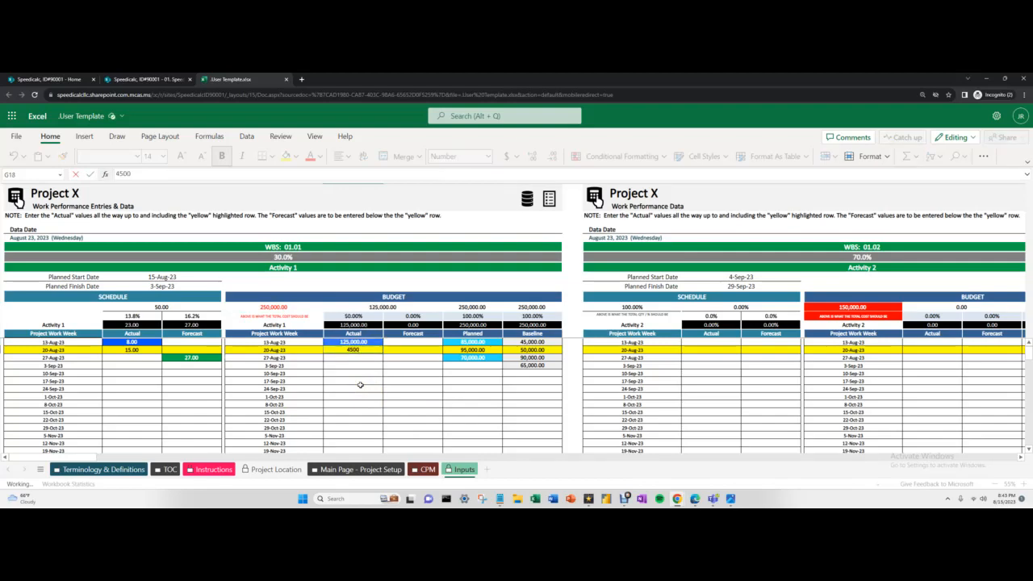
type("0")
key("Return")
key("Tab")
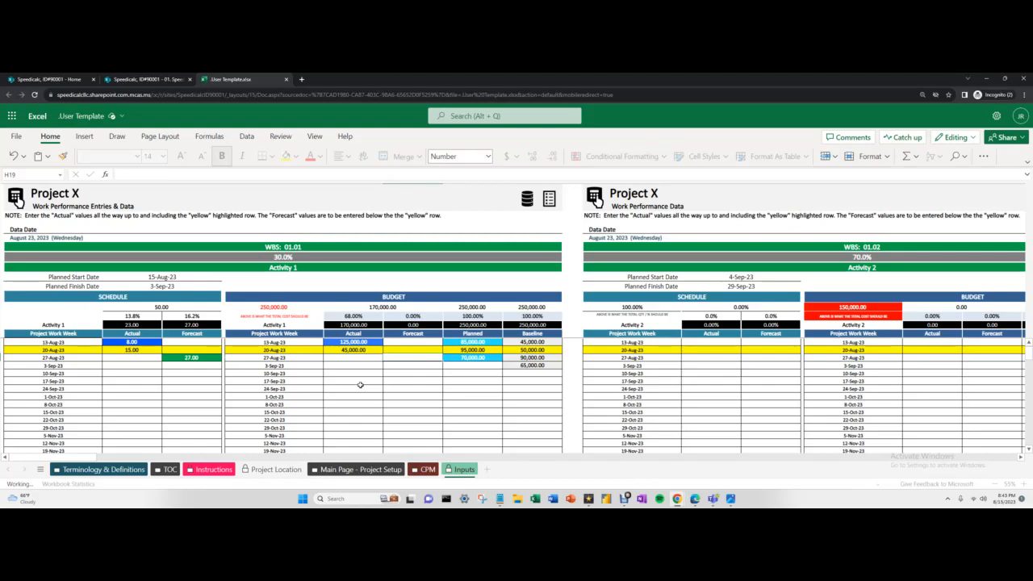
type("=250000-")
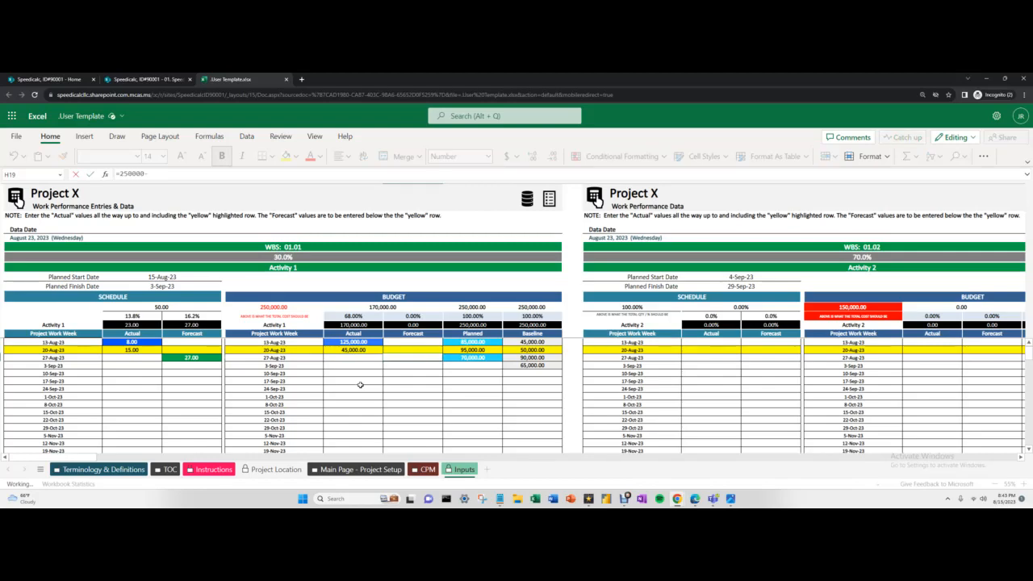
type("17000")
key("Return")
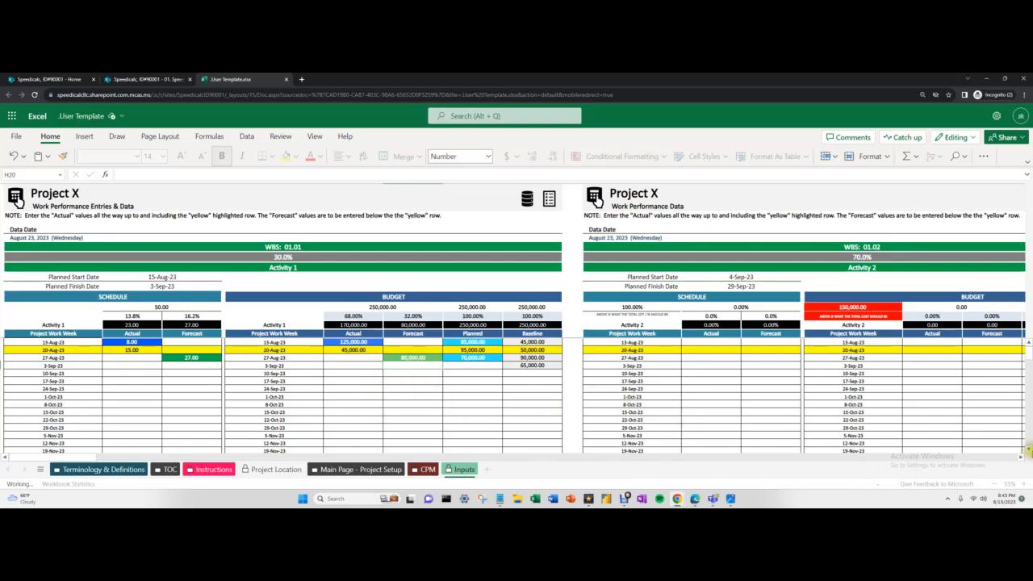
Compare Activity 2's planned start date with Activity 1's planned start and finish dates and its 3-Sep-23 schedule row
left_click_drag(1023, 457, 1022, 457)
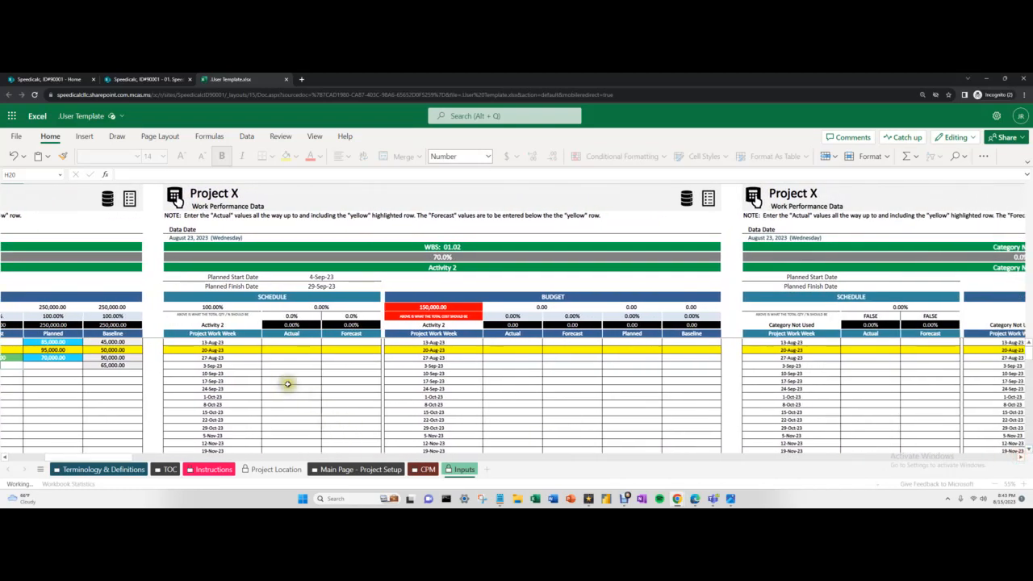
left_click(300, 277)
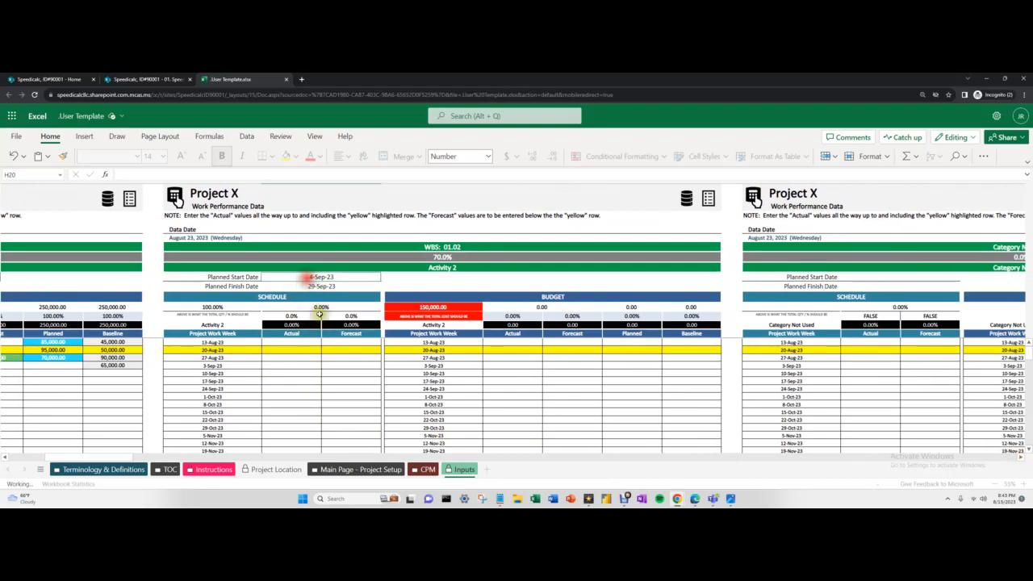
left_click_drag(105, 457, 48, 457)
left_click(153, 277)
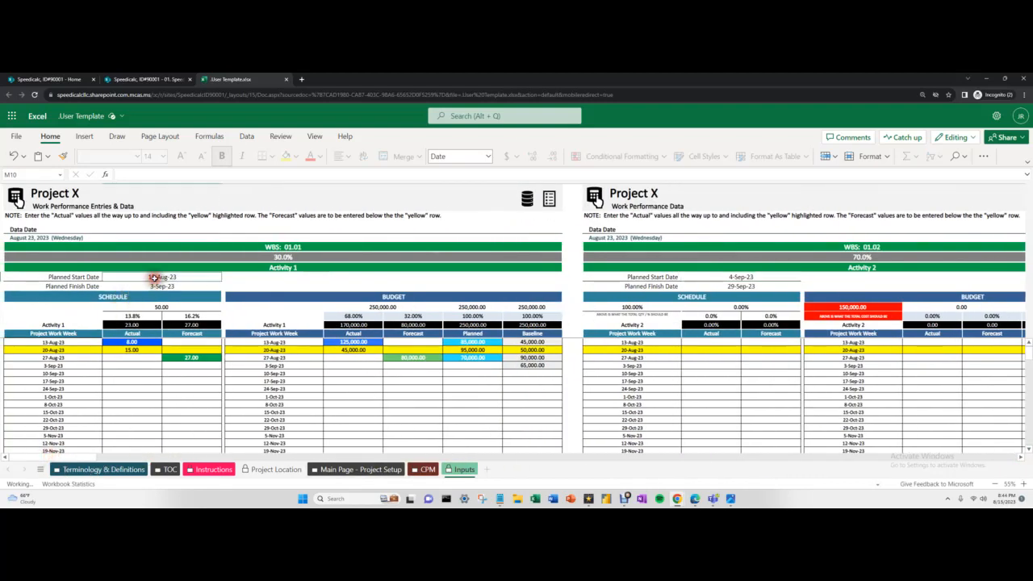
left_click(152, 287)
left_click(69, 367)
left_click(171, 367)
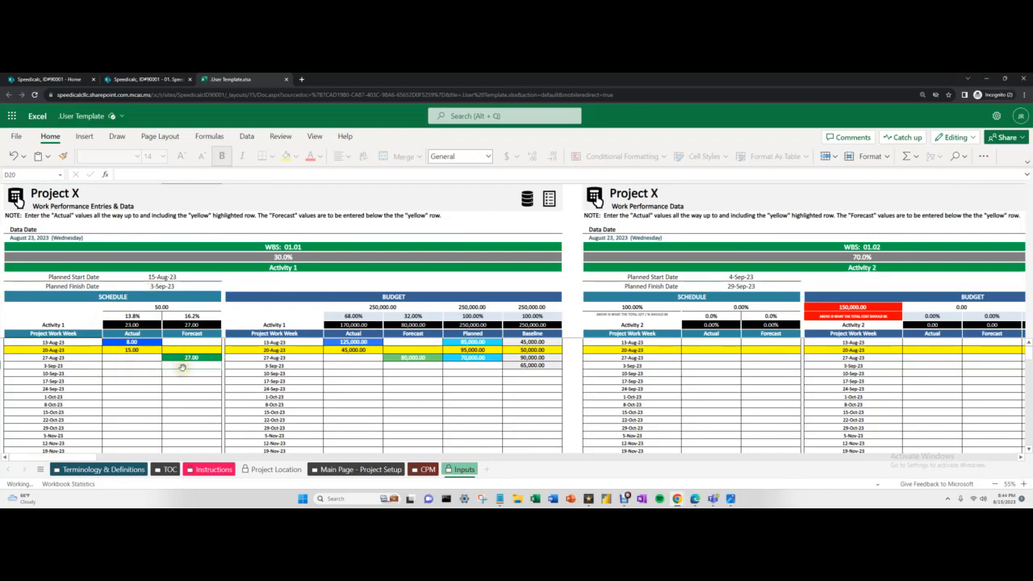
Examine Activity 2's planned dates and its Schedule Actual and Forecast cells above and below the yellow 20-Aug-23 row
left_click(1019, 458)
left_click(1020, 458)
left_click_drag(1019, 457, 1019, 459)
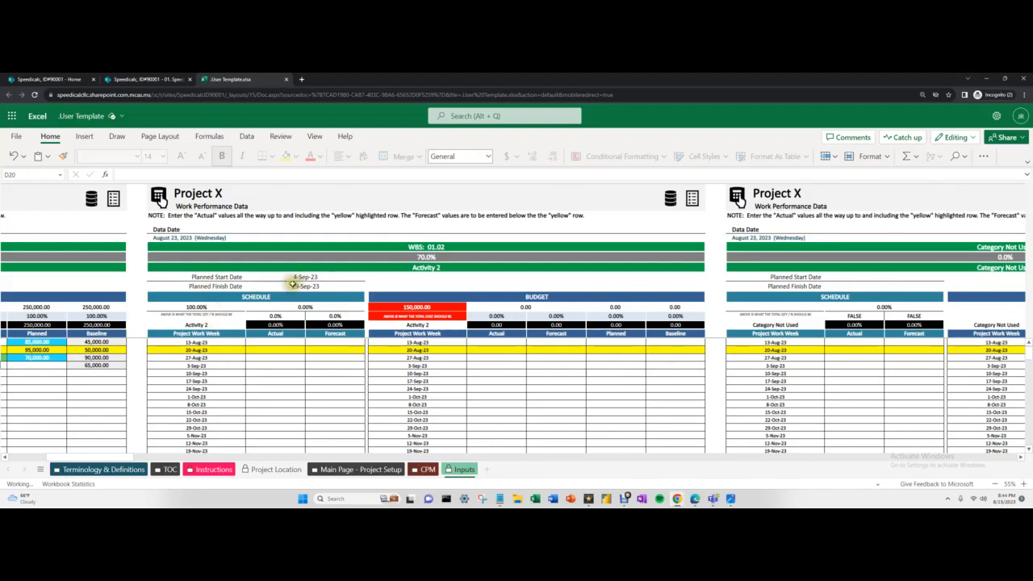
scroll(309, 322, "down", 1)
scroll(264, 373, "up", 1)
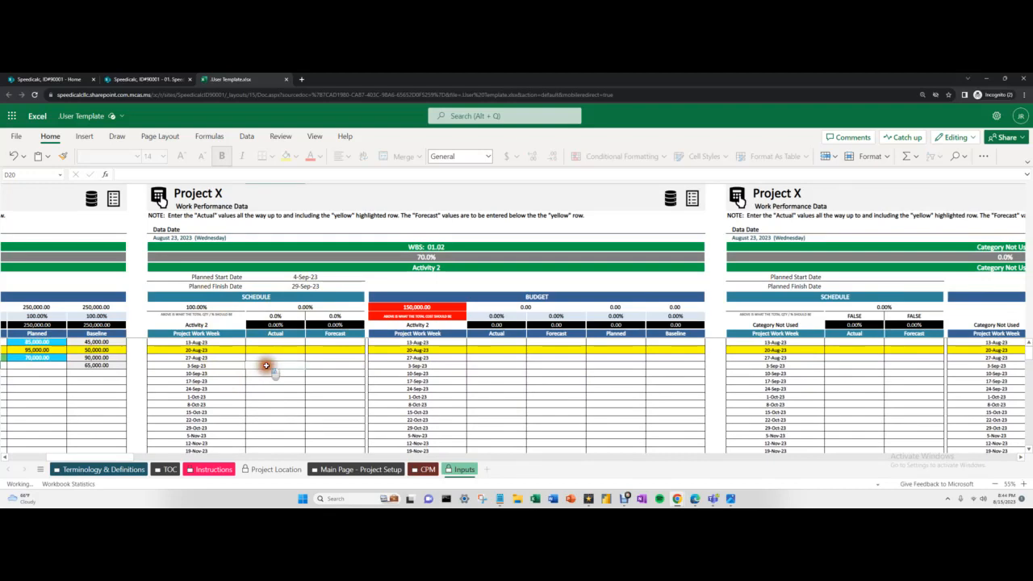
left_click(258, 352)
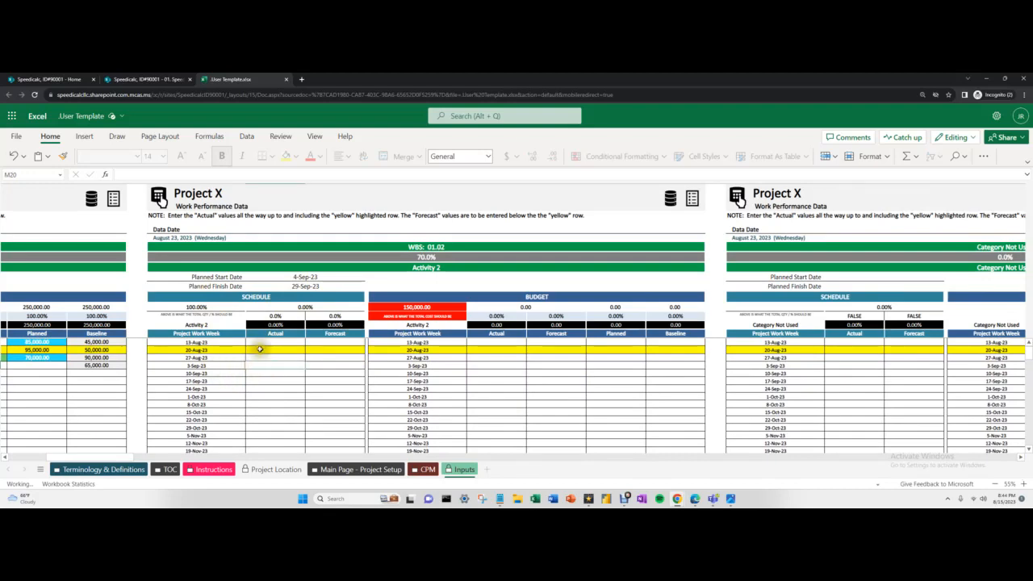
left_click_drag(261, 343, 261, 353)
left_click(259, 365)
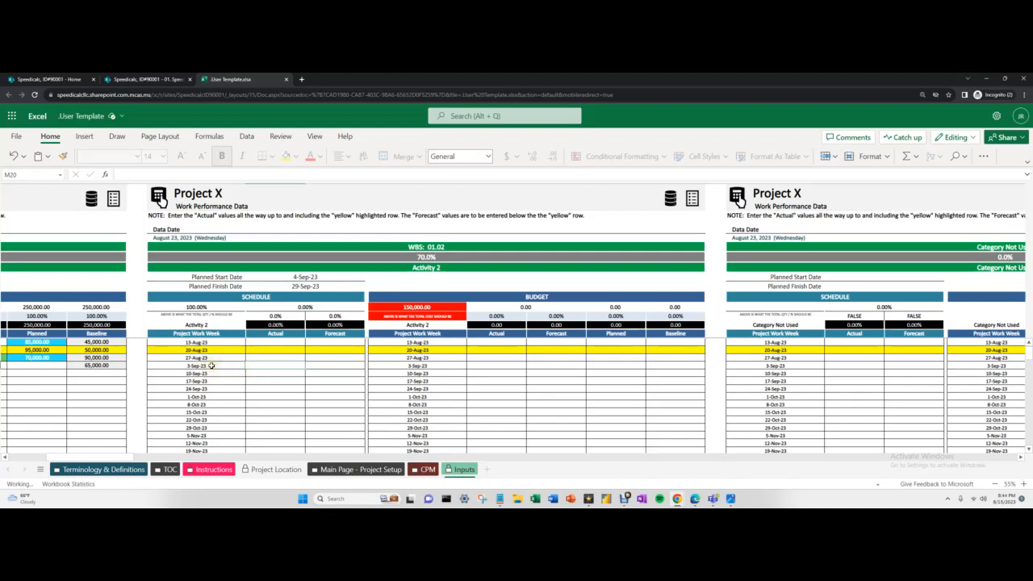
left_click(323, 364)
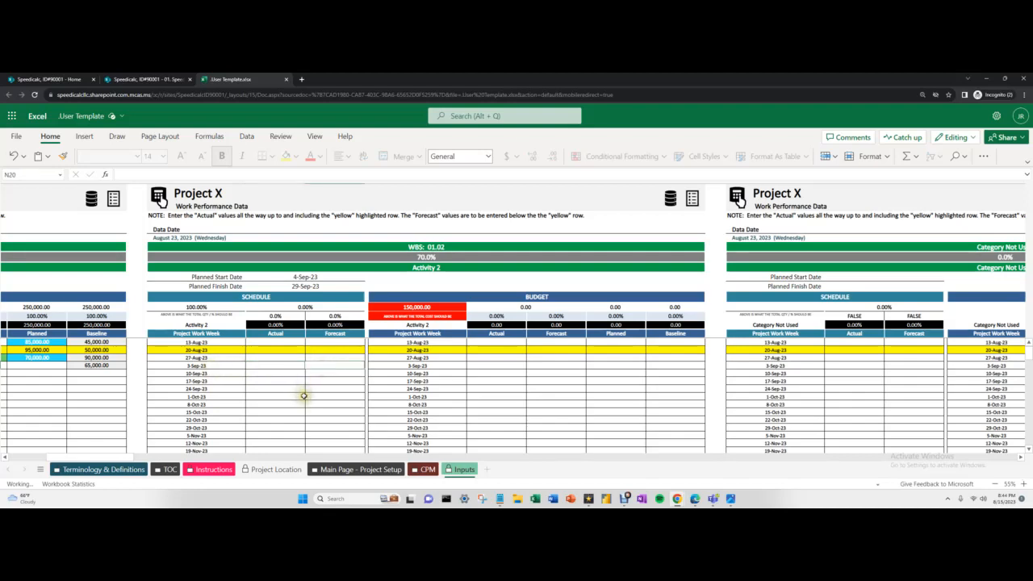
left_click(283, 350)
left_click_drag(282, 357, 281, 399)
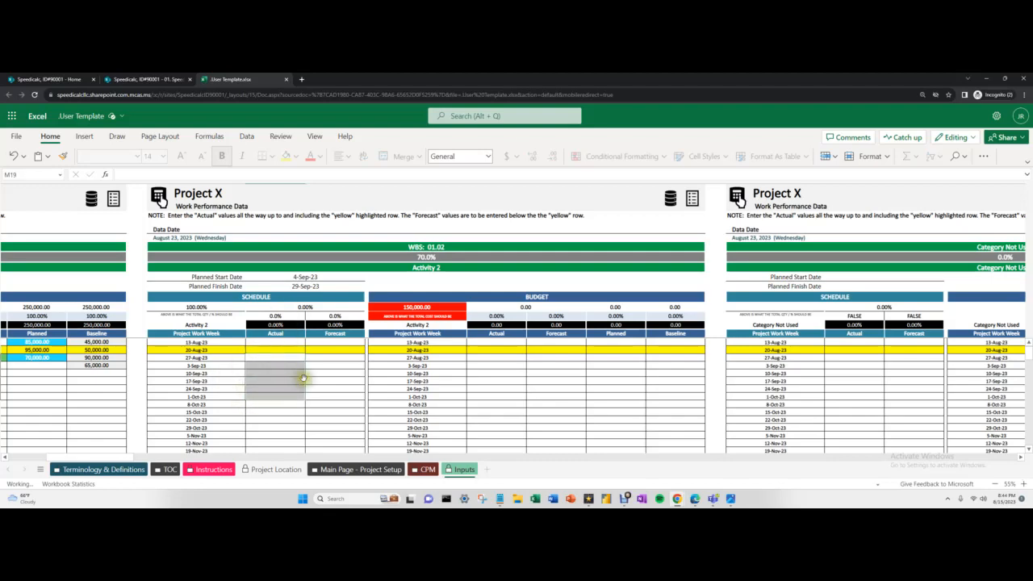
left_click(329, 364)
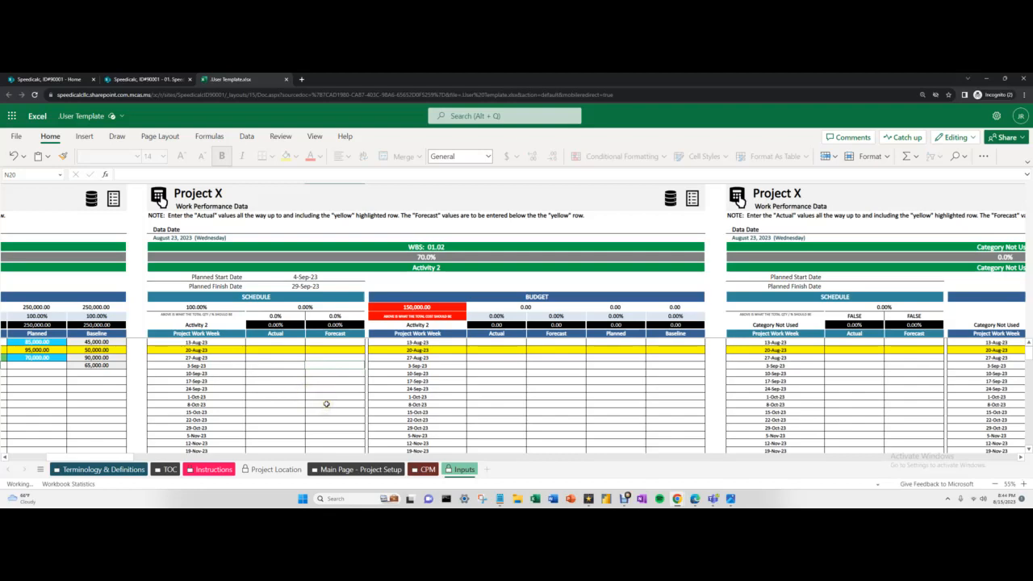
left_click(323, 349)
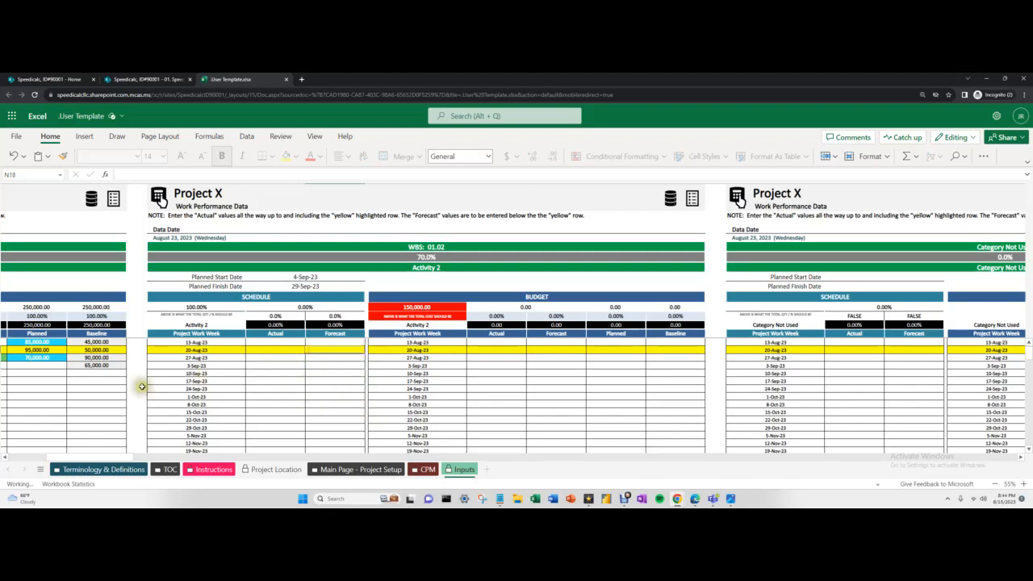
Enter Activity 2's Schedule Forecast as 25% for the 3-Sep-23 week and 15% for the 10-Sep-23 week
left_click(333, 364)
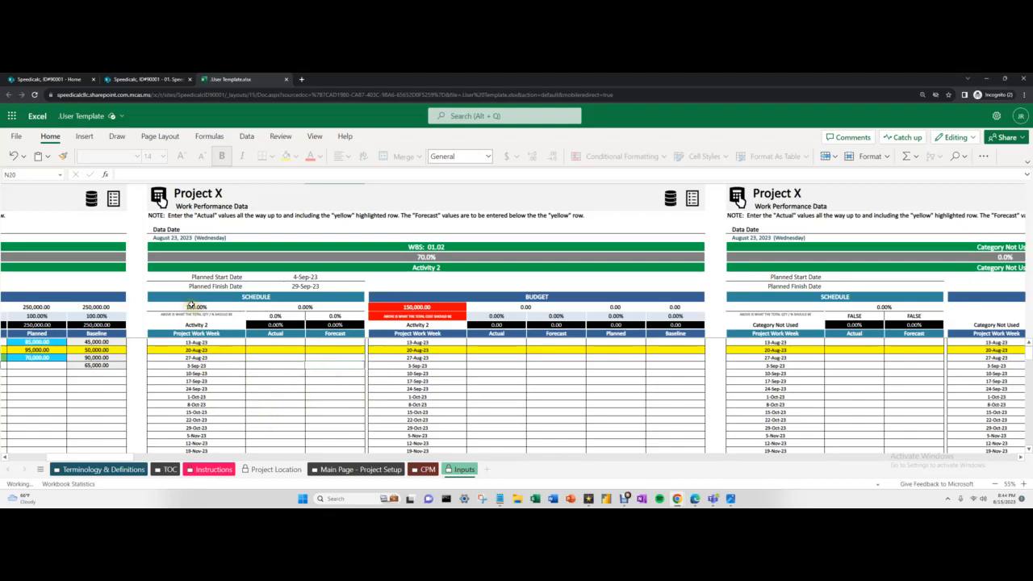
type("25")
key("Return")
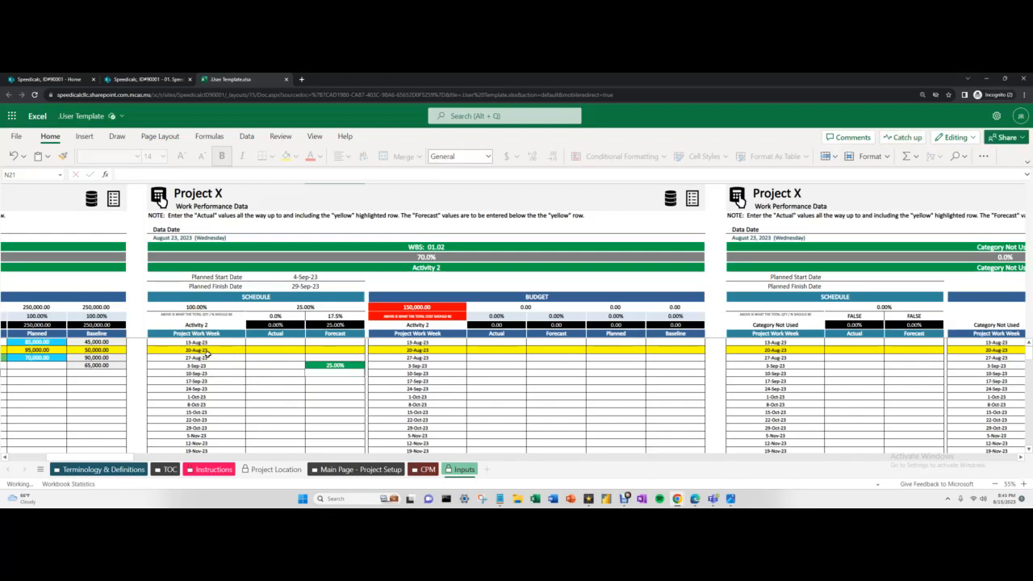
type("15")
key("Return")
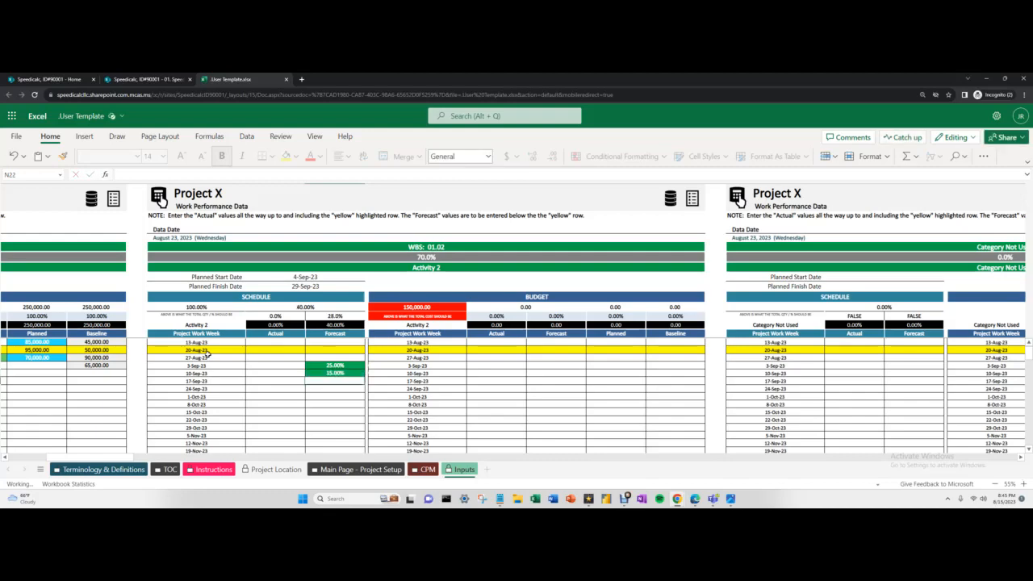
Enter Activity 2's Schedule Forecast as 20% for the 17-Sep-23 week and 40% for the 24-Sep-23 week
left_click(188, 174)
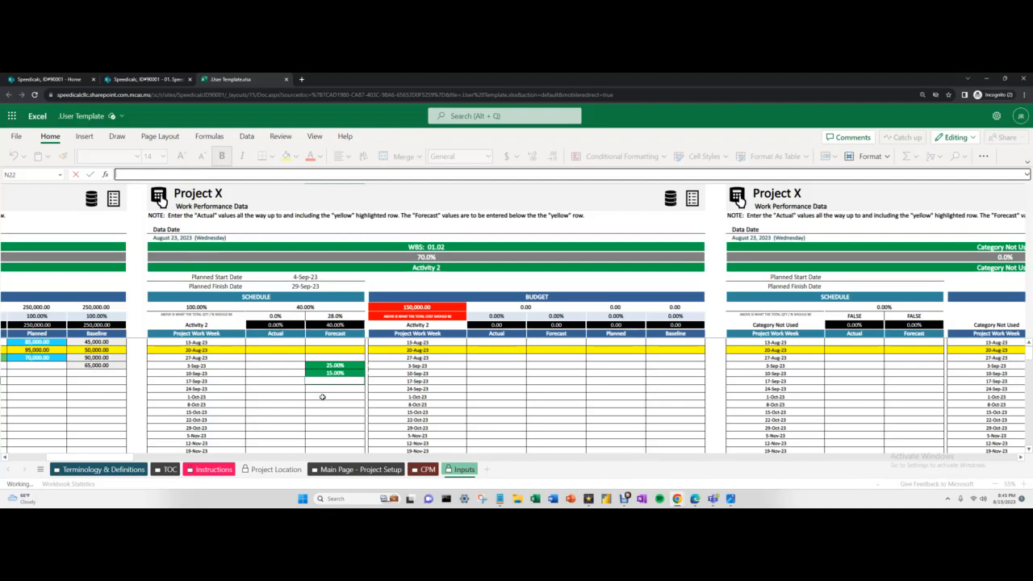
type("0")
key("Return")
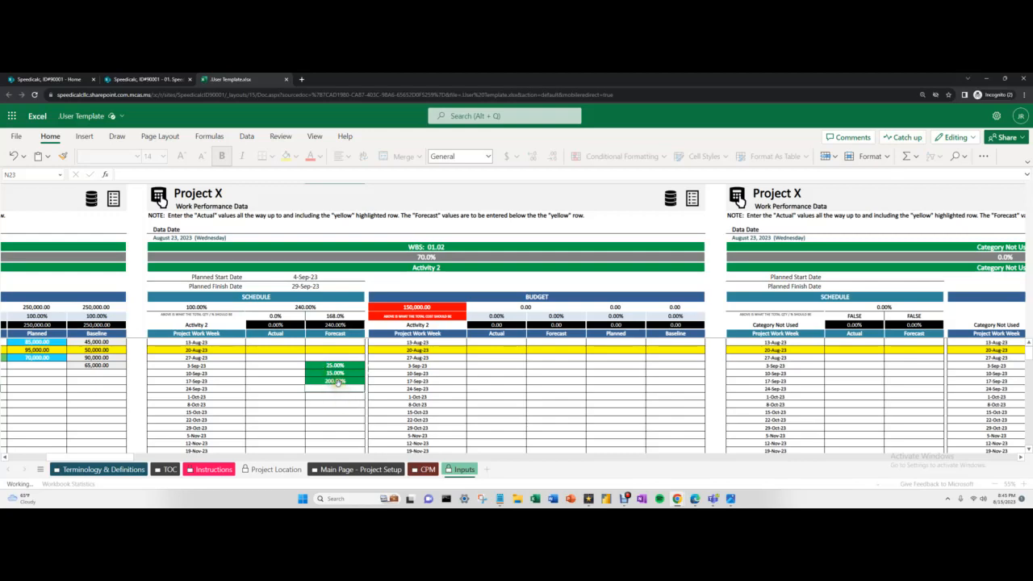
left_click(337, 380)
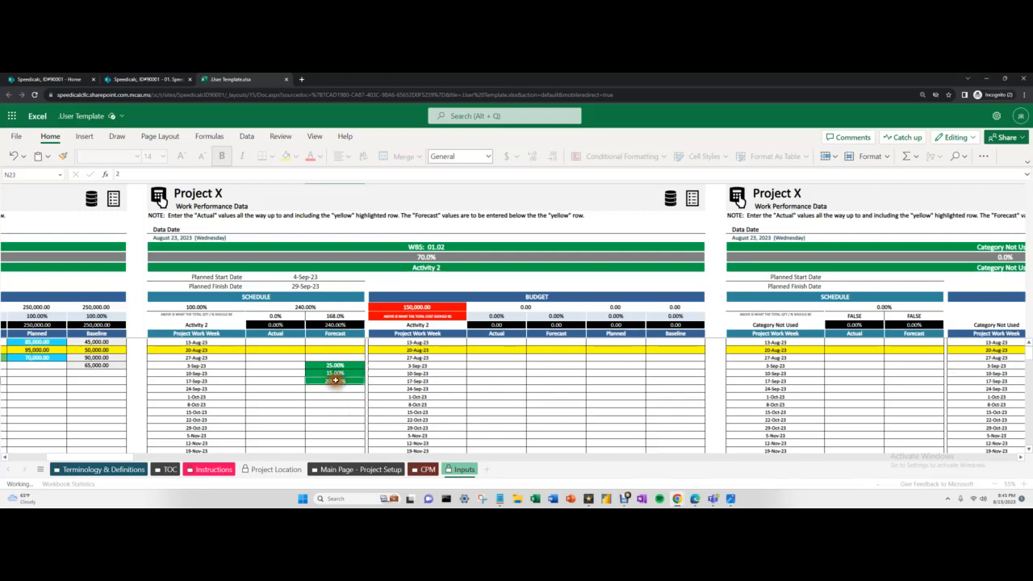
left_click(123, 175)
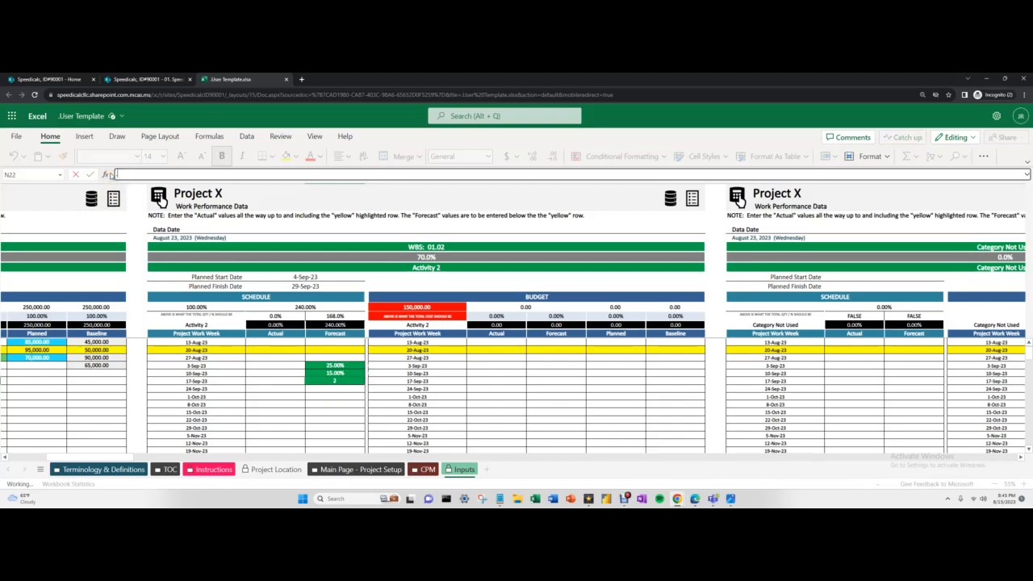
key("Return")
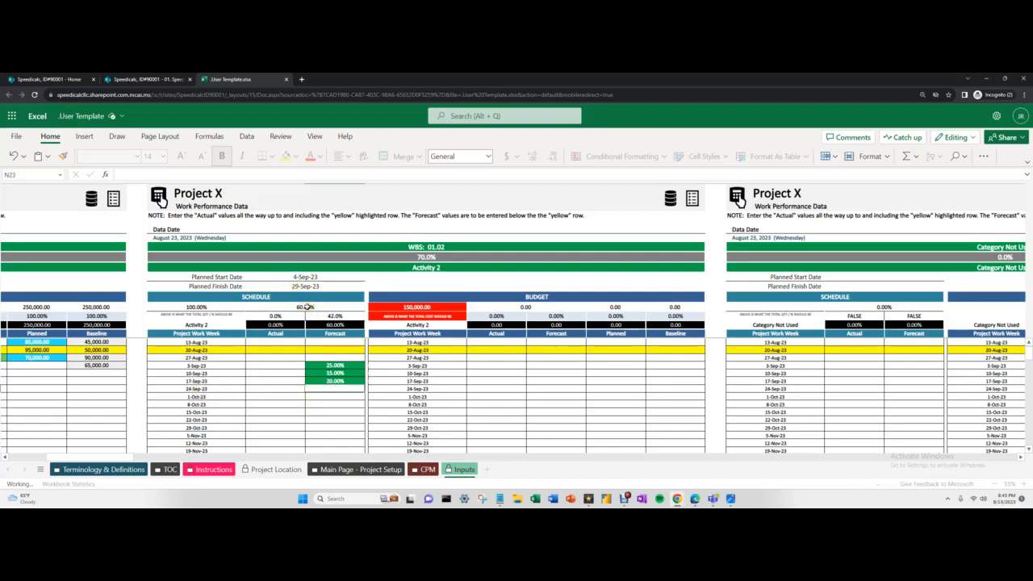
type("40")
key("Return")
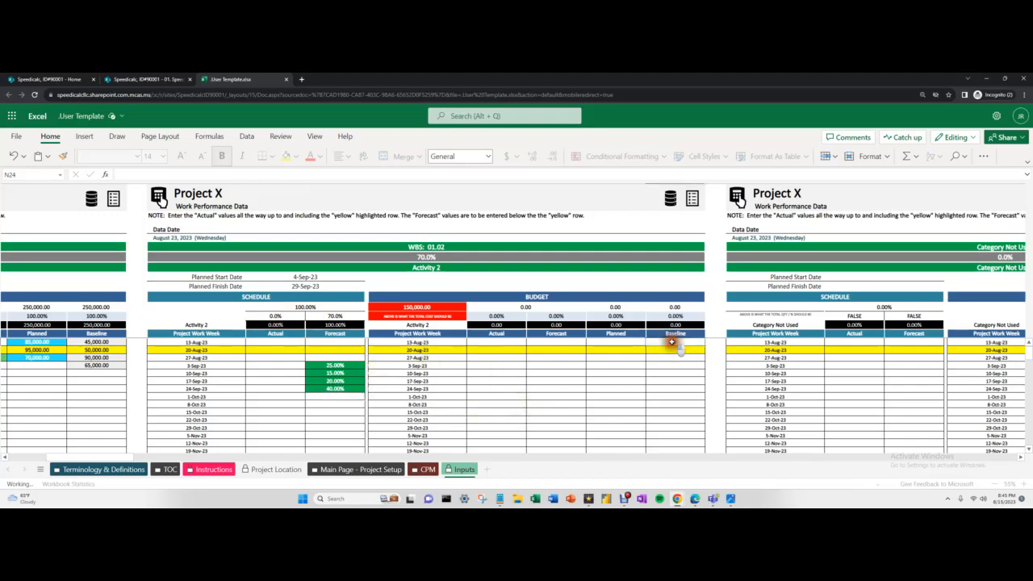
Enter Activity 2's Baseline budget as 26,000, 38,000 and 27,000 for the weeks of 13-Aug-23, 20-Aug-23 and 27-Aug-23
left_click(618, 429)
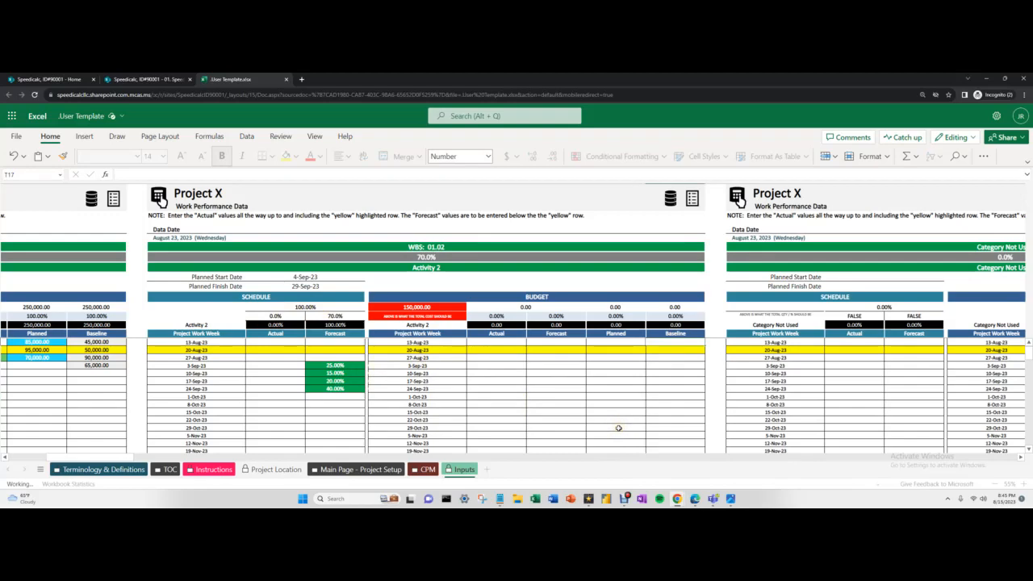
type("26,0")
type("00")
key("Return")
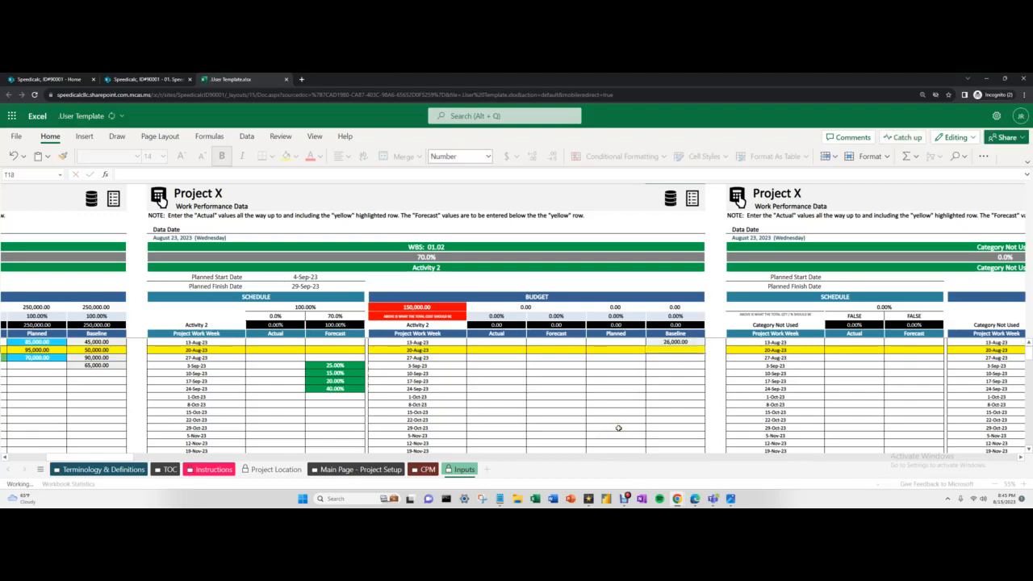
type("38,000")
key("Return")
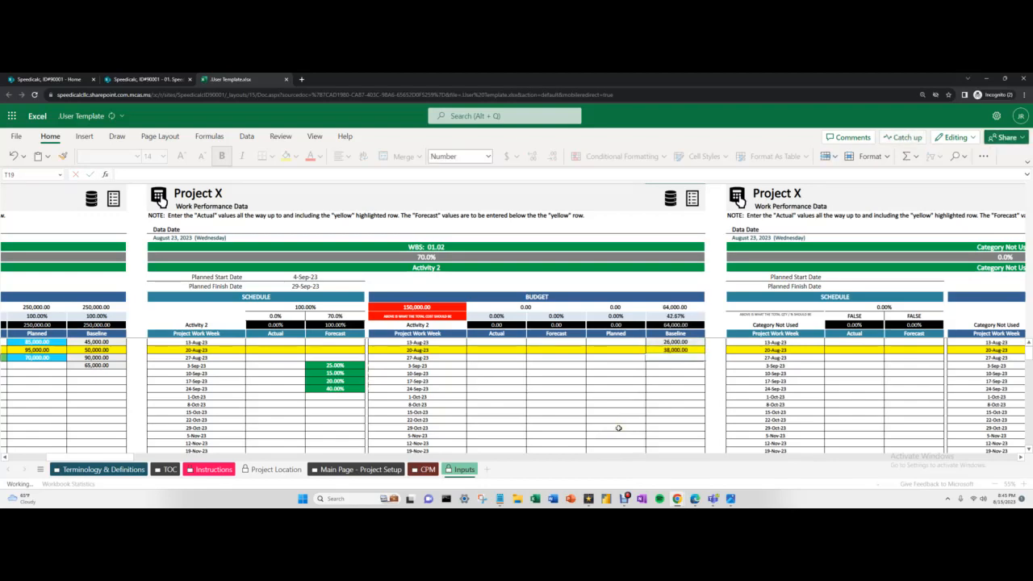
type("27")
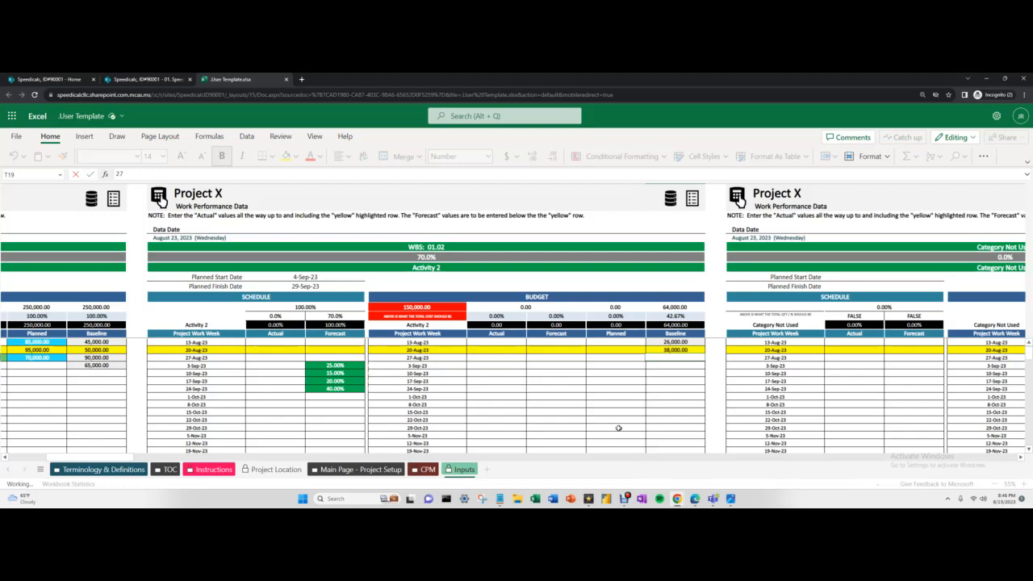
type(",00")
key("Return")
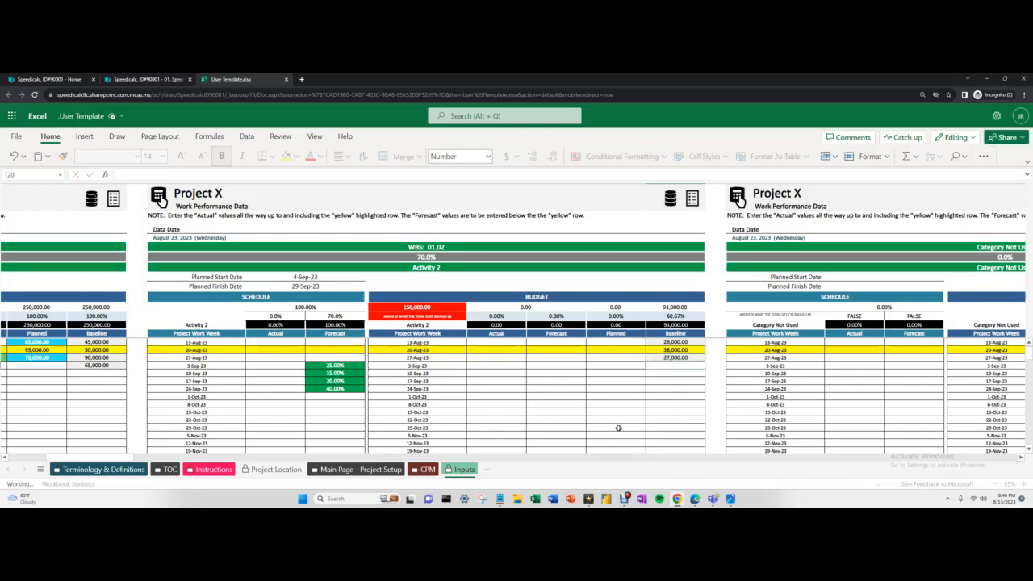
Enter Activity 2's Baseline budget as 65,000 for the 10-Sep-23 week, leaving the 3-Sep-23 week blank
key("Return")
type("65,000")
key("Return")
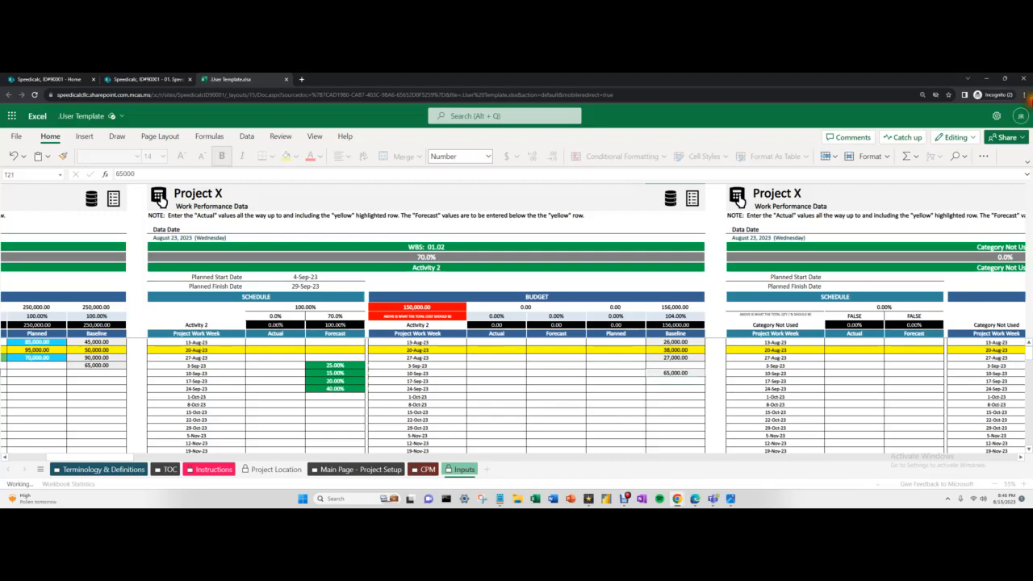
Set Activity 2's Baseline budget for the 10-Sep-23 week to 59,000
left_click(667, 373)
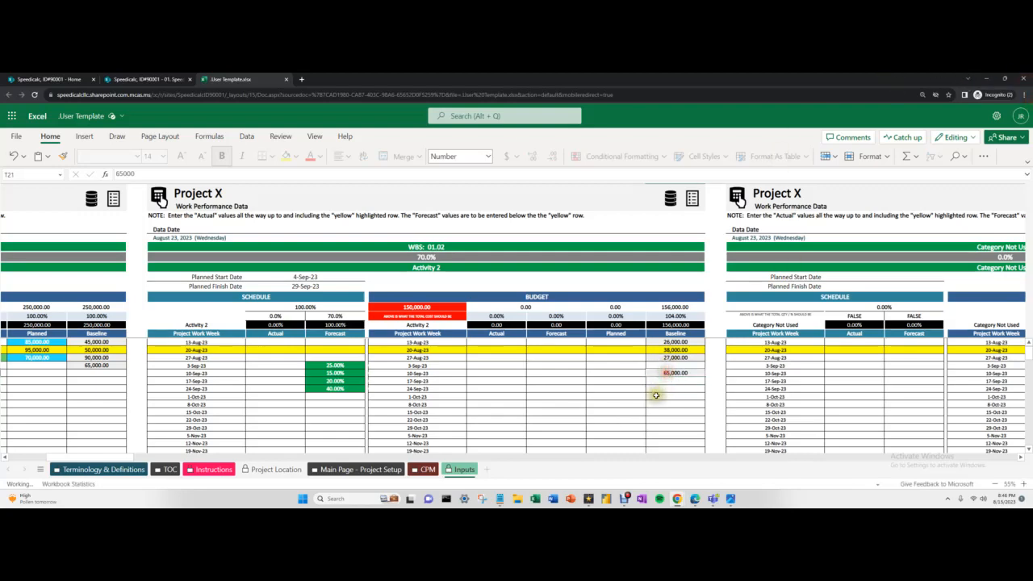
type("59,000")
key("Return")
Enter Activity 2's Planned budget as 45,000 for the 13-Aug-23 week and 12,000 for the 20-Aug-23 week
left_click(633, 341)
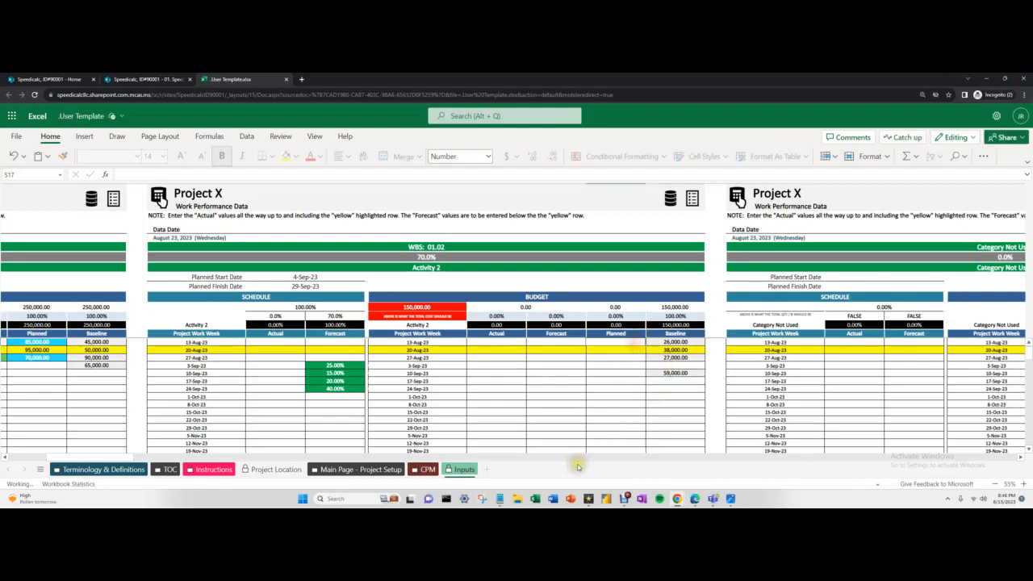
type("45")
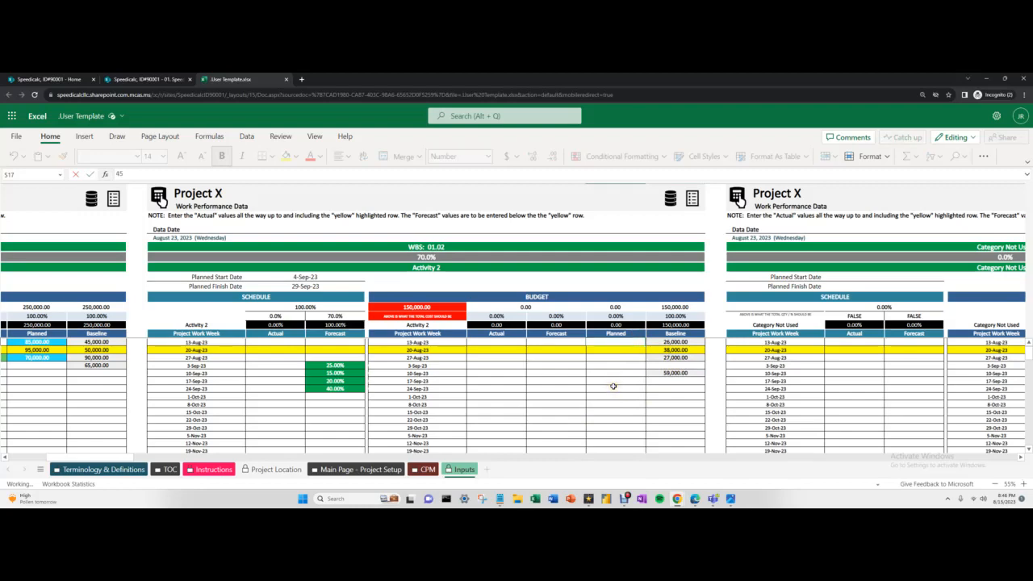
type(",000")
key("Return")
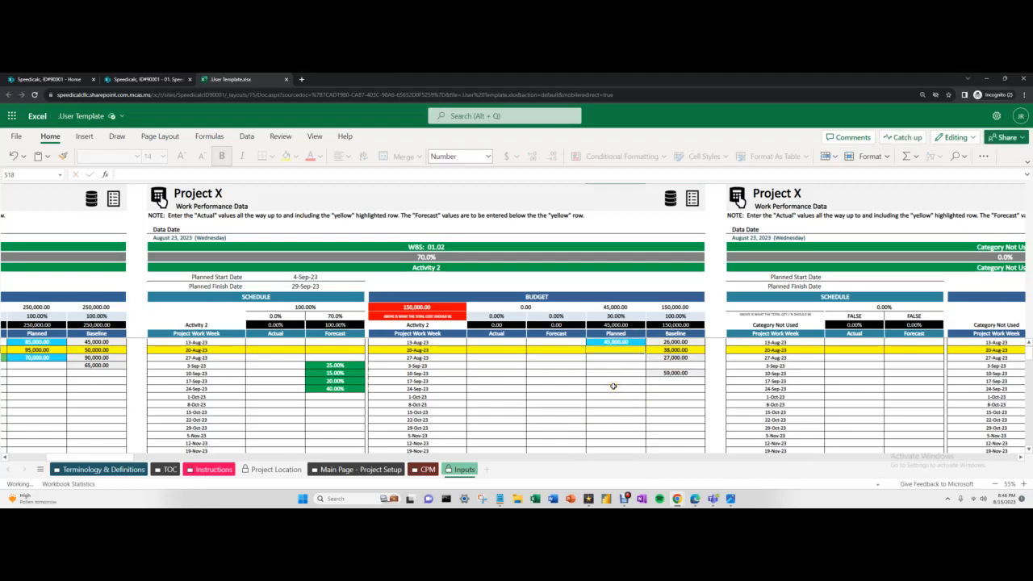
type("12000")
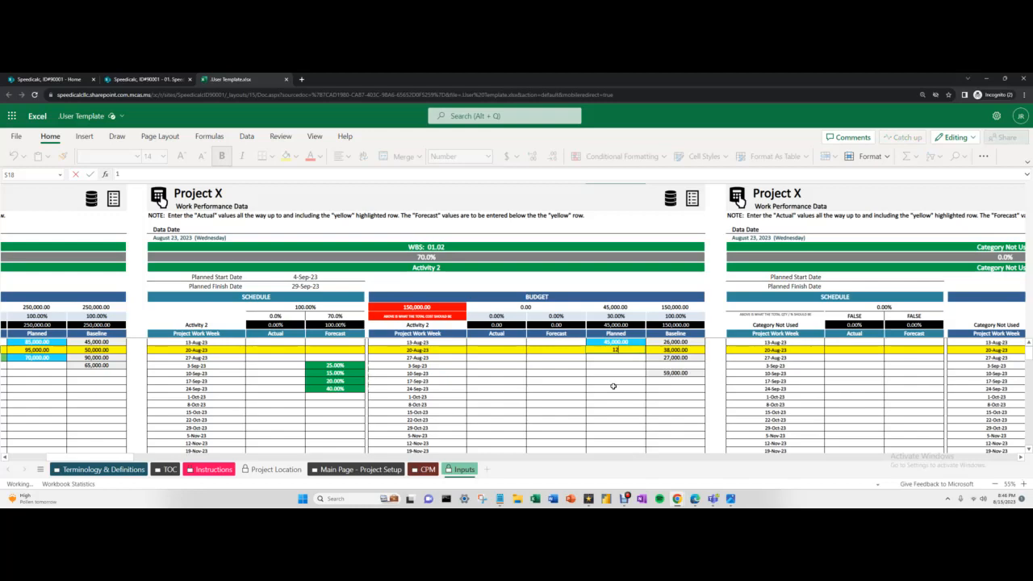
key("Return")
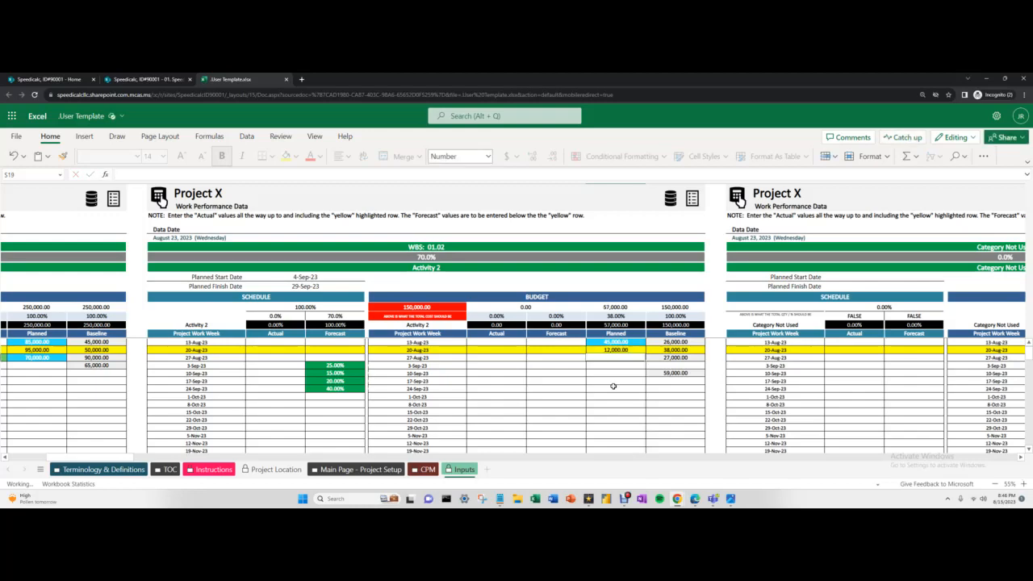
Enter Activity 2's Planned budget as 91,000 for the 3-Sep-23 week and 2,000 for the 10-Sep-23 week
key("Return")
type("91000")
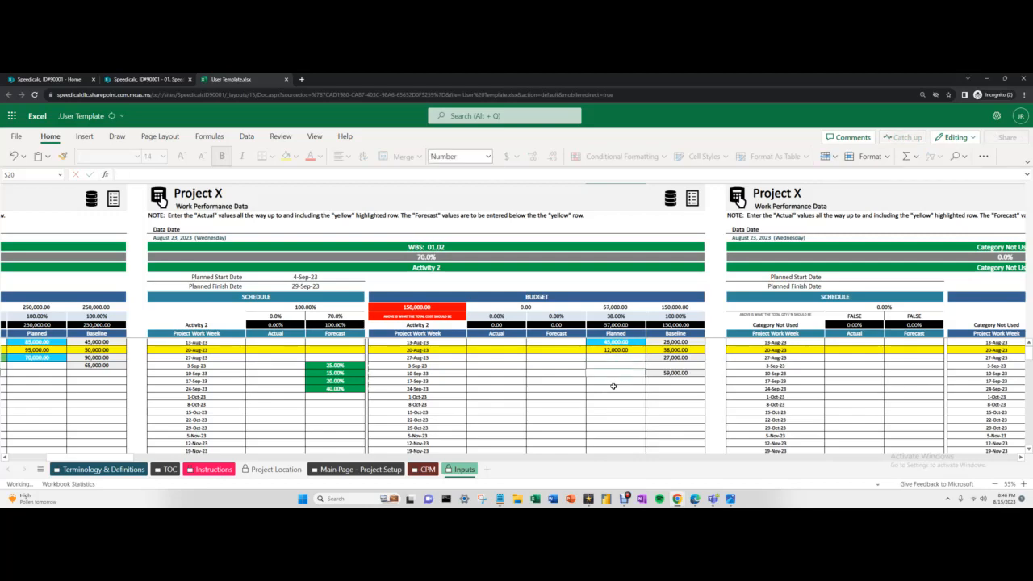
key("Return")
type("2000")
key("Return")
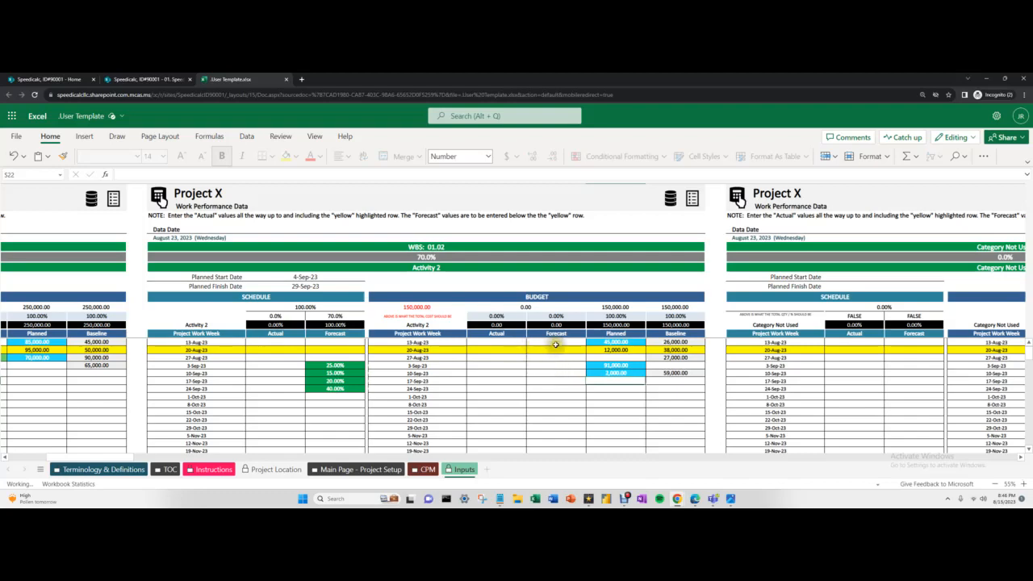
Enter Activity 2's Actual budget as 50,000 for the yellow 20-Aug-23 week
left_click(505, 351)
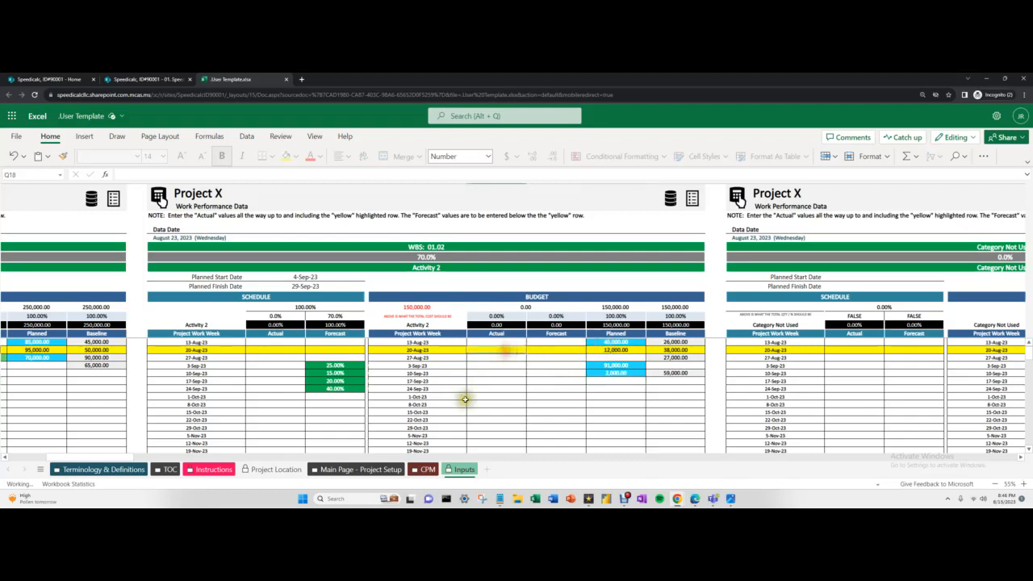
type("50,")
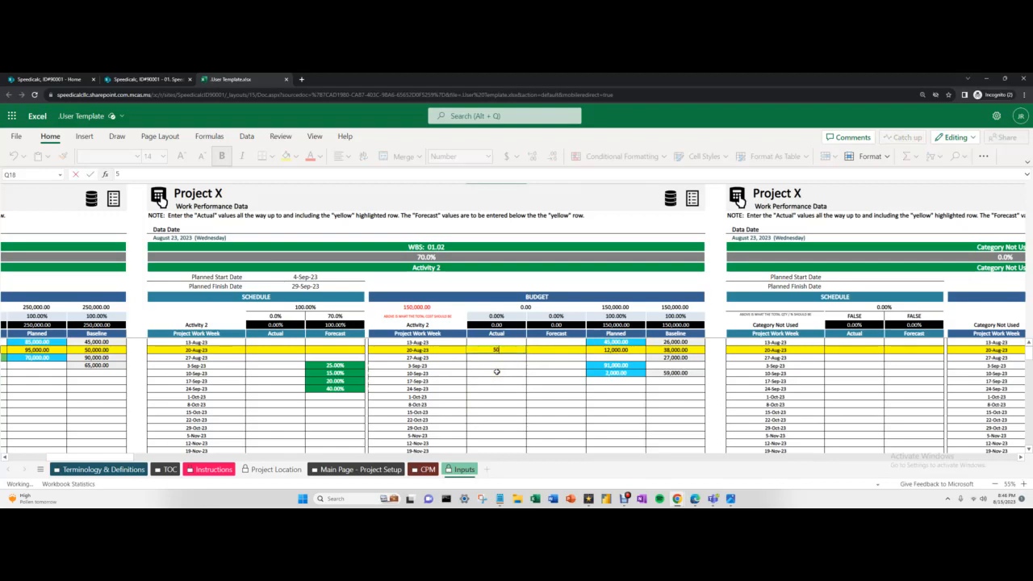
type("000")
key("Return")
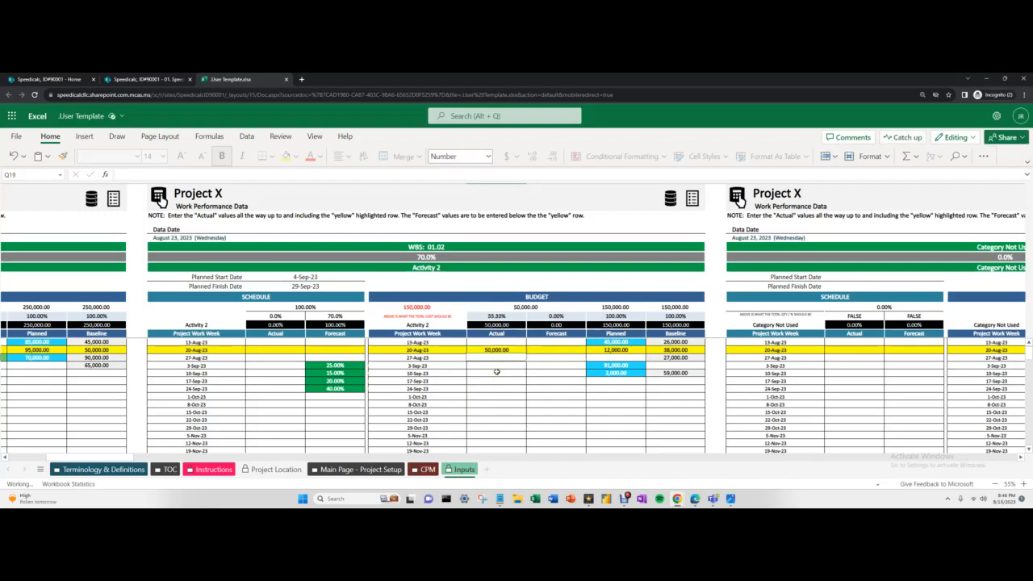
Enter Activity 2's Forecast budget as 48,000 for the 3-Sep-23 week and 65,000 for the 10-Sep-23 week
key("Down")
type("48,000")
key("Return")
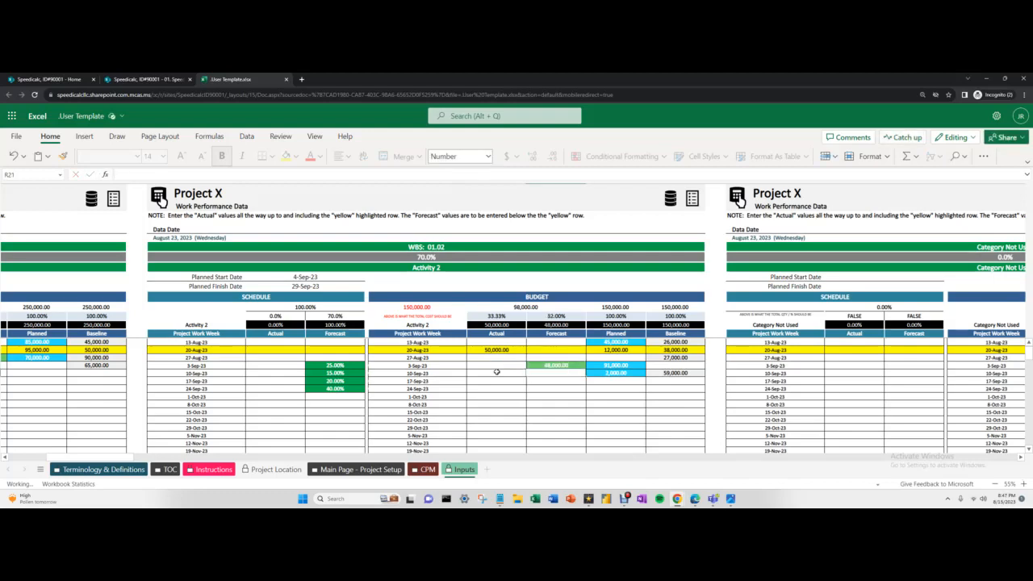
type("65,000")
key("Return")
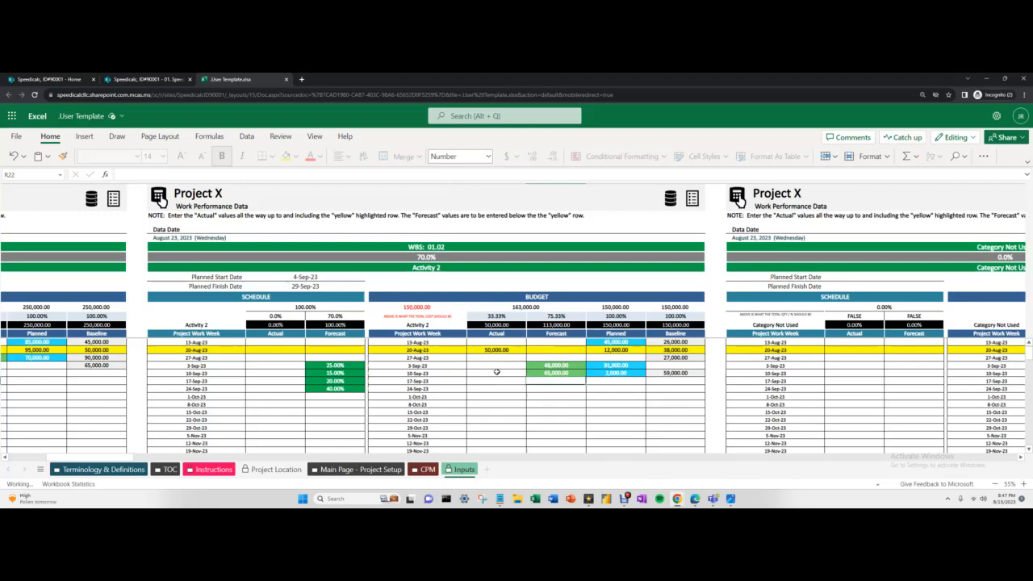
Change Activity 2's Forecast budget for the 10-Sep-23 week to 50,000 and enter 2,000 for the 17-Sep-23 week
key("Up")
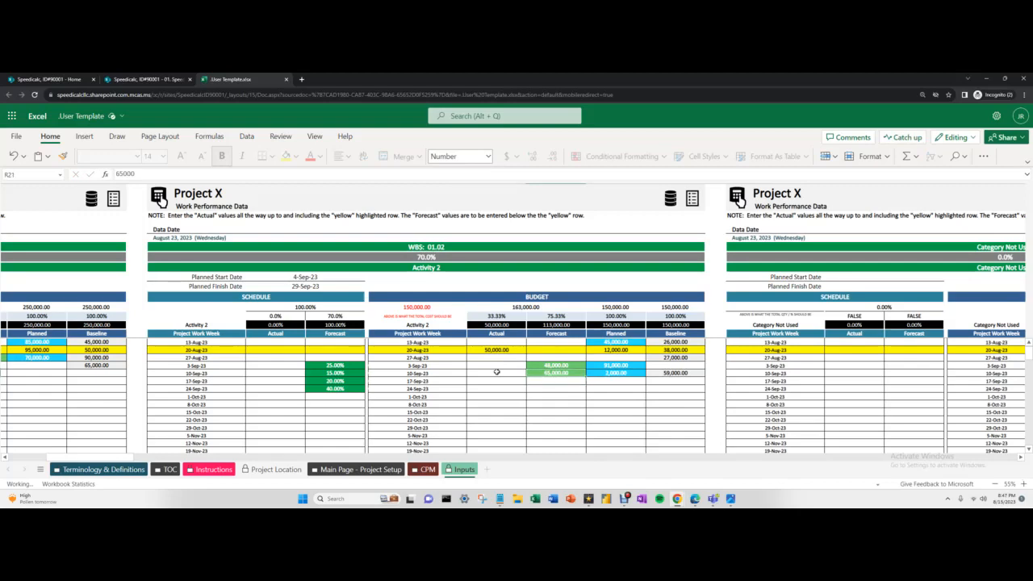
type("50,000")
key("Return")
type("2000")
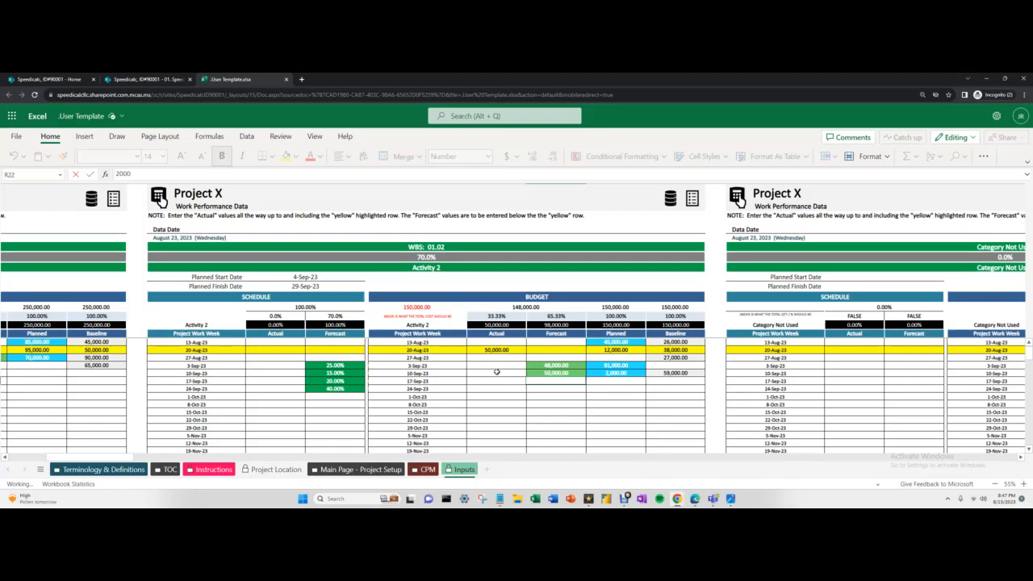
key("Return")
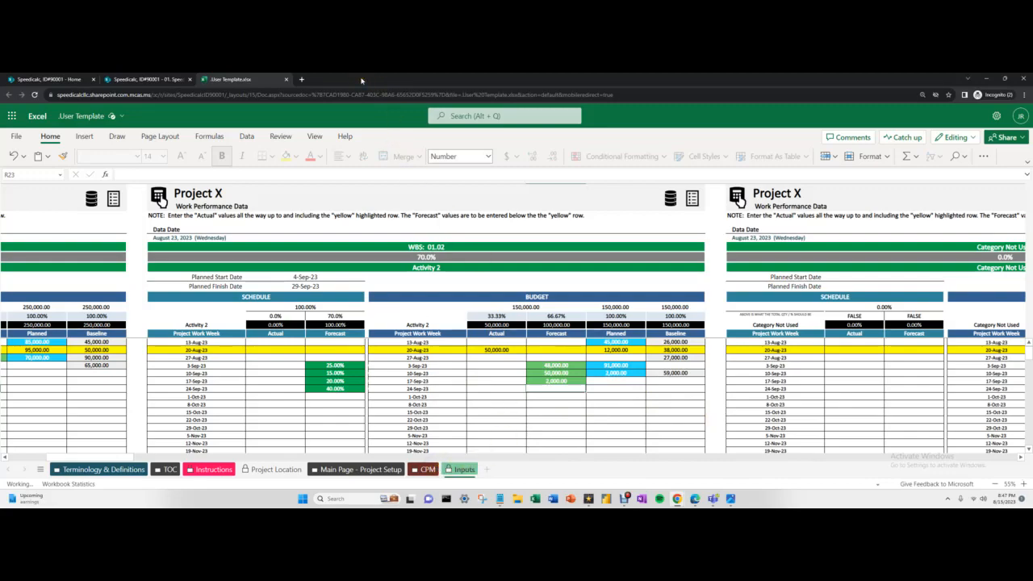
Shrink the User Template window to show it beside the Project Data workbook, and reload the template page
left_click_drag(361, 80, 251, 84)
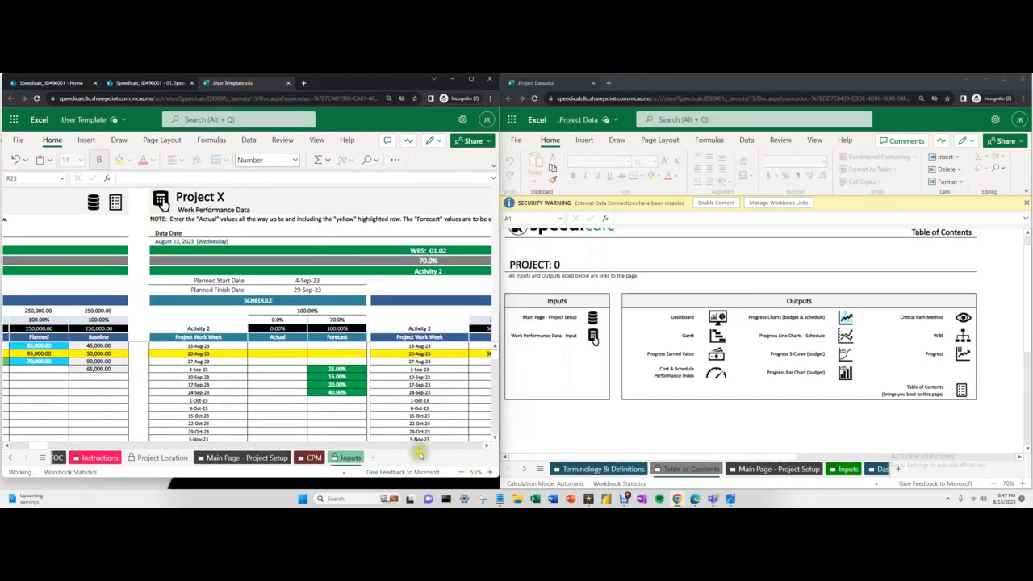
left_click_drag(36, 446, 9, 446)
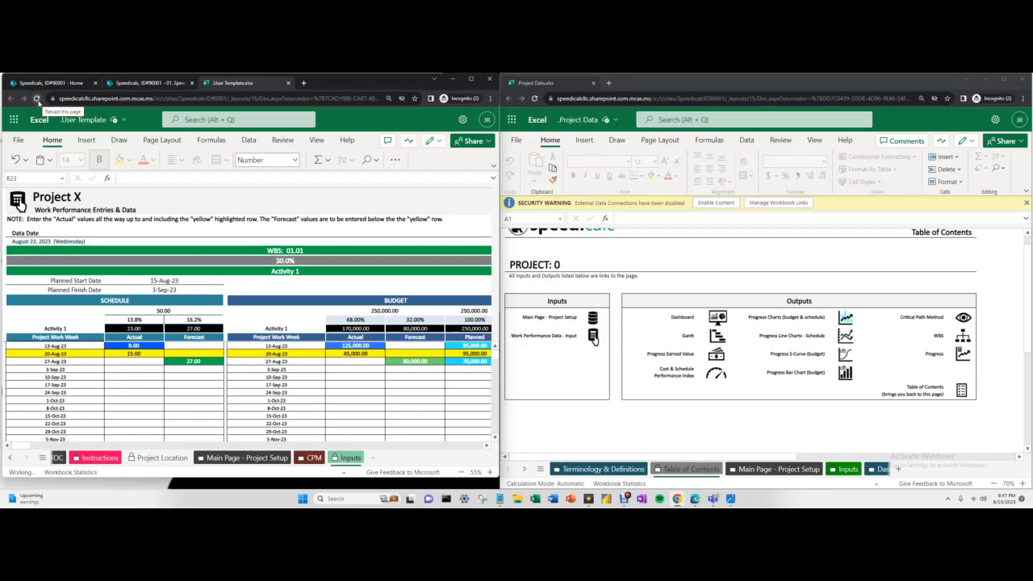
left_click(37, 101)
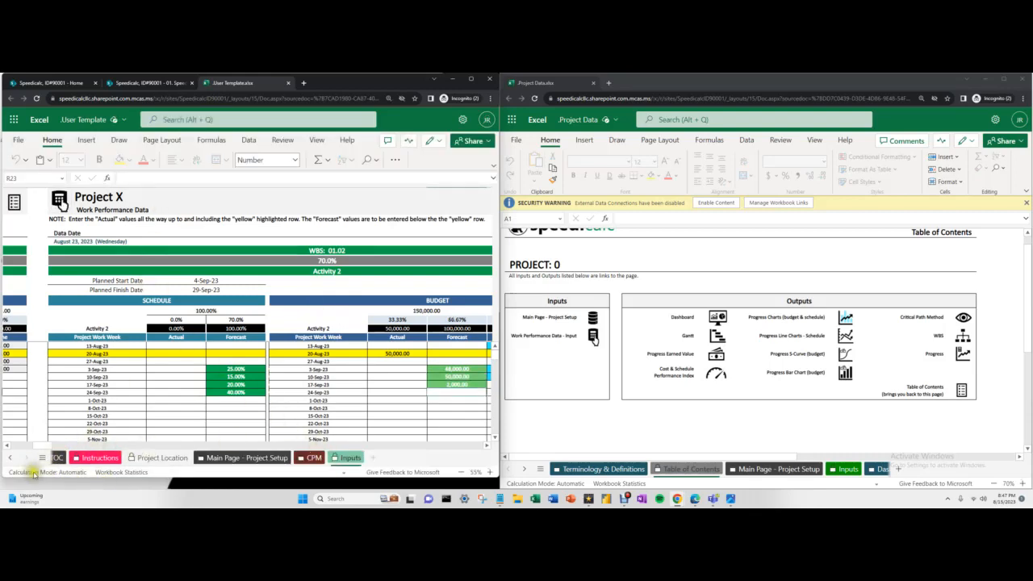
left_click_drag(44, 445, 21, 444)
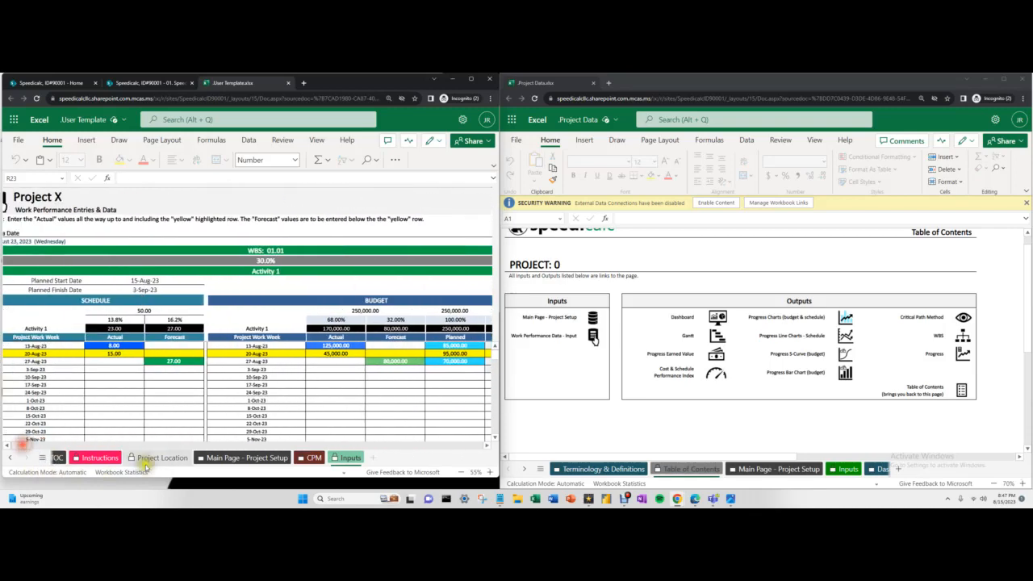
Show the Main Page - Project Setup sheet in both workbooks, with the Project Data one at 70% zoom
left_click(230, 458)
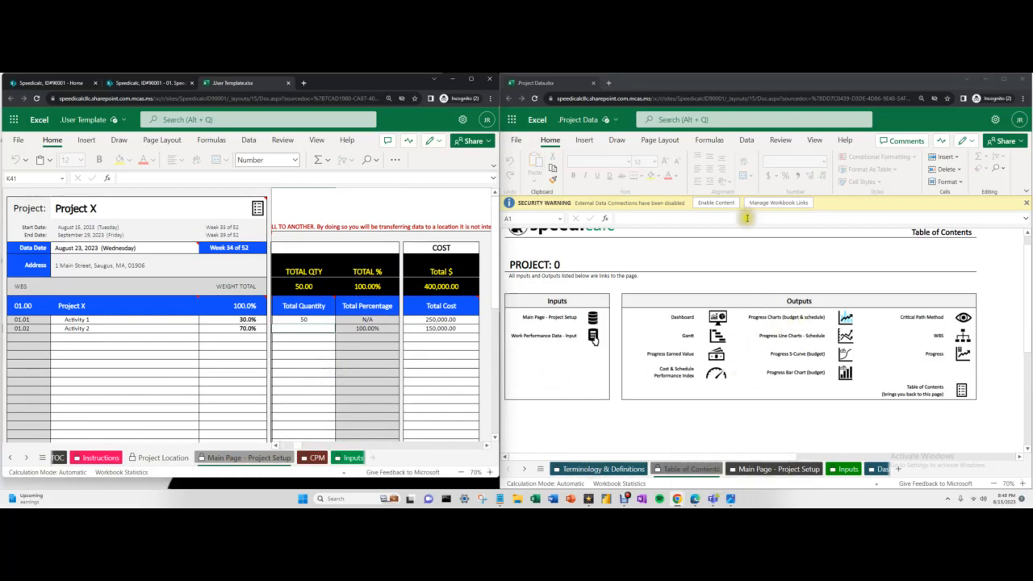
left_click(755, 470)
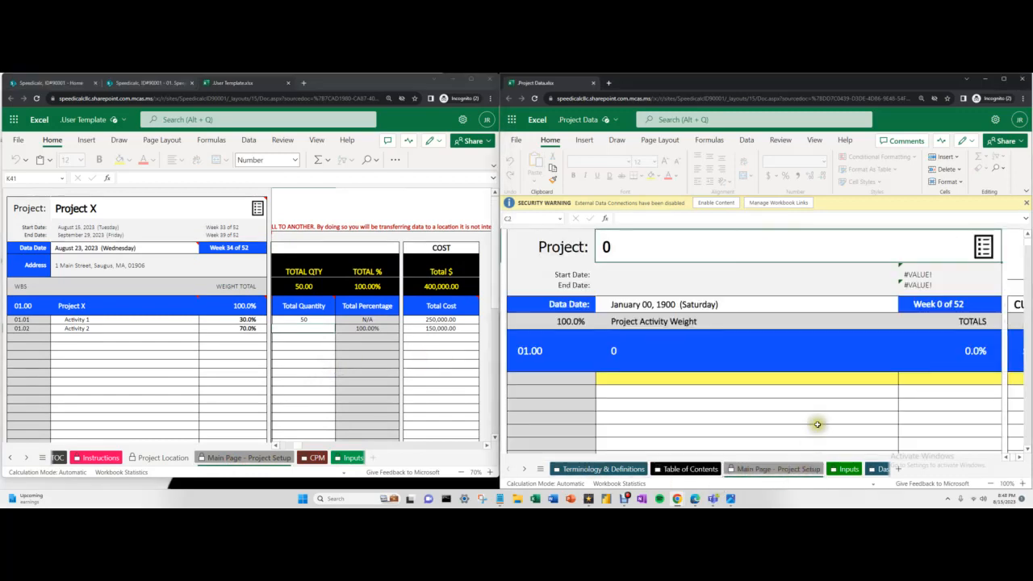
left_click(991, 484)
left_click(993, 484)
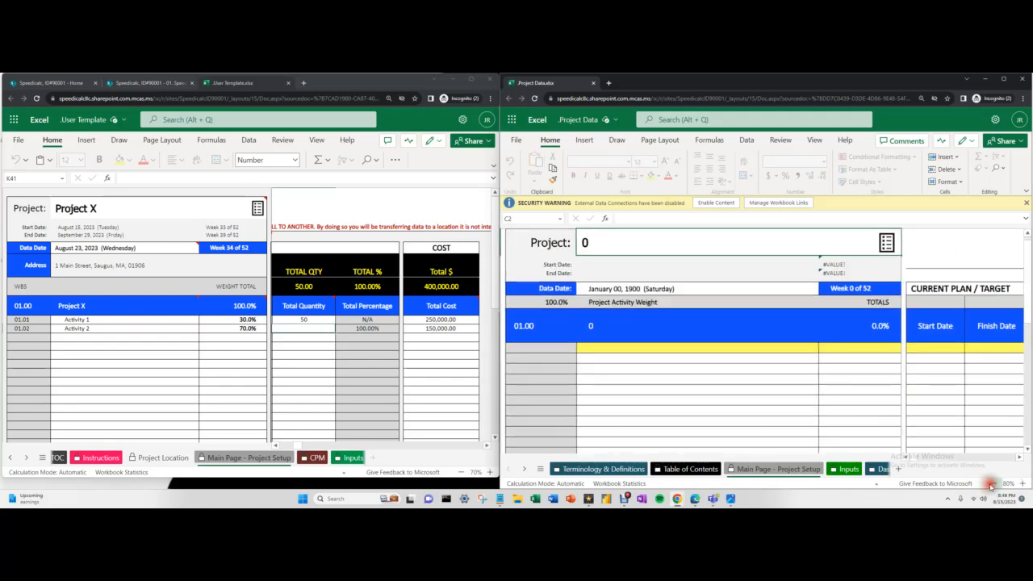
left_click(993, 485)
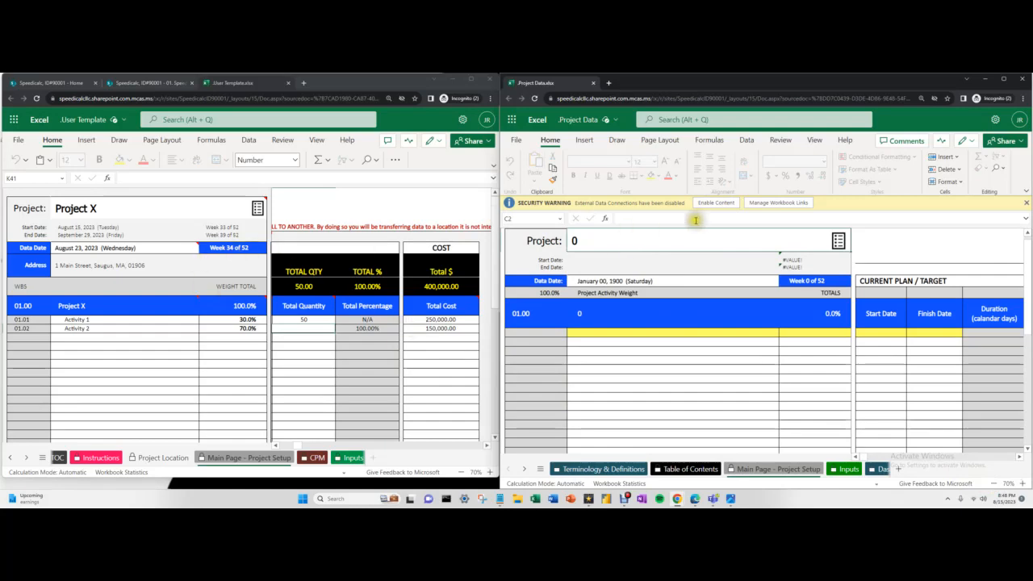
Enable the Project Data workbook's external data connections and compare its Main Page with the template's Current Plan / Target section
left_click(715, 203)
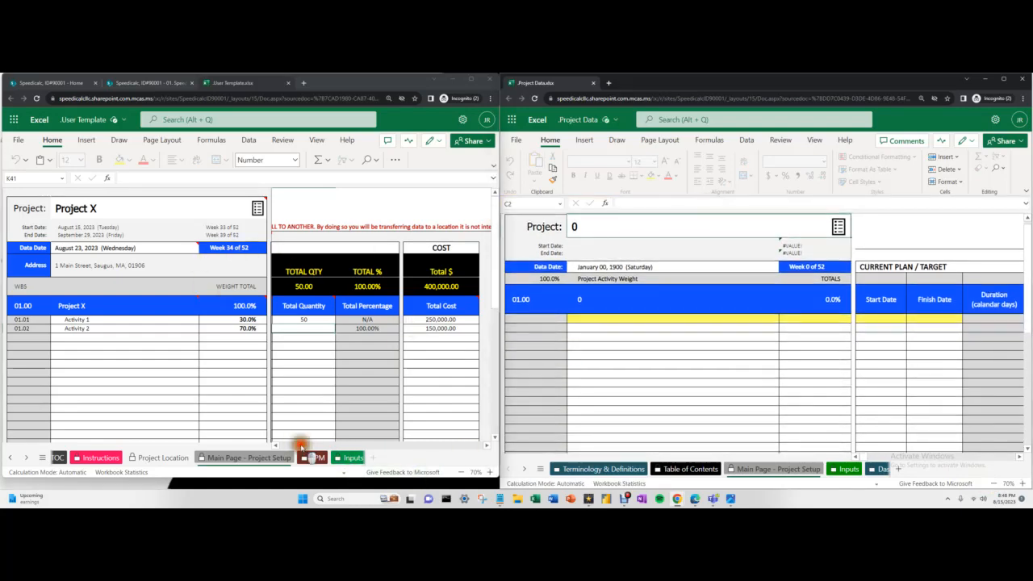
left_click_drag(298, 445, 280, 445)
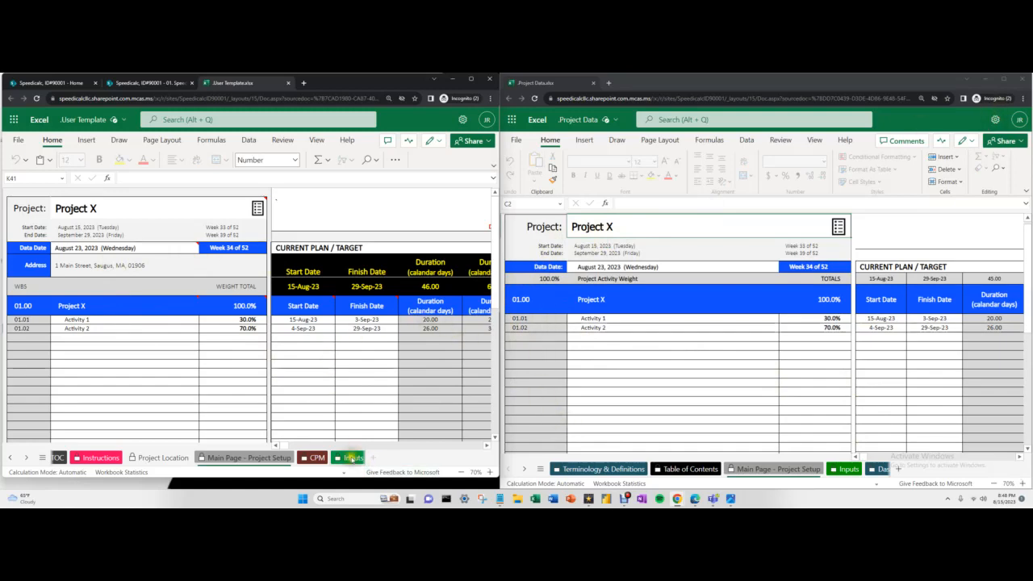
mouse_move(279, 445)
left_mouse_down()
mouse_move(314, 450)
mouse_move(270, 439)
left_mouse_up()
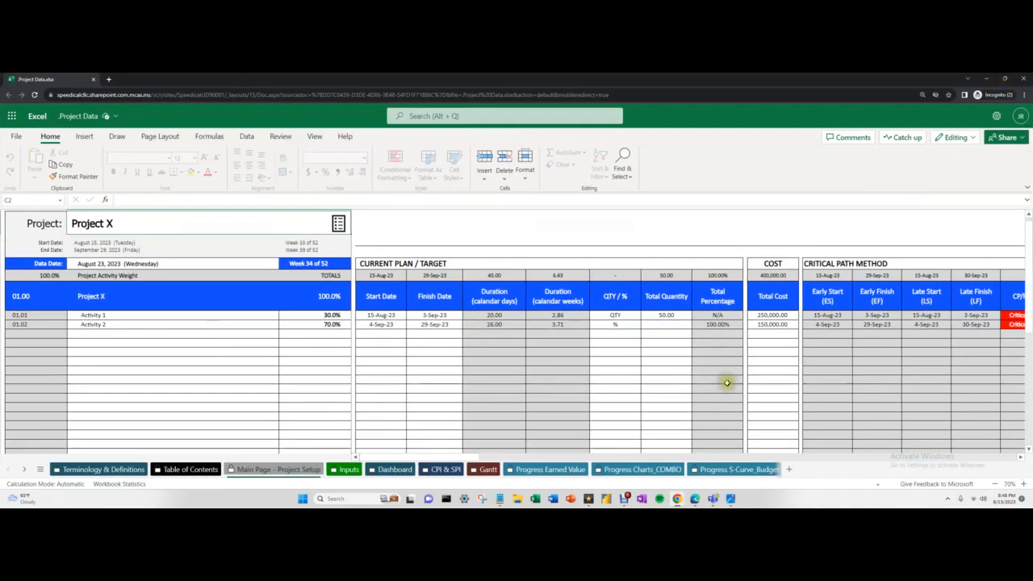
Review the Project Data Main Page's plan, cost, critical path, actual/forecast and earned value columns, and return to the first columns
mouse_move(399, 458)
left_mouse_down()
mouse_move(544, 464)
mouse_move(390, 468)
left_mouse_up()
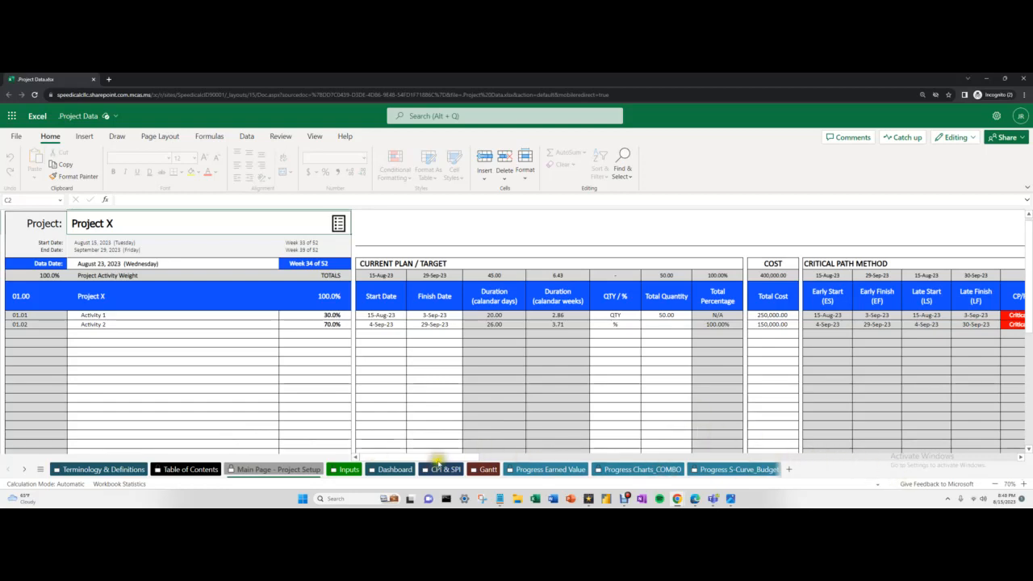
left_click_drag(436, 458, 511, 467)
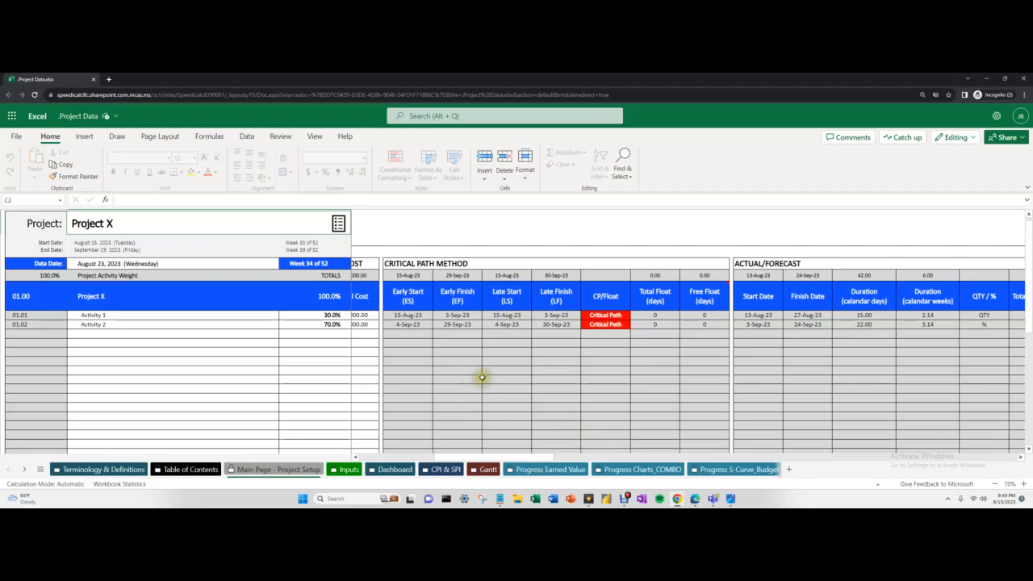
left_click(480, 469)
left_click_drag(478, 458, 538, 463)
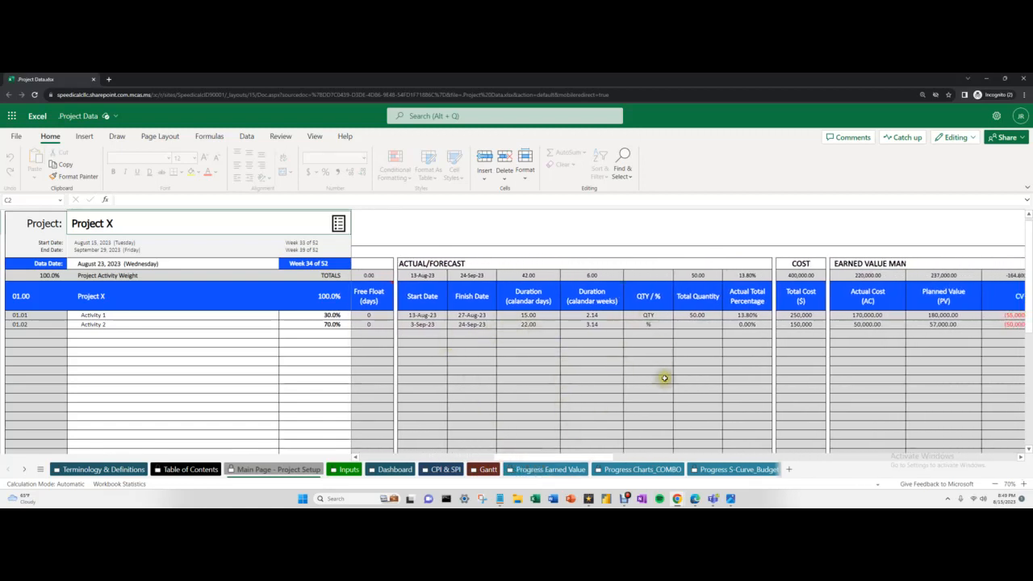
left_click_drag(575, 459, 656, 460)
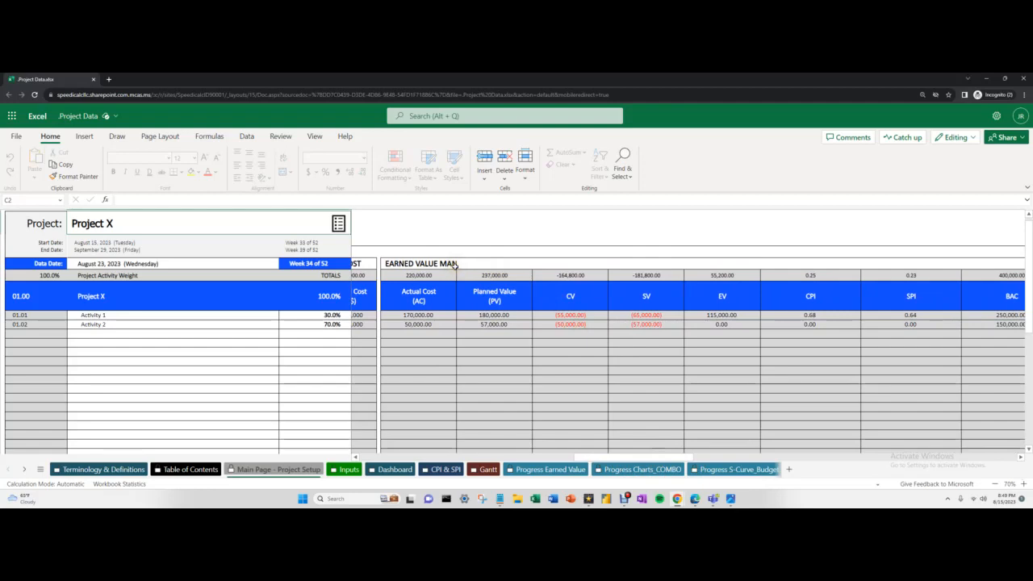
left_click_drag(613, 456, 734, 463)
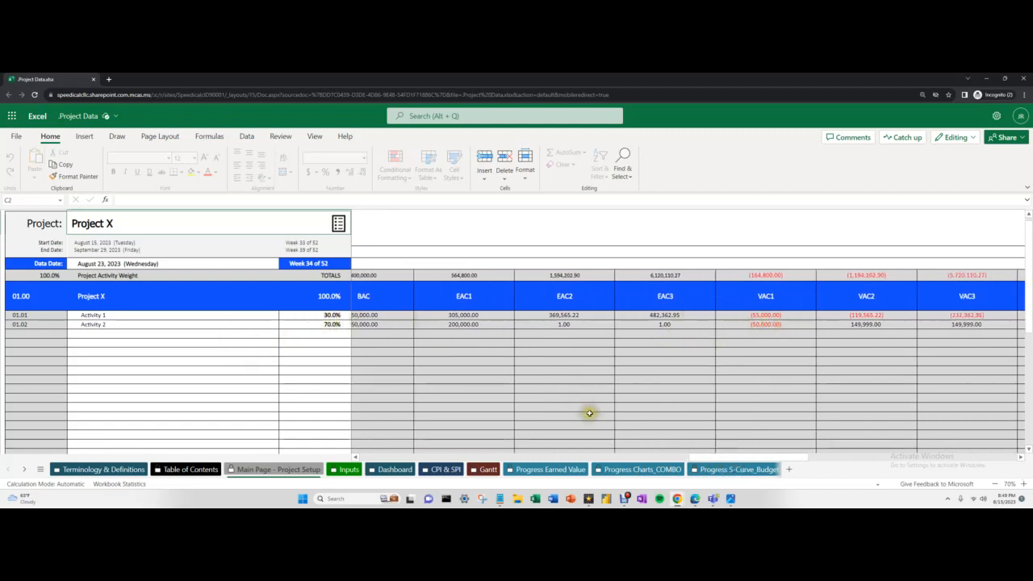
left_click_drag(759, 461, 410, 470)
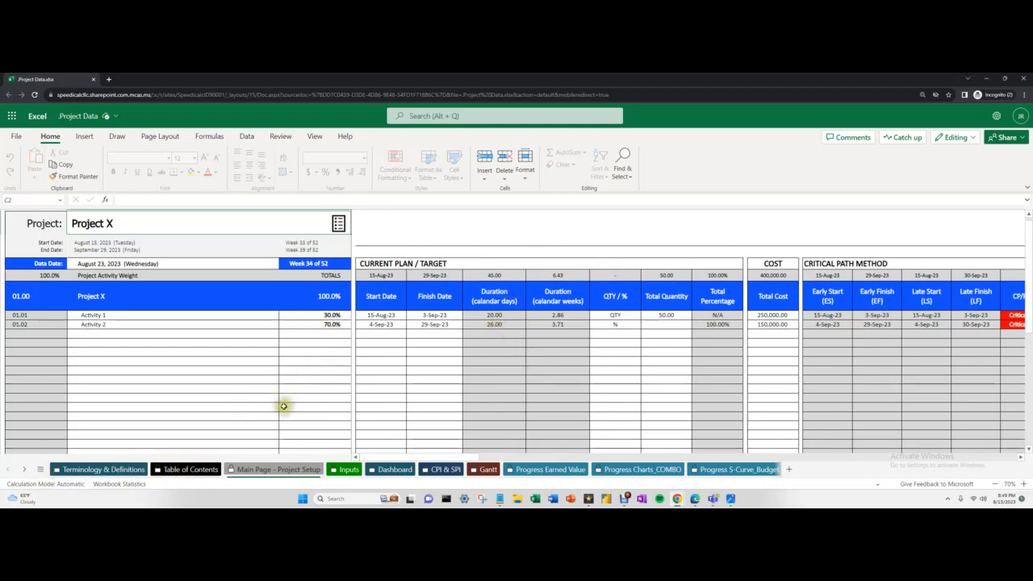
Look over the project control and earned value definitions on the Terminology & Definitions sheet
left_click(93, 470)
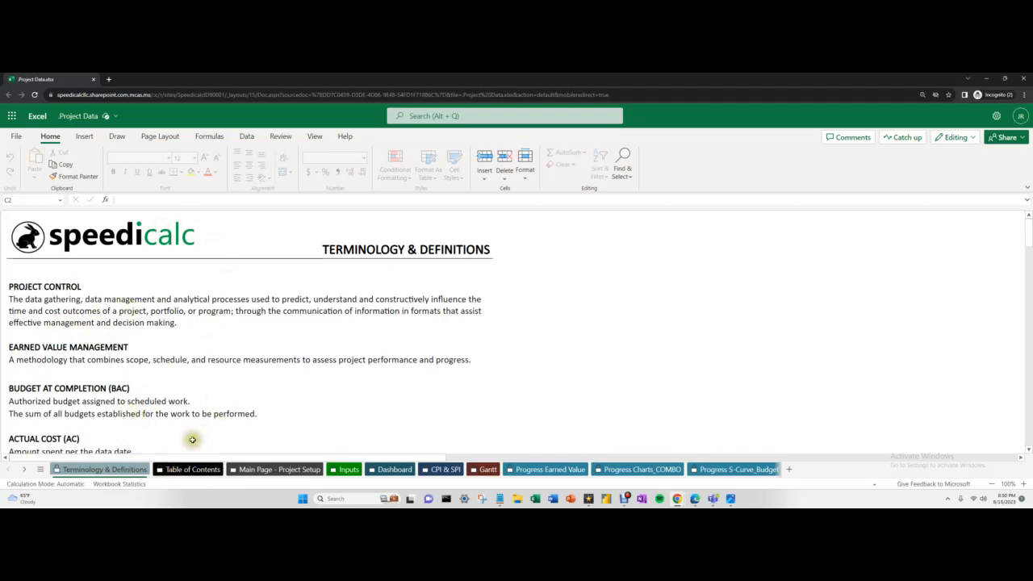
scroll(126, 323, "down", 4)
scroll(127, 334, "up", 4)
scroll(127, 357, "down", 1)
scroll(173, 455, "up", 2)
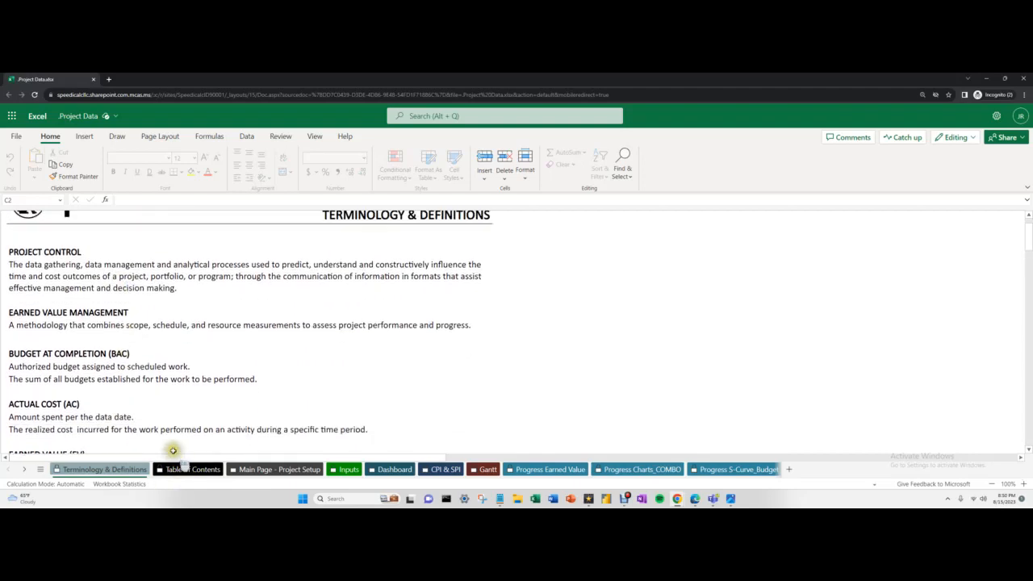
Examine the Inputs and Outputs links on the Table of Contents sheet at 85% zoom
left_click(175, 469)
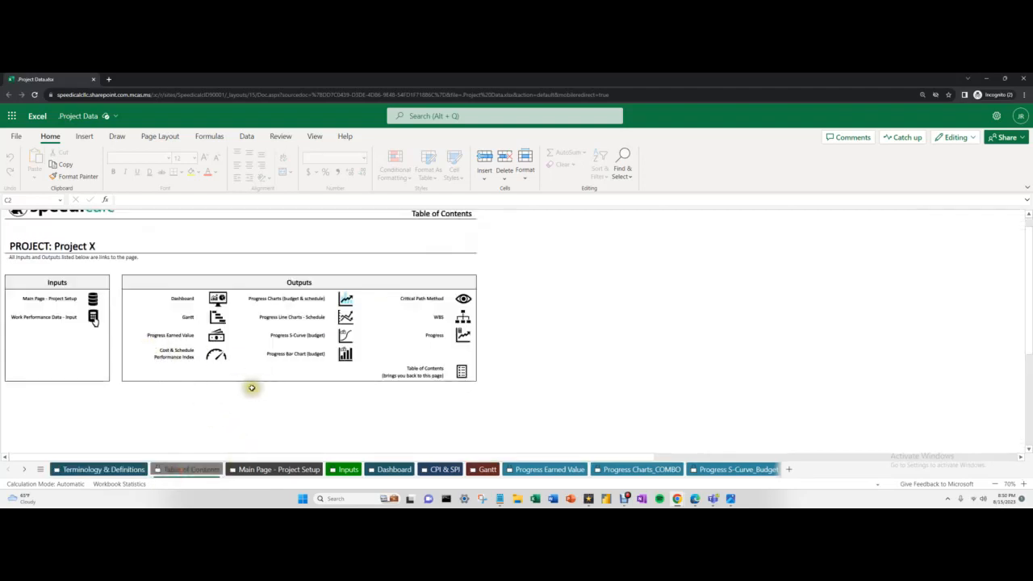
scroll(226, 373, "up", 2)
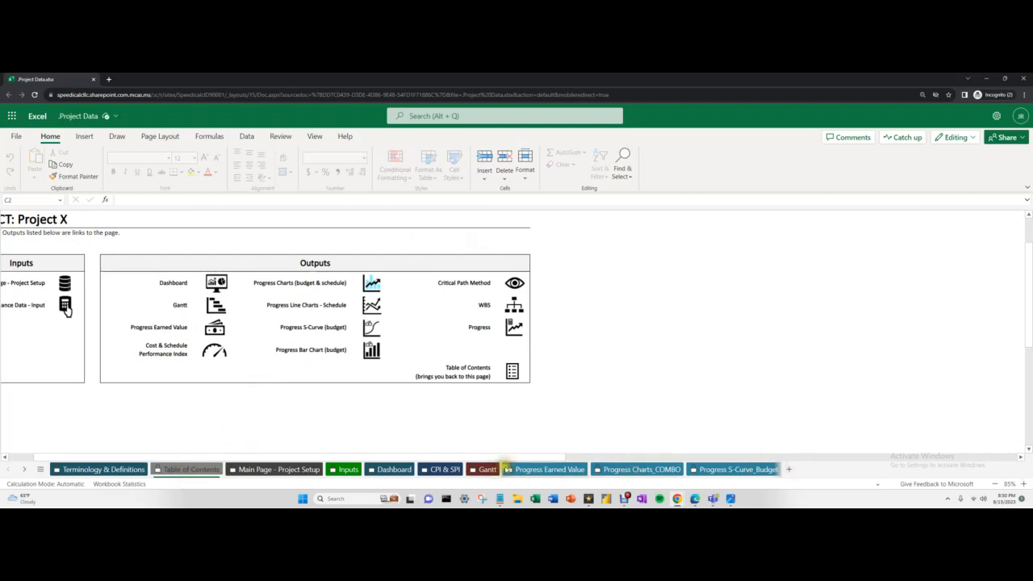
scroll(500, 472, "left", 3)
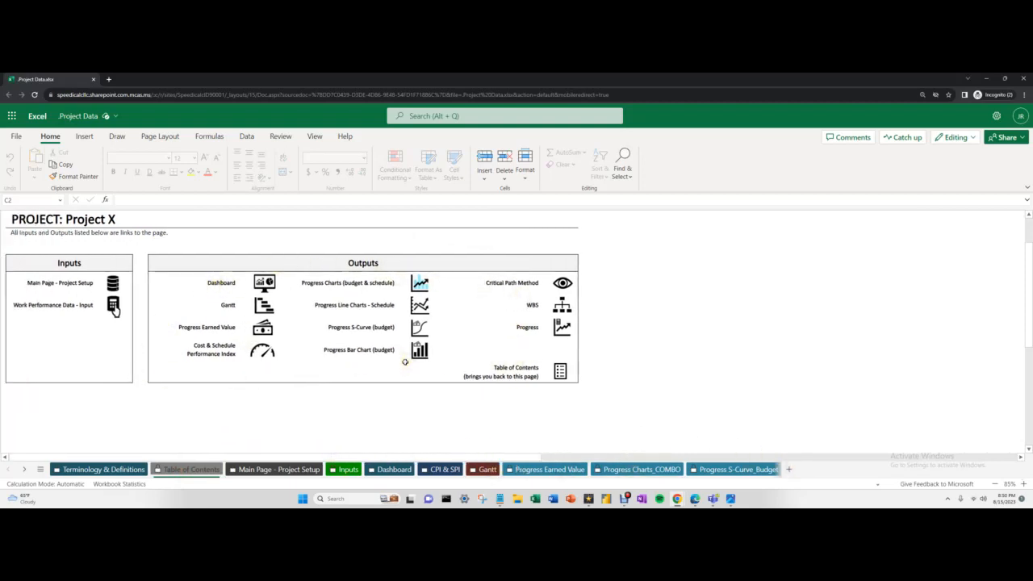
left_click(260, 292)
Examine the Activity 1, Activity 2 and unused category tables on the Project Data Inputs sheet at 55% zoom
left_click(349, 471)
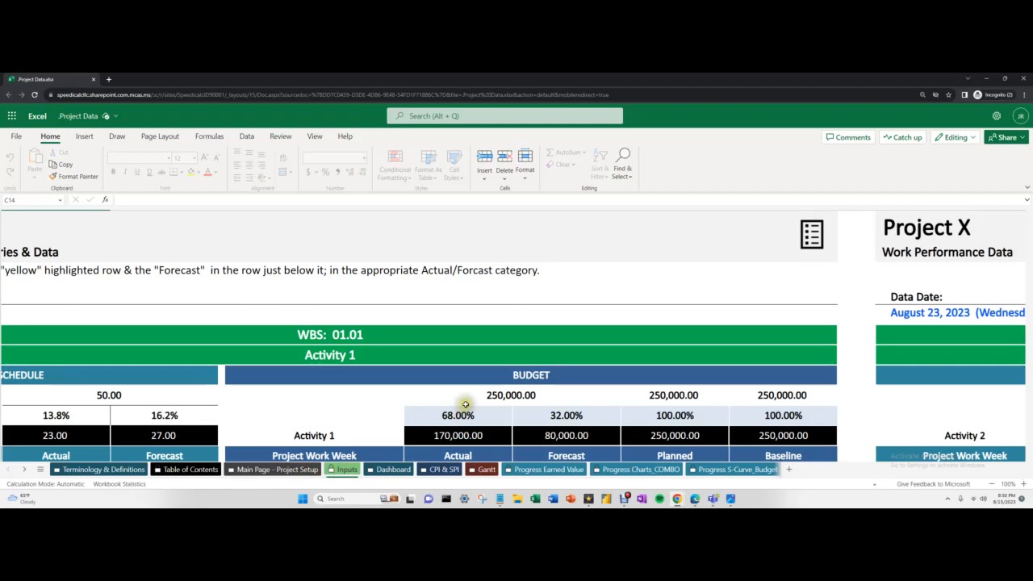
scroll(468, 397, "down", 3)
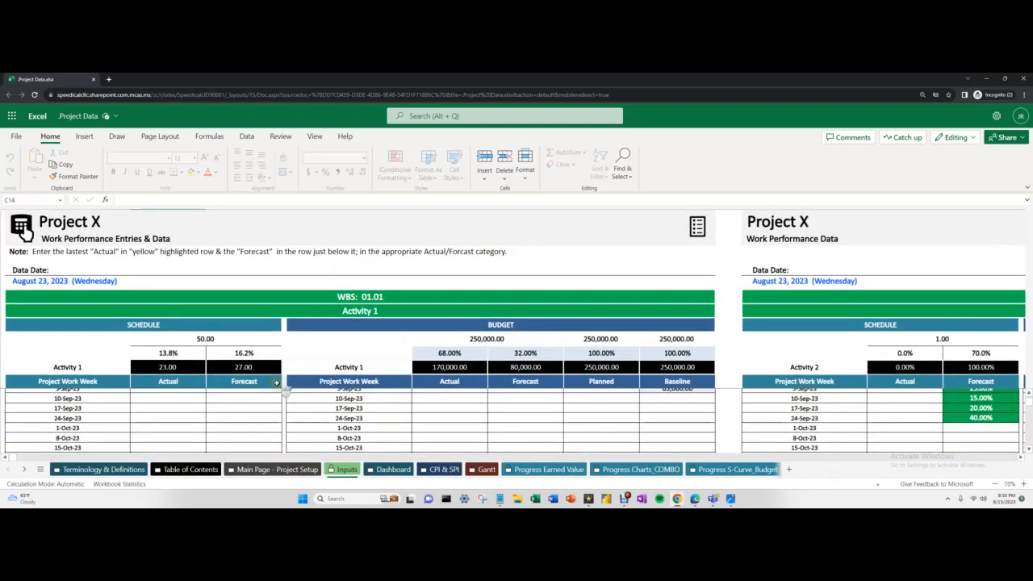
scroll(337, 412, "down", 2)
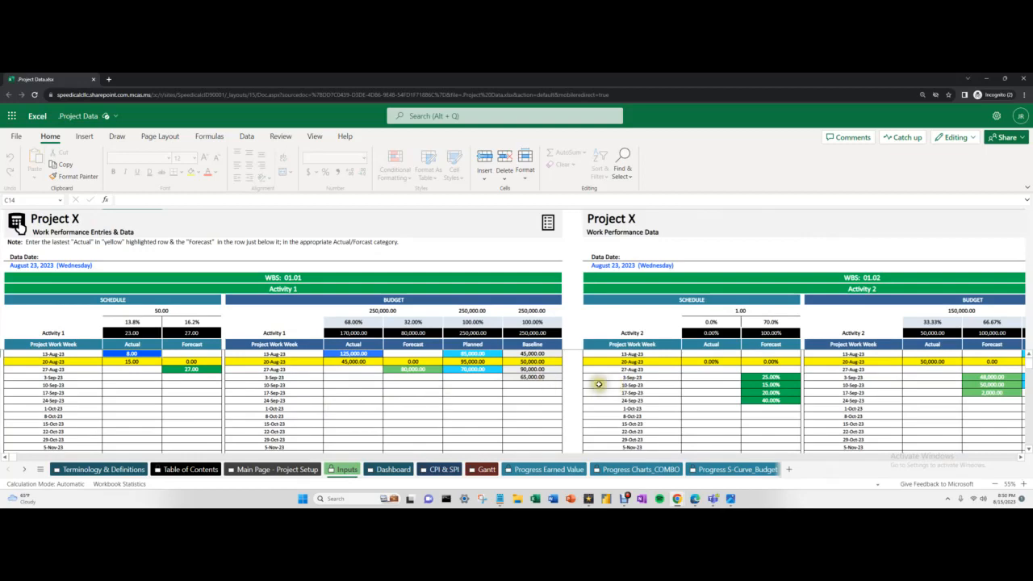
left_click(1021, 458)
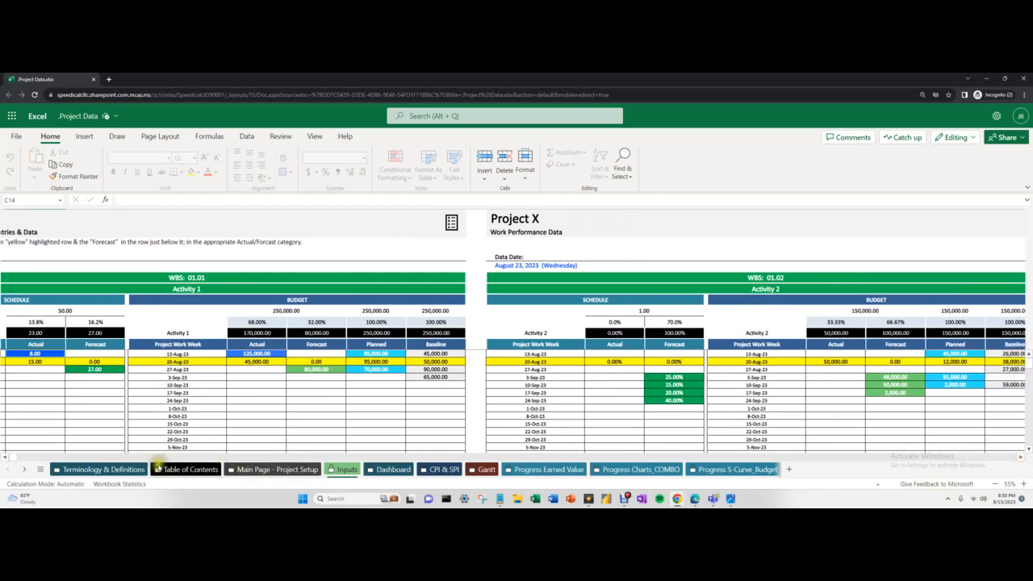
left_click(6, 457)
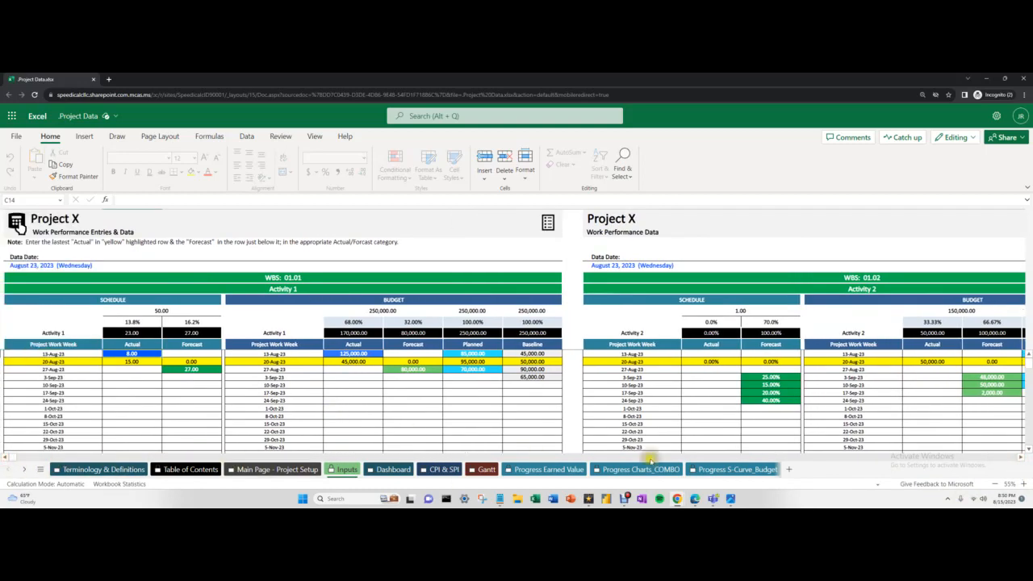
left_click(981, 457)
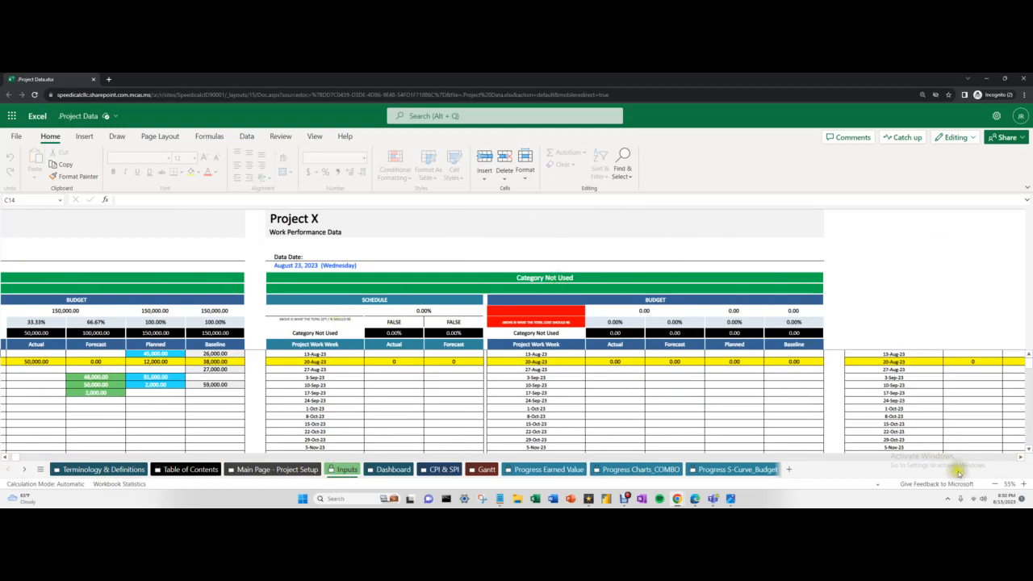
left_click(1021, 457)
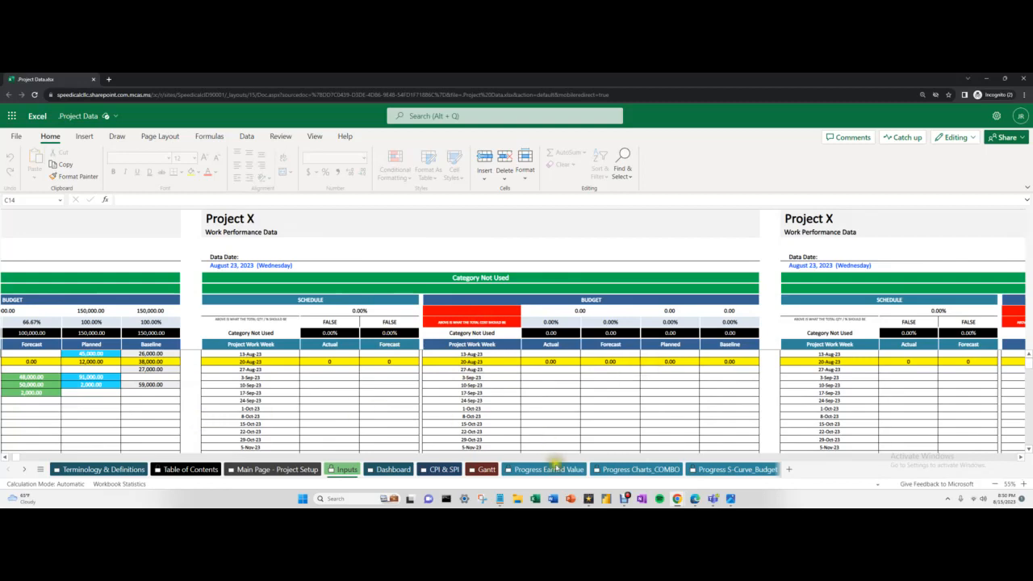
left_click(14, 458)
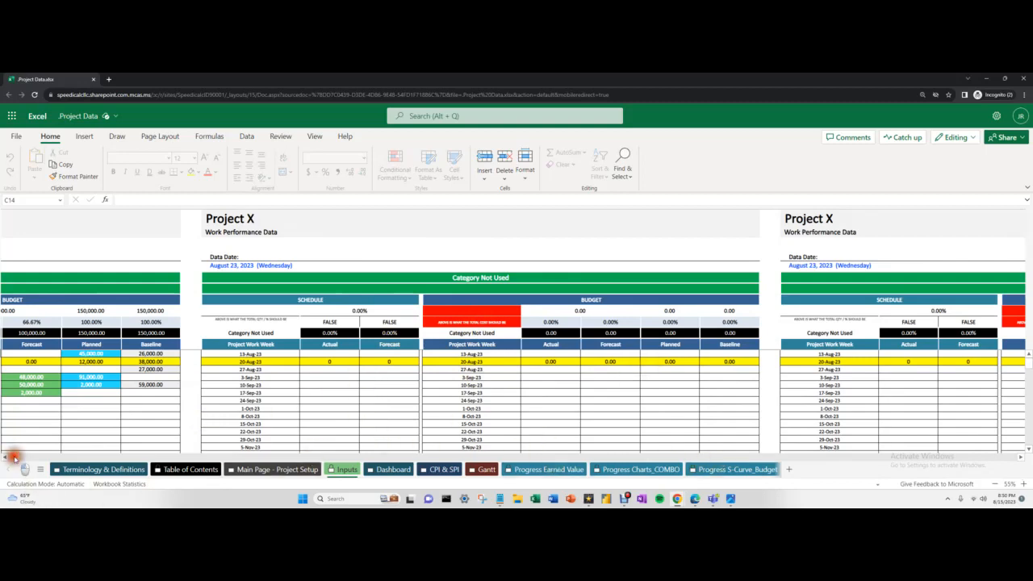
left_click_drag(15, 458, 6, 458)
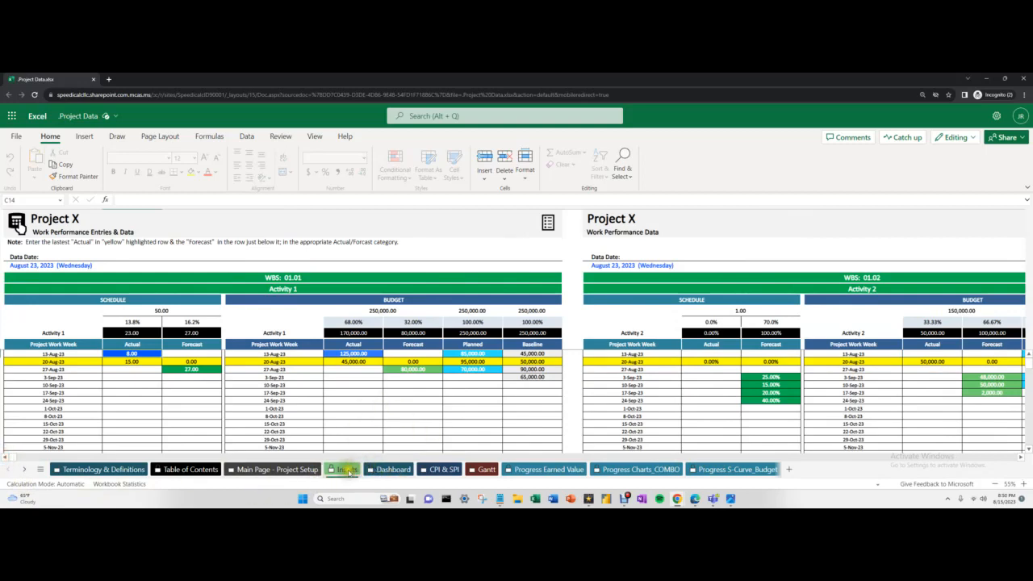
left_click_drag(318, 90, 738, 74)
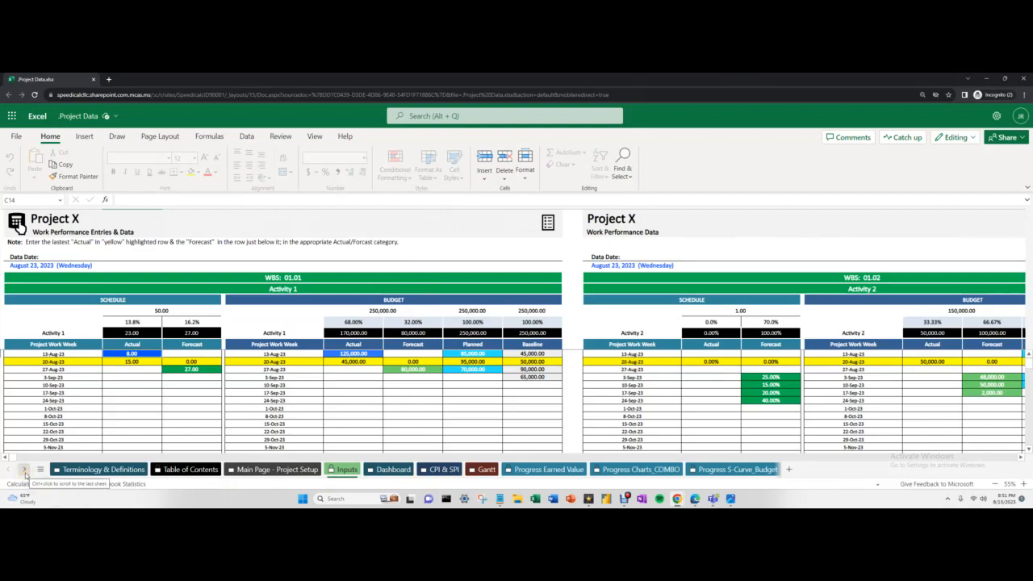
Glance at the WBS sheet and bring up the Critical Path Method sheet at 70% zoom
left_click(25, 474)
left_click(25, 475)
left_click(24, 474)
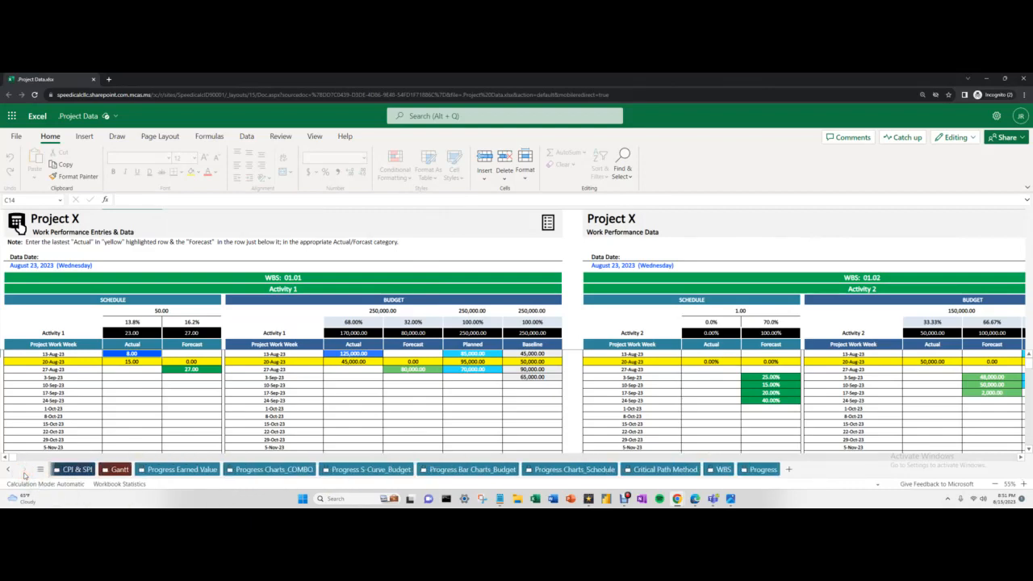
left_click(721, 469)
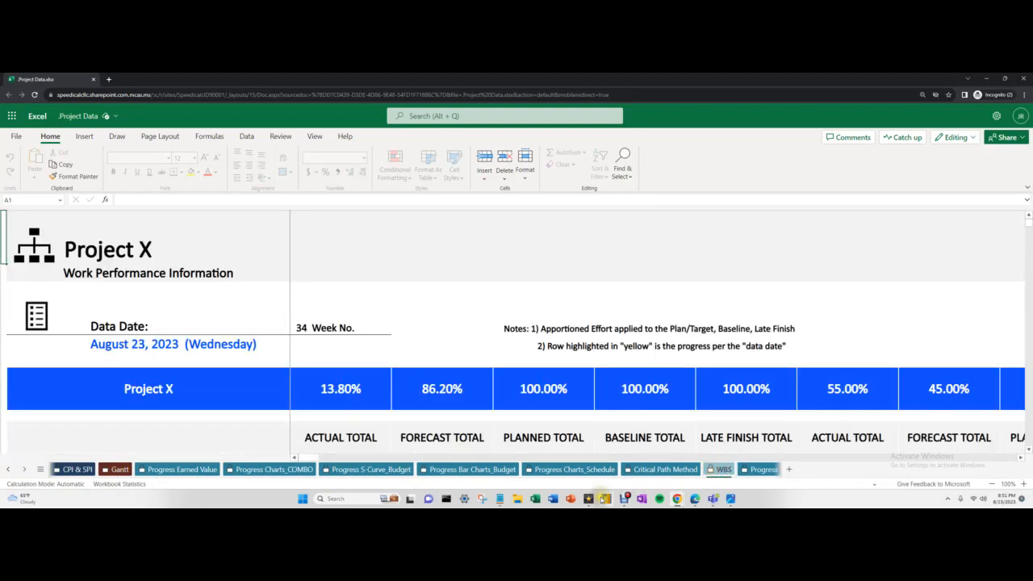
left_click(690, 469)
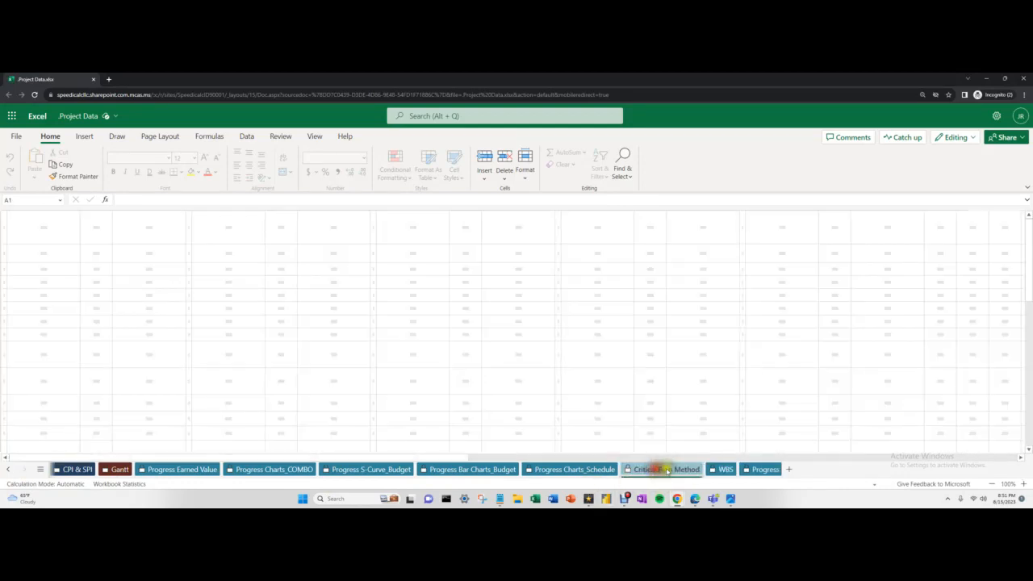
scroll(630, 393, "down", 3, "ctrl")
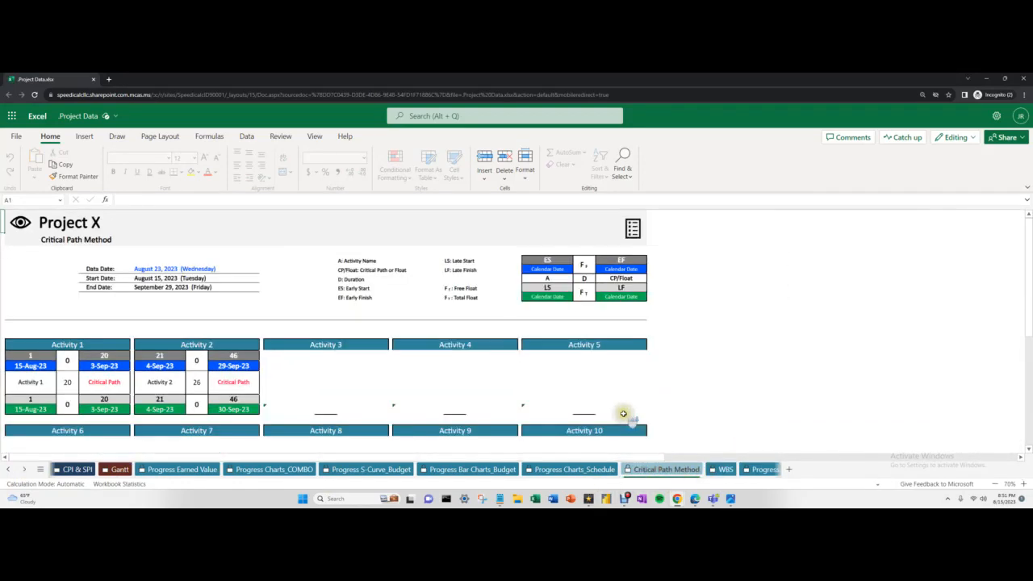
Examine the Critical Path Method legend and the Activity 1 and Activity 2 boxes at 100% zoom
left_click_drag(526, 79, 803, 74)
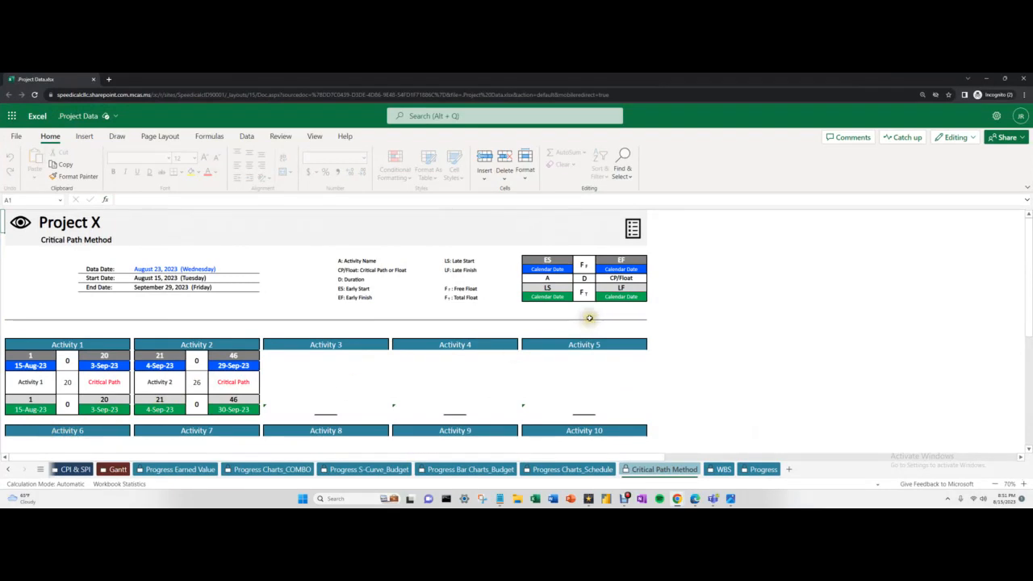
scroll(581, 318, "up", 3, "ctrl")
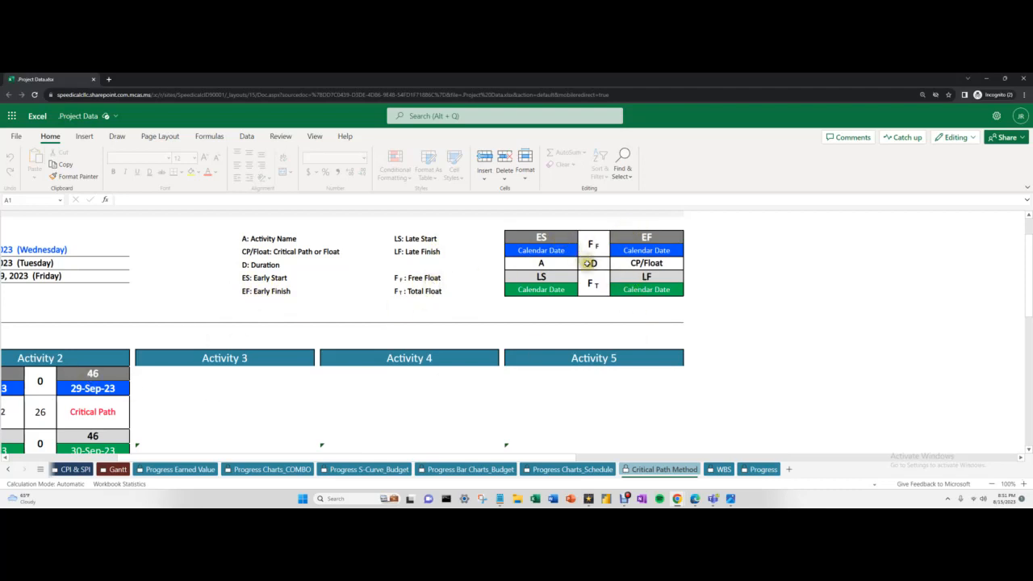
left_click_drag(427, 458, 205, 458)
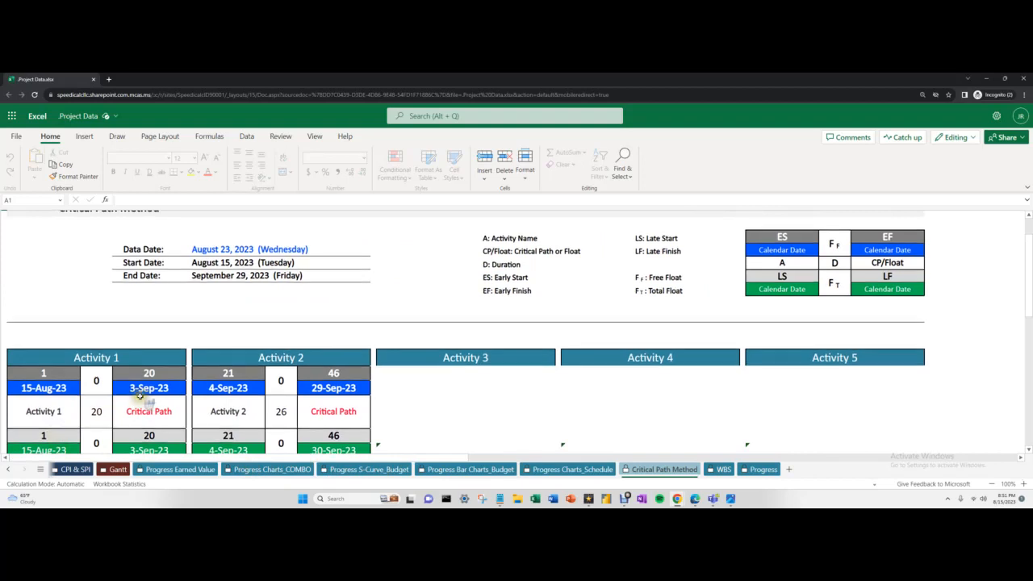
Compare the Activity 1 and Activity 2 boxes with the early/late date and float legend on the Critical Path Method sheet
scroll(140, 396, "down", 1)
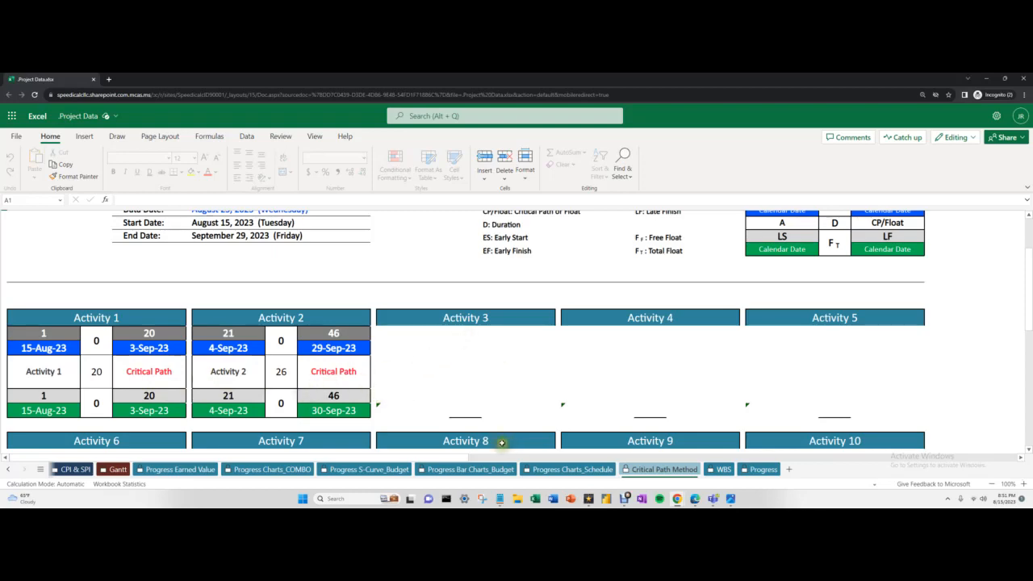
scroll(897, 279, "up", 1)
scroll(896, 278, "up", 3)
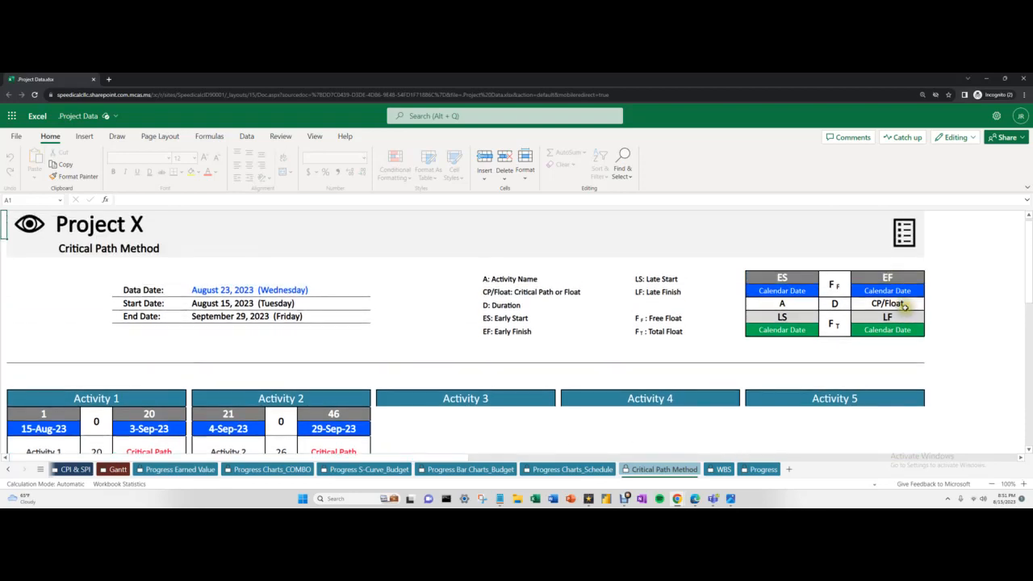
scroll(418, 392, "down", 2)
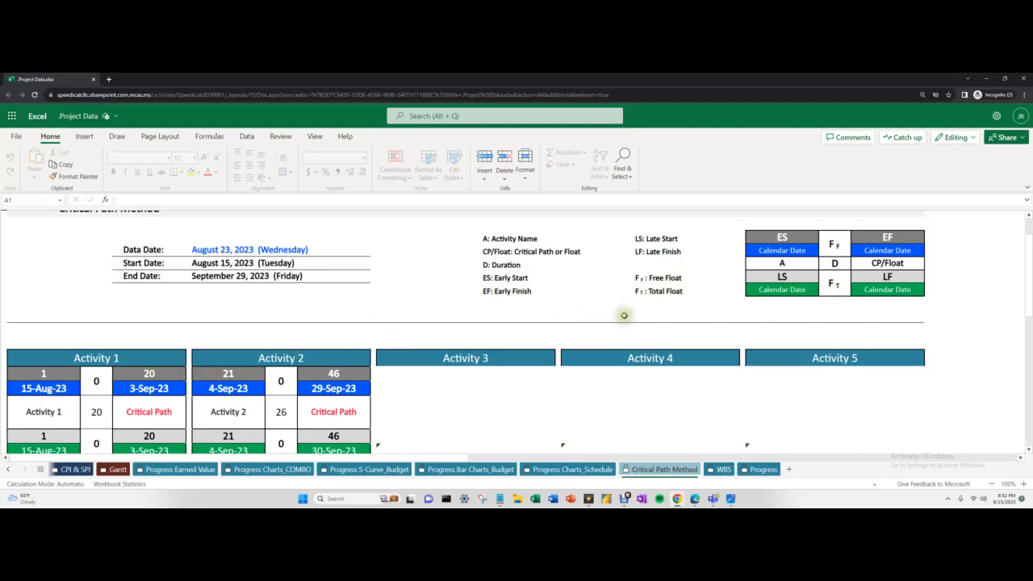
scroll(323, 347, "down", 1)
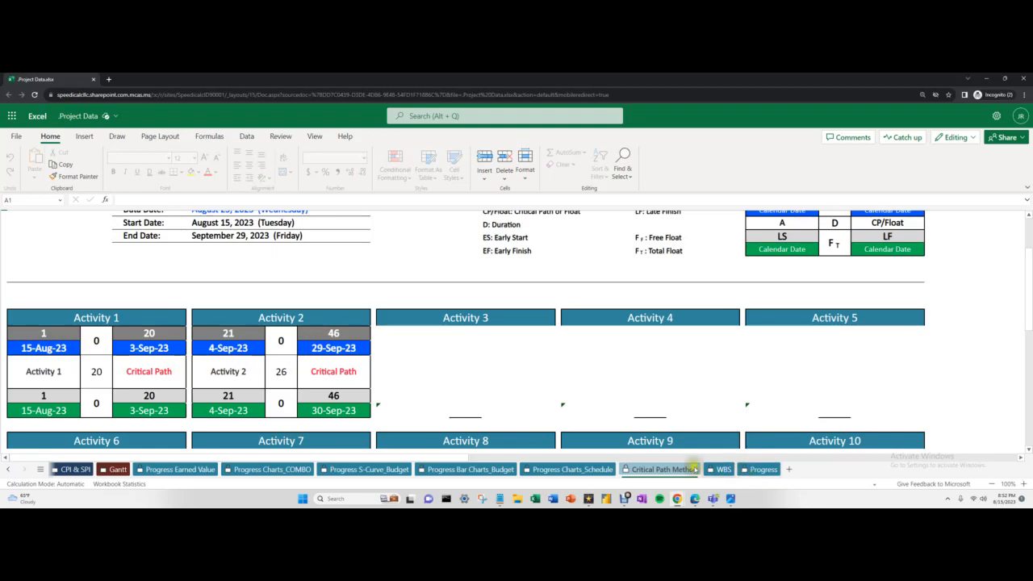
Bring up the Dashboard sheet at 70% zoom and collapse the ribbon to its single-line layout
left_click(7, 475)
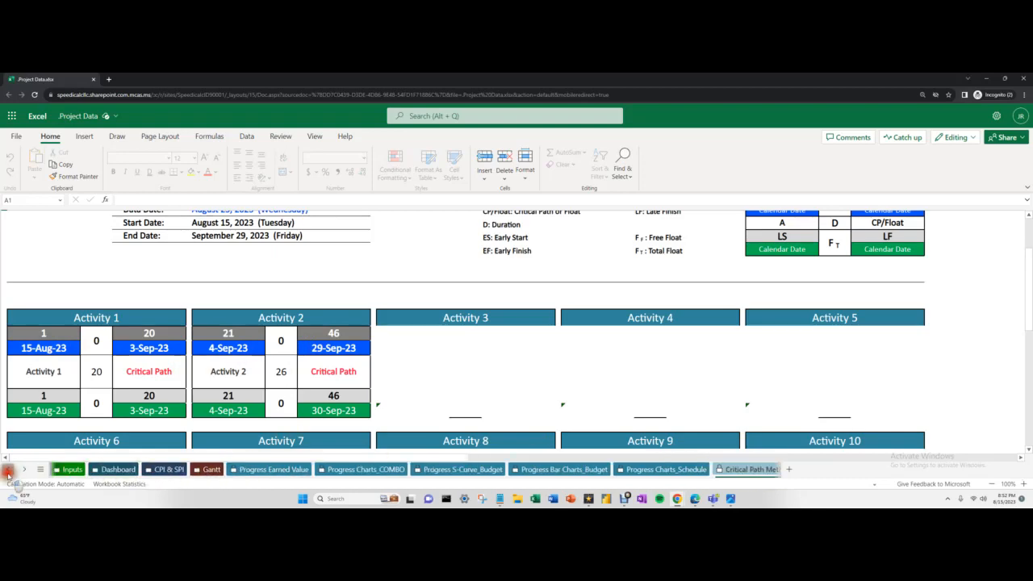
left_click(6, 475)
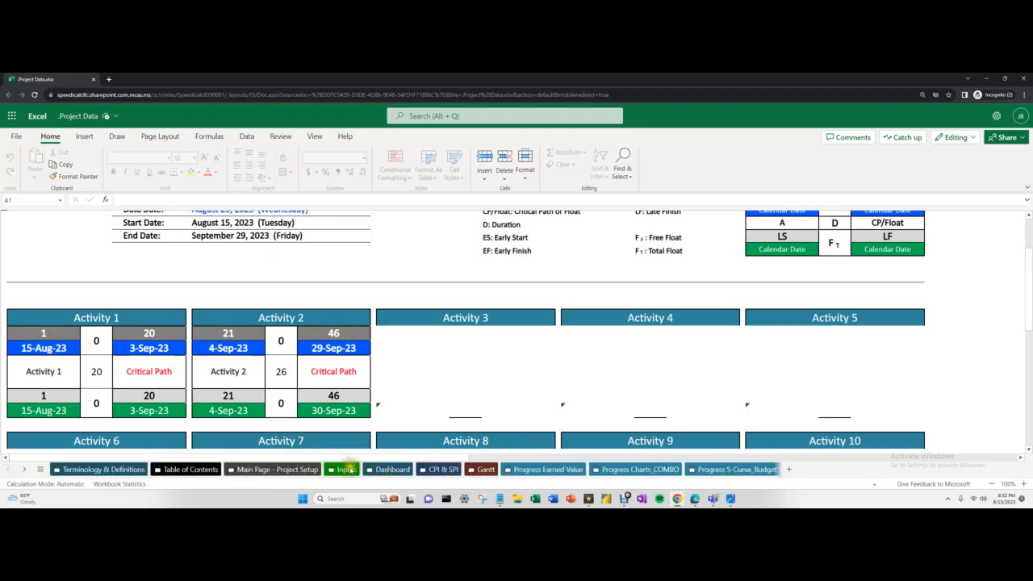
left_click(347, 469)
left_click(393, 470)
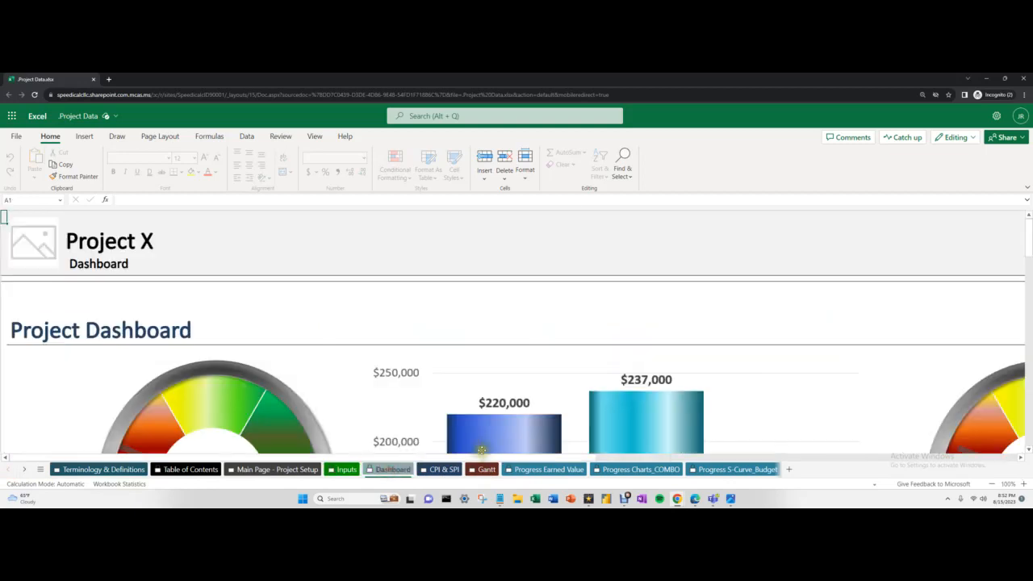
scroll(464, 401, "down", 1)
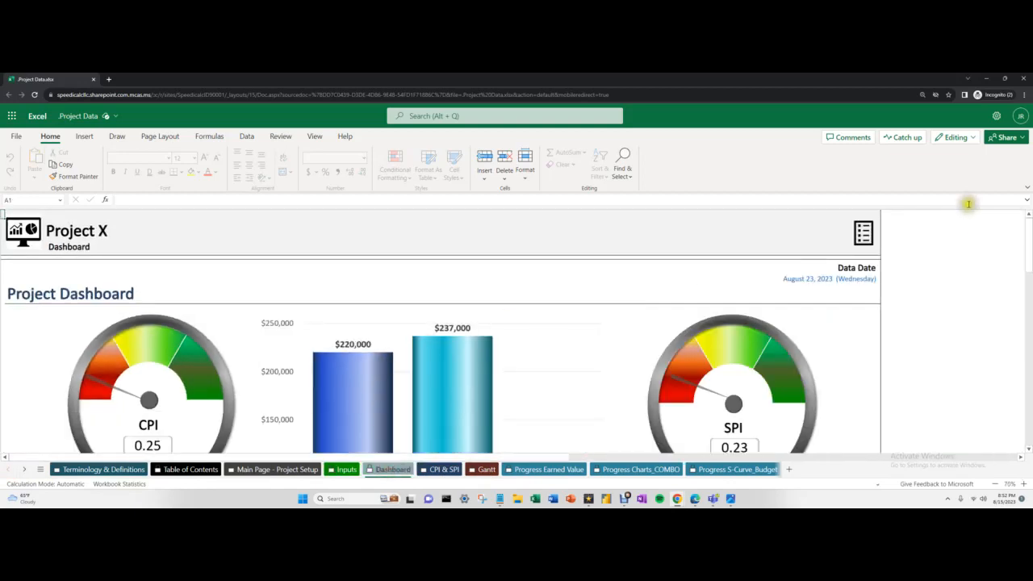
left_click(1027, 187)
left_click(999, 234)
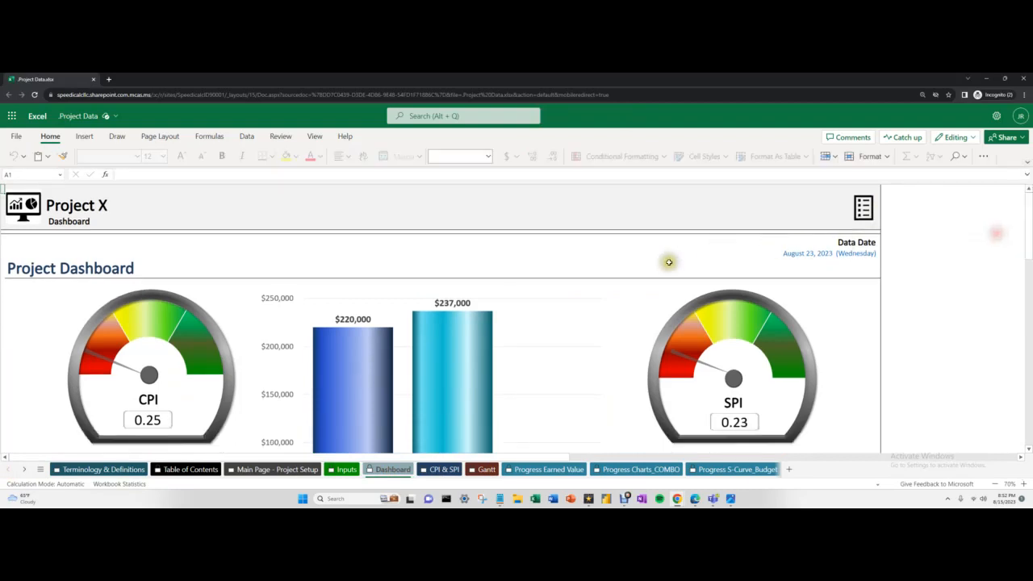
Examine the Dashboard's CPI and SPI gauges, status details and AC, PV and EV bar chart at 55% zoom
scroll(476, 398, "down", 1)
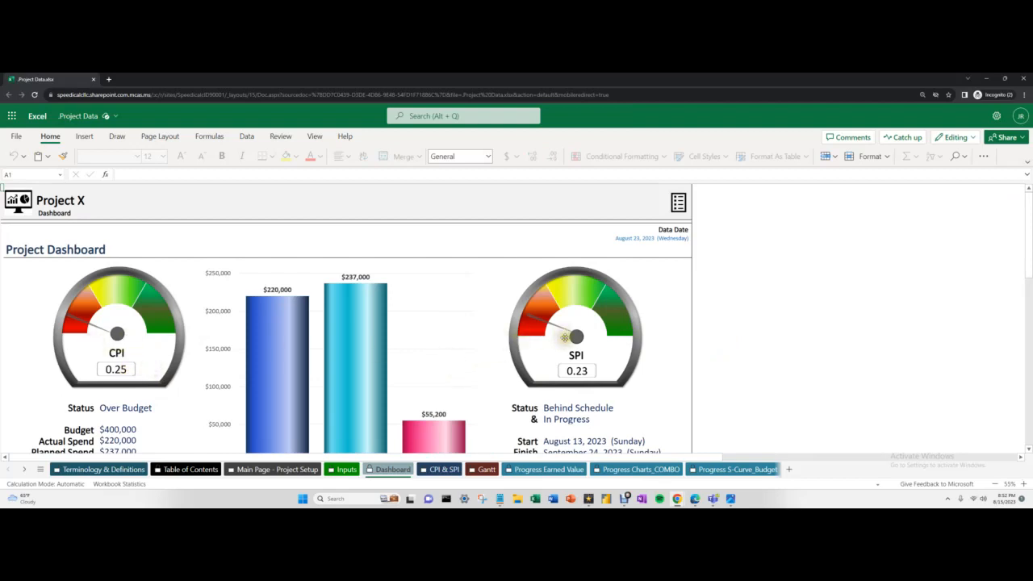
scroll(563, 355, "down", 2)
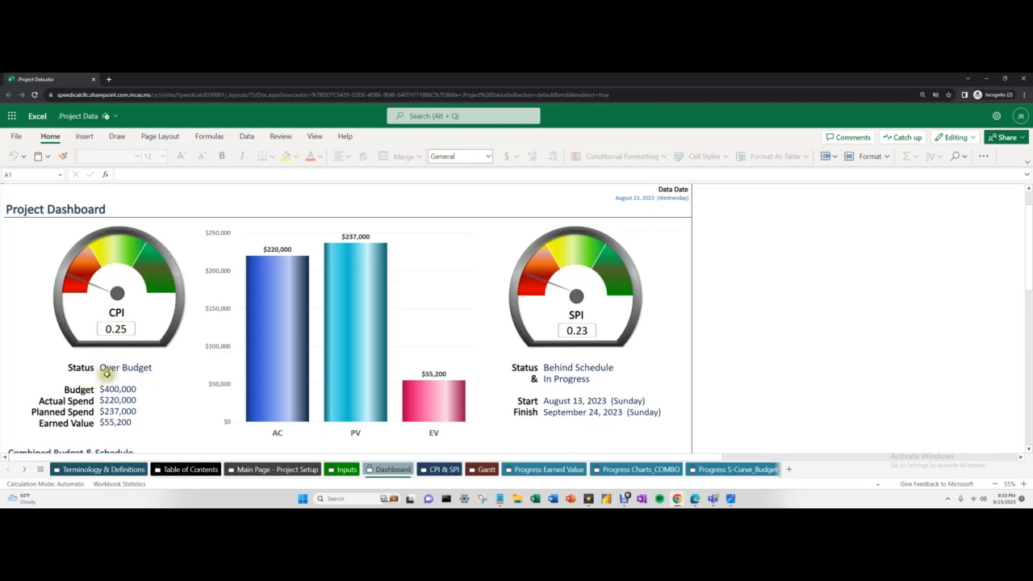
scroll(129, 383, "down", 1)
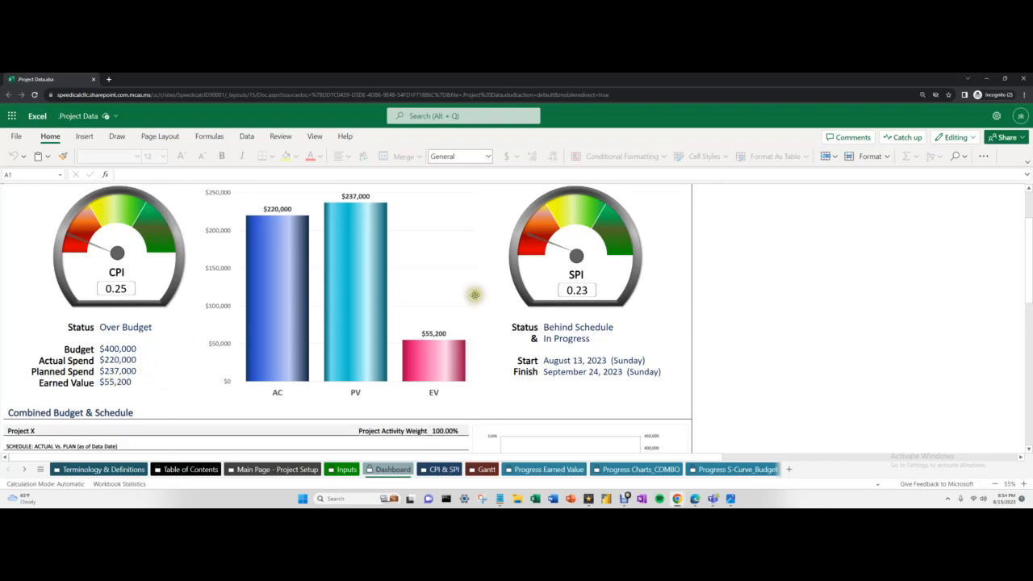
scroll(408, 321, "up", 3)
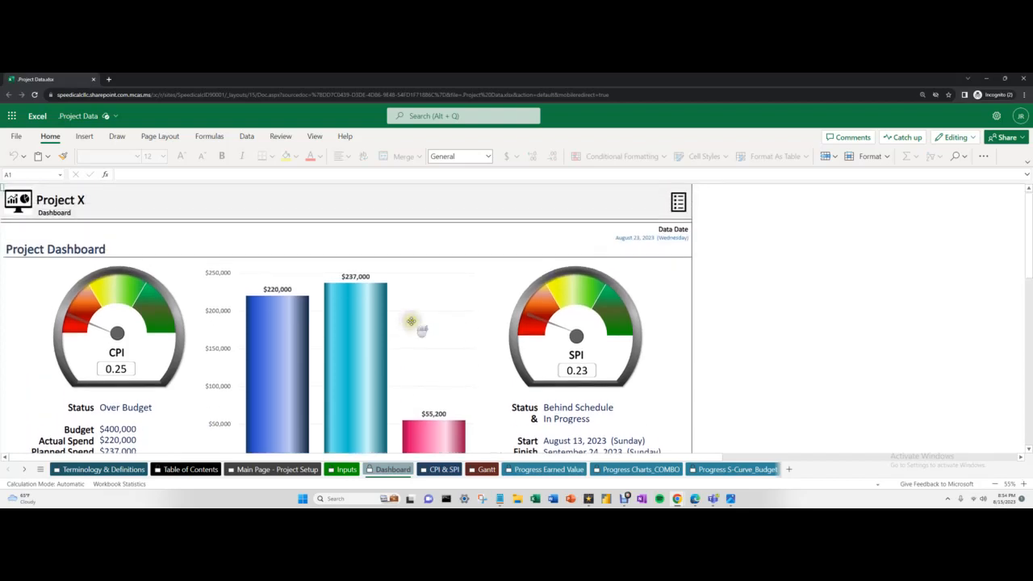
scroll(412, 322, "down", 3)
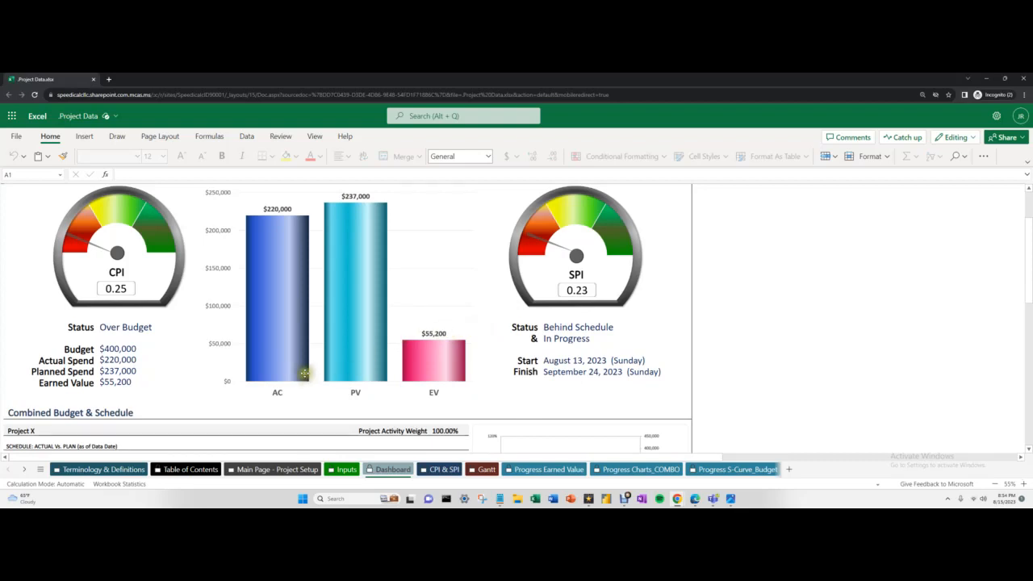
Examine the schedule and budget actual versus plan tables in the Combined Budget & Schedule section at 70% zoom
scroll(304, 371, "down", 3)
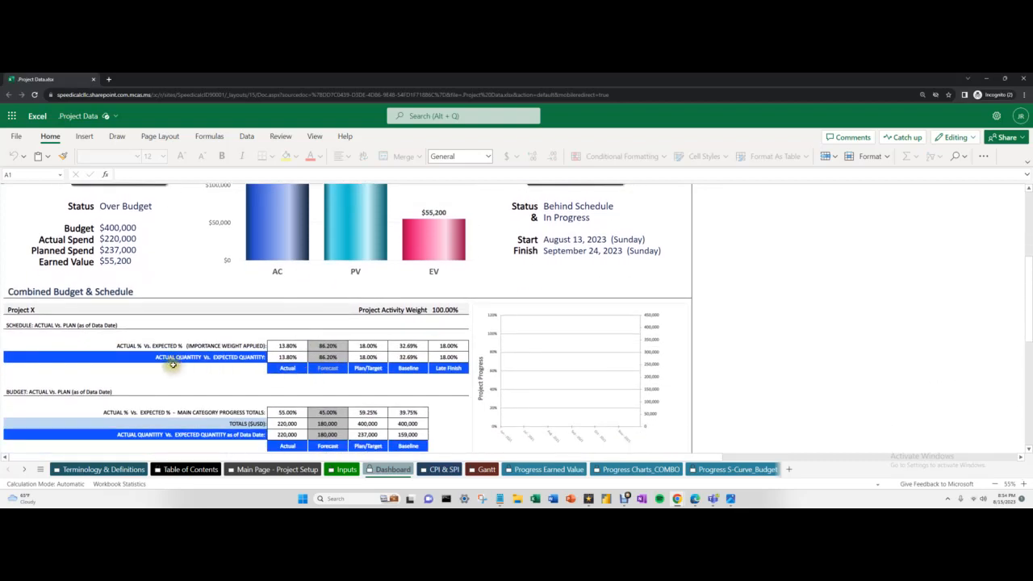
scroll(172, 367, "up", 2)
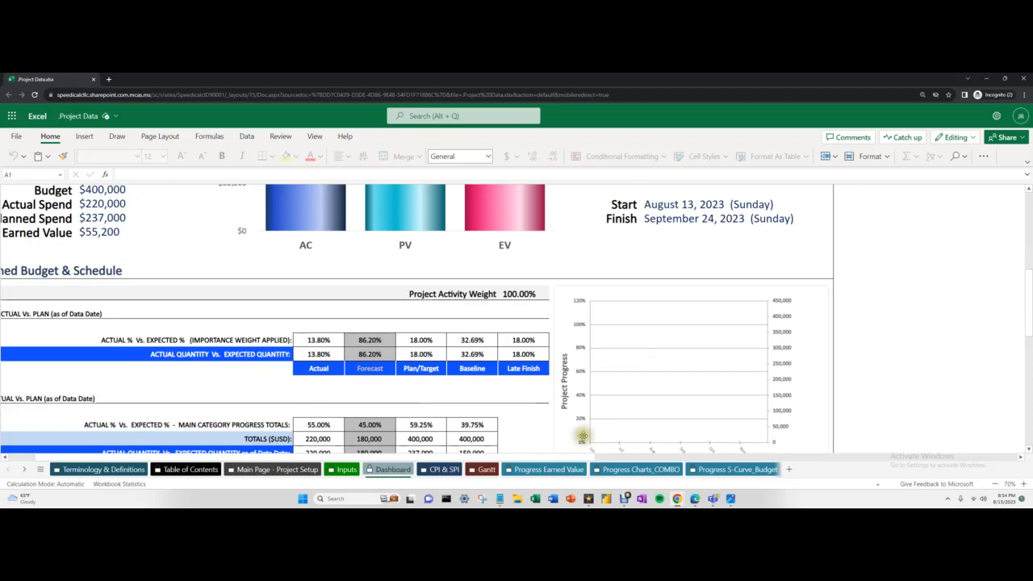
scroll(594, 457, "left", 1)
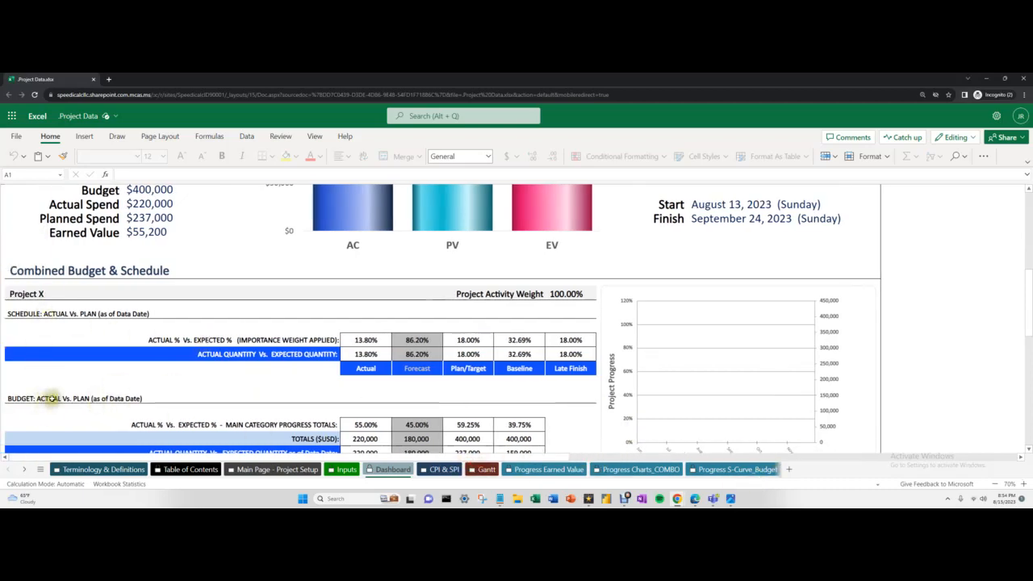
scroll(645, 321, "down", 1)
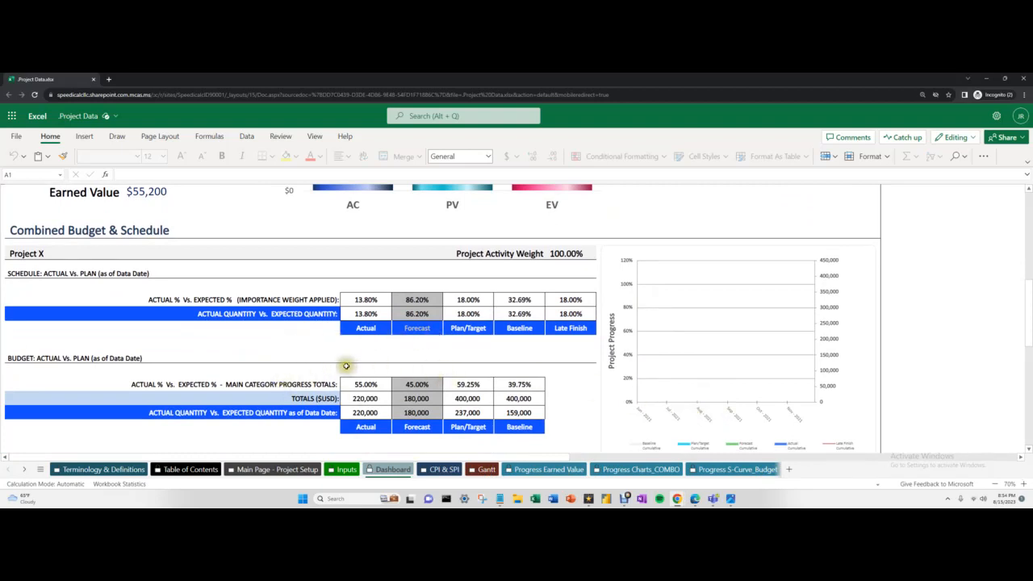
Open the format settings of the Combined Budget & Schedule chart and expand its Horizontal Axis options
left_click(706, 417)
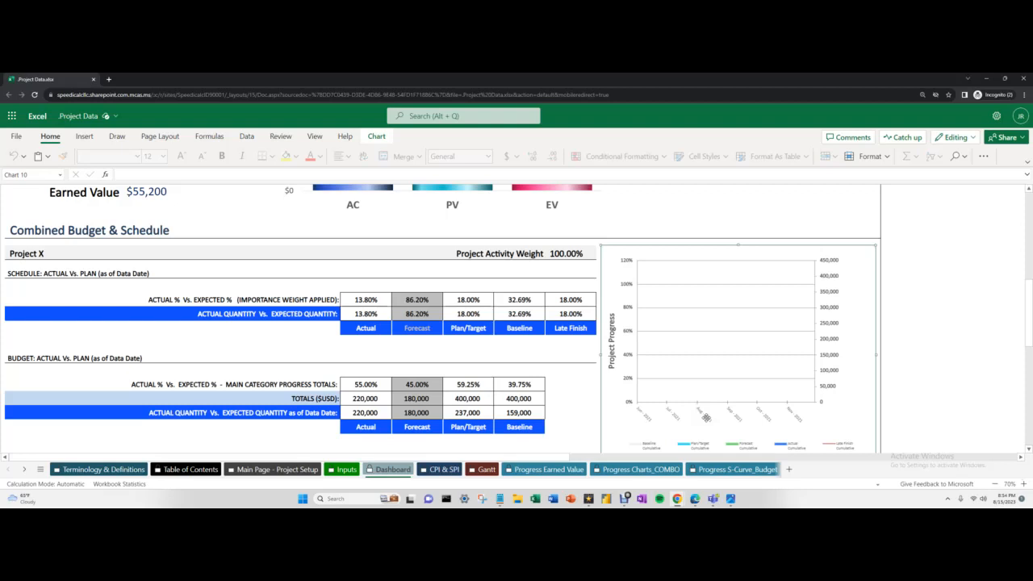
right_click(706, 417)
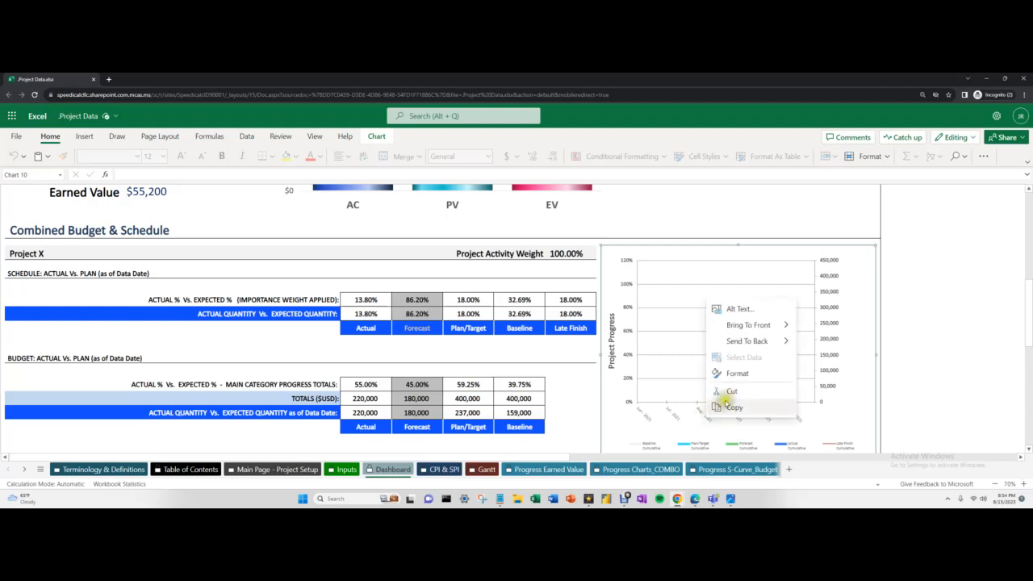
left_click(859, 416)
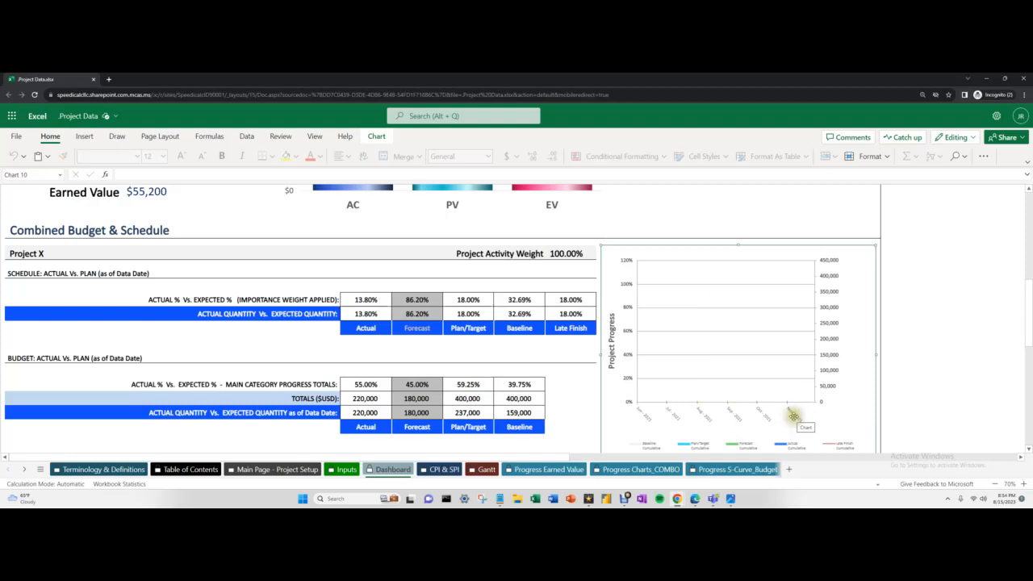
right_click(703, 416)
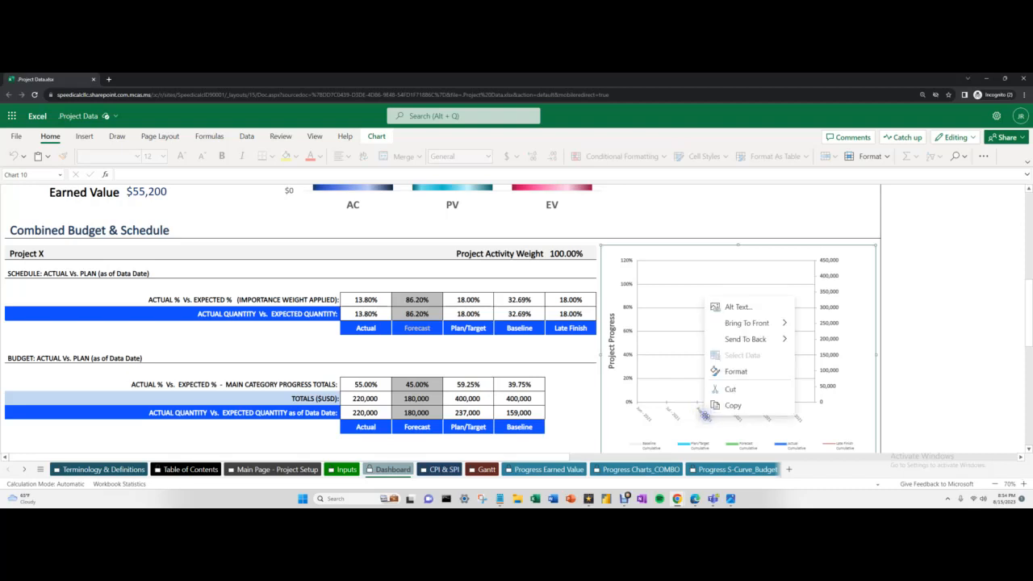
left_click(734, 371)
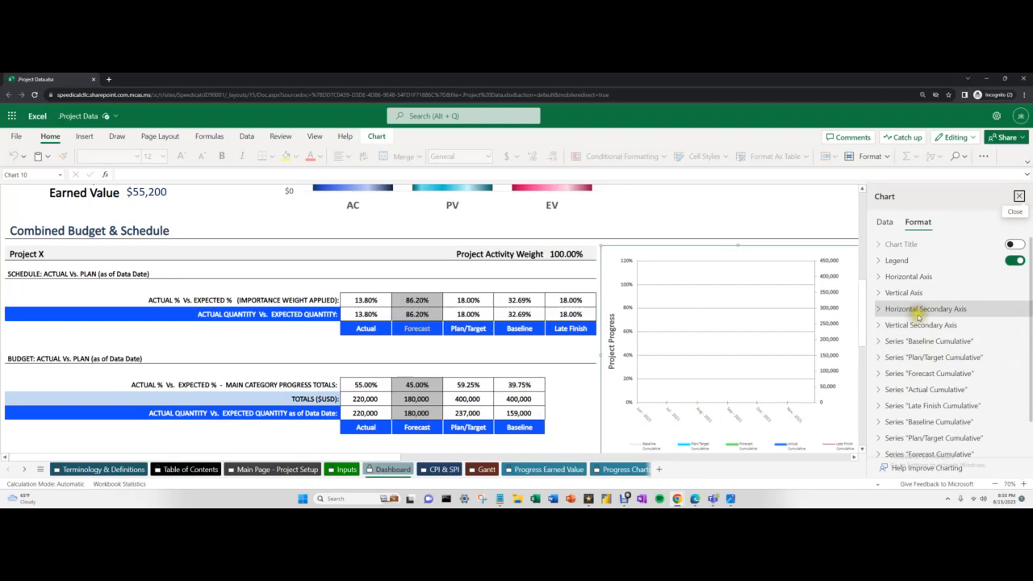
left_click(879, 279)
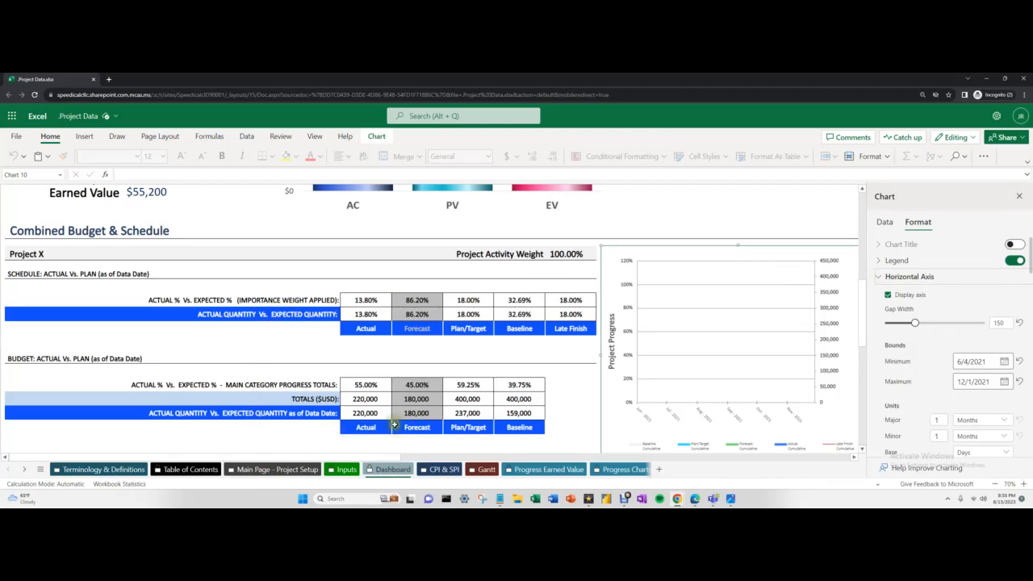
Check the project's start and end dates on the Main Page - Project Setup sheet and return to the Dashboard
scroll(393, 421, "down", 10)
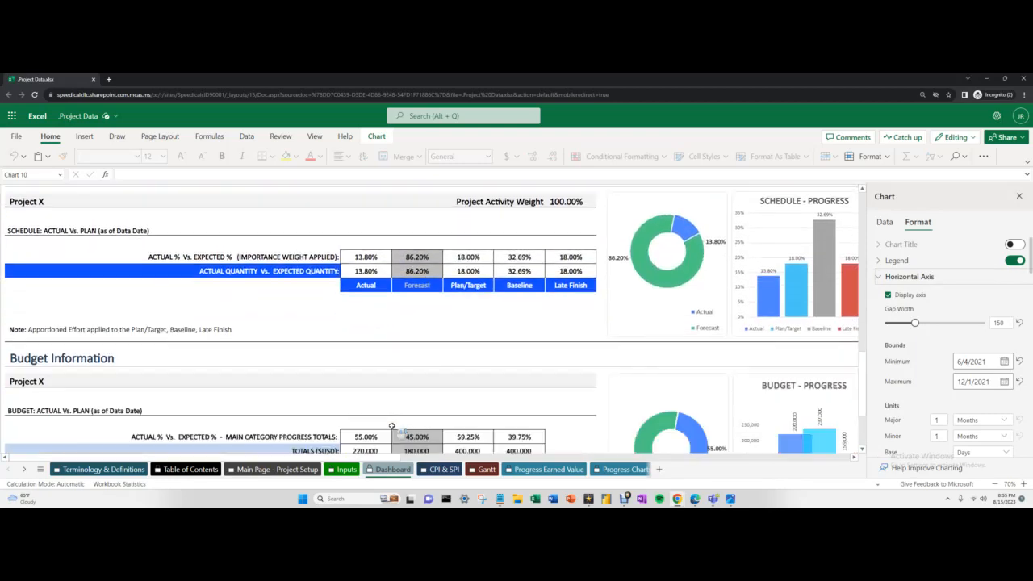
scroll(393, 421, "up", 10)
left_click(277, 468)
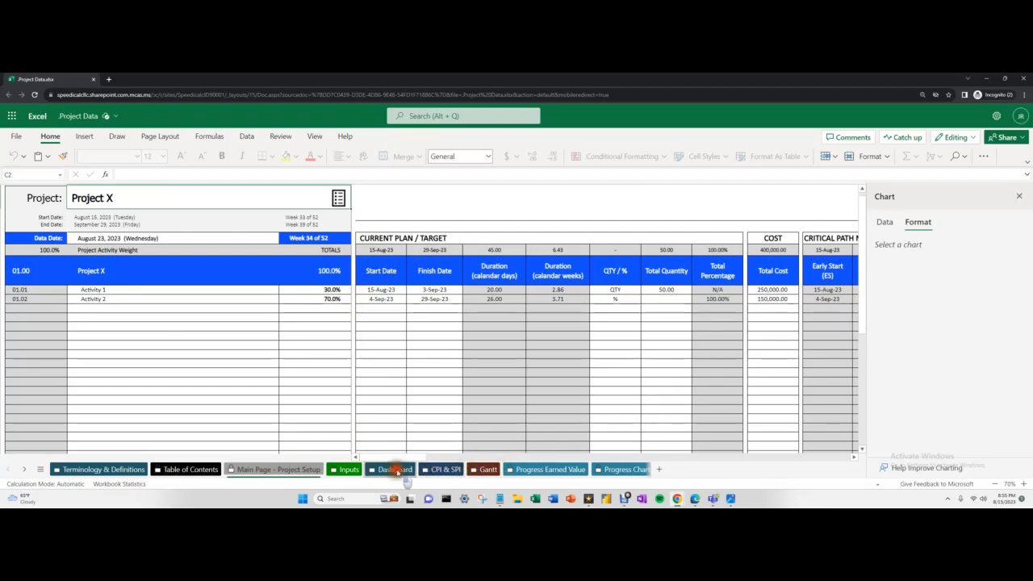
left_click(394, 469)
Set the minimum bound of the Combined Budget & Schedule chart's horizontal axis to 8/5/2023
left_click(738, 380)
right_click(738, 380)
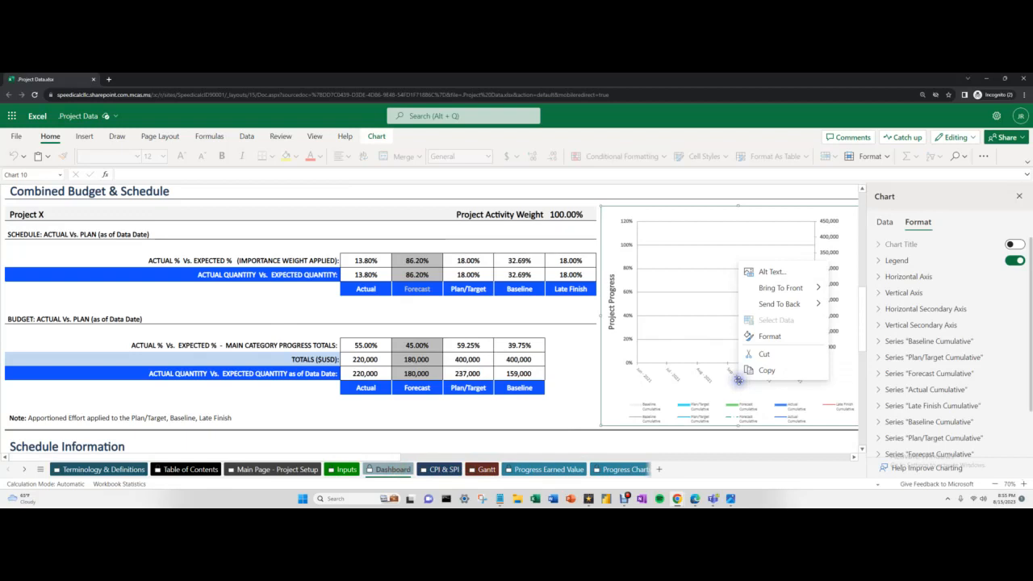
left_click(888, 280)
left_click(880, 277)
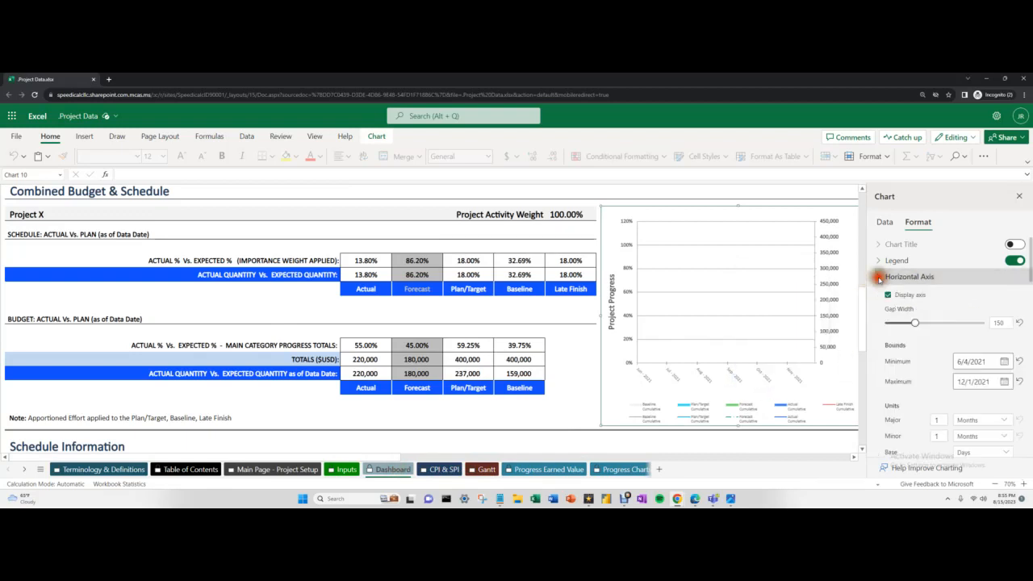
left_click(978, 361)
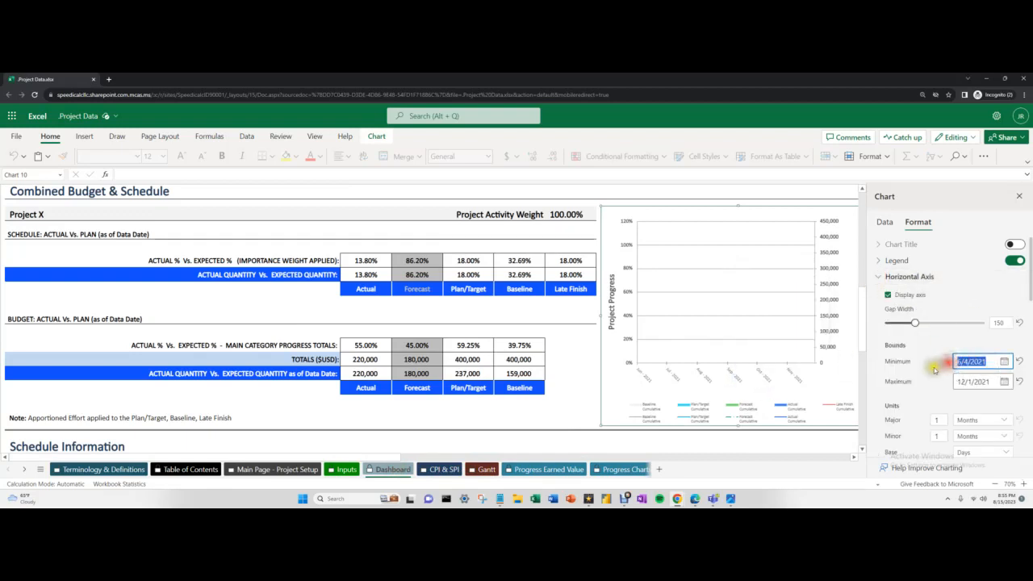
type("8/")
key("Tab")
Set the horizontal axis maximum bound to 9/30/2023 and close the chart's format settings
left_click(982, 381)
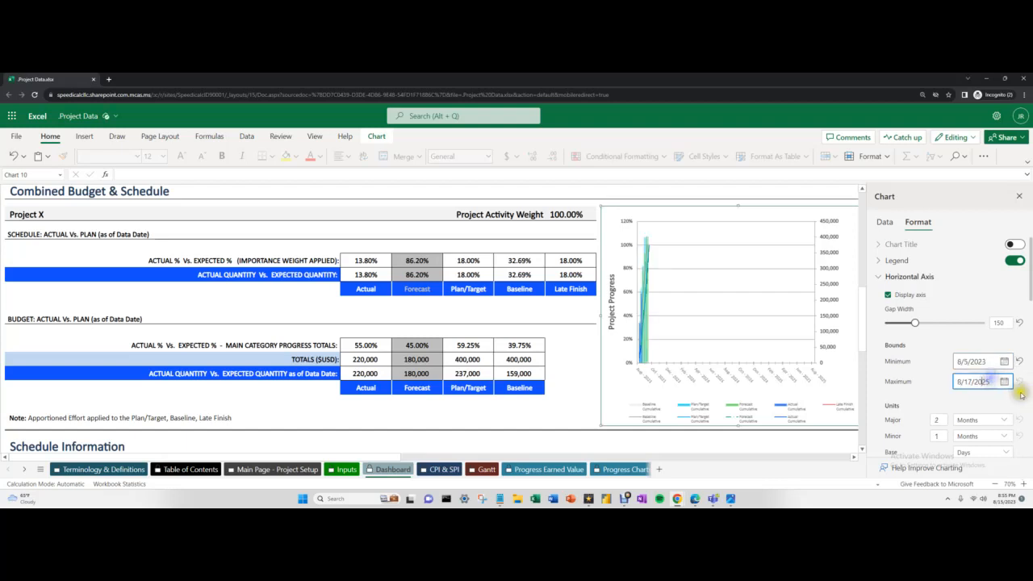
left_click_drag(996, 383, 953, 386)
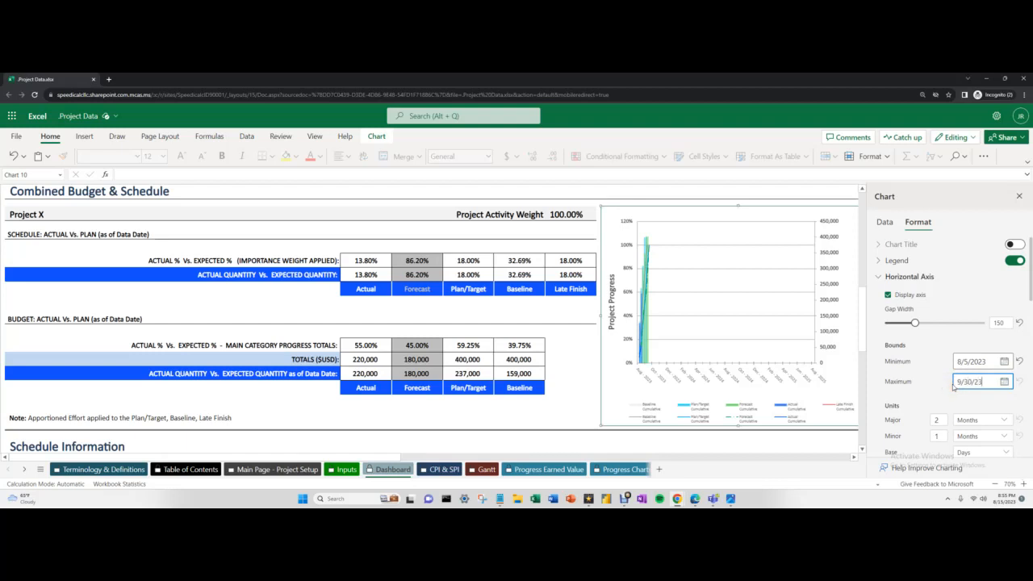
key("Tab")
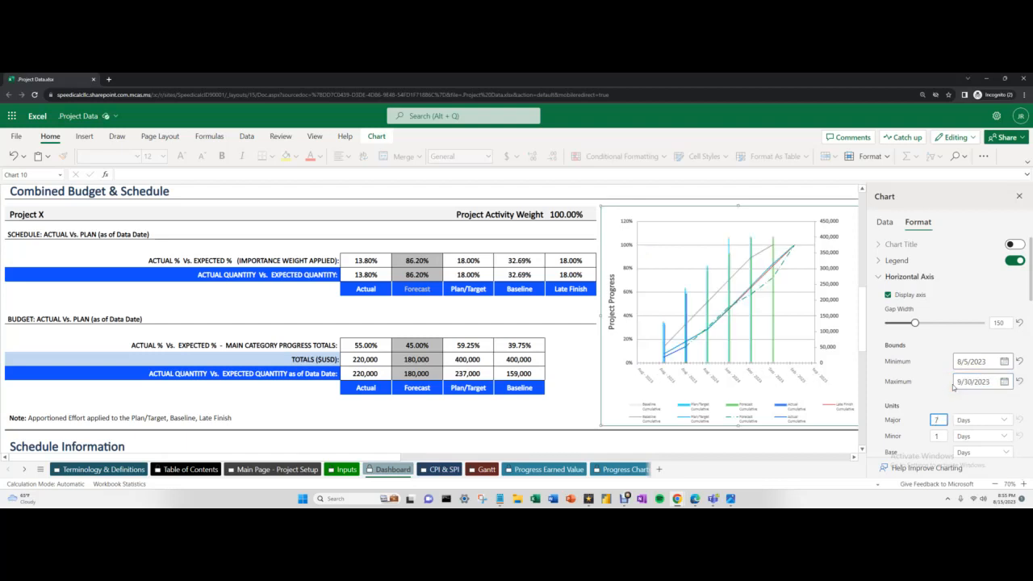
left_click(1018, 196)
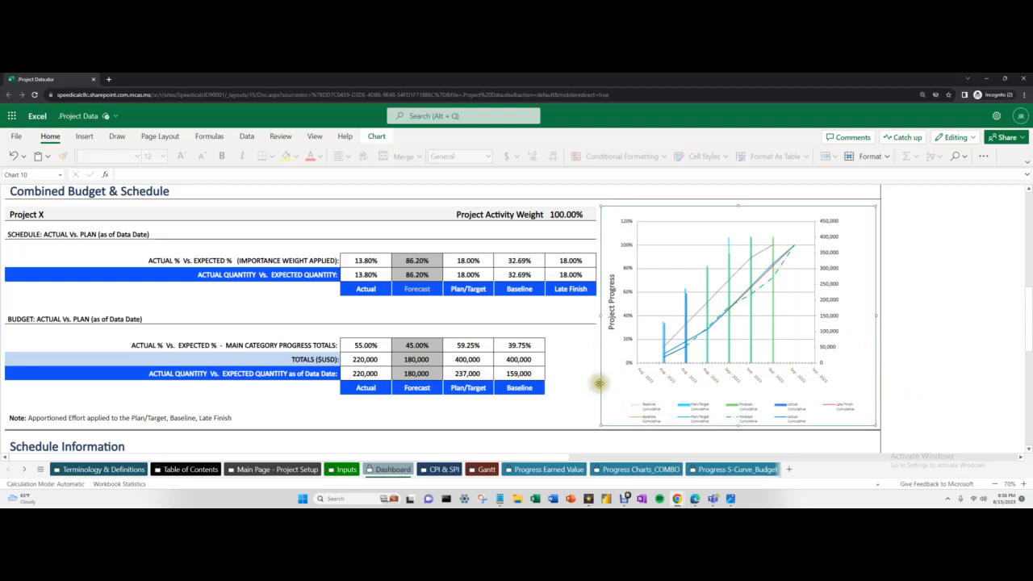
Deselect the Combined Budget & Schedule chart and examine its bars and progress curves at 145% zoom
mouse_move(601, 206)
left_mouse_down()
mouse_move(316, 194)
mouse_move(161, 224)
mouse_move(351, 203)
mouse_move(619, 201)
mouse_move(601, 207)
left_mouse_up()
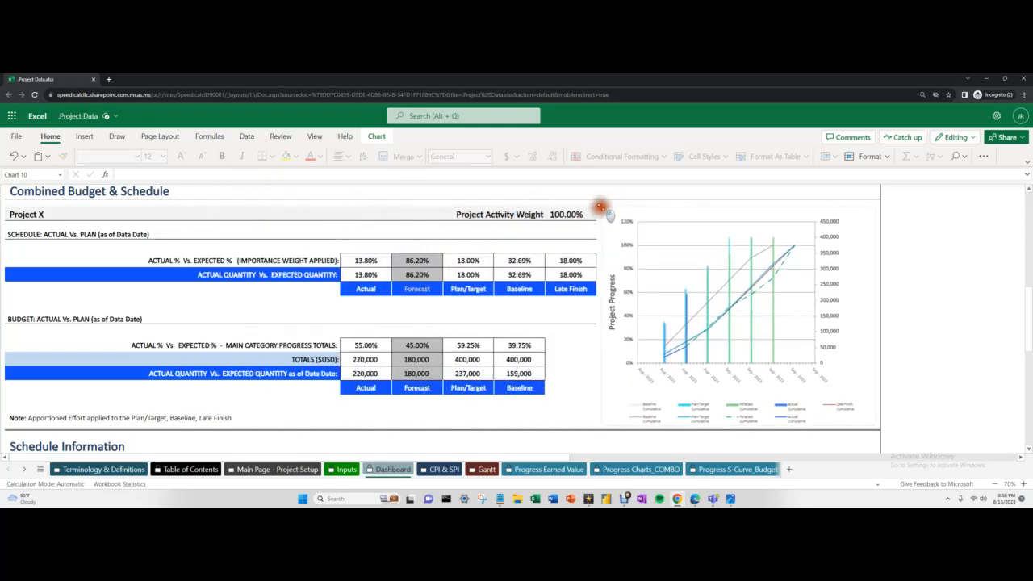
left_click(910, 323)
scroll(922, 328, "up", 8)
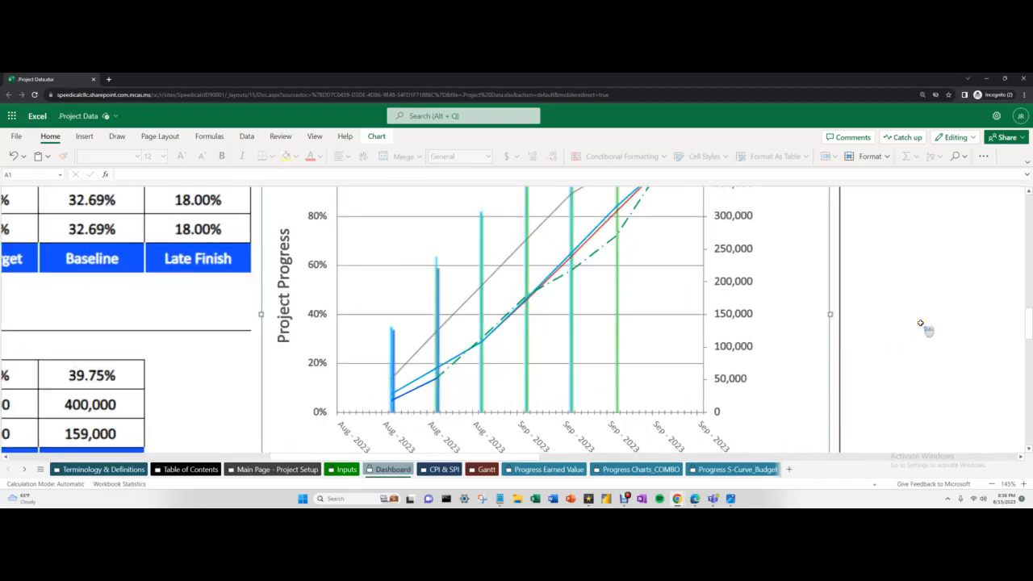
Review the full Combined Budget & Schedule section of the Dashboard, comparing its progress chart with the schedule and budget tables
scroll(526, 288, "up", 4)
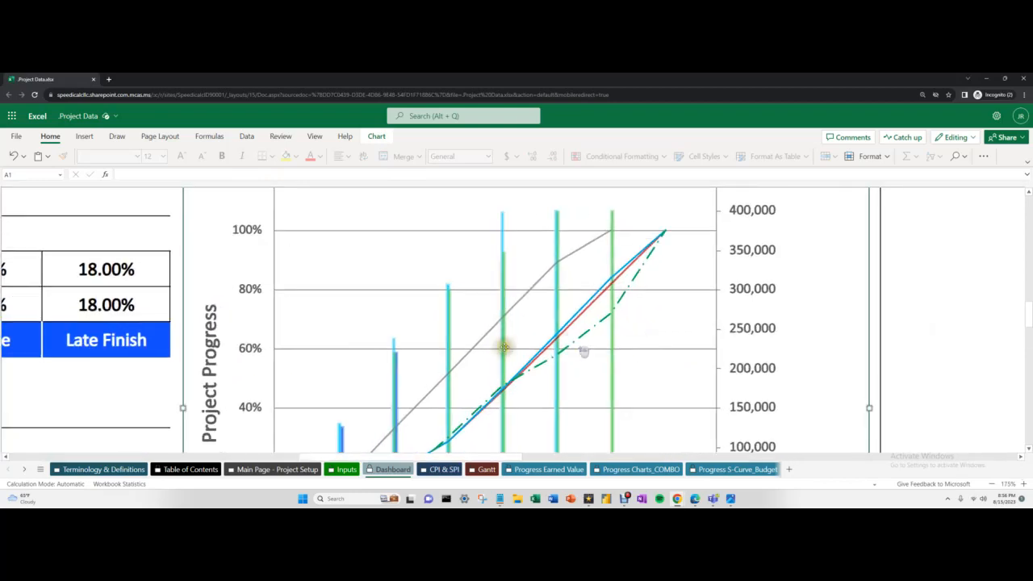
scroll(460, 361, "down", 5)
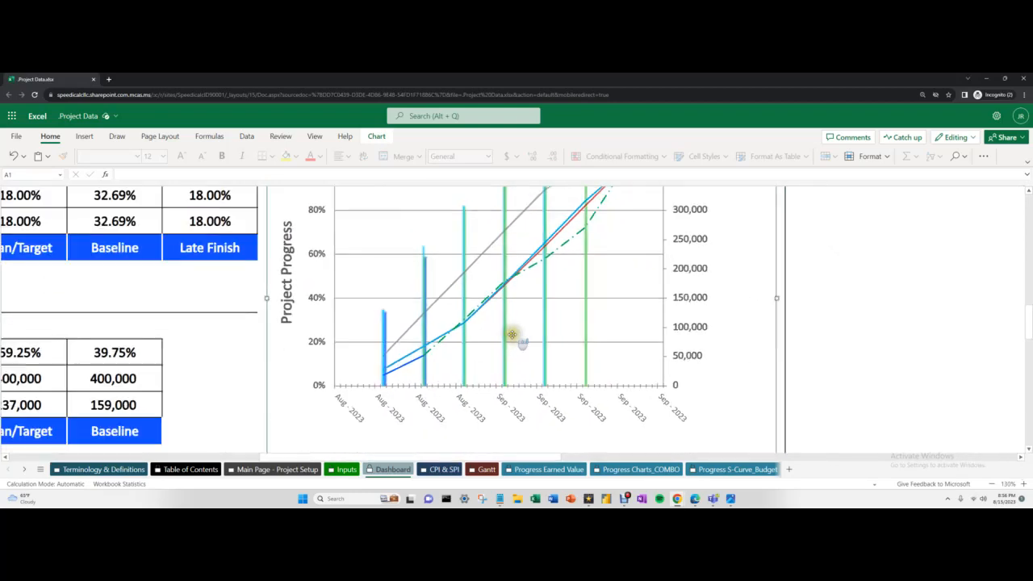
scroll(673, 316, "down", 2)
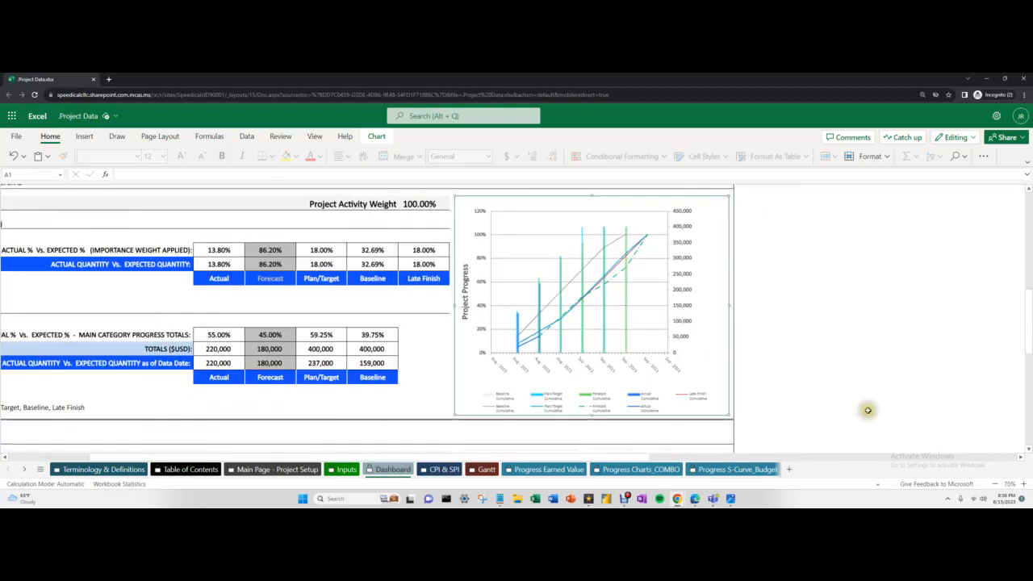
left_click_drag(583, 458, 497, 453)
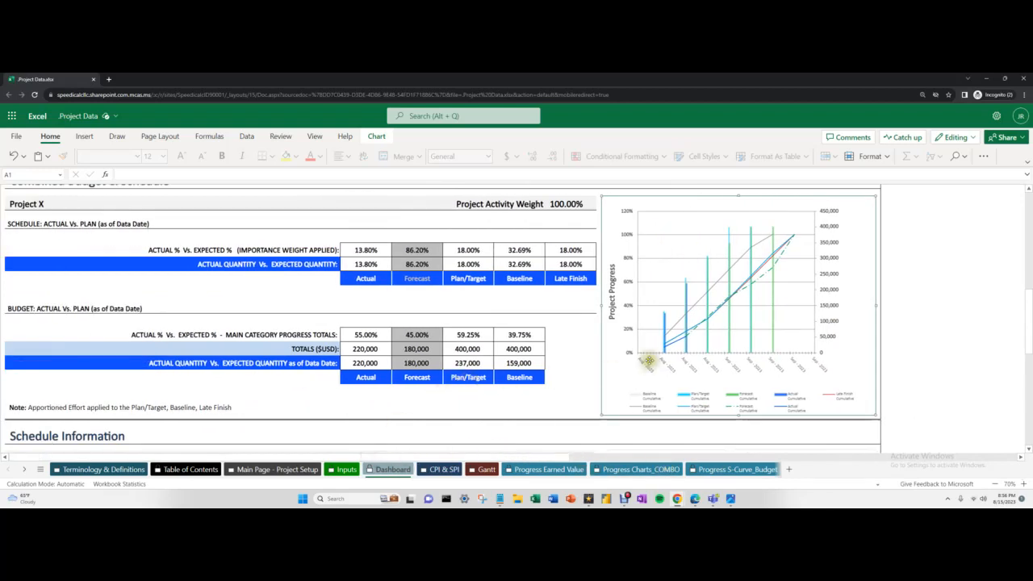
scroll(91, 284, "up", 1)
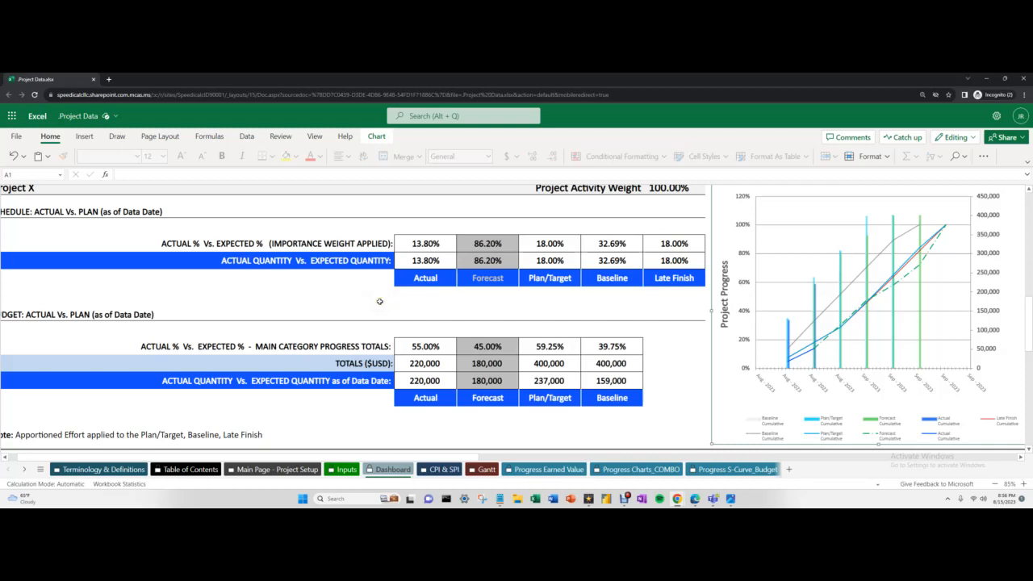
scroll(379, 301, "down", 2)
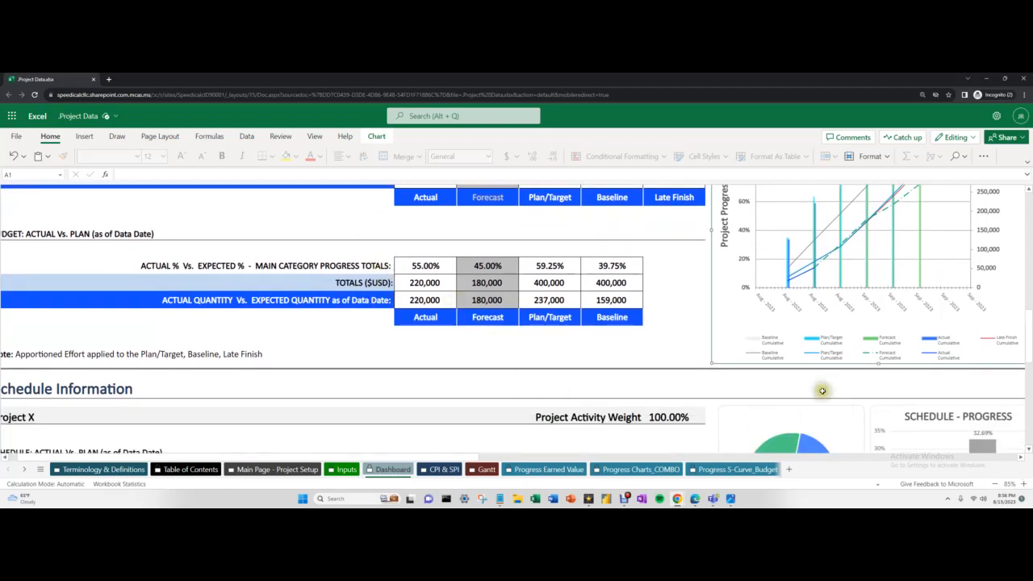
scroll(776, 363, "down", 1)
scroll(777, 363, "down", 2)
scroll(781, 365, "up", 8)
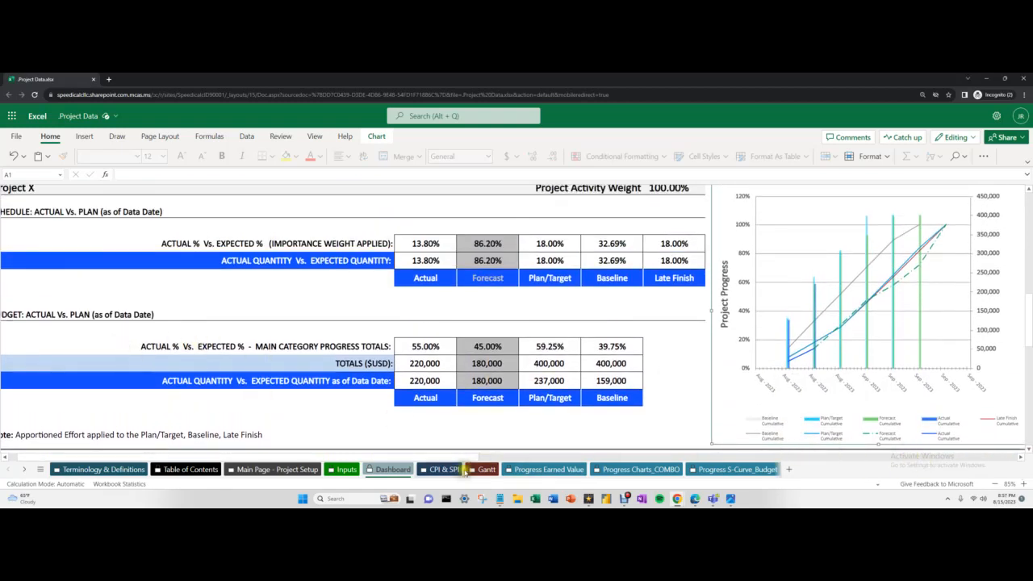
left_click(214, 456)
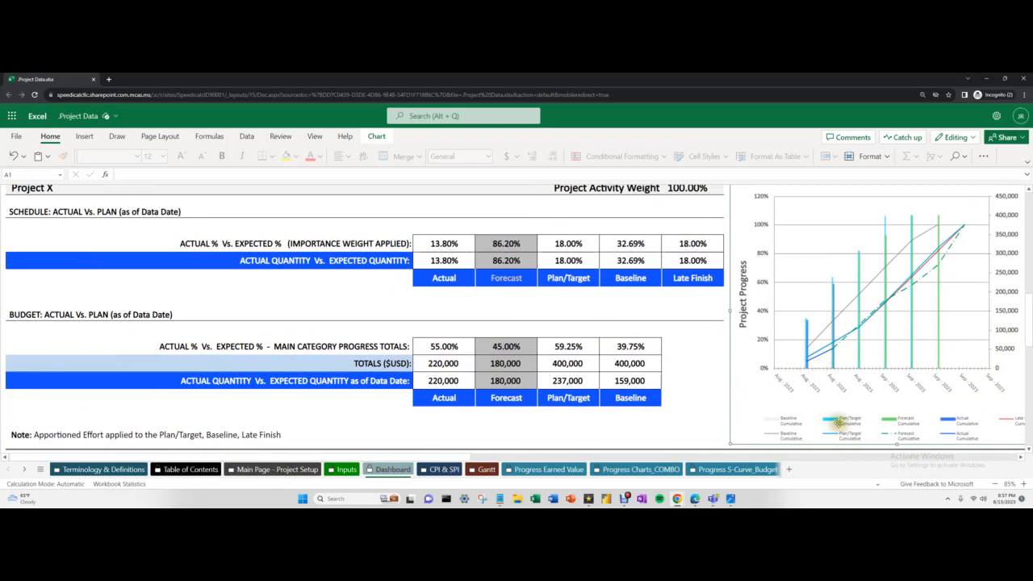
Examine the Dashboard's Schedule Information section, including its actual-versus-plan table, donut chart and progress bar chart
scroll(576, 363, "down", 5)
scroll(577, 367, "down", 1)
scroll(577, 369, "up", 1)
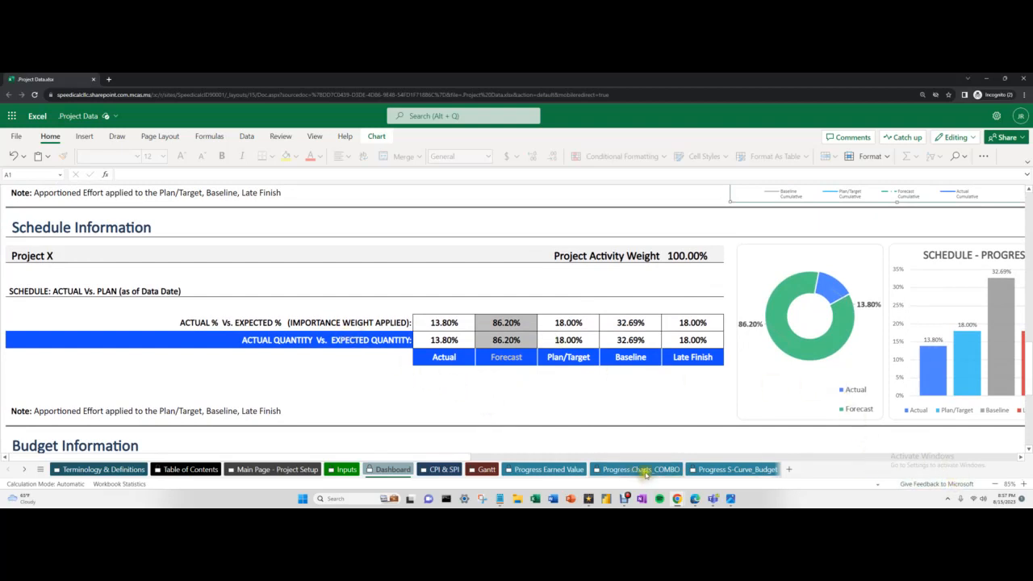
scroll(772, 313, "right", 3)
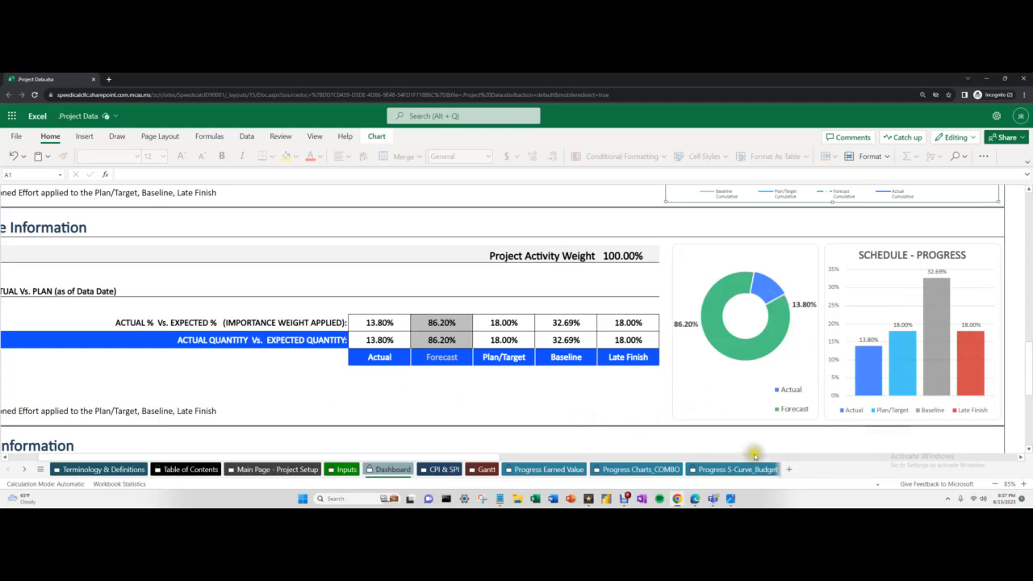
scroll(420, 464, "left", 2)
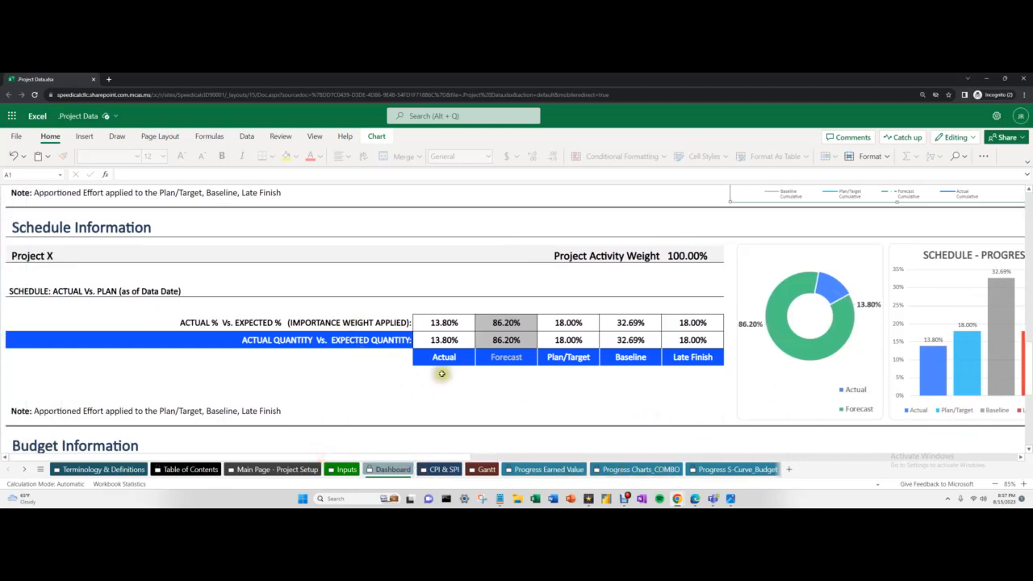
Deselect the combined chart and examine the Dashboard's Budget Information table and charts at 70% zoom
scroll(461, 371, "down", 1)
scroll(462, 371, "down", 4)
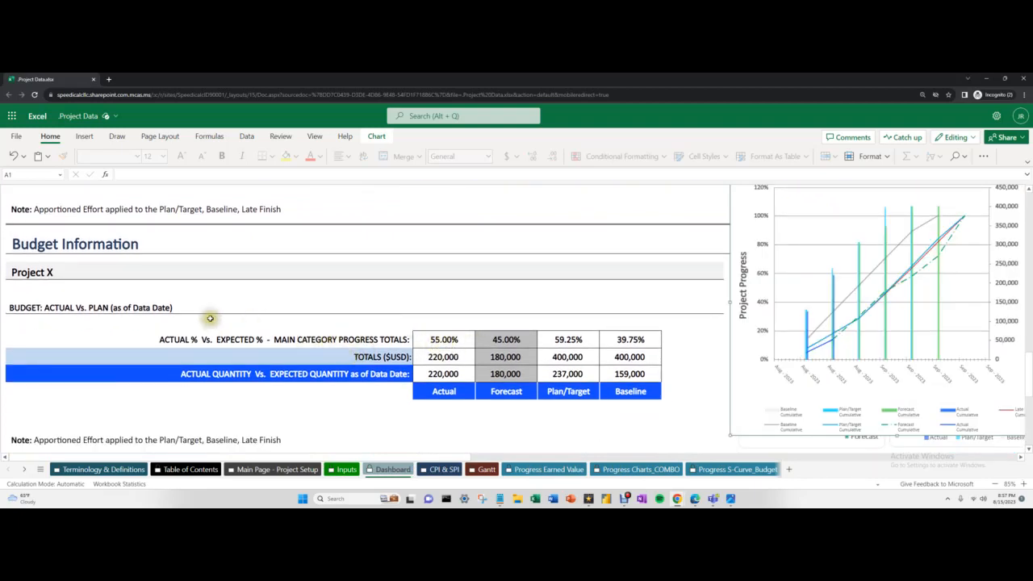
scroll(96, 294, "down", 1)
scroll(156, 312, "up", 1)
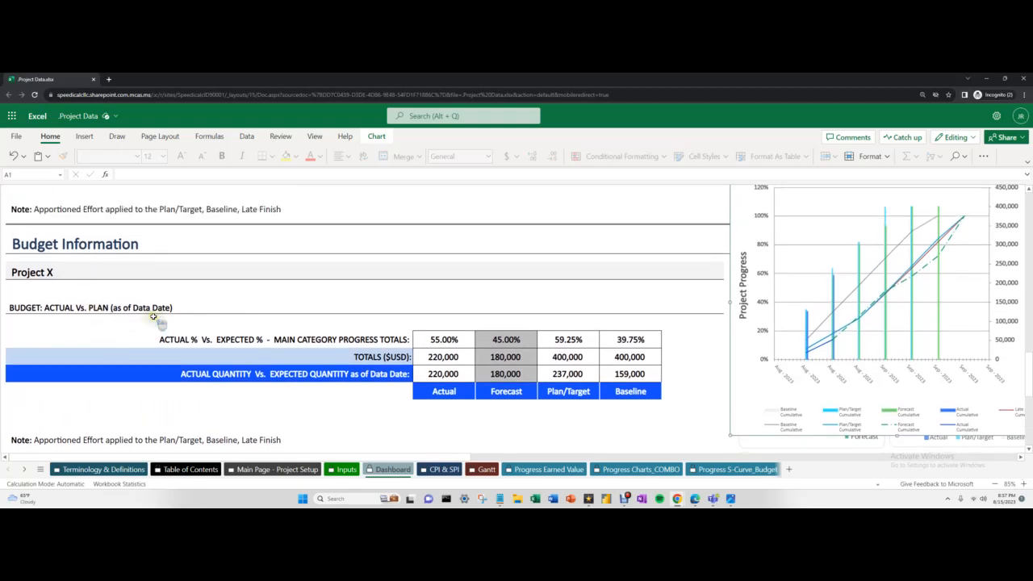
scroll(392, 362, "down", 4)
scroll(390, 362, "down", 1)
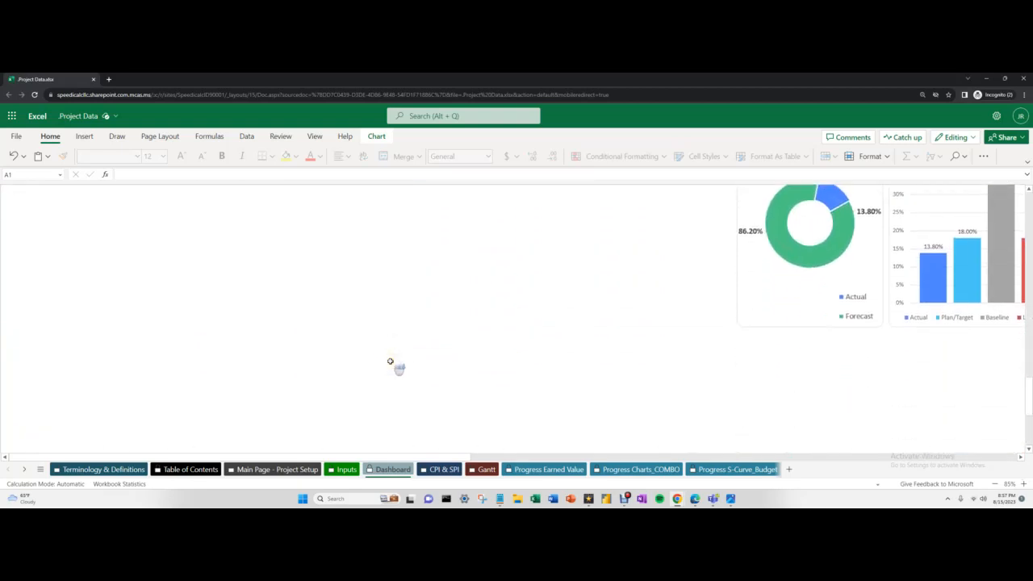
scroll(393, 363, "up", 3)
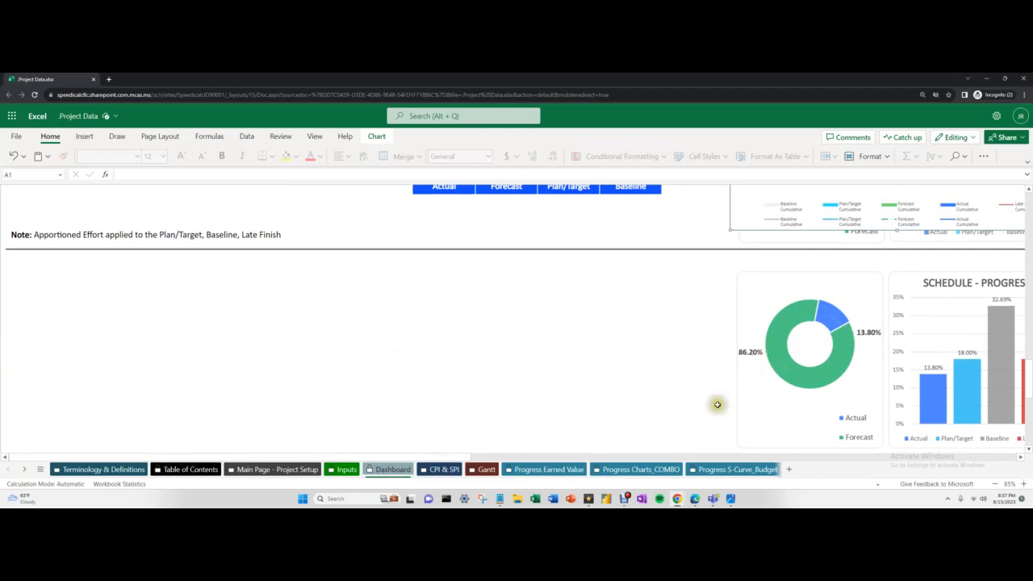
left_click(994, 484)
left_click(995, 483)
left_click(388, 393)
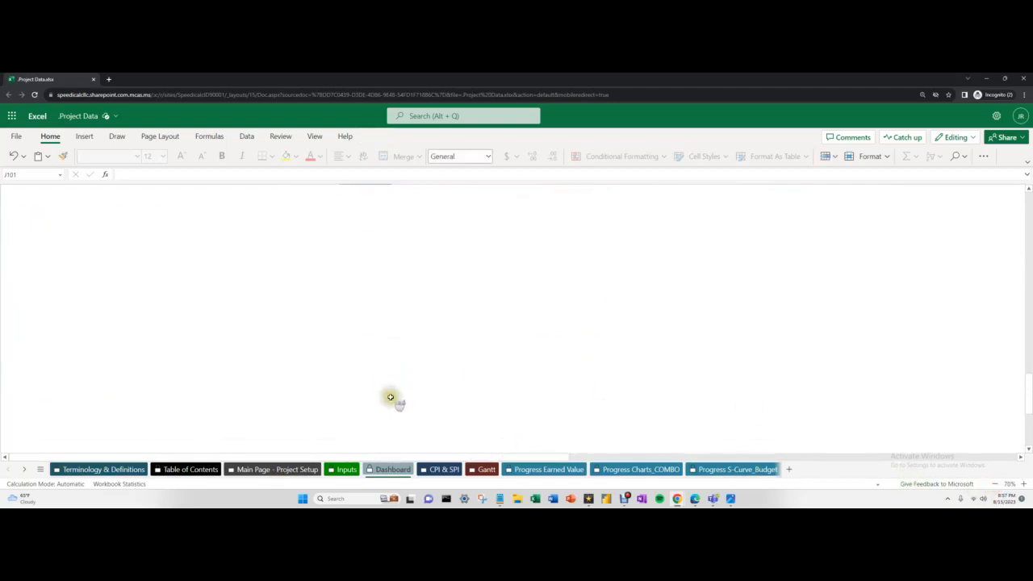
scroll(390, 397, "down", 2)
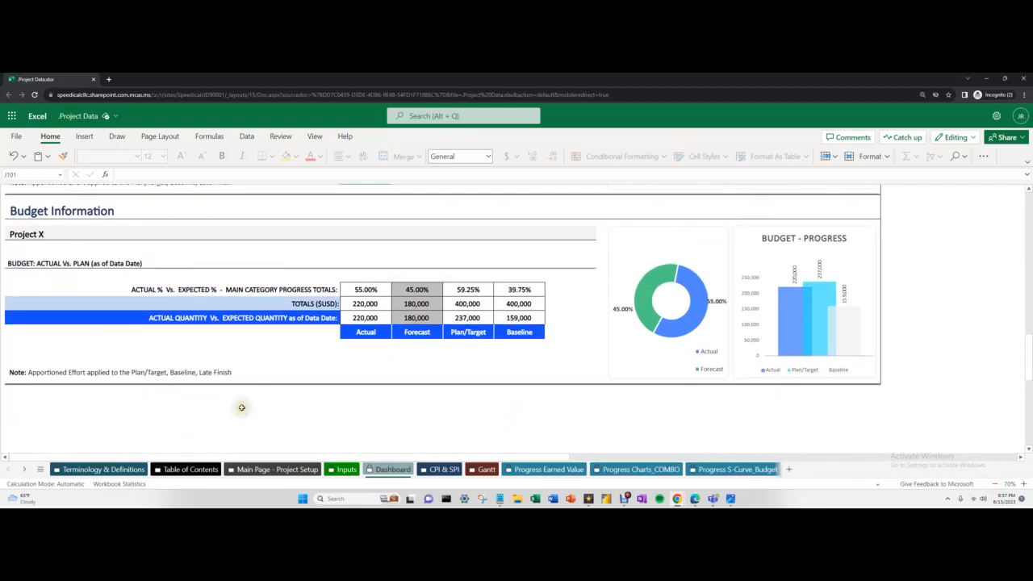
scroll(241, 408, "up", 1)
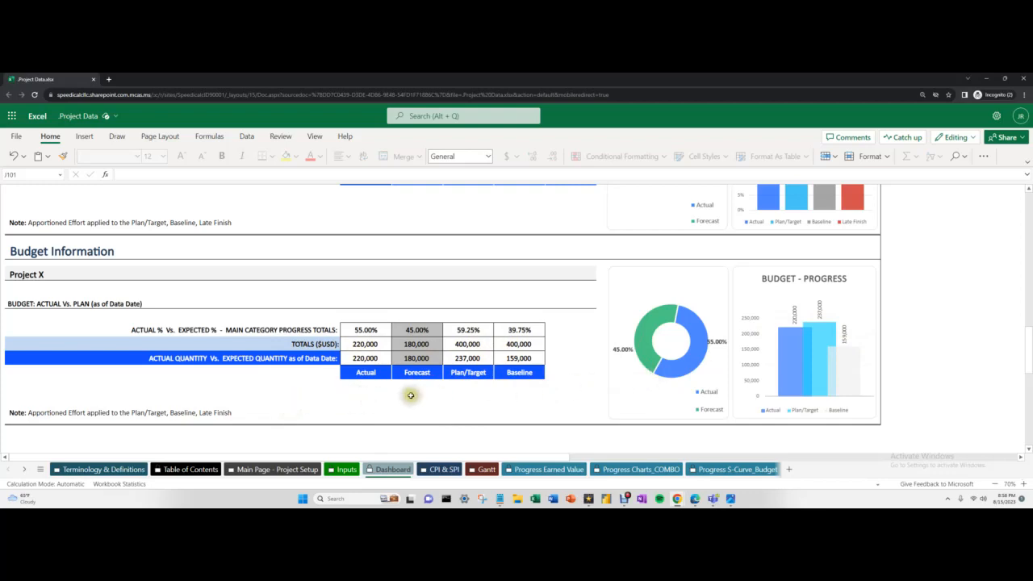
Open the CPI & SPI sheet and review the Project X gauges and the Activity 1 and Activity 2 gauges
scroll(199, 409, "up", 3)
scroll(202, 410, "up", 10)
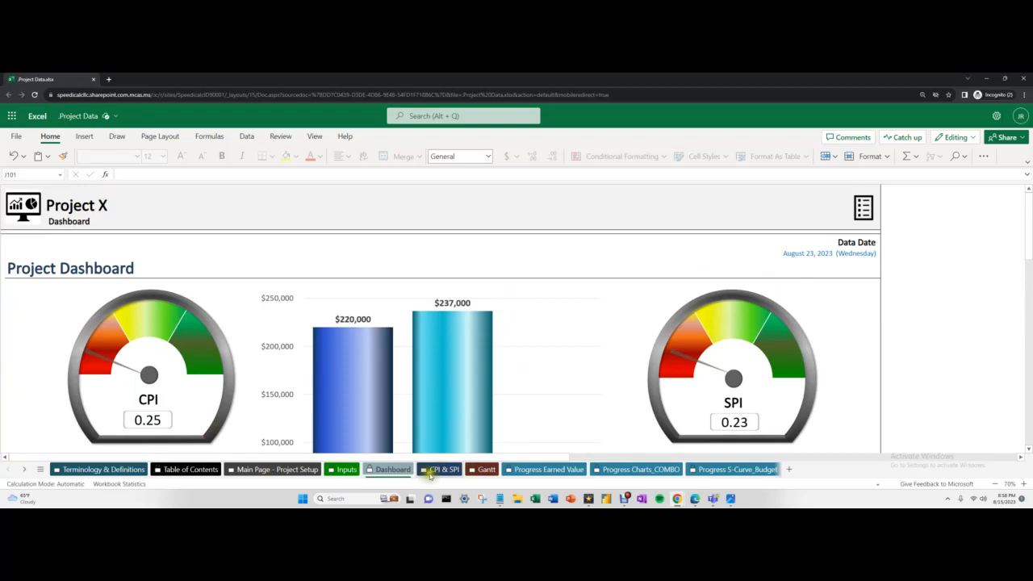
left_click(441, 469)
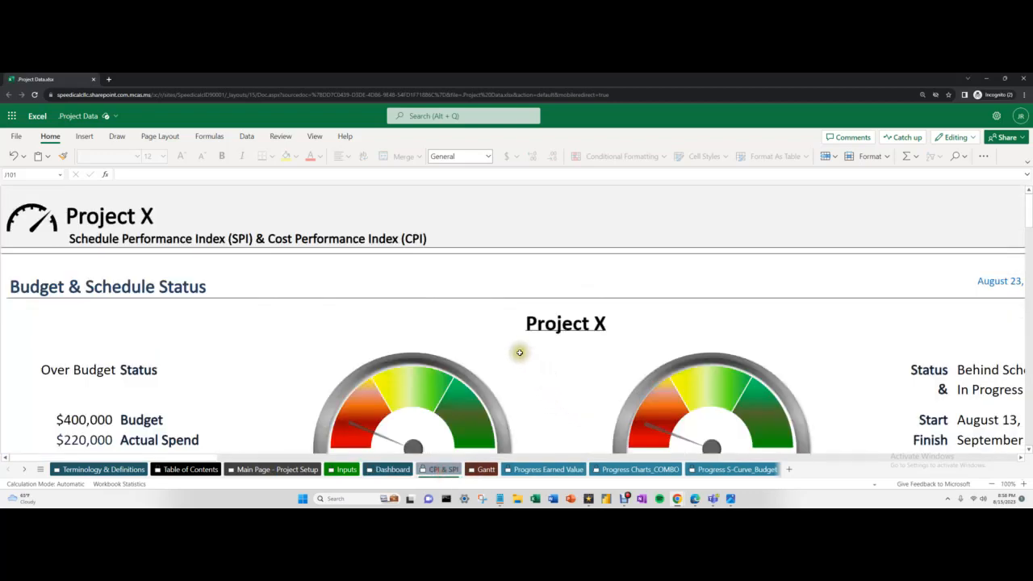
scroll(519, 352, "down", 5)
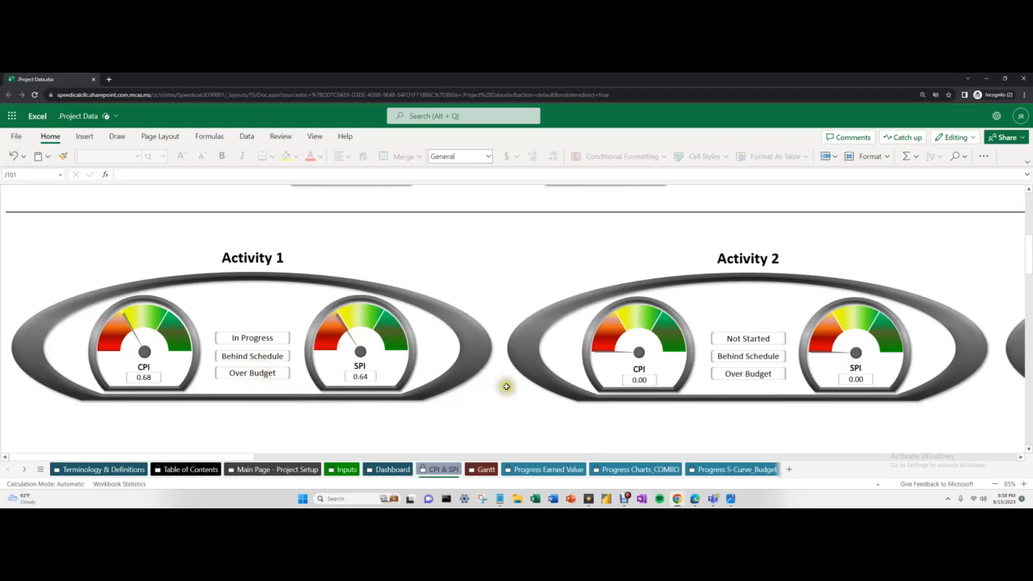
scroll(508, 377, "down", 1)
scroll(508, 382, "up", 1)
scroll(507, 382, "up", 2)
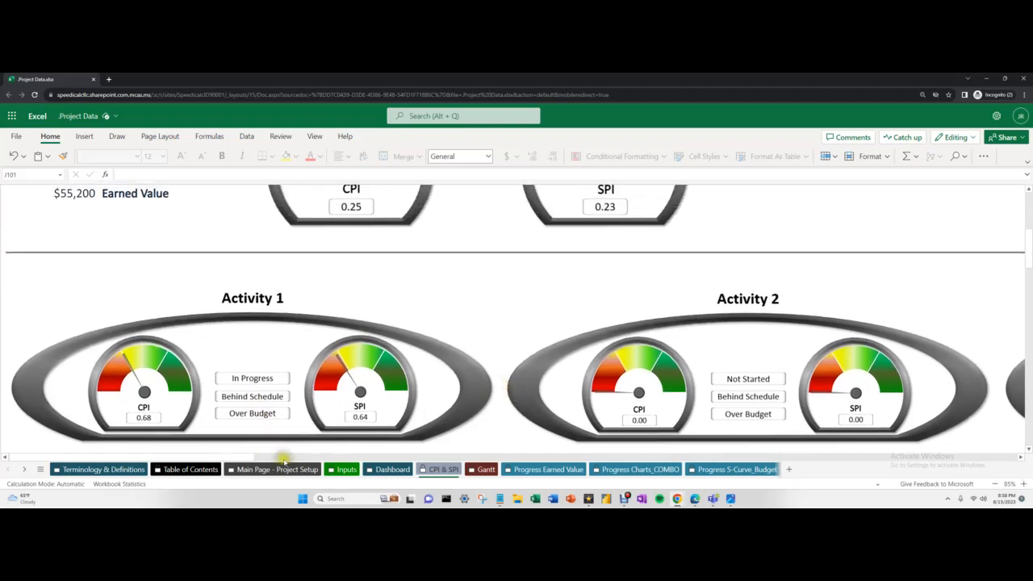
Check the Activity 1 and Activity 2 entries on the Inputs sheet and return to the project gauges on the CPI & SPI sheet
left_click(345, 469)
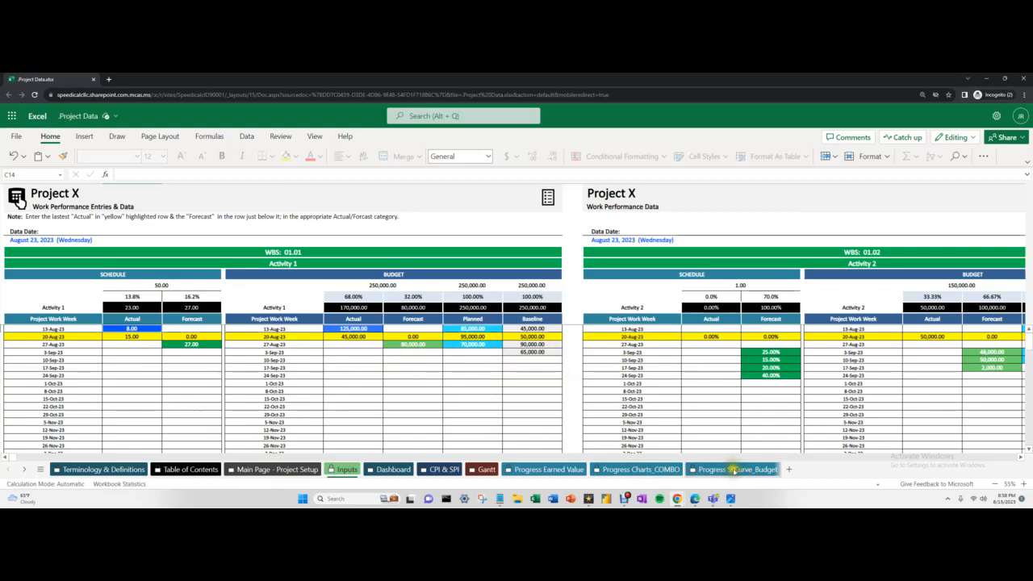
left_click(443, 469)
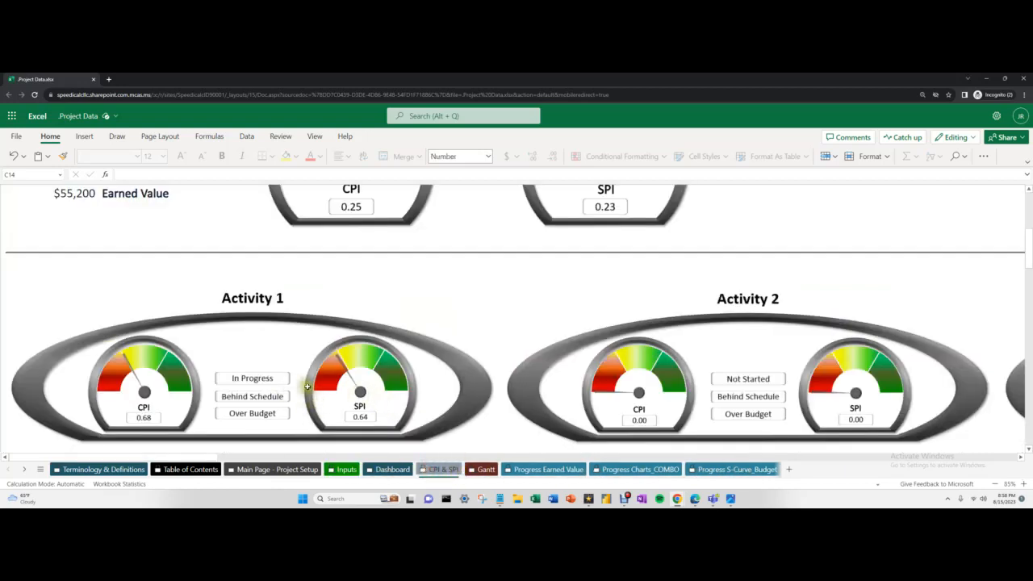
scroll(505, 416, "up", 3)
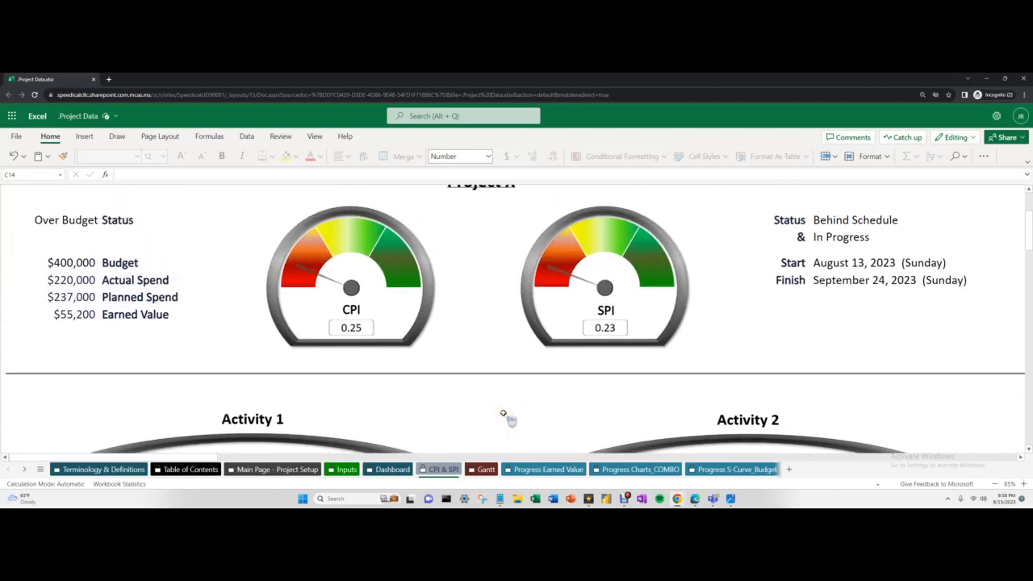
scroll(487, 410, "down", 1)
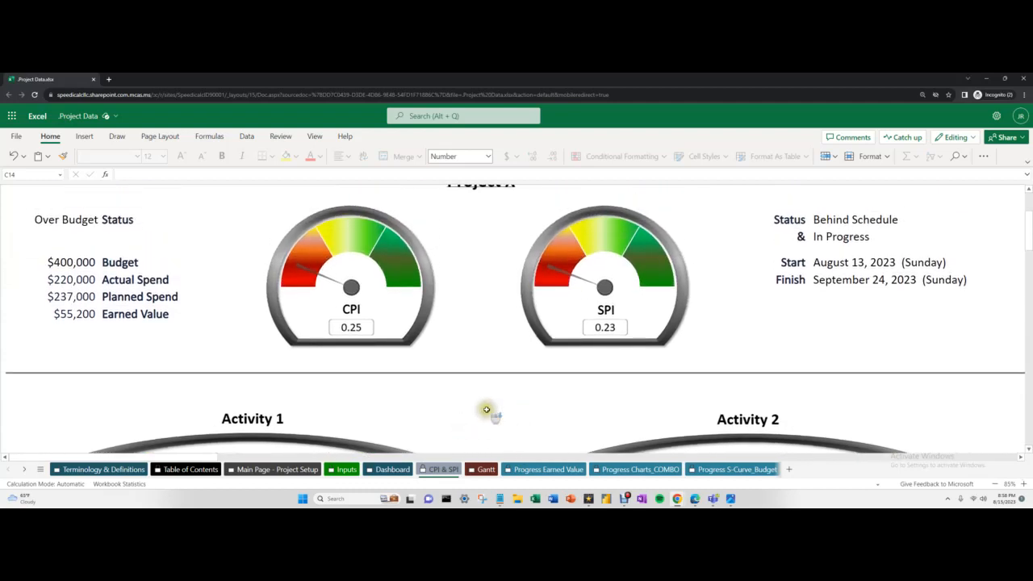
scroll(487, 412, "down", 2)
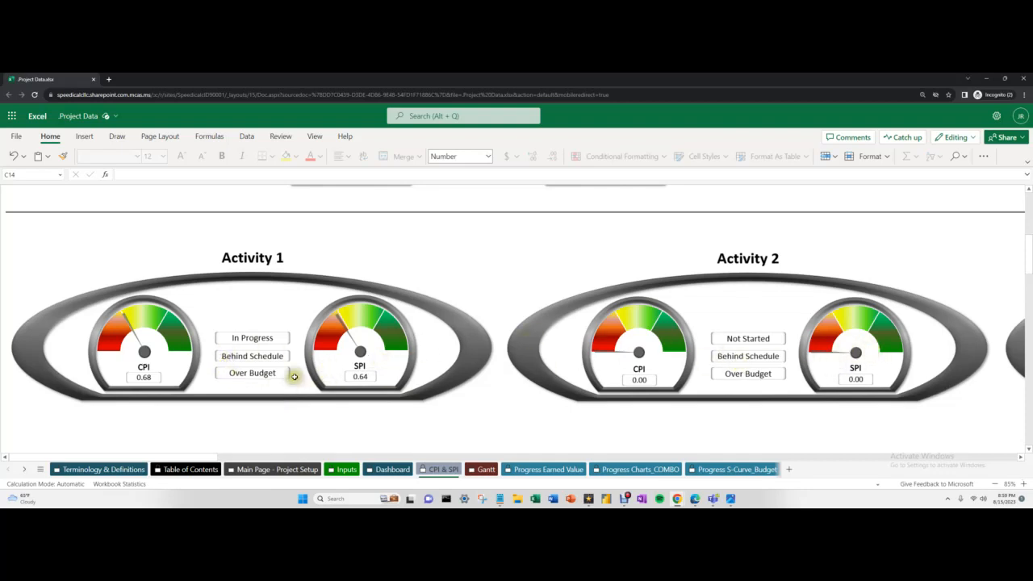
Compare Project X's overall budget and schedule status with the status labels and gauges of Activity 1 and Activity 2
scroll(472, 408, "up", 1)
scroll(472, 408, "up", 3)
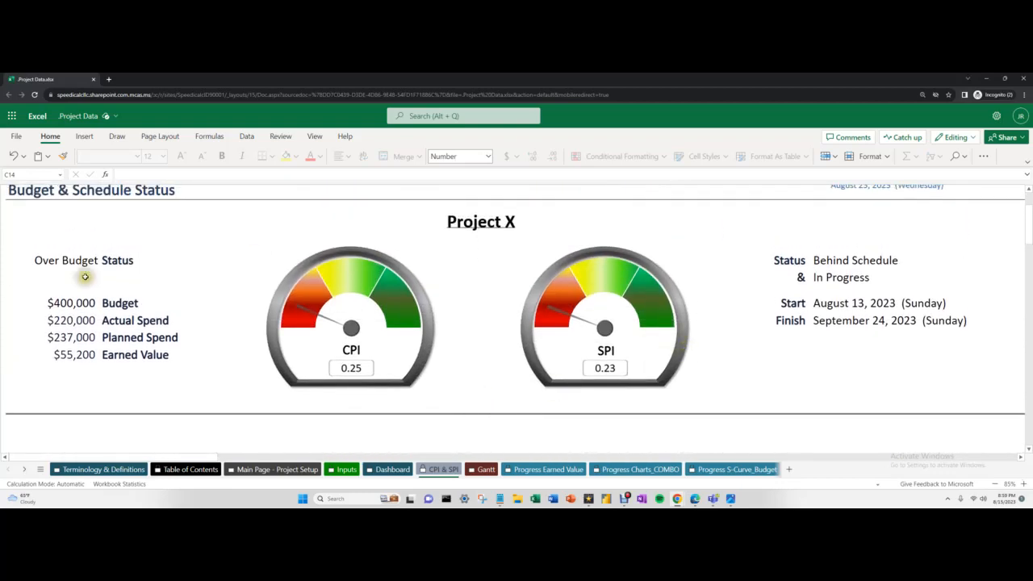
scroll(659, 297, "down", 1)
scroll(659, 298, "down", 4)
scroll(662, 304, "up", 1)
scroll(669, 309, "down", 1)
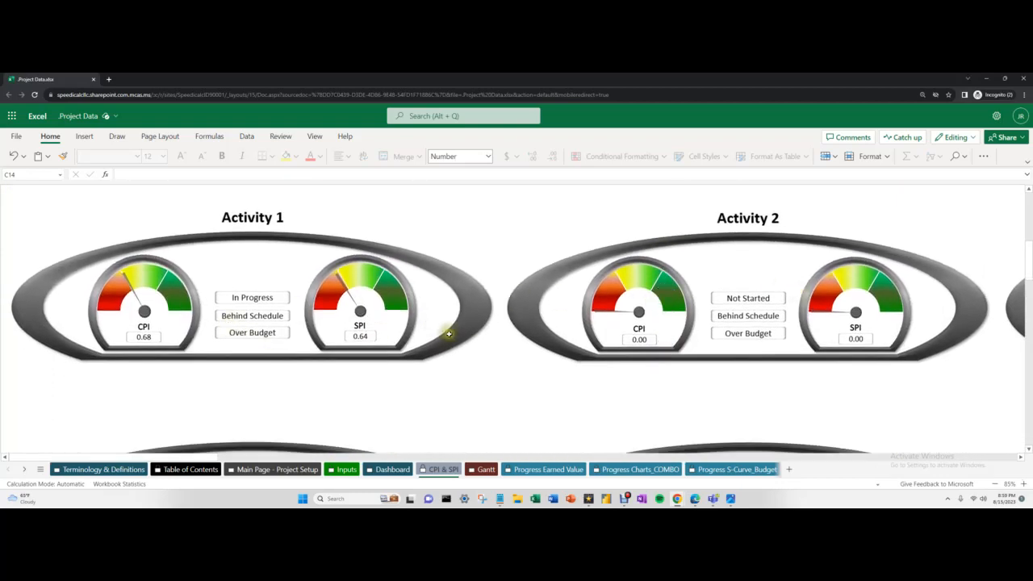
Check the activities' weights and plan dates on the Main Page - Project Setup sheet and return to the CPI & SPI project gauges
left_click(270, 470)
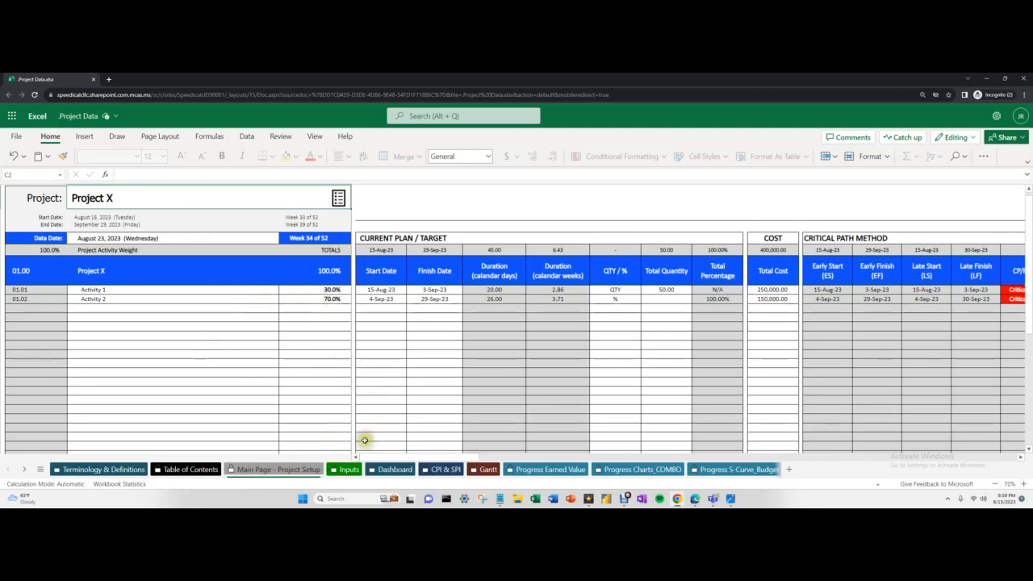
left_click(443, 470)
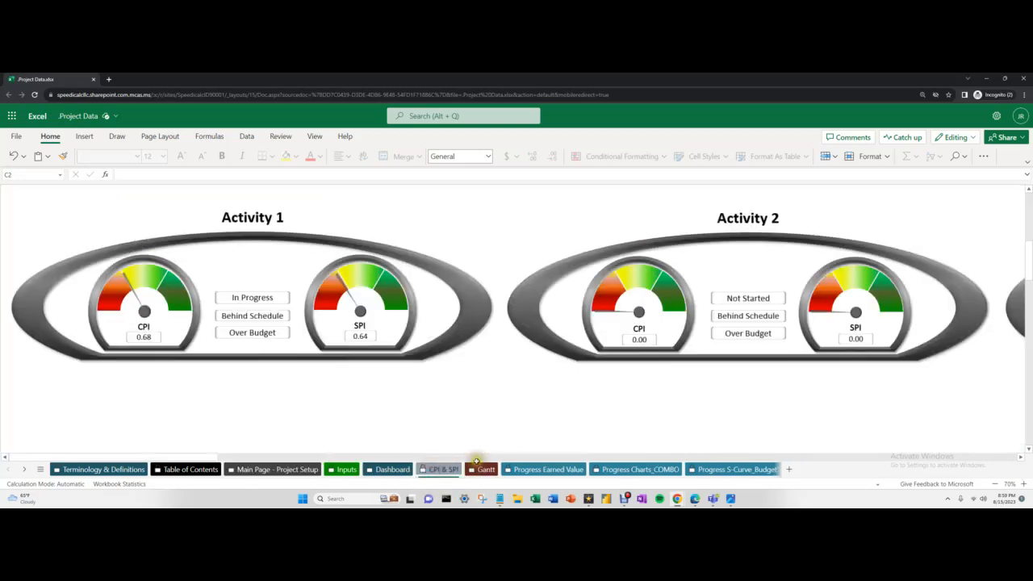
scroll(454, 415, "up", 5)
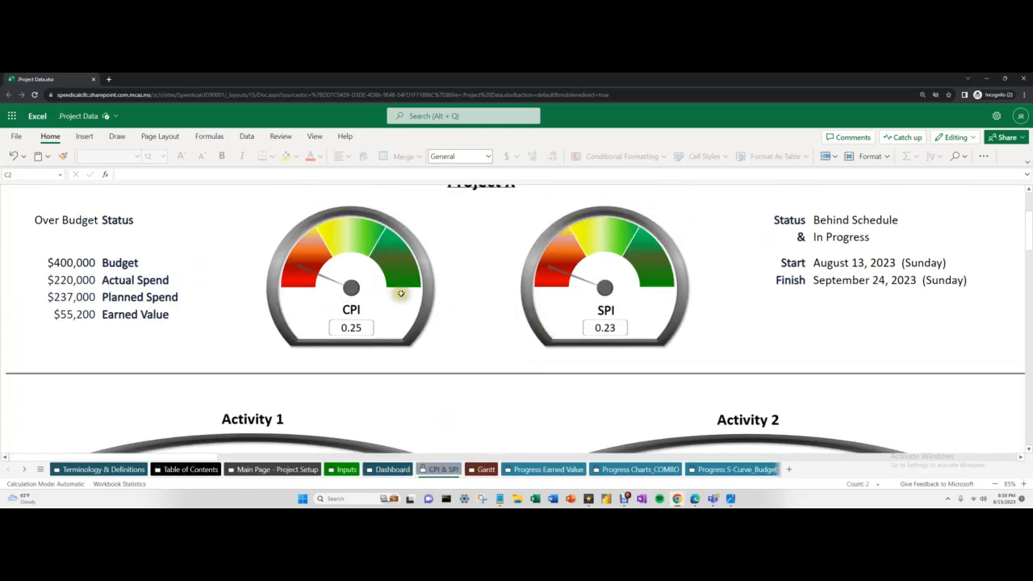
Open the Gantt sheet and examine the actual, forecast, planned and baseline bars for Project X and its activities at 70% zoom
left_click(481, 469)
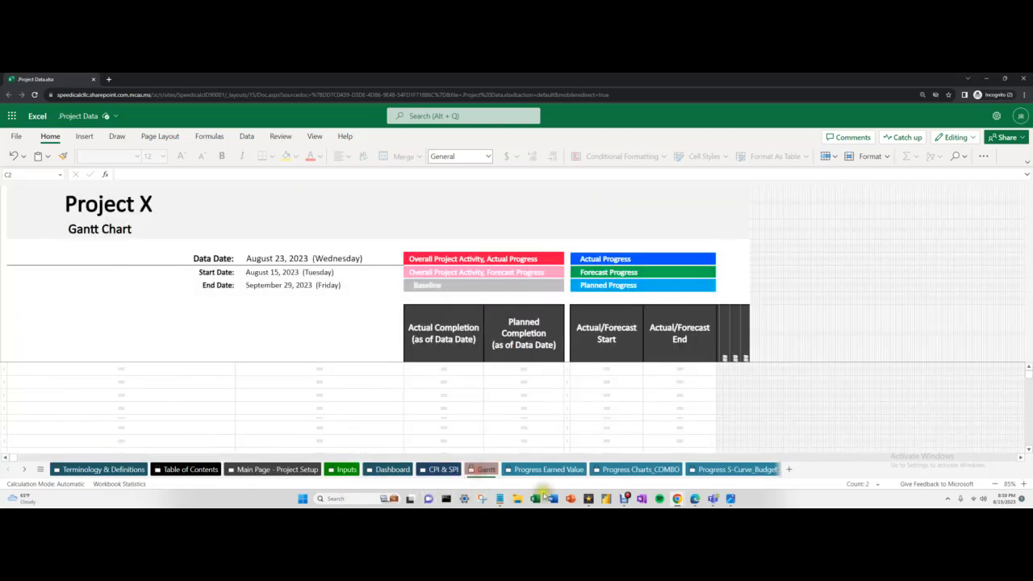
scroll(605, 394, "down", 1)
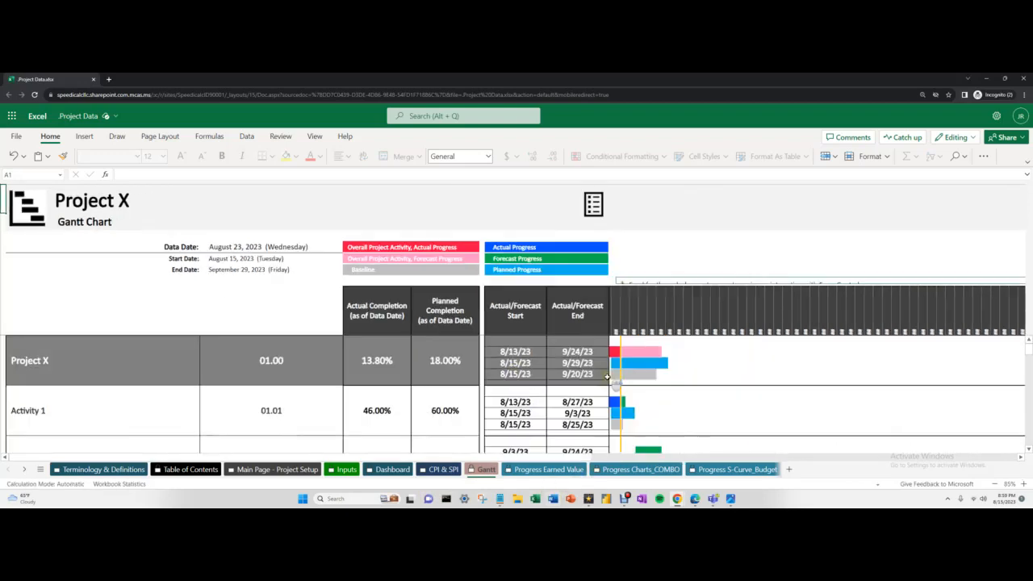
scroll(612, 379, "down", 1)
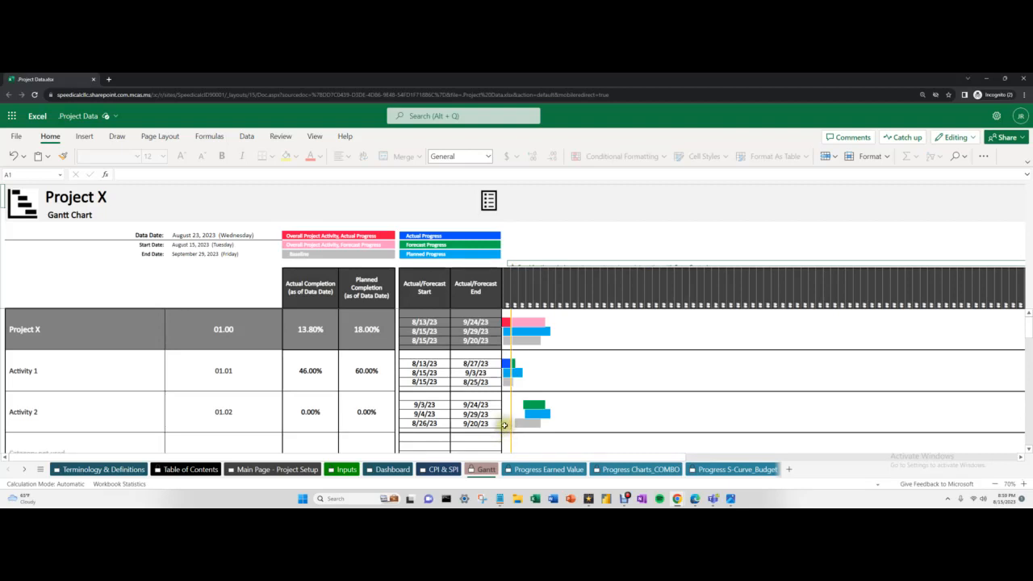
Examine the actual, forecast, planned and baseline bars of Project X, Activity 1 and Activity 2 against the Gantt sheet's colour legend
scroll(509, 381, "down", 1)
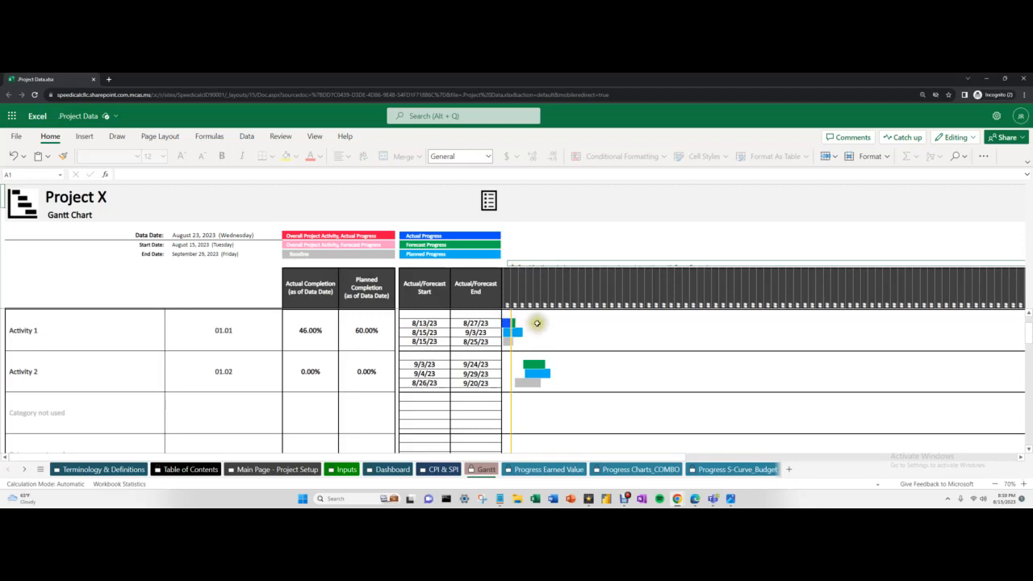
scroll(568, 347, "up", 1, "ctrl")
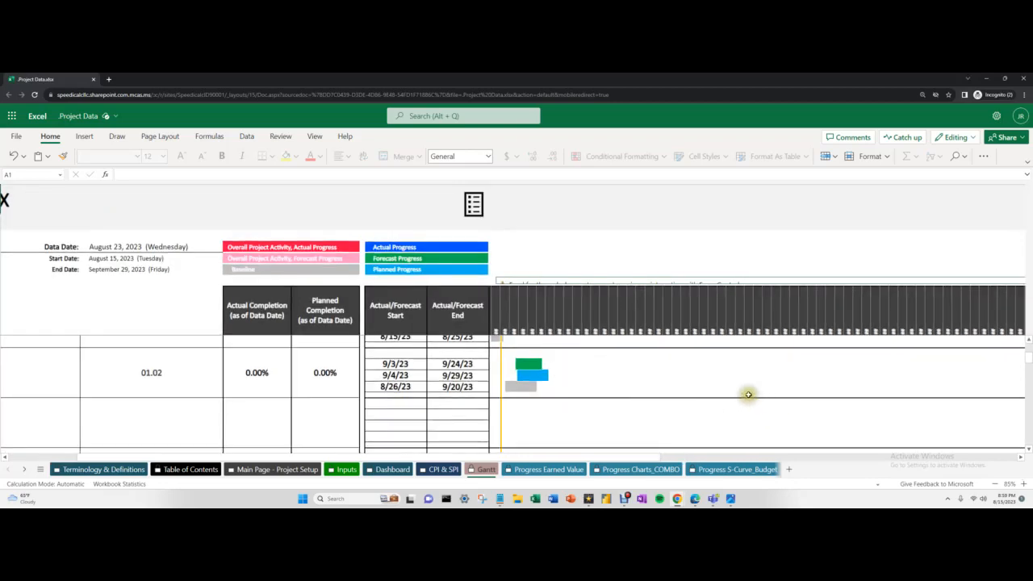
scroll(594, 356, "down", 1)
scroll(590, 379, "up", 2)
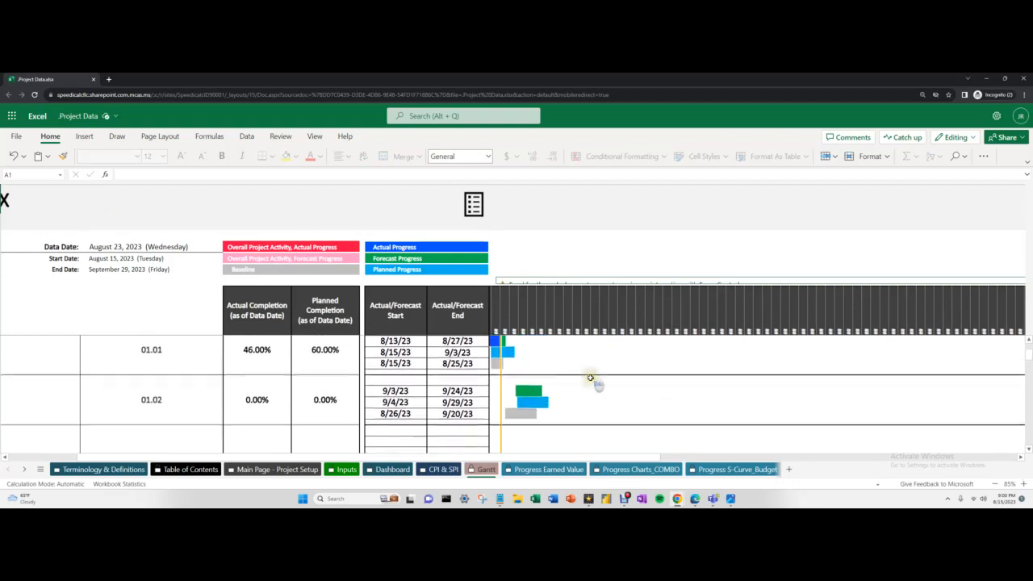
scroll(564, 380, "down", 1)
scroll(476, 407, "up", 2)
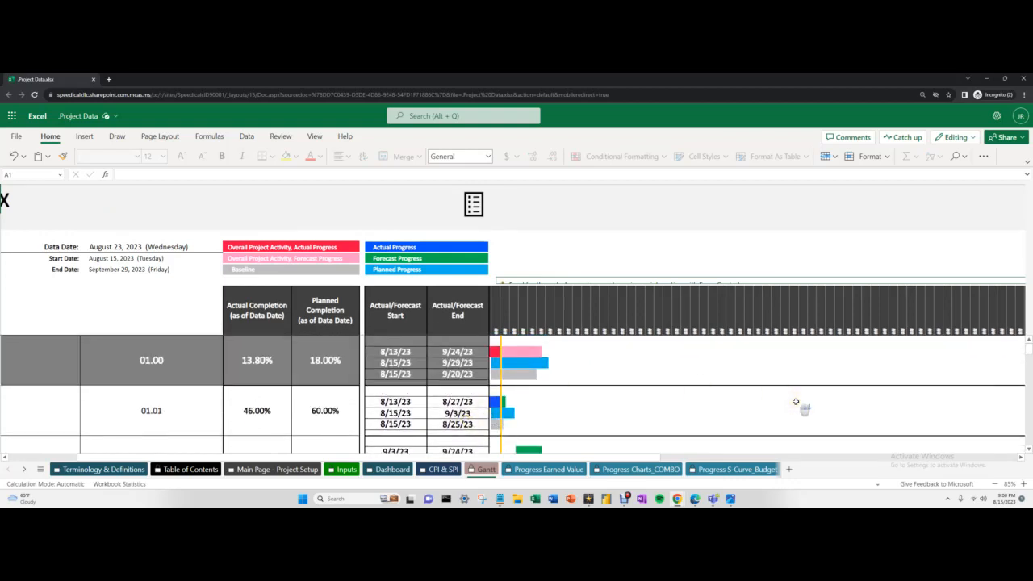
scroll(795, 402, "down", 3)
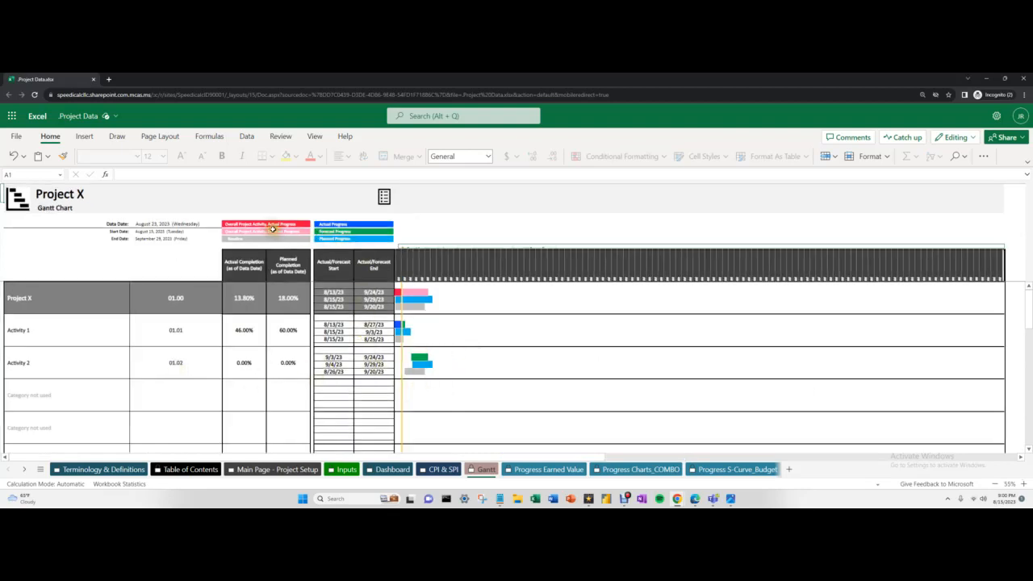
scroll(275, 240, "up", 2)
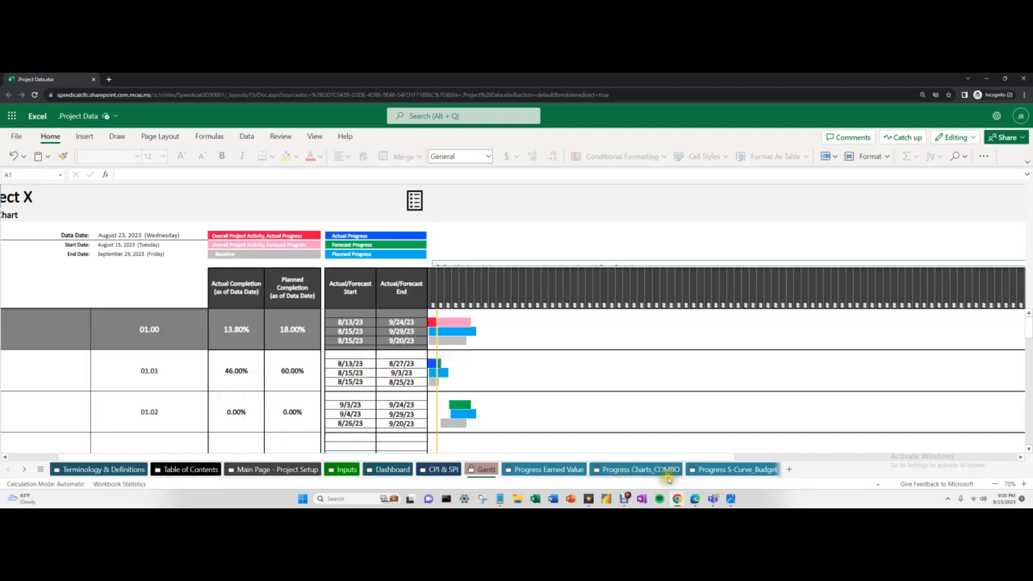
Compare the actual and planned completion percentages of Project X, Activity 1 and Activity 2 on the Gantt sheet
scroll(723, 452, "left", 3)
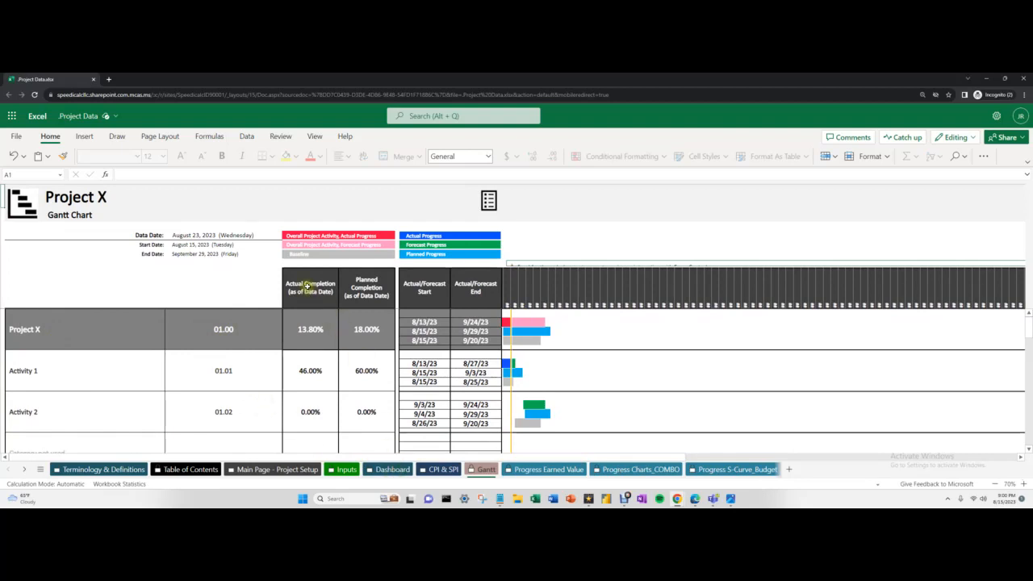
left_click(362, 409)
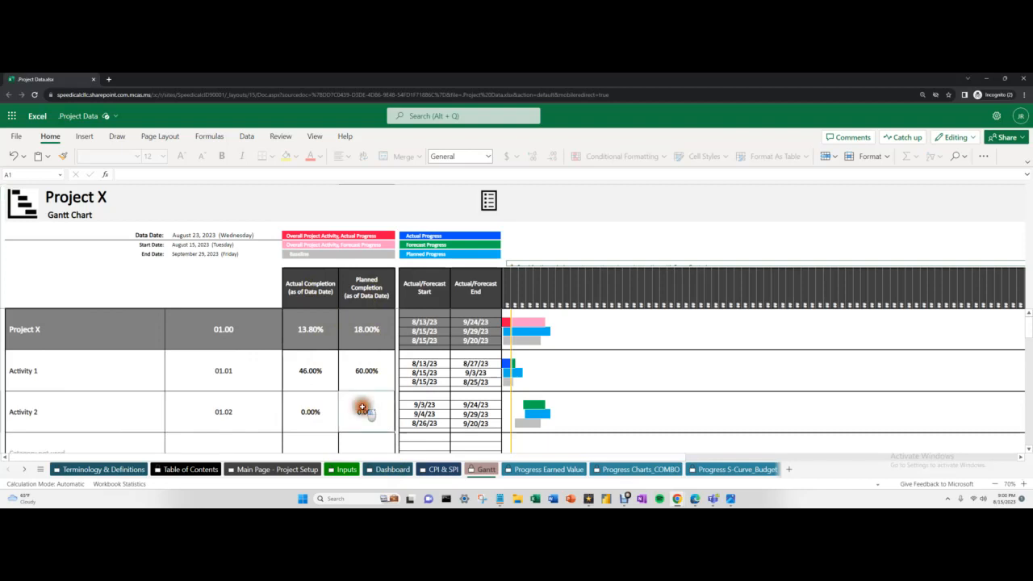
left_click(332, 420)
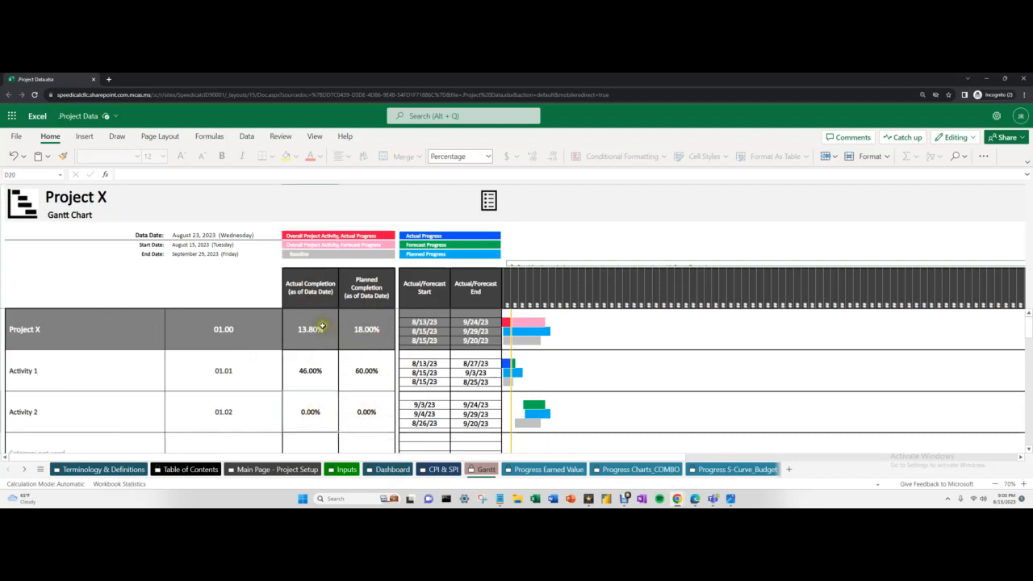
left_click(310, 380)
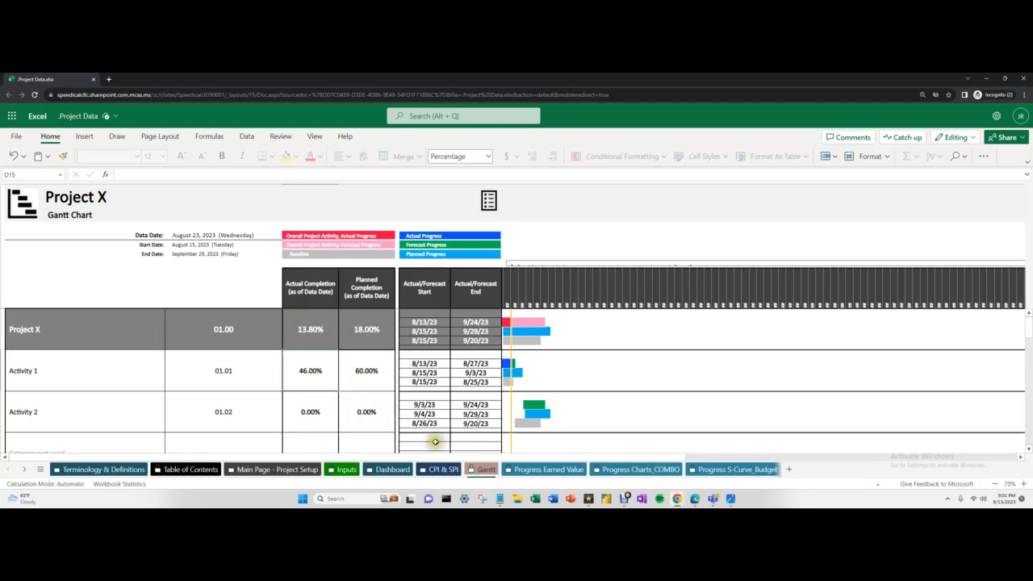
Open the Progress Earned Value sheet and examine Project X's cost curve, earned value indicators and AC, PV and EV bars
left_click(534, 469)
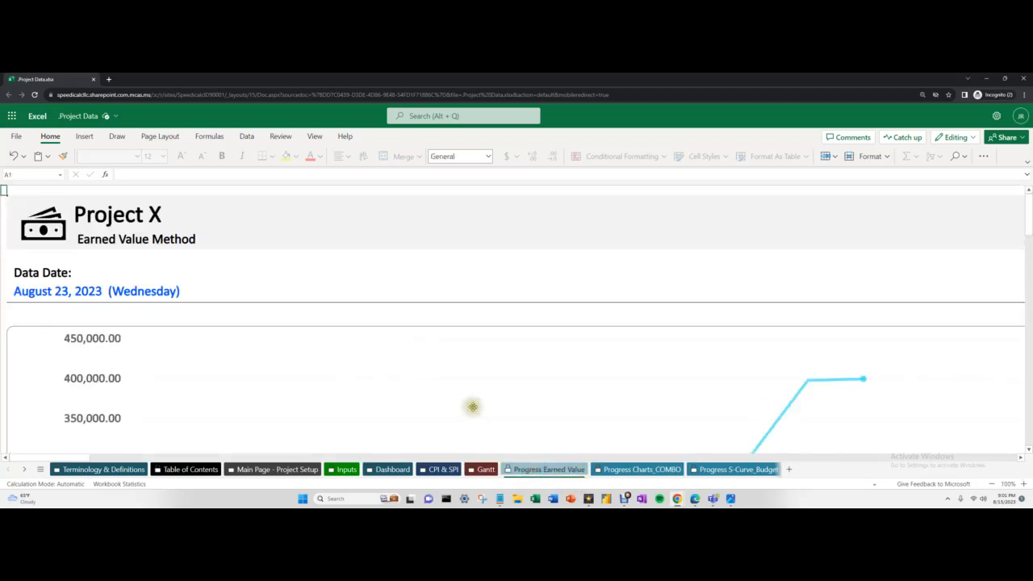
scroll(475, 412, "down", 5)
scroll(468, 391, "down", 3)
scroll(469, 386, "down", 2)
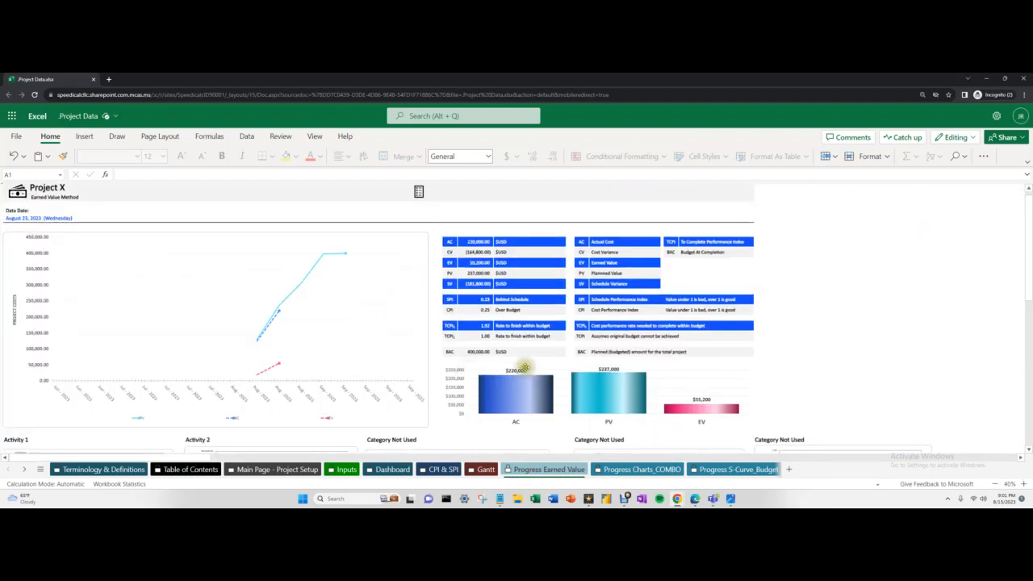
scroll(476, 242, "up", 2)
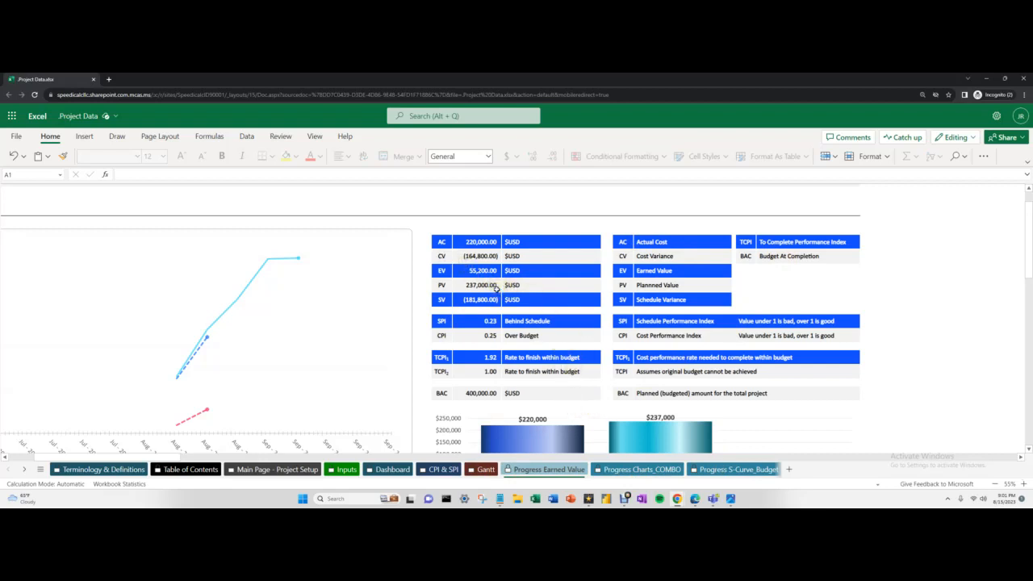
scroll(496, 288, "down", 3)
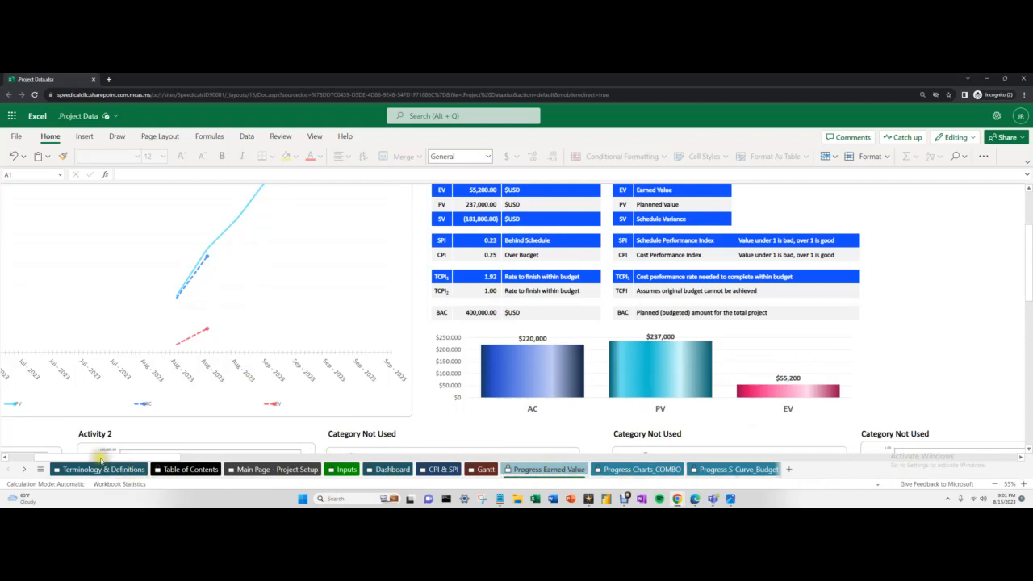
Open the horizontal axis format settings of the Activity 1 chart on the Progress Earned Value sheet
left_click_drag(101, 458, 45, 456)
scroll(179, 379, "down", 3)
scroll(178, 380, "up", 1)
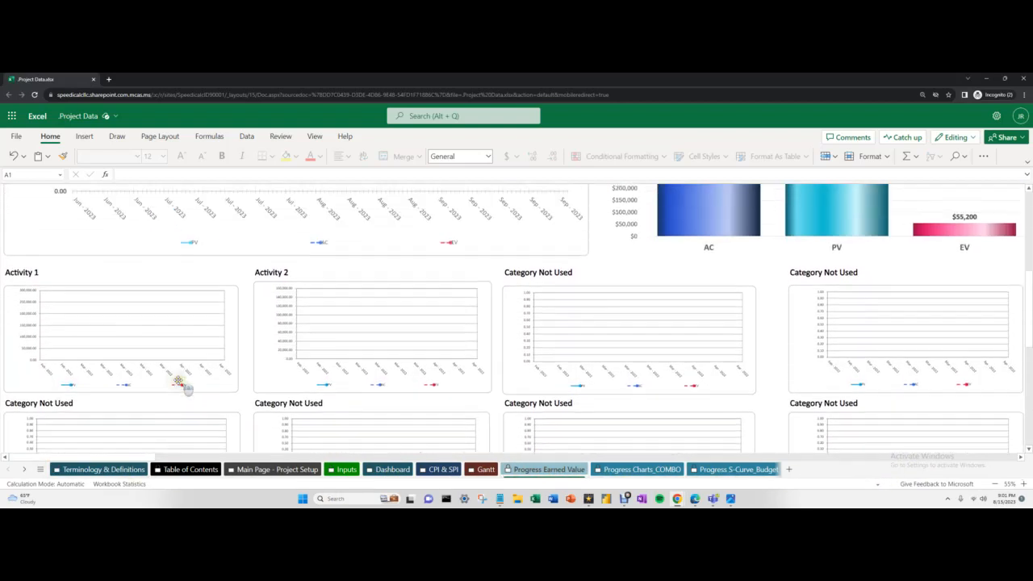
left_click(185, 371)
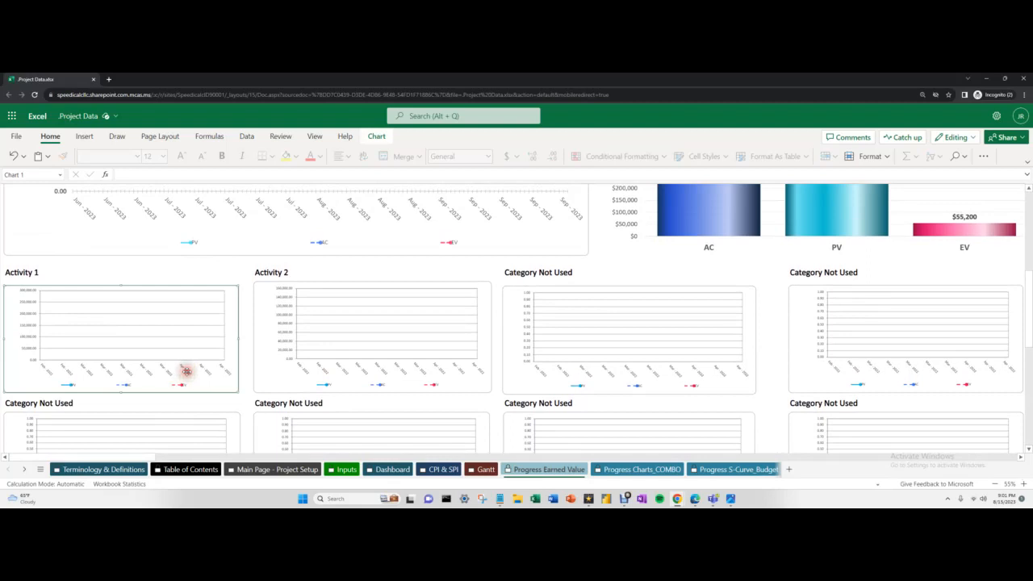
right_click(186, 371)
left_click(206, 327)
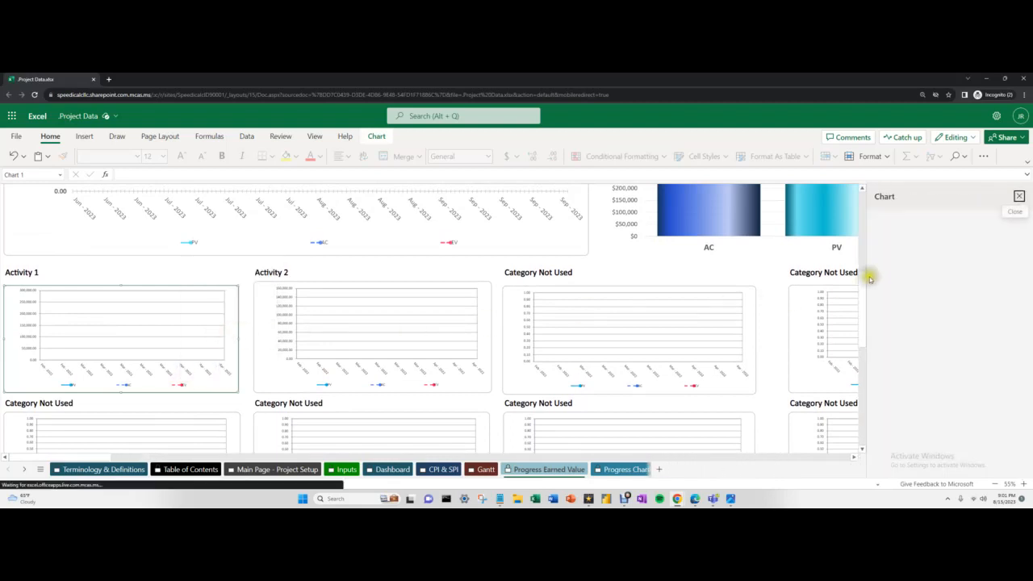
left_click(888, 276)
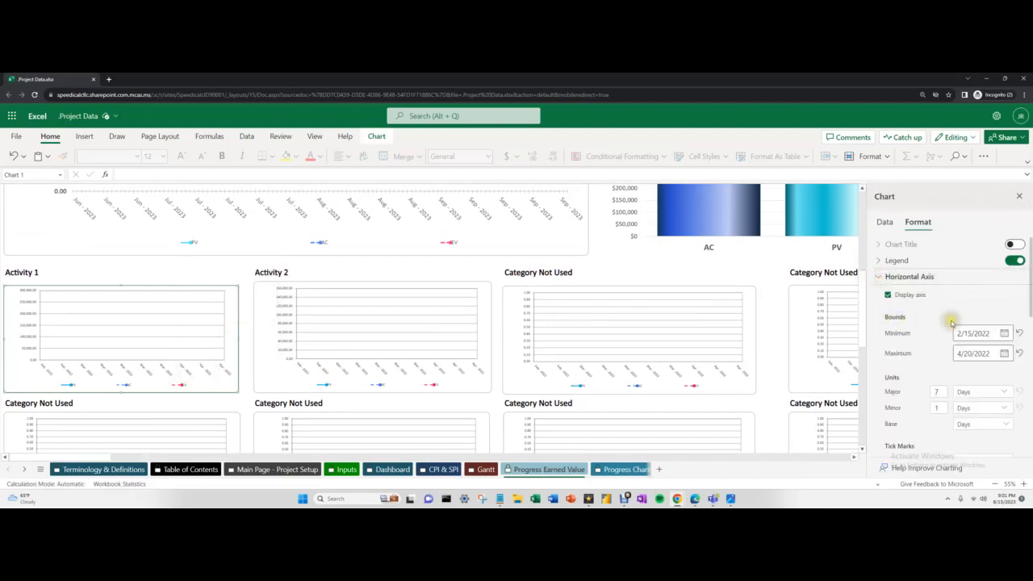
Set the Activity 1 chart's horizontal axis minimum to 8/5/2023 and its maximum to 8/26/2023
left_click(977, 333)
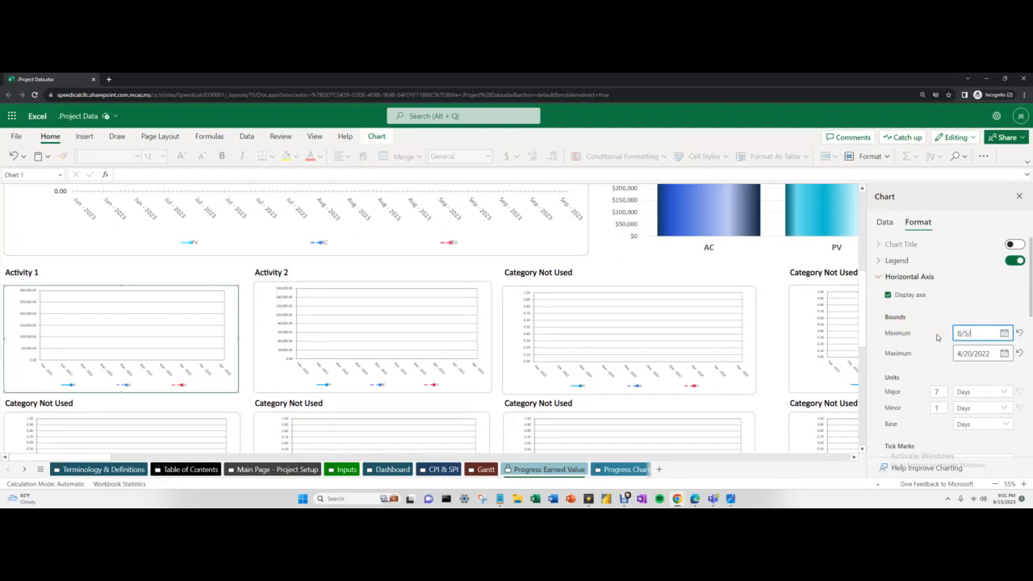
type("8/5/2023")
key("Return")
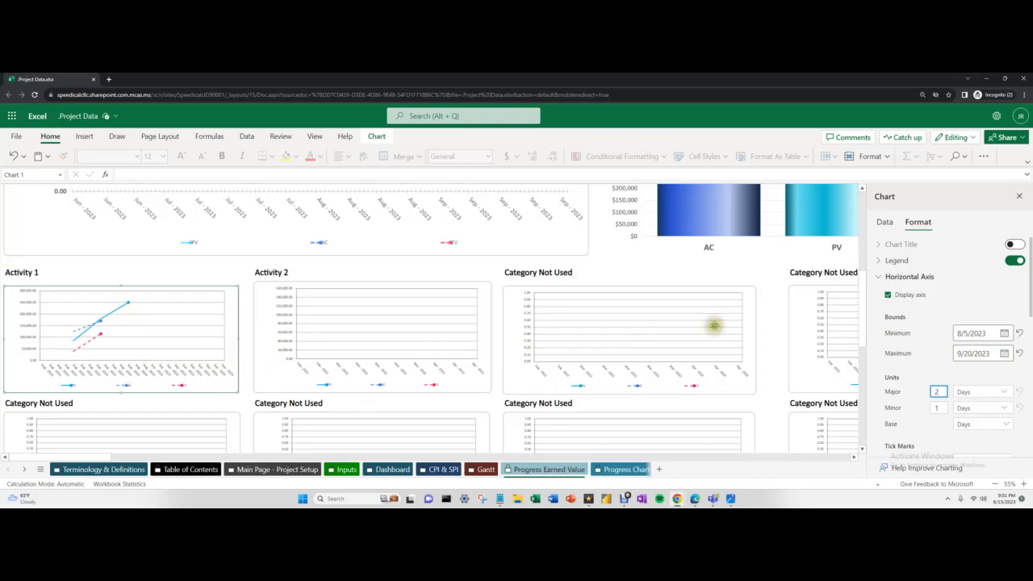
left_click_drag(994, 352, 940, 357)
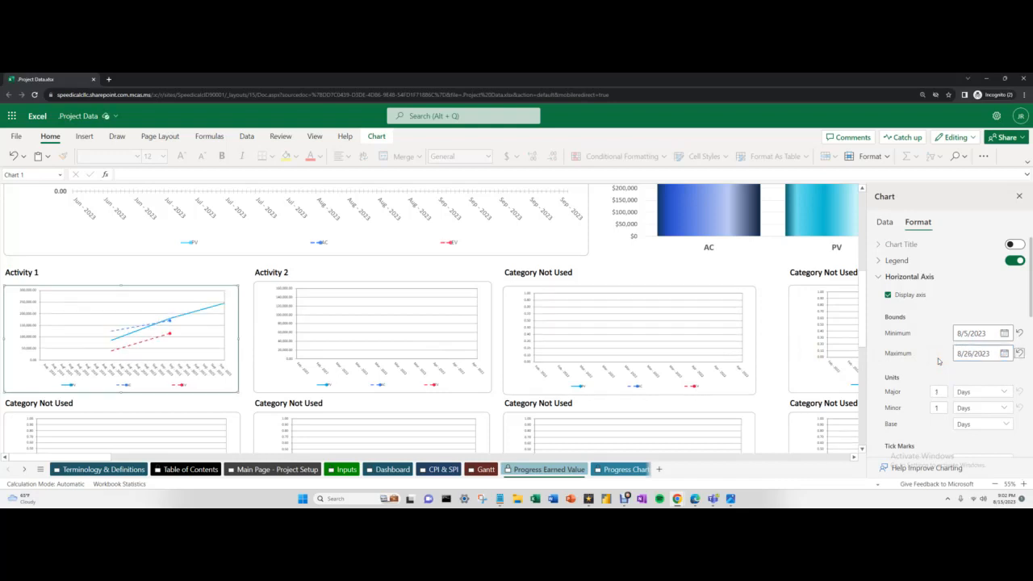
Try 8/23/2023 and 8/15/2023 as the maximum date of the Activity 1 chart's horizontal axis
left_click(973, 356)
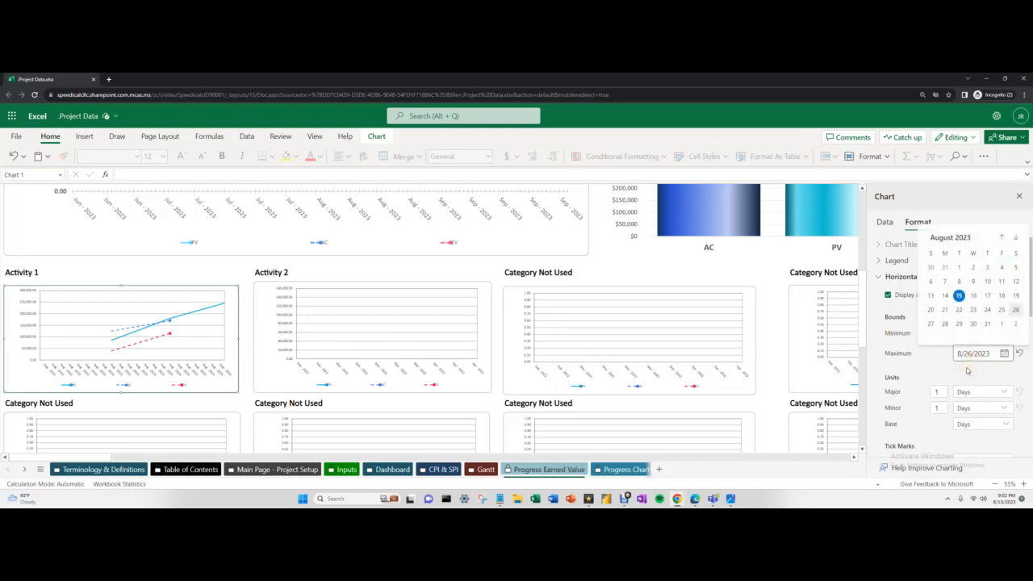
left_click(973, 310)
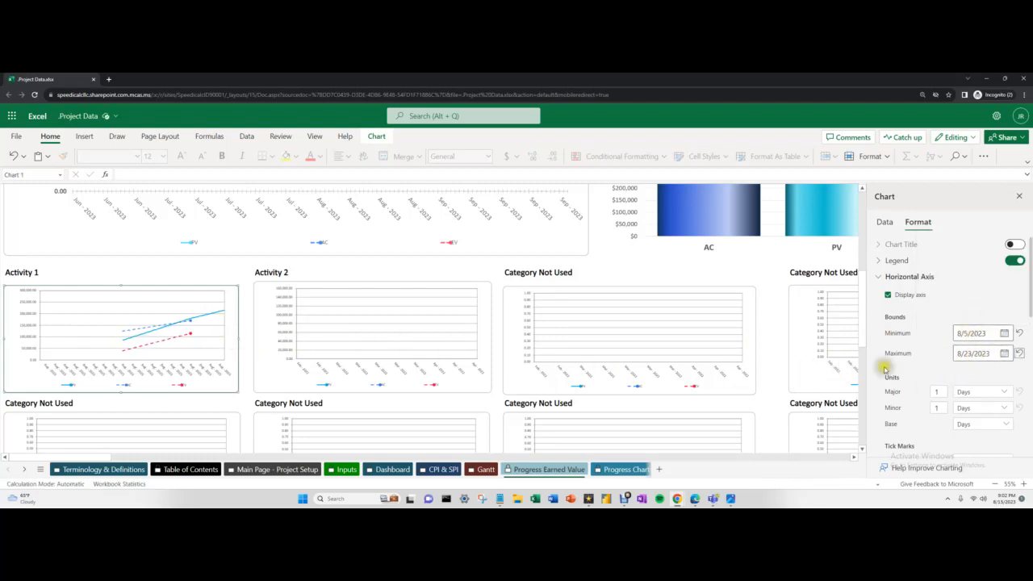
left_click(968, 353)
left_click(968, 355)
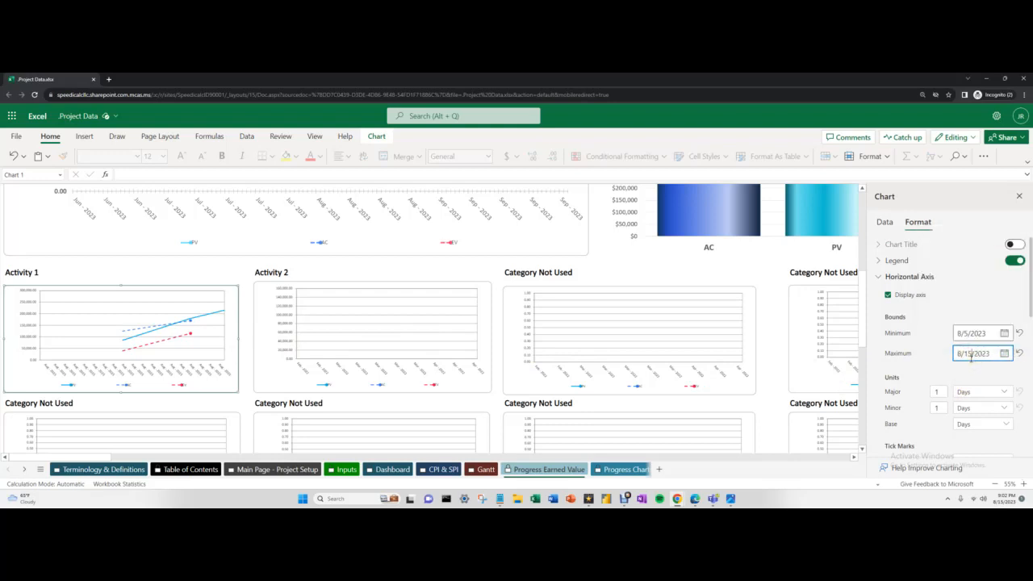
left_click(971, 355)
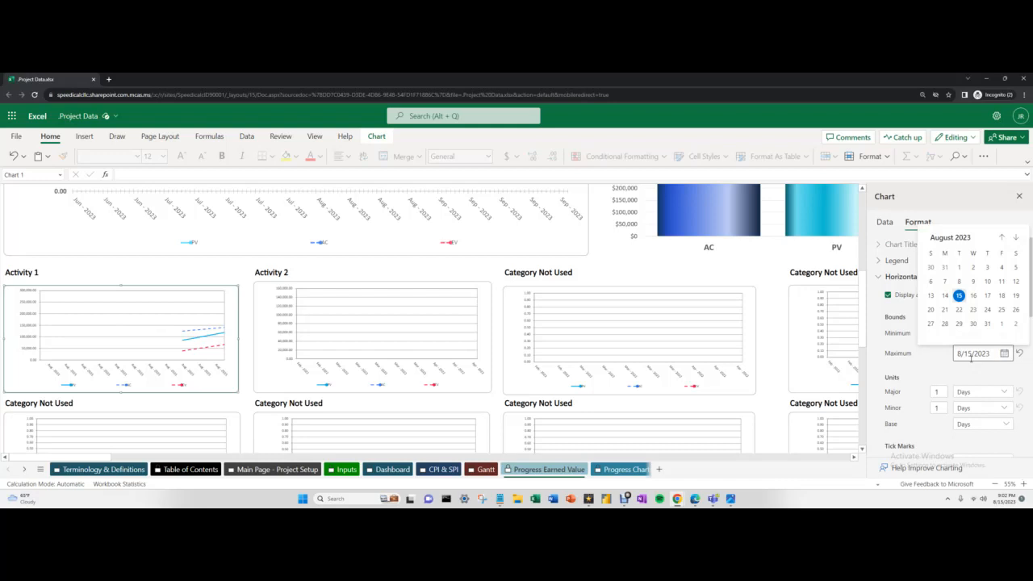
Set the Activity 1 chart's horizontal axis maximum to 9/1/2023 and, after trying 8/15/2023, its minimum to 8/10/2023
left_click(980, 363)
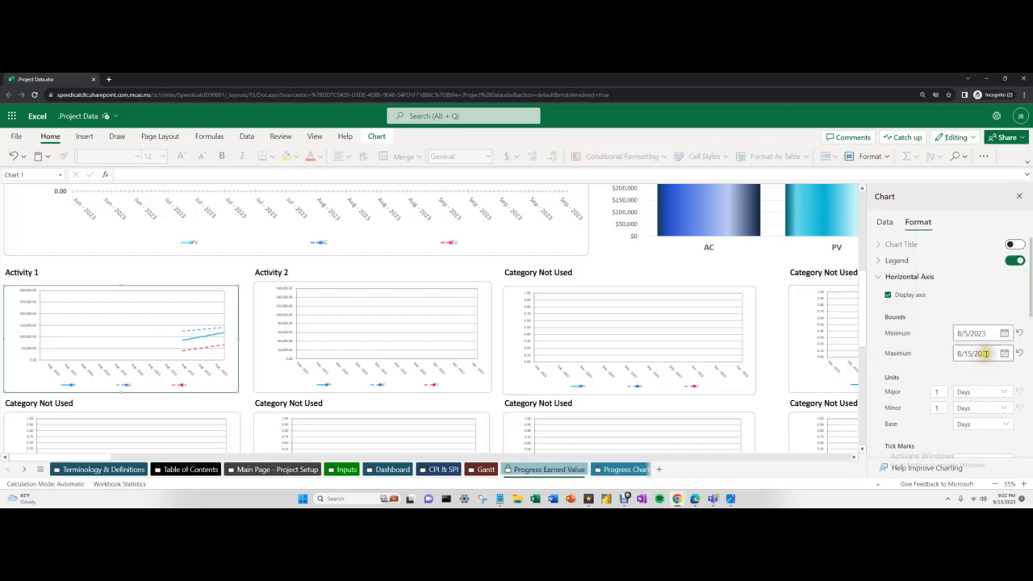
left_click(957, 353)
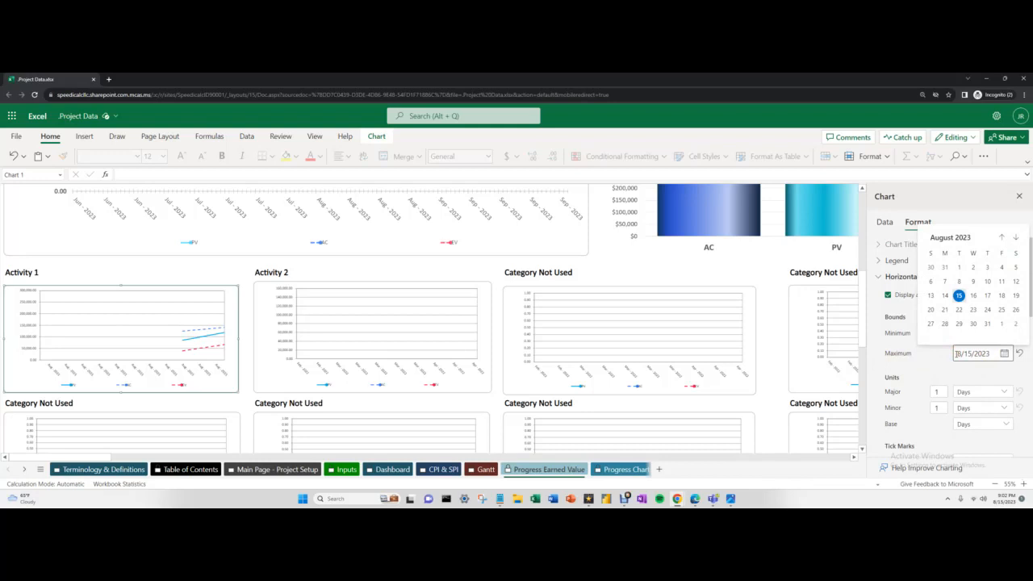
left_click(1002, 324)
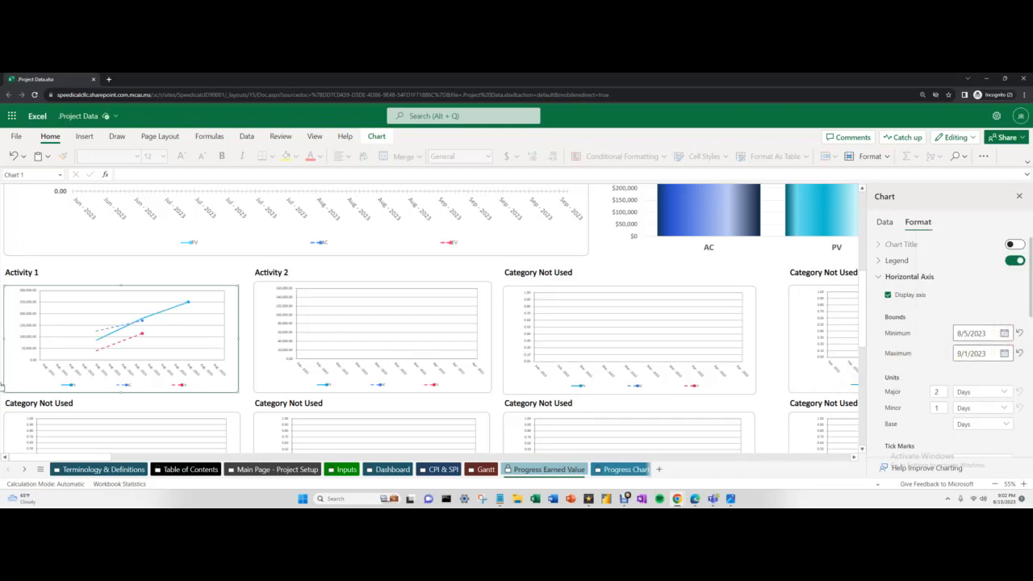
left_click(962, 333)
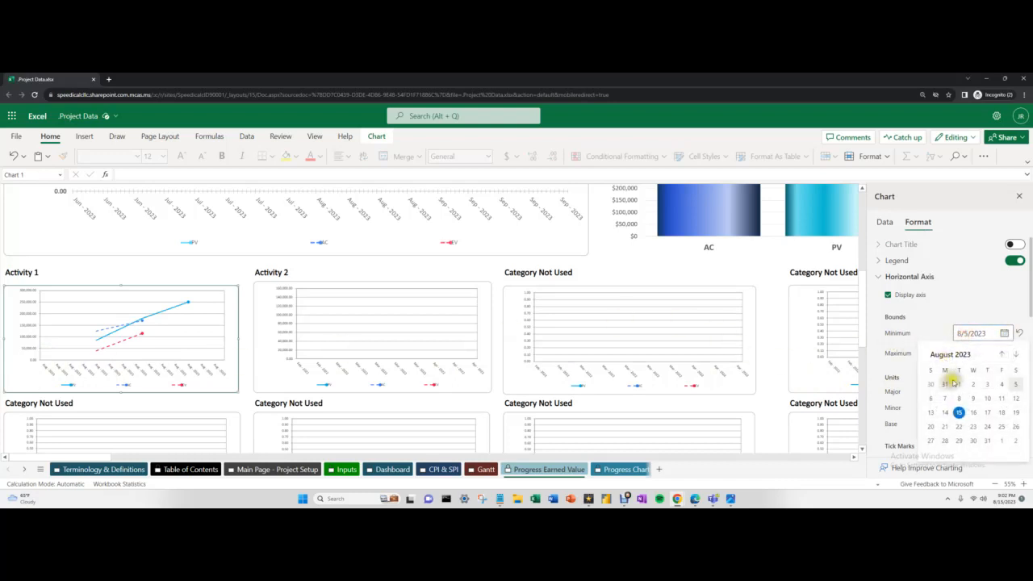
left_click(959, 413)
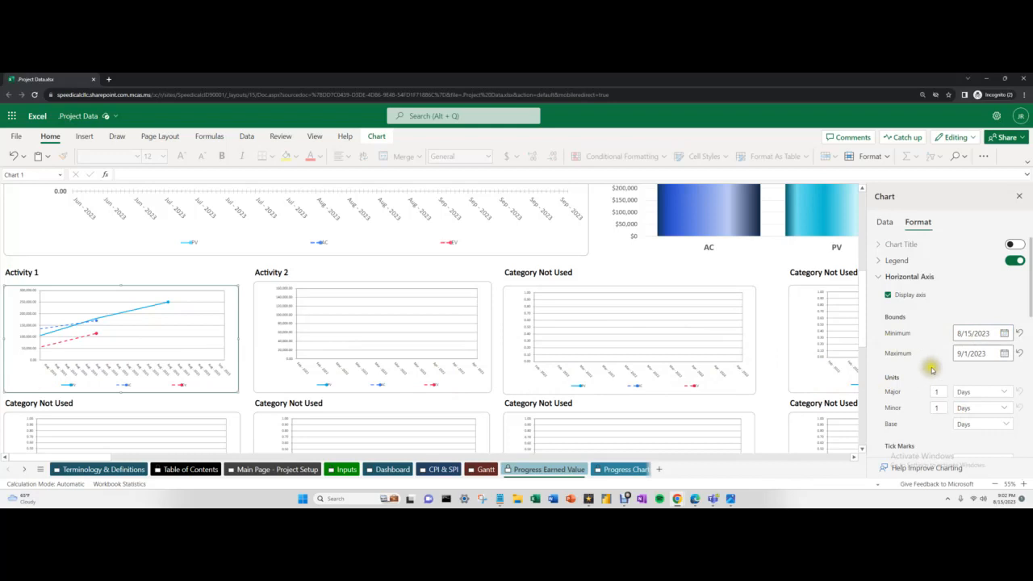
left_click(968, 333)
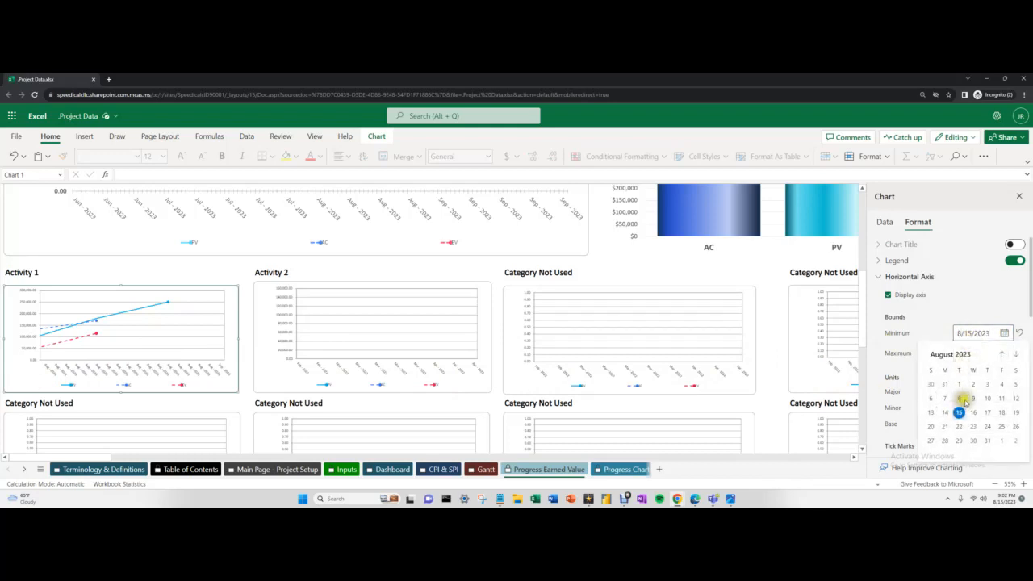
left_click(987, 398)
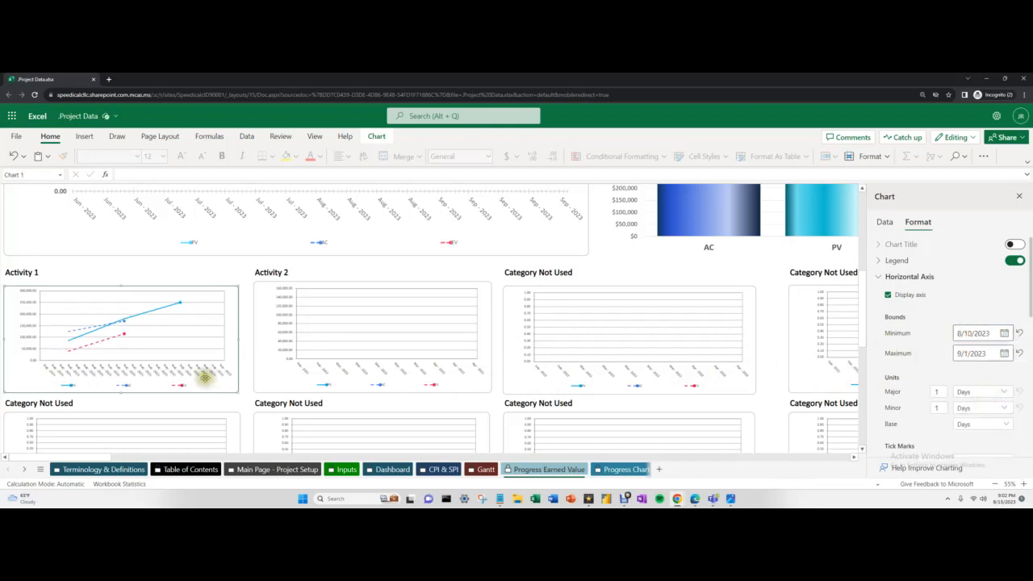
Set the Activity 2 chart's horizontal axis minimum to 8/15/2023 and its maximum to 9/1/2023
left_click(389, 366)
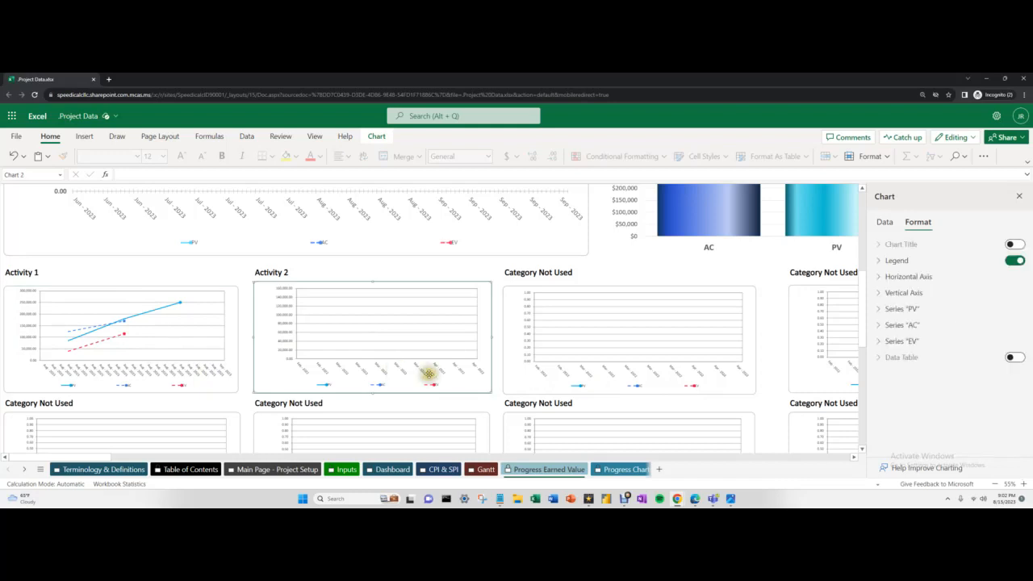
left_click(877, 277)
left_click(956, 333)
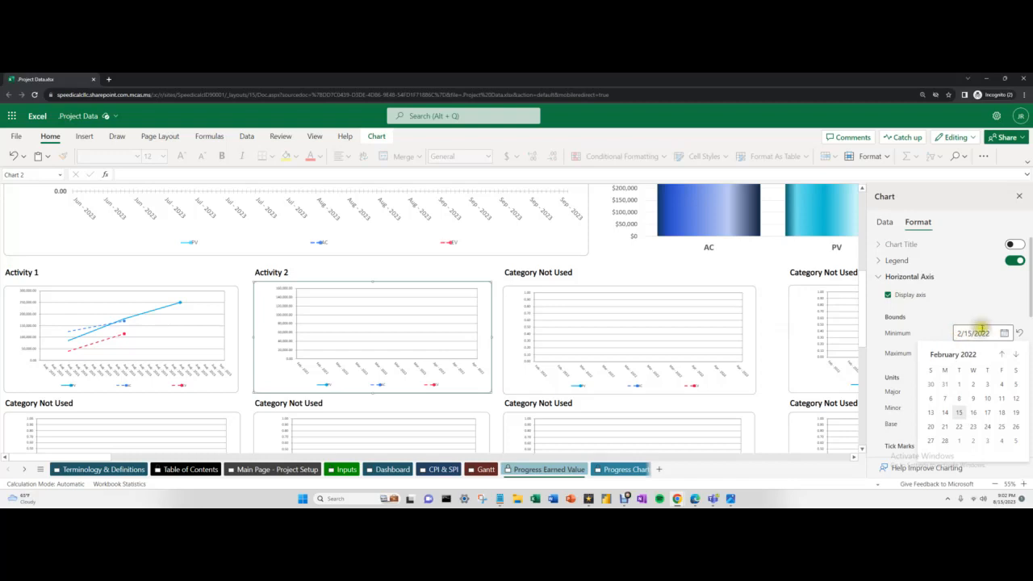
left_click(972, 333)
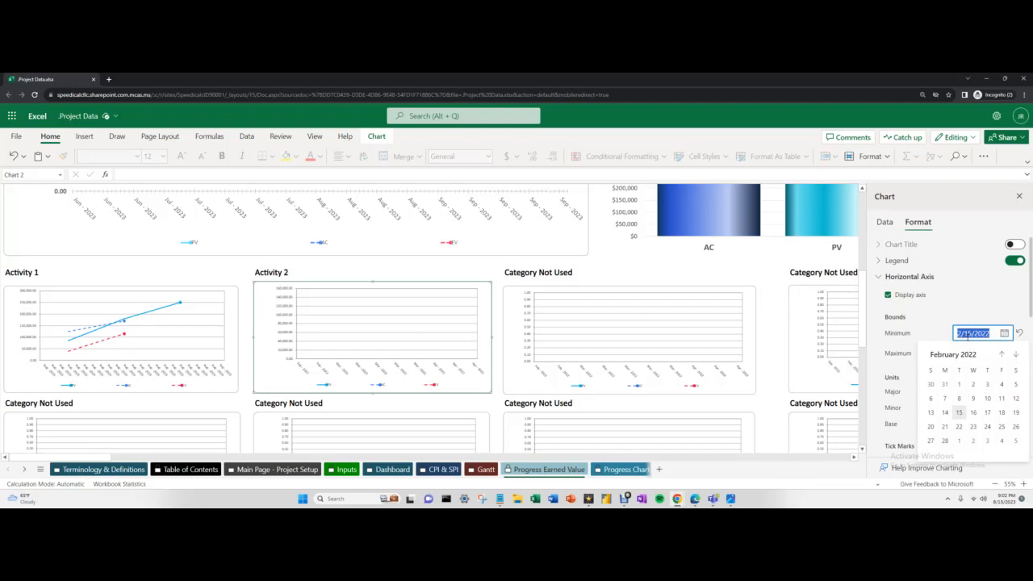
type("8/1/2001")
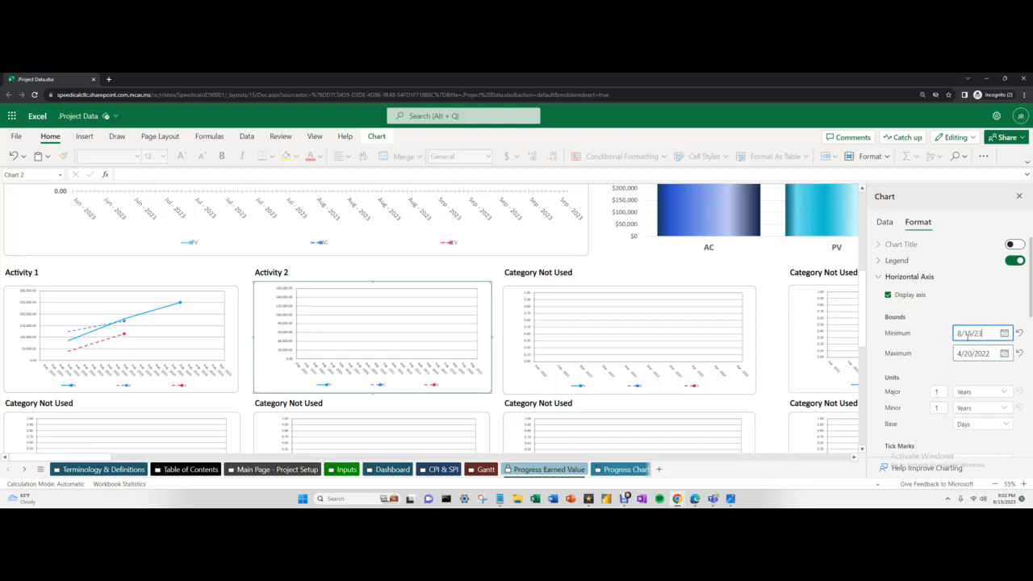
key("Return")
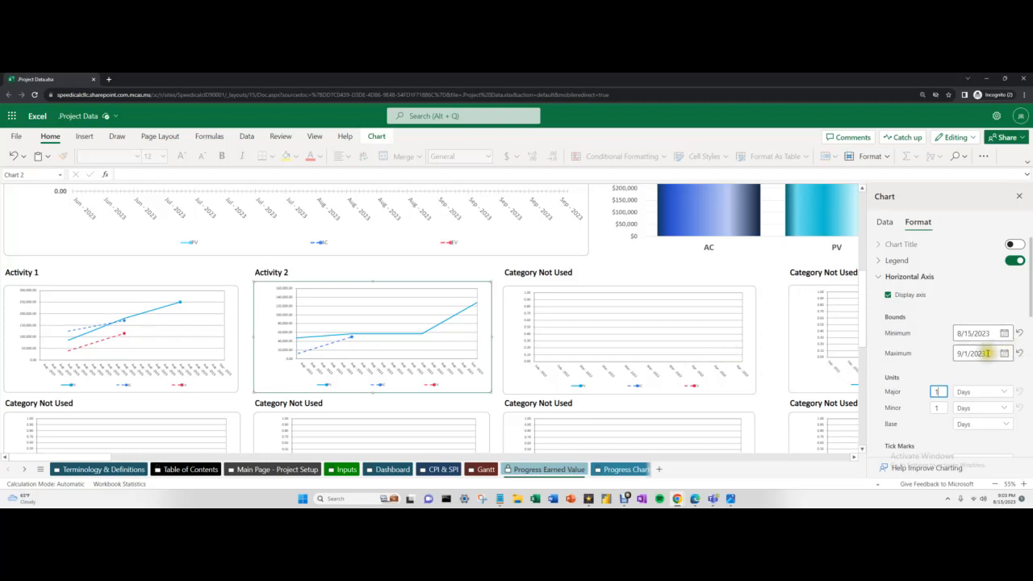
Set the Activity 2 chart's horizontal axis maximum to 9/15/2023 after trying 9/7/2023
left_click(1003, 354)
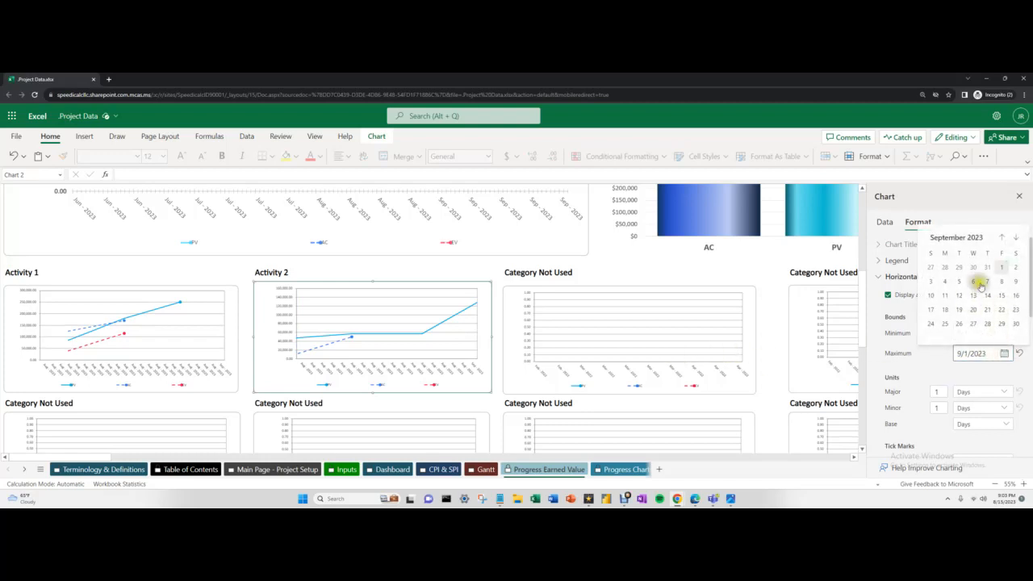
left_click(987, 283)
left_click(989, 353)
left_click(1003, 353)
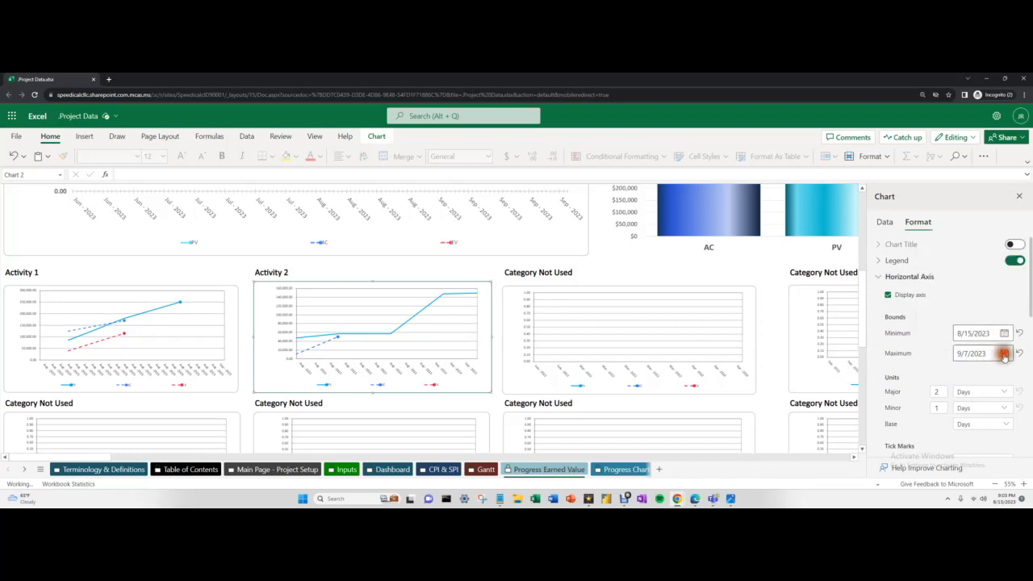
left_click(1003, 353)
left_click(1001, 295)
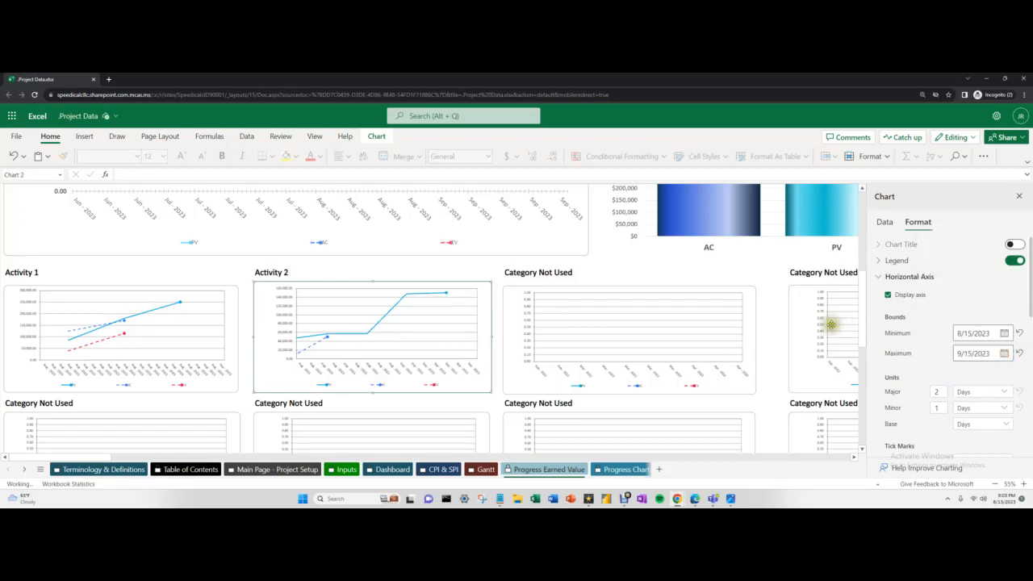
Set the Activity 2 chart's horizontal axis minimum to 8/8/2023 and deselect the chart
left_click(1004, 332)
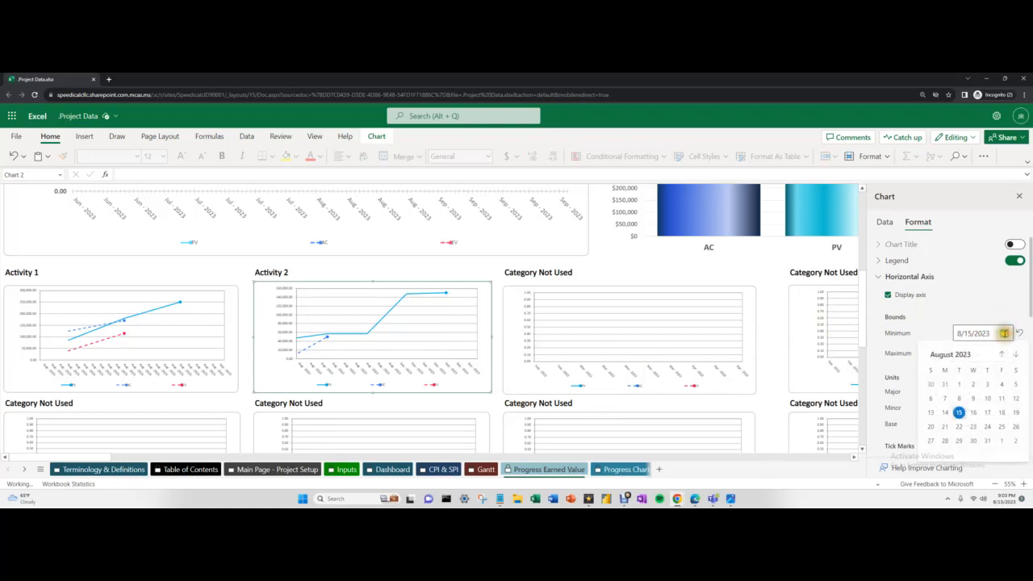
left_click(958, 399)
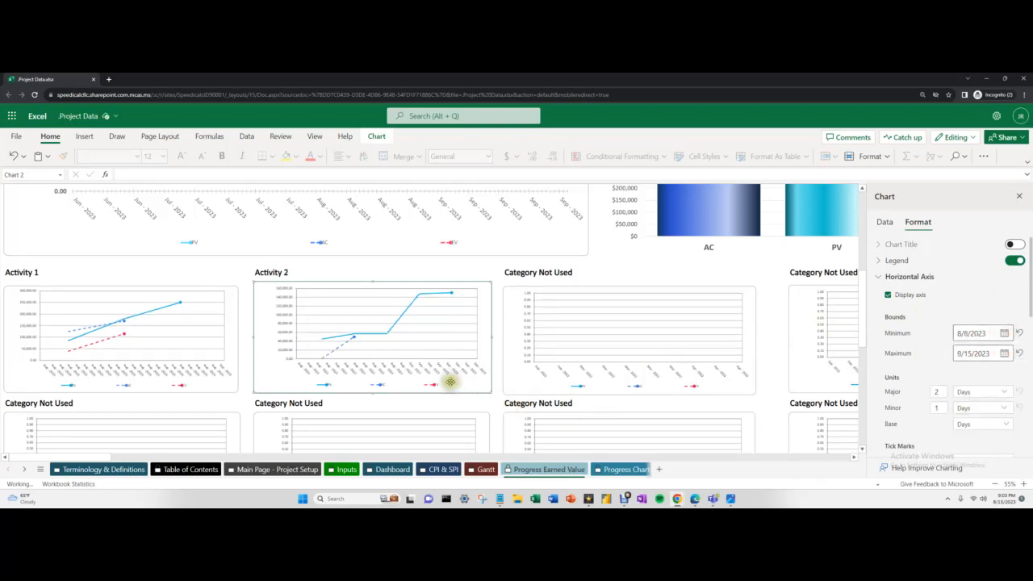
left_click(452, 399)
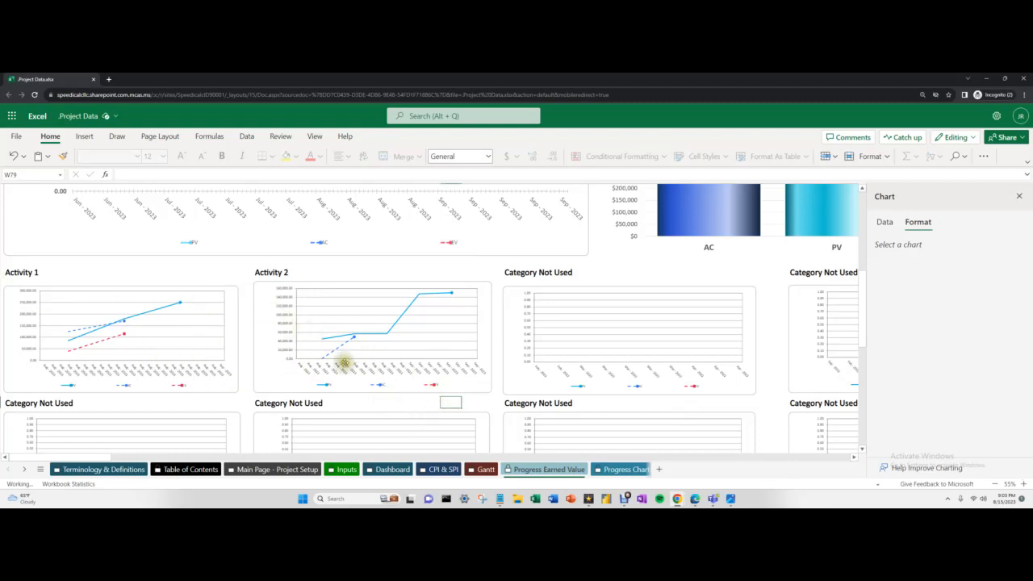
Review the project-level earned value chart and its indicator table, and close the chart formatting options
scroll(393, 365, "up", 3)
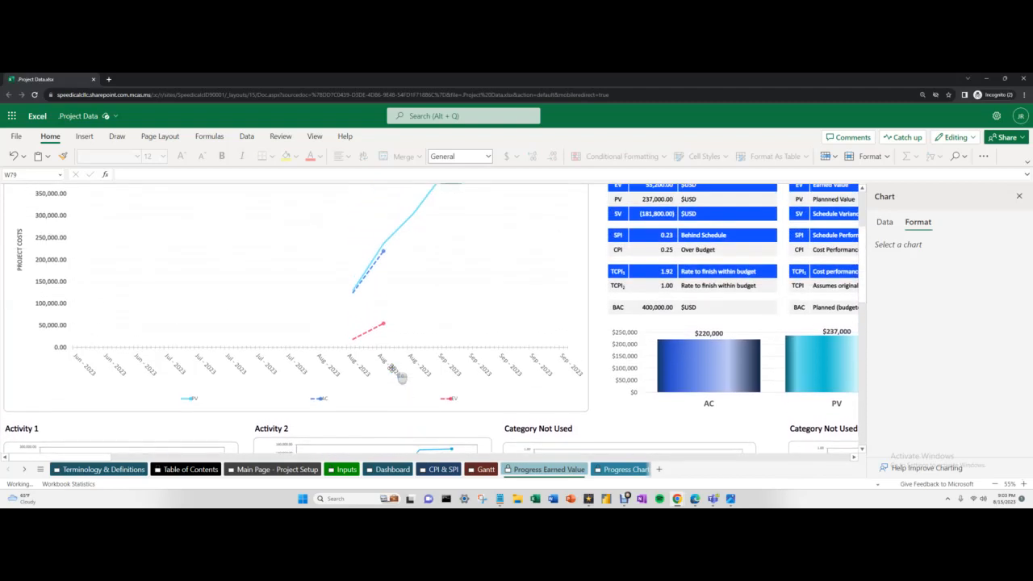
scroll(427, 274, "up", 2)
scroll(426, 331, "down", 1)
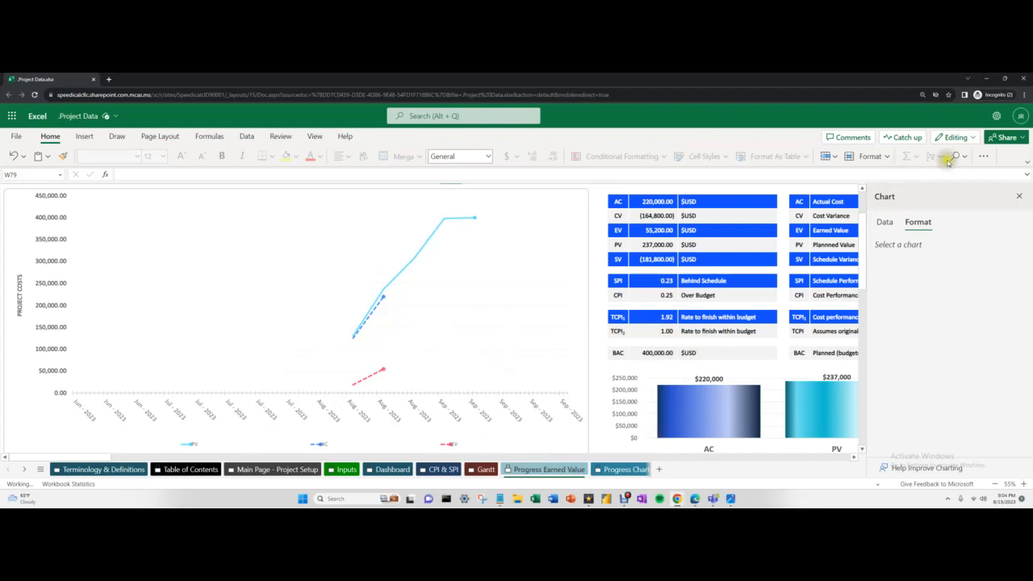
left_click(1017, 198)
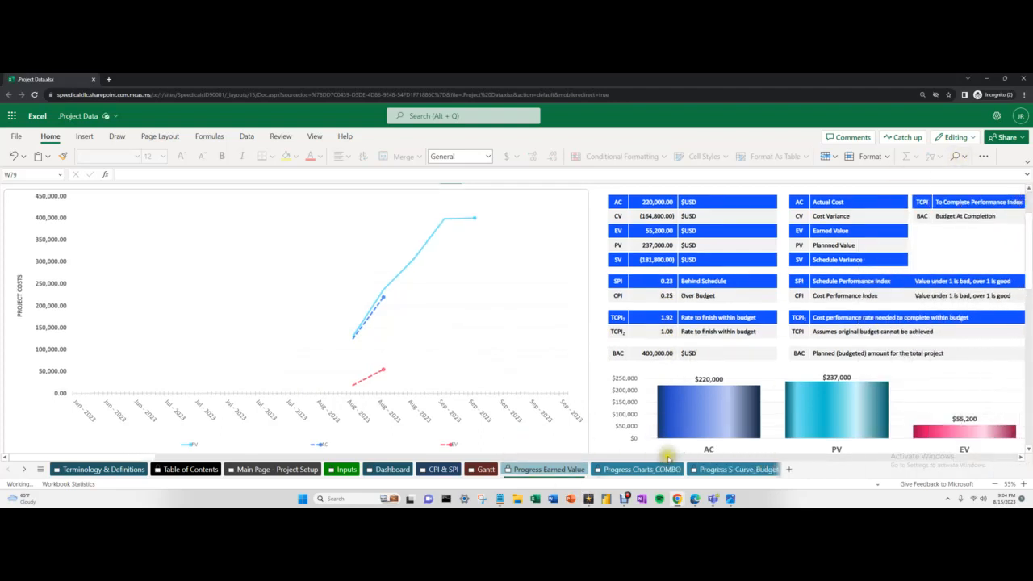
Open the Progress Charts_COMBO sheet at 50% zoom and review its main chart and the Activity charts
left_click(622, 469)
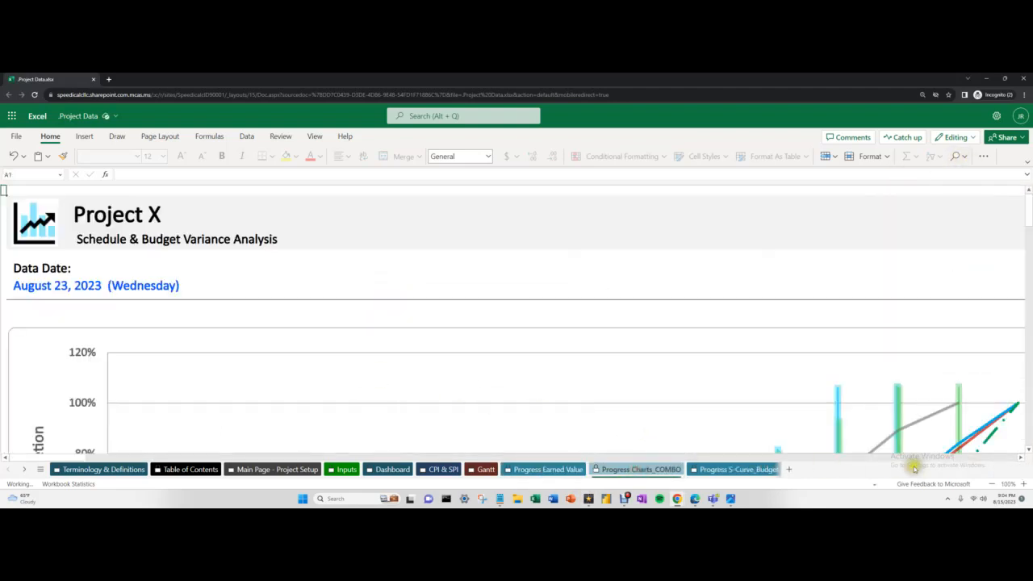
left_click(991, 484)
left_click(991, 484)
left_click(991, 484)
left_click(991, 484)
left_click(992, 484)
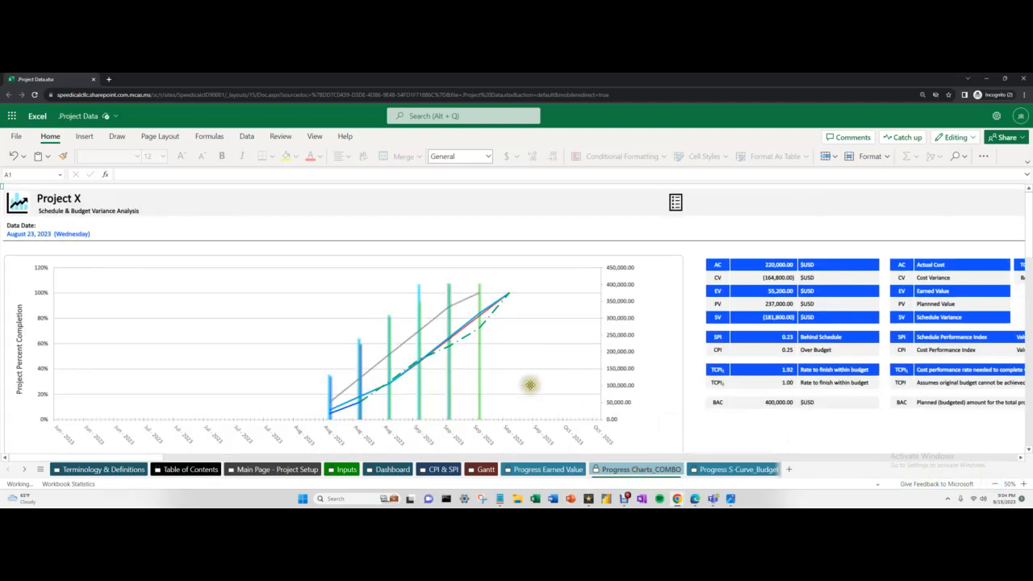
scroll(530, 384, "down", 3)
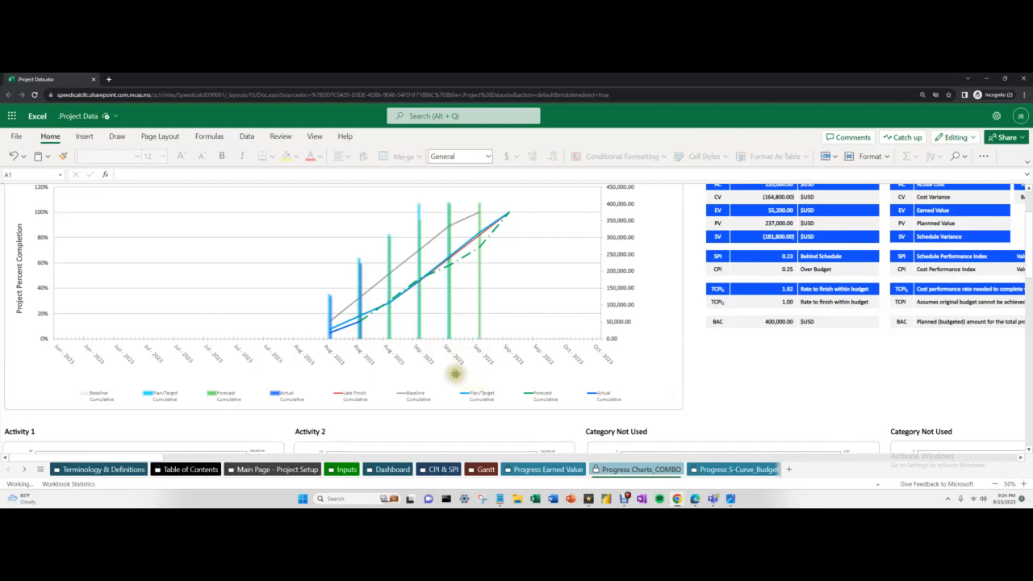
scroll(457, 380, "down", 6)
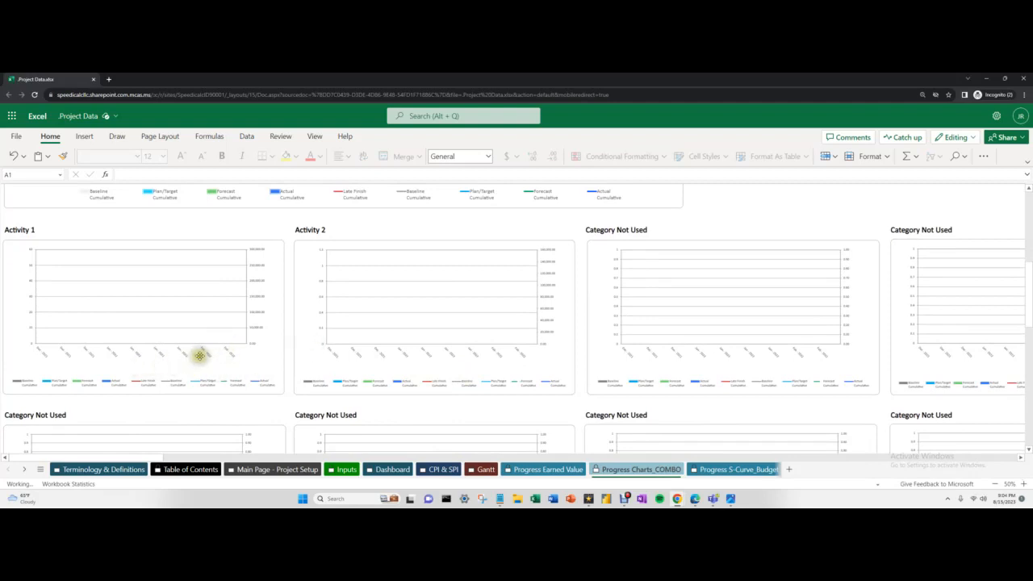
right_click(206, 354)
left_click(253, 429)
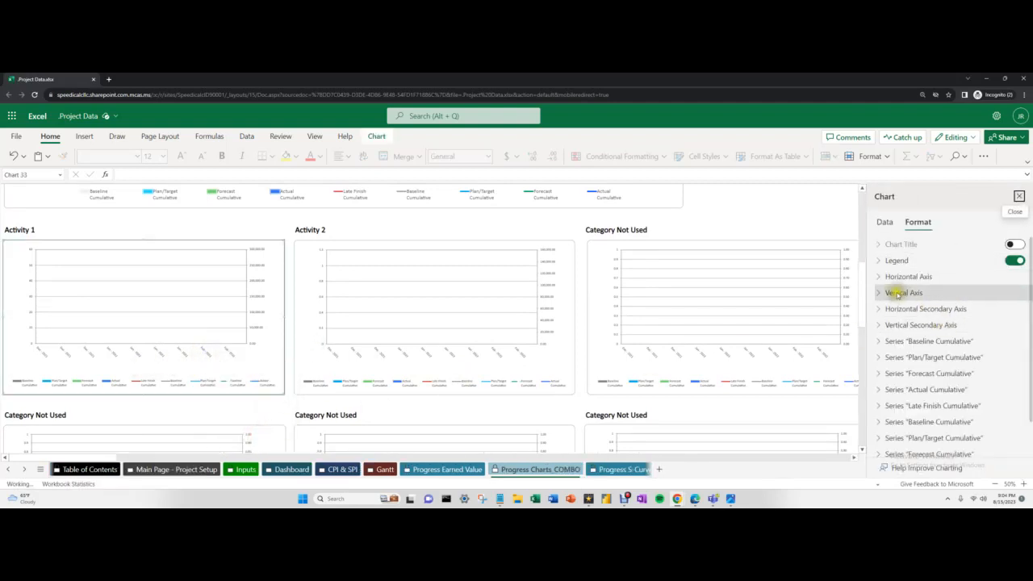
left_click(882, 279)
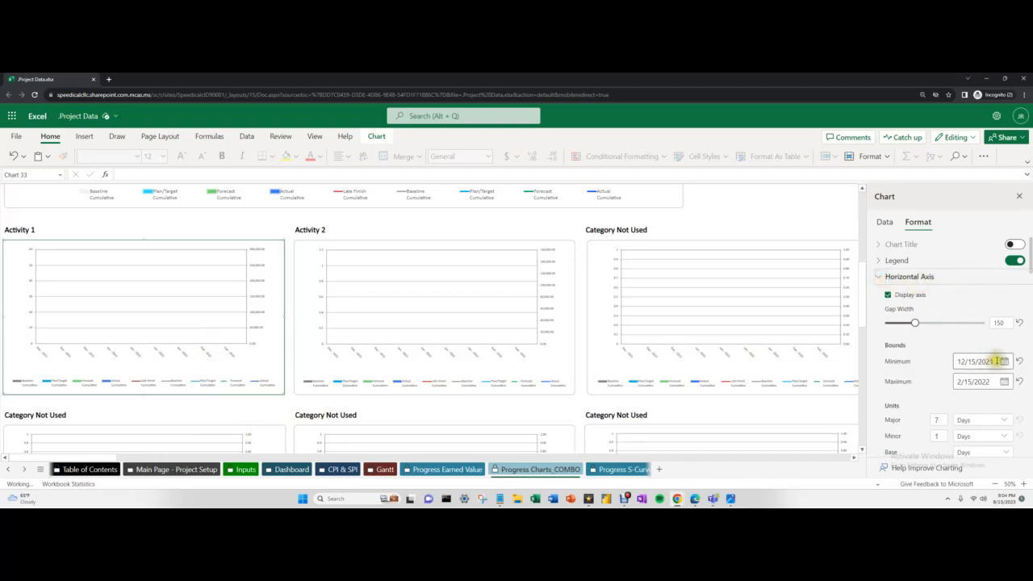
left_click(1018, 196)
scroll(503, 348, "up", 5)
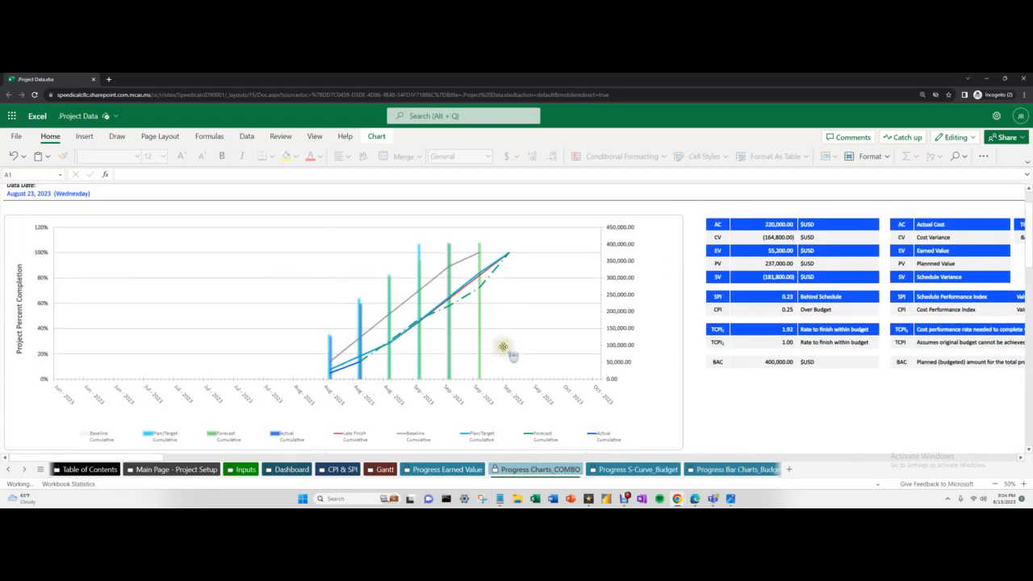
Open the Progress S-Curve_Budget sheet and zoom it out to 55% to show the project cost chart
left_click(636, 469)
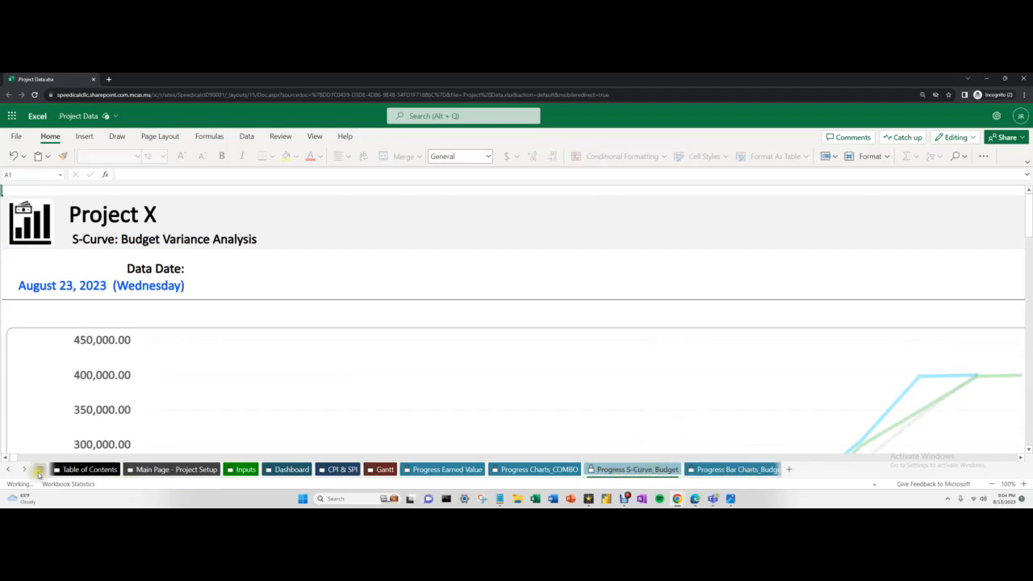
left_click(26, 470)
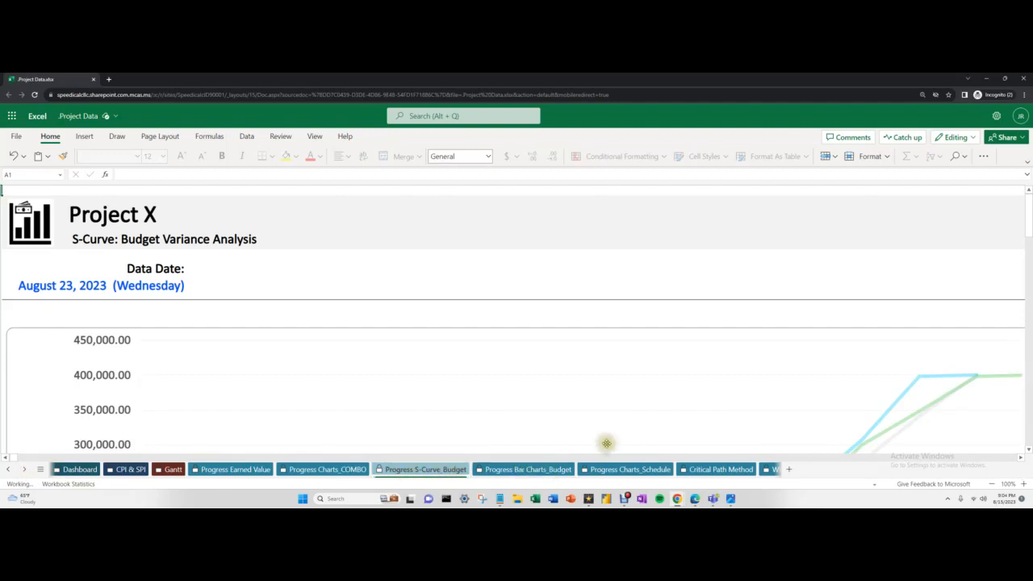
scroll(490, 375, "down", 3, "ctrl")
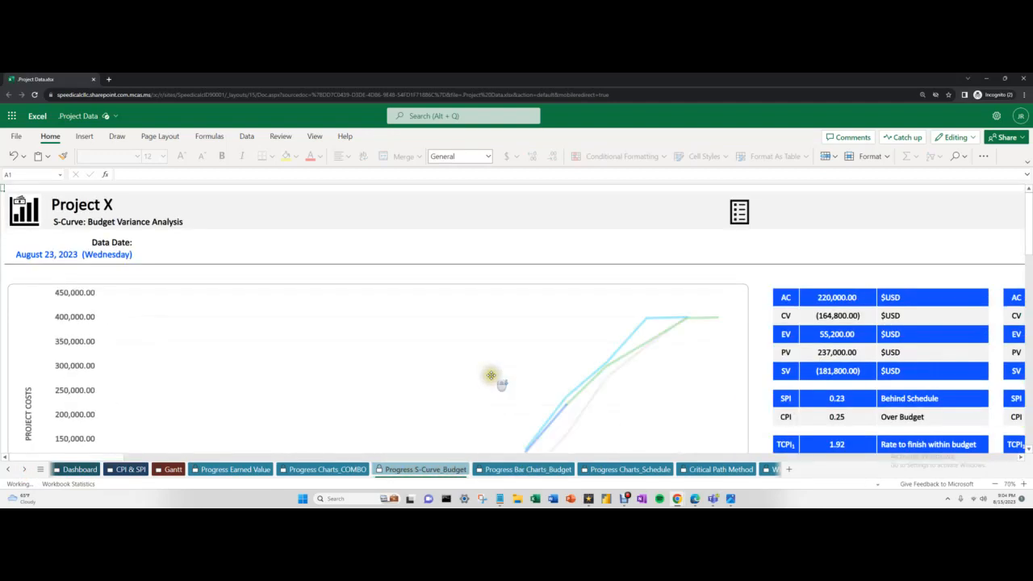
scroll(491, 375, "down", 2, "ctrl")
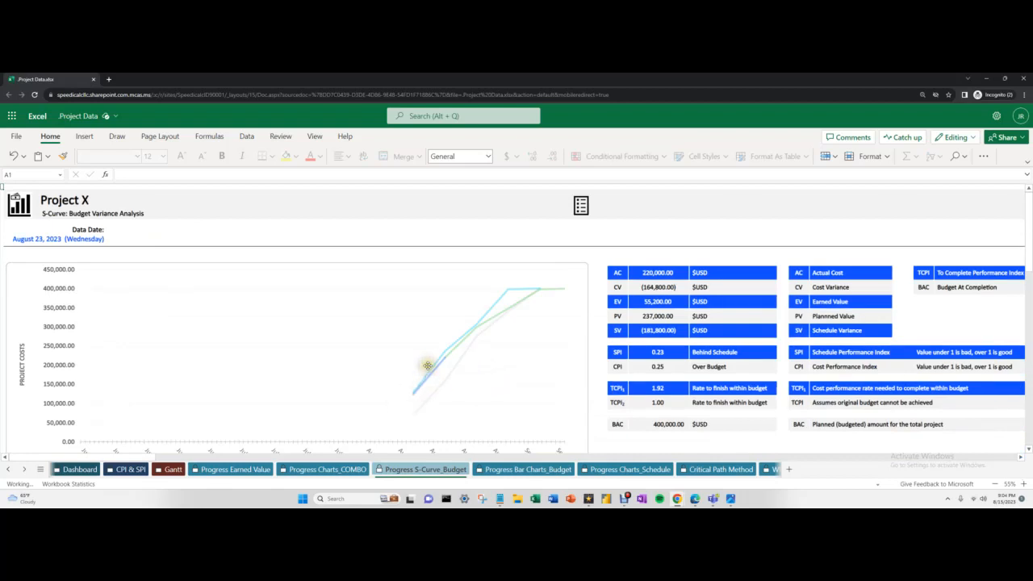
scroll(428, 365, "down", 1)
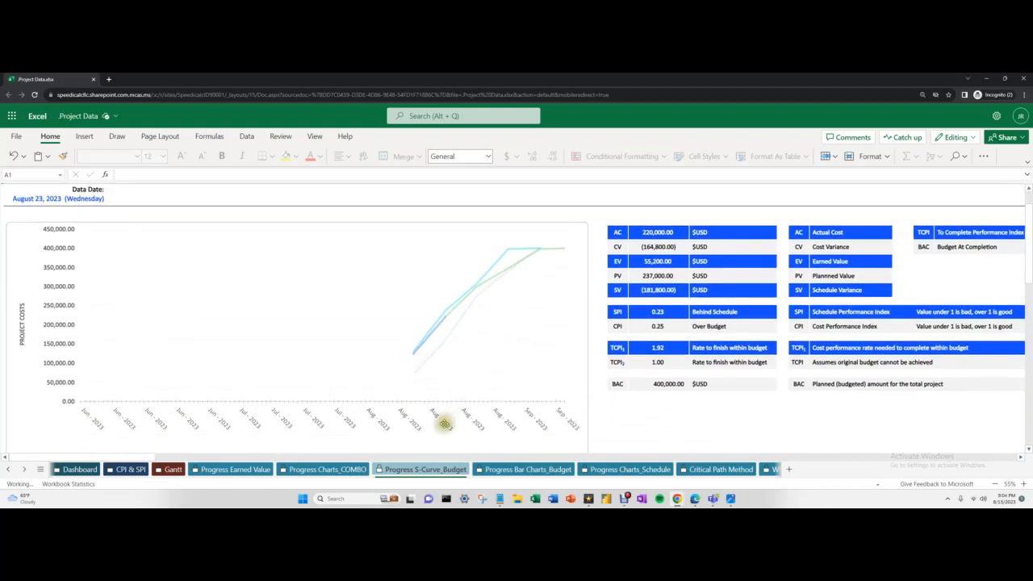
Set the project S-curve chart's horizontal axis minimum to 8/20/2023
right_click(444, 424)
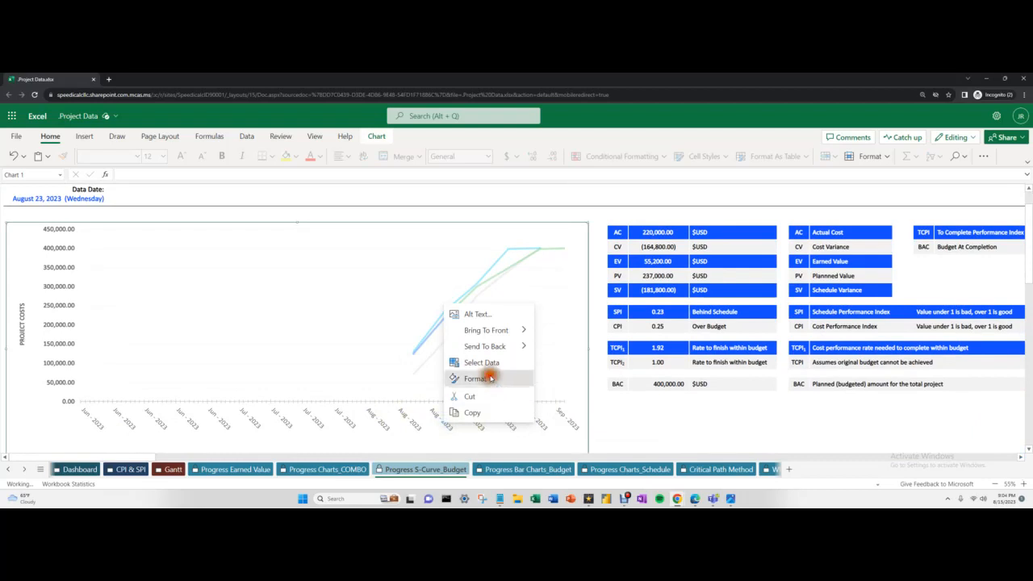
left_click(484, 377)
left_click(897, 278)
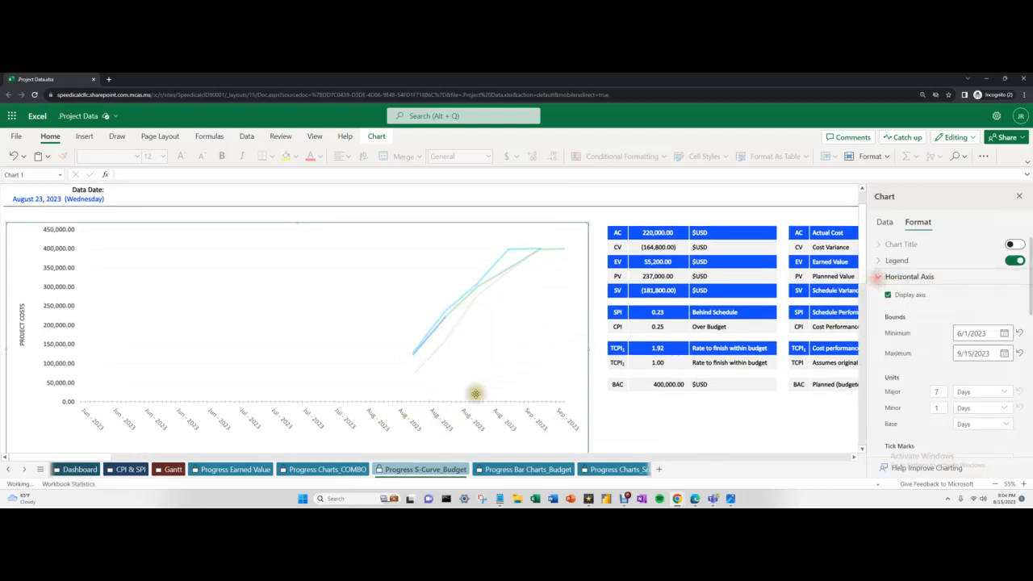
left_click_drag(986, 333, 939, 336)
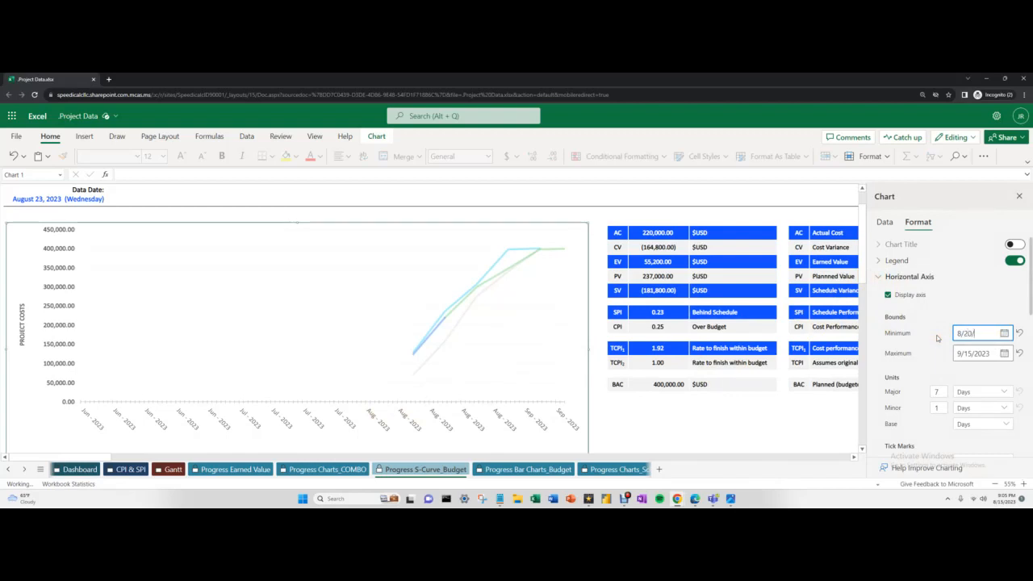
type("8/20/2023")
key("Return")
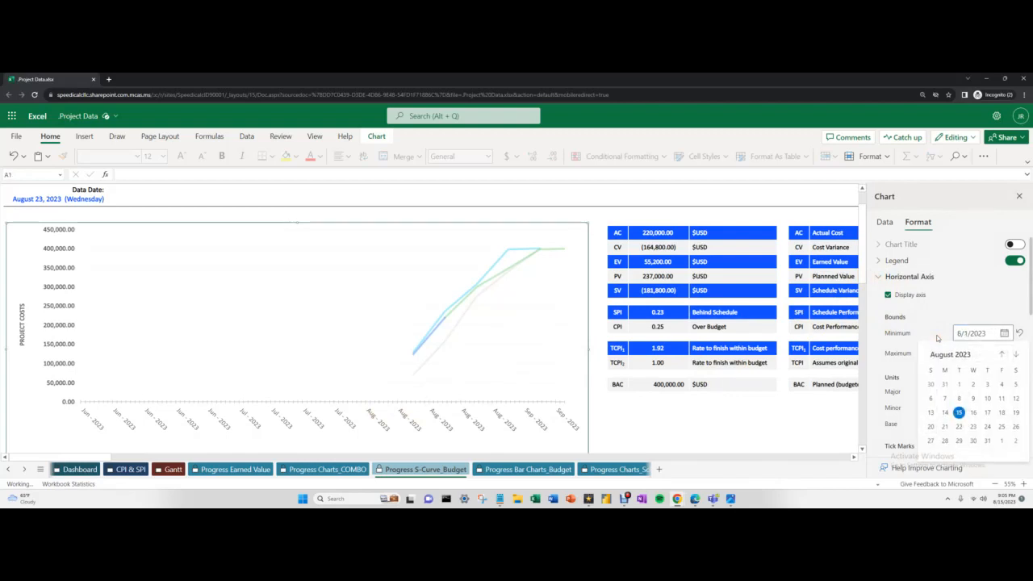
left_click(979, 319)
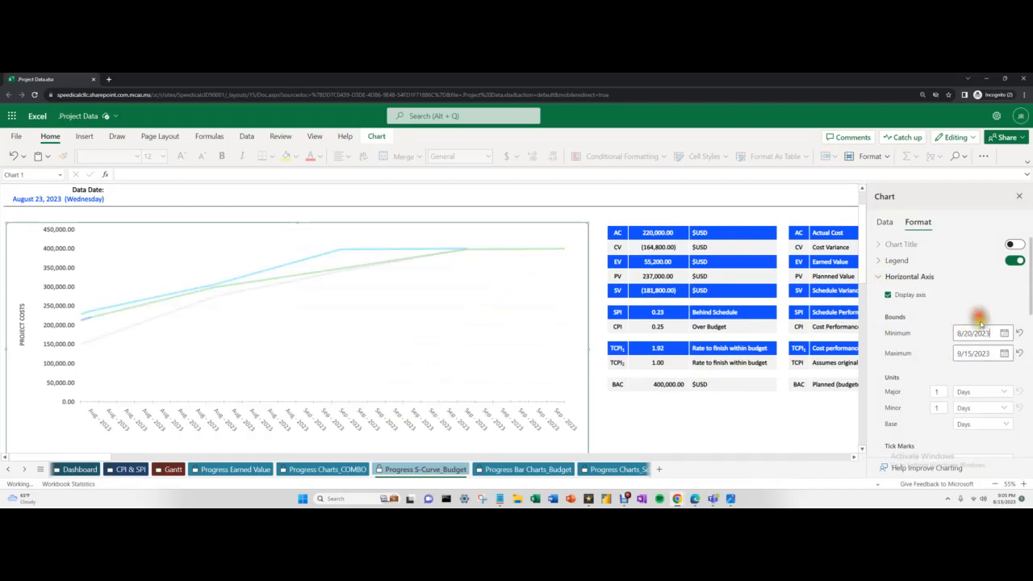
Set the project S-curve chart's horizontal axis minimum to 8/11/2023, deselect it and check the Activity charts below
left_click(1004, 333)
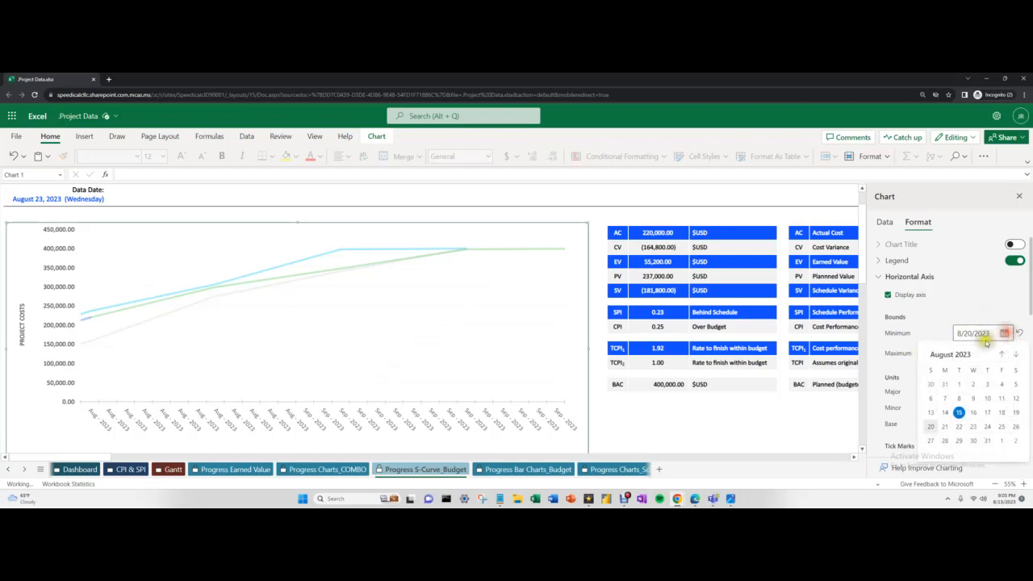
left_click(1000, 398)
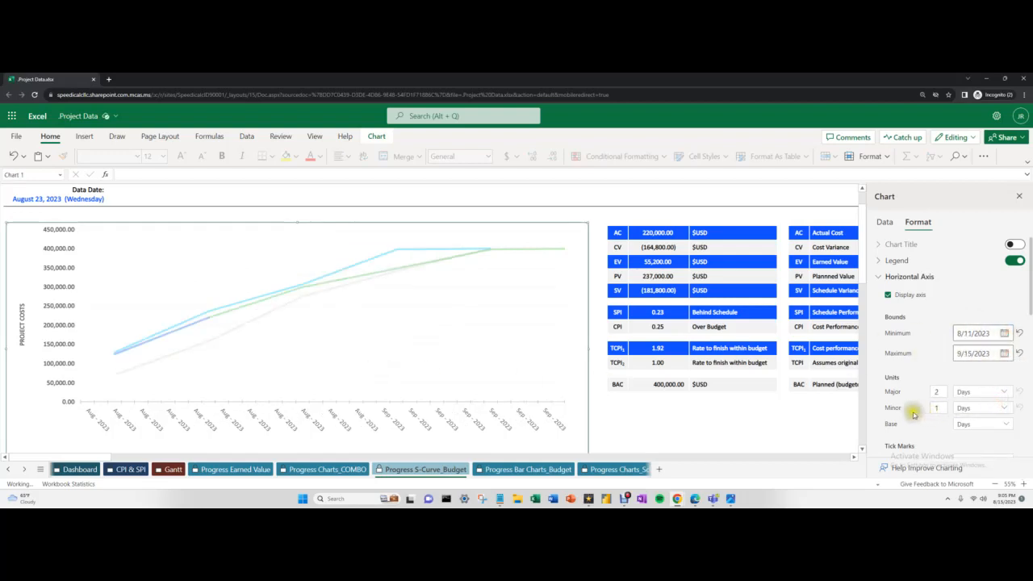
left_click(637, 415)
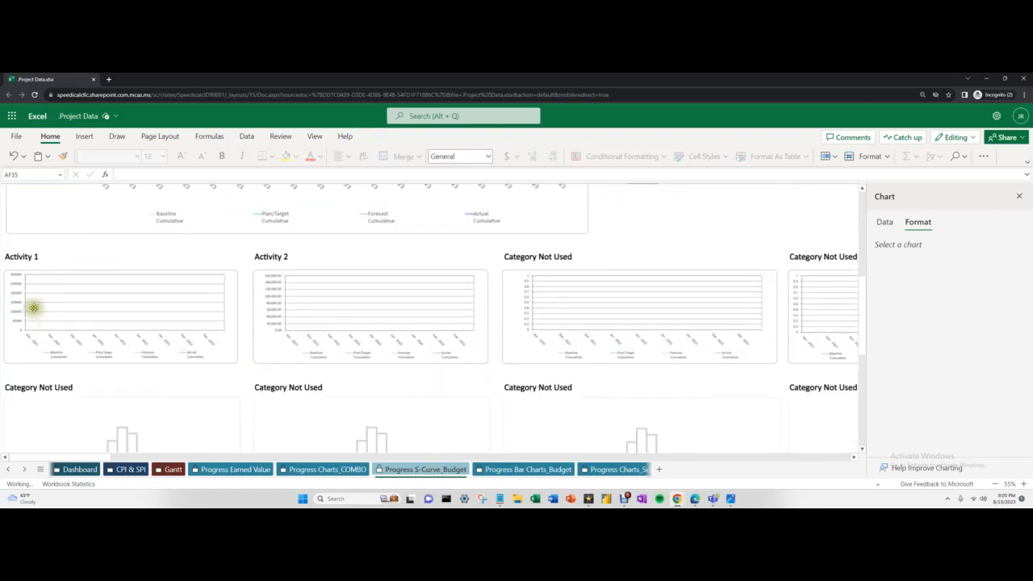
scroll(479, 374, "up", 1)
scroll(478, 374, "up", 5)
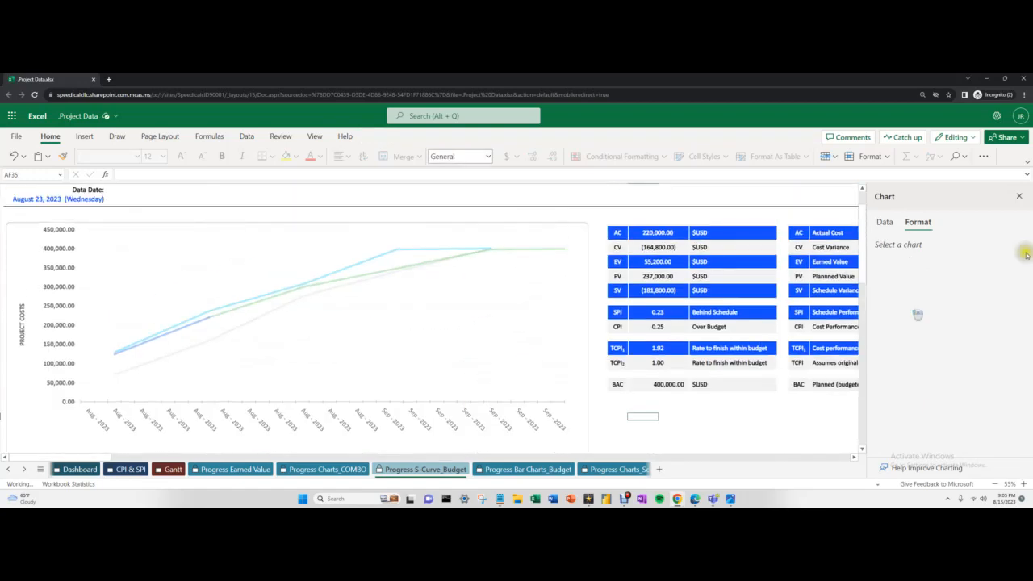
Close the chart formatting pane and review the Activity charts below the project S-curve
left_click(1018, 196)
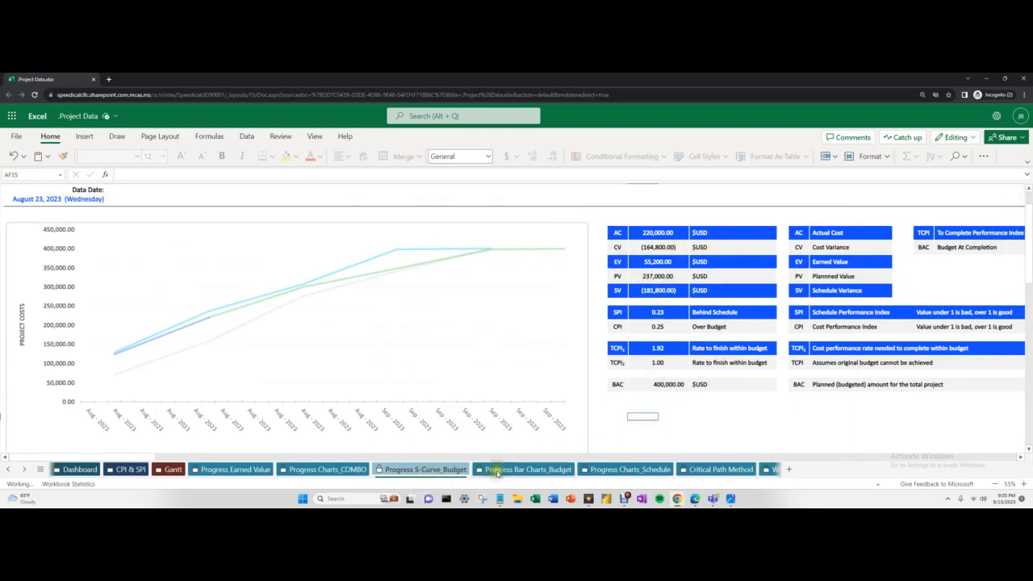
scroll(482, 359, "down", 3)
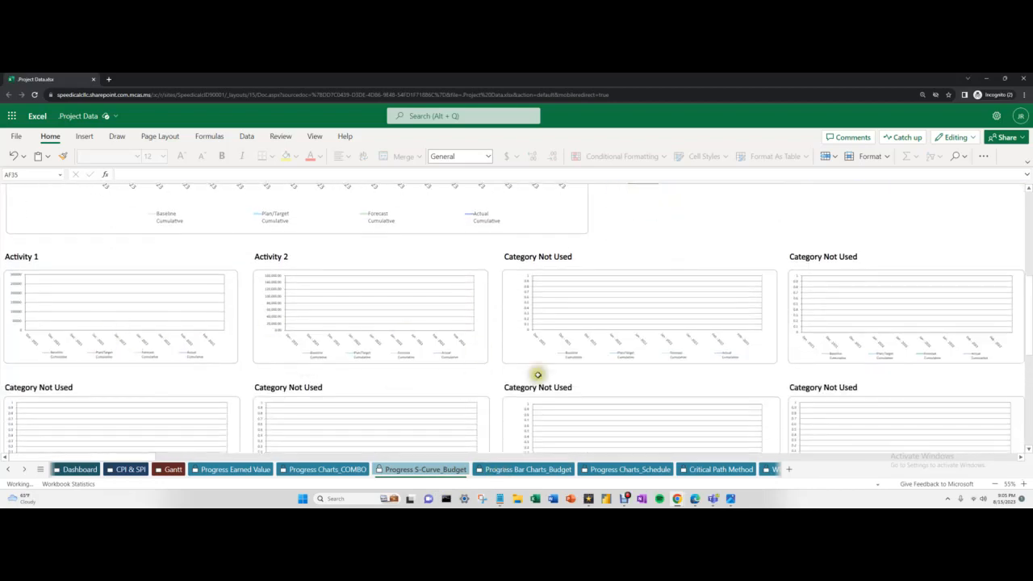
scroll(508, 389, "up", 3)
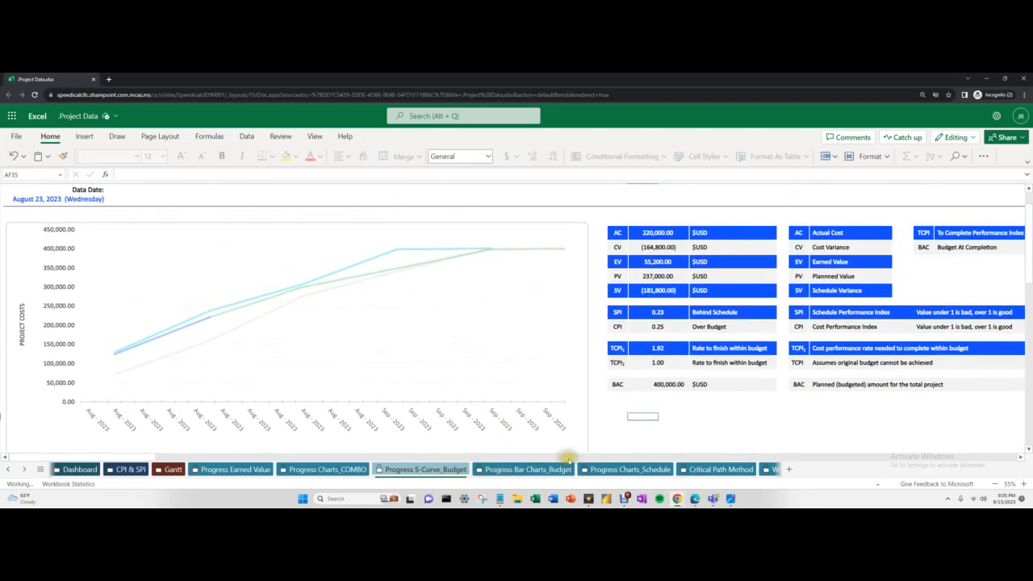
Open the Progress Bar Charts_Budget sheet at 55% zoom and review its project cost chart and earned value tables
left_click(527, 469)
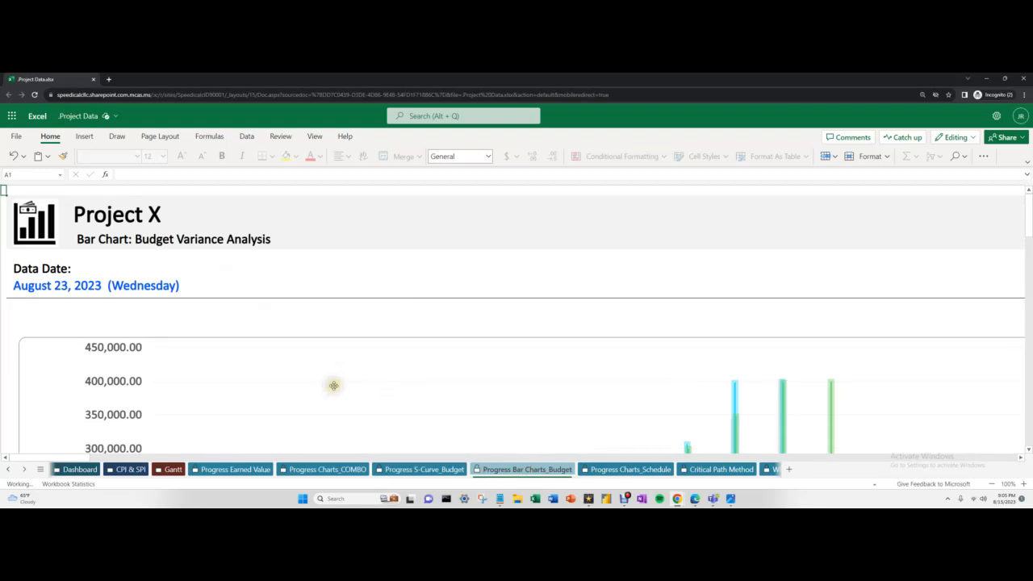
scroll(458, 371, "down", 3)
scroll(431, 360, "down", 3)
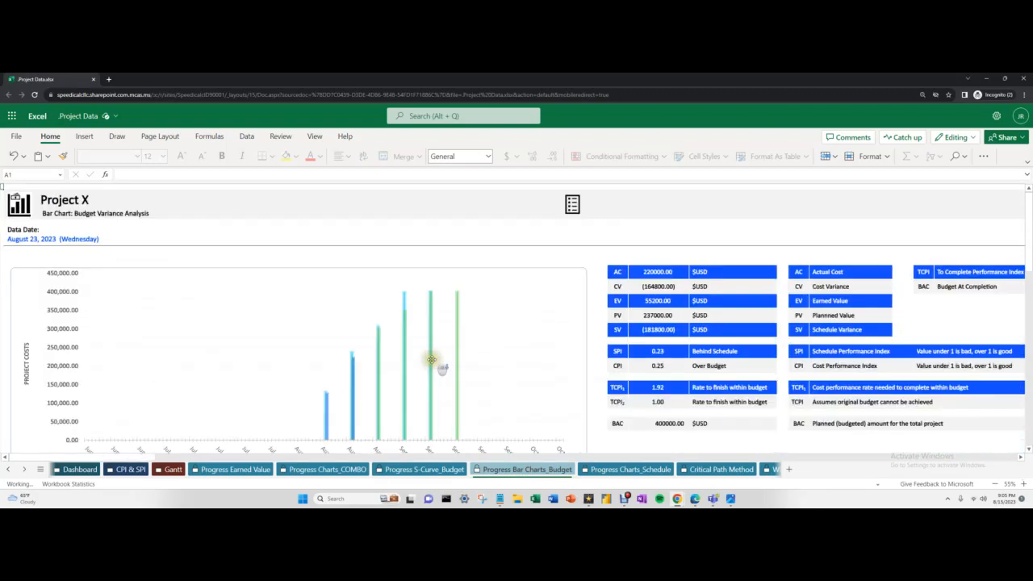
scroll(442, 368, "up", 2)
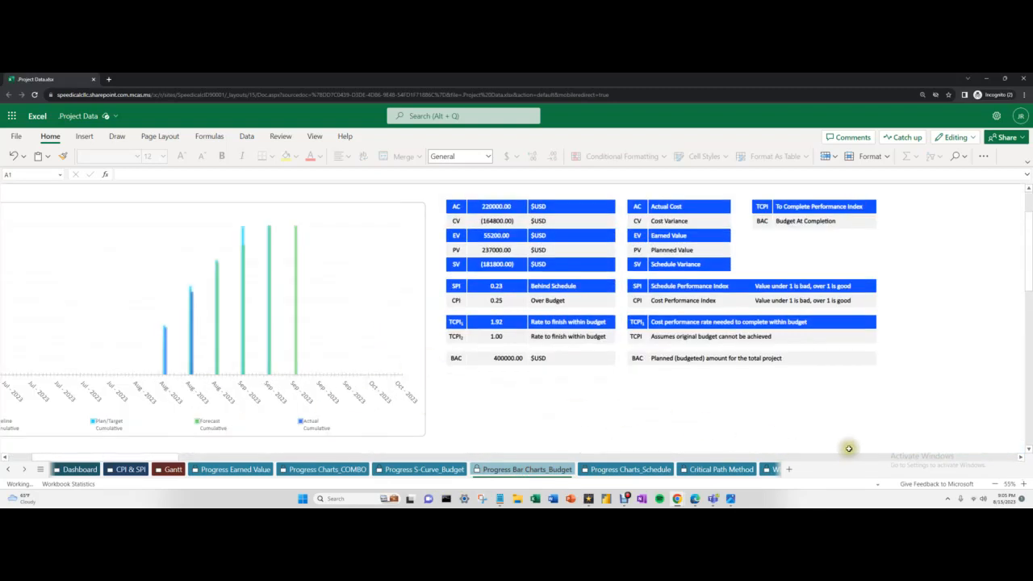
left_click_drag(121, 458, 58, 455)
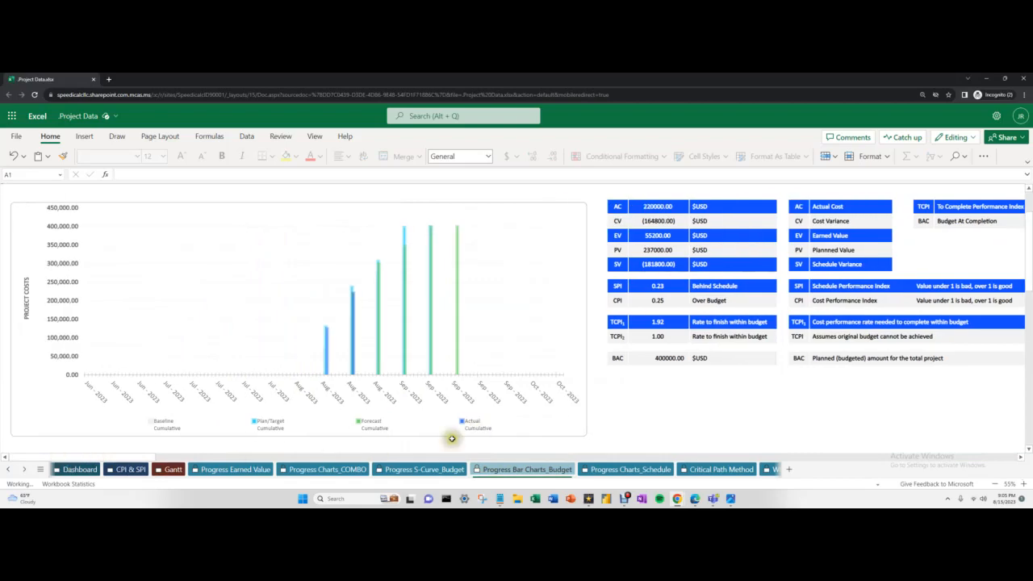
Open the Progress Charts_Schedule sheet at 70% zoom and compare its percent completion chart with the Gantt sheet's bars
left_click(627, 471)
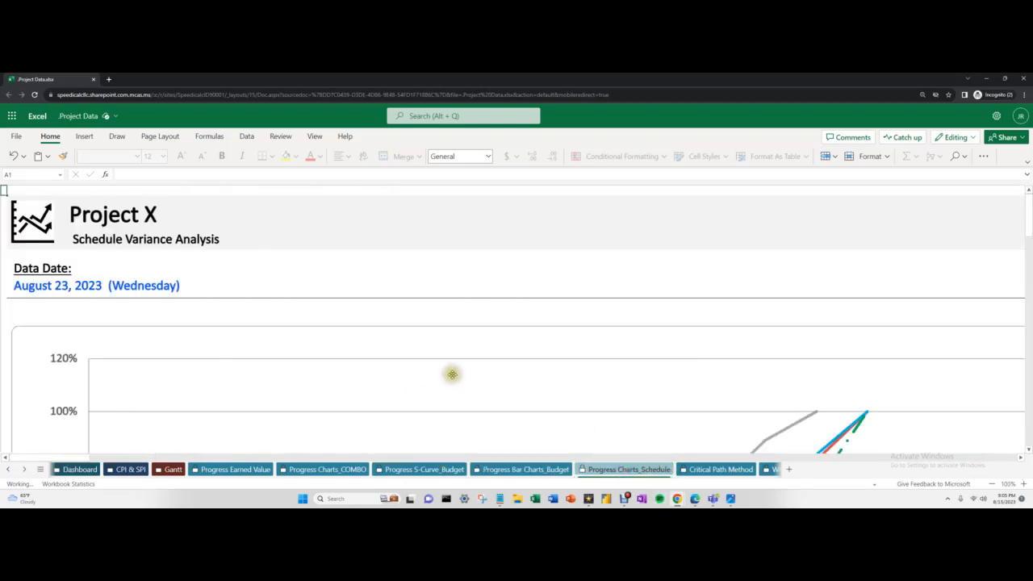
scroll(453, 374, "down", 3)
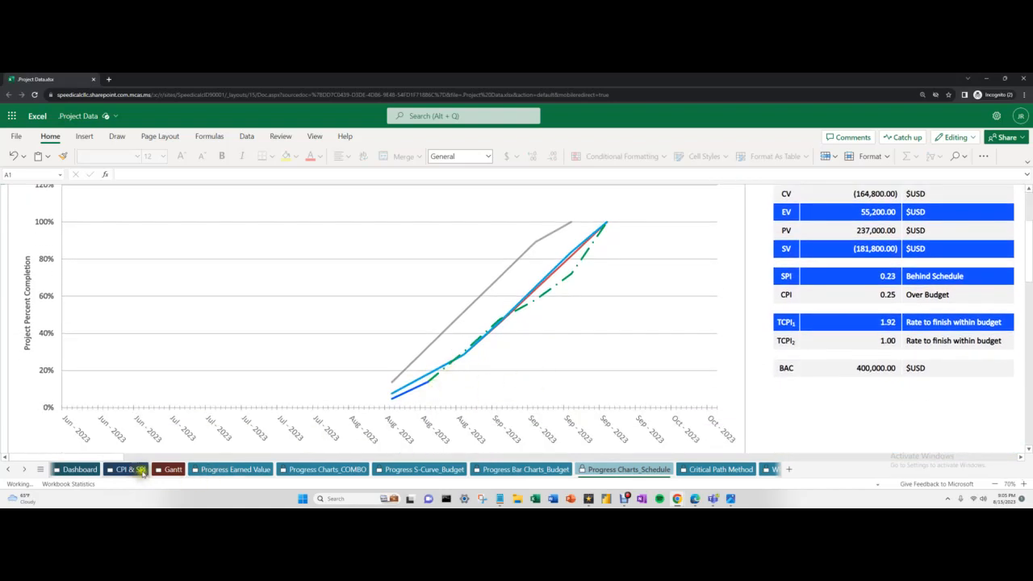
left_click(172, 470)
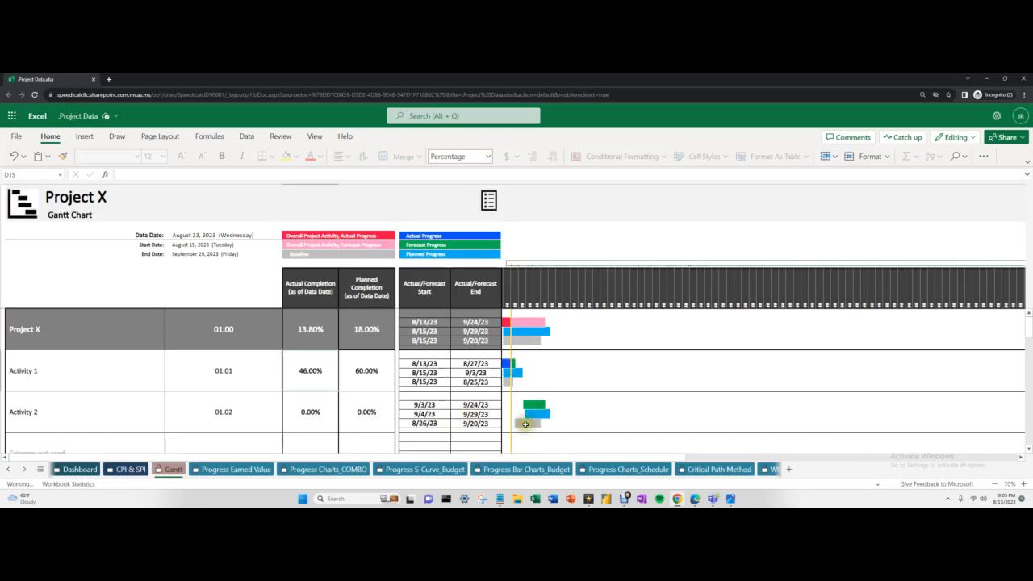
left_click(650, 470)
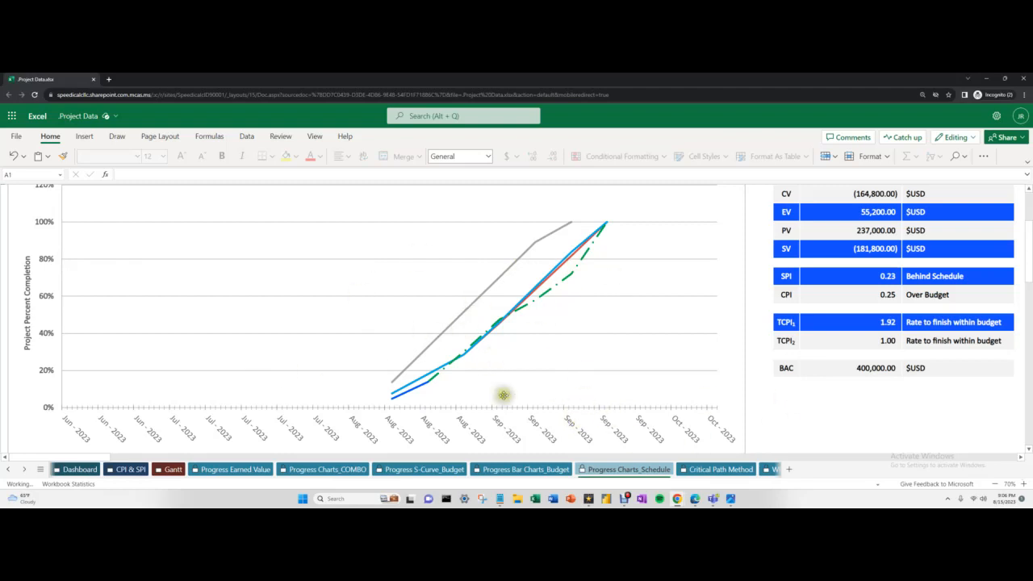
Inspect the horizontal axis bounds of the Activity 2 schedule chart, then close its formatting options and return to the main chart
scroll(316, 348, "down", 5)
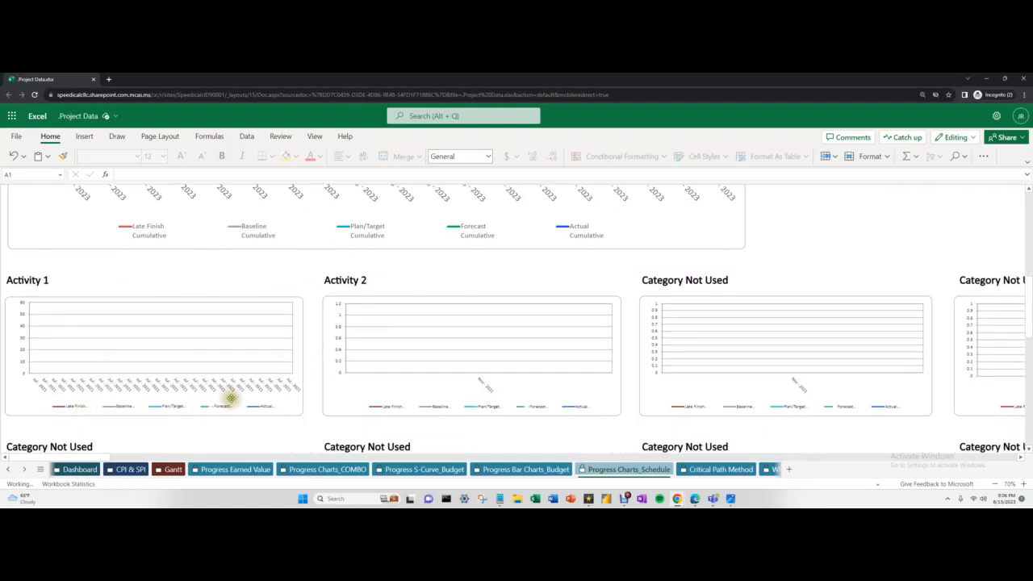
right_click(484, 388)
left_click(523, 343)
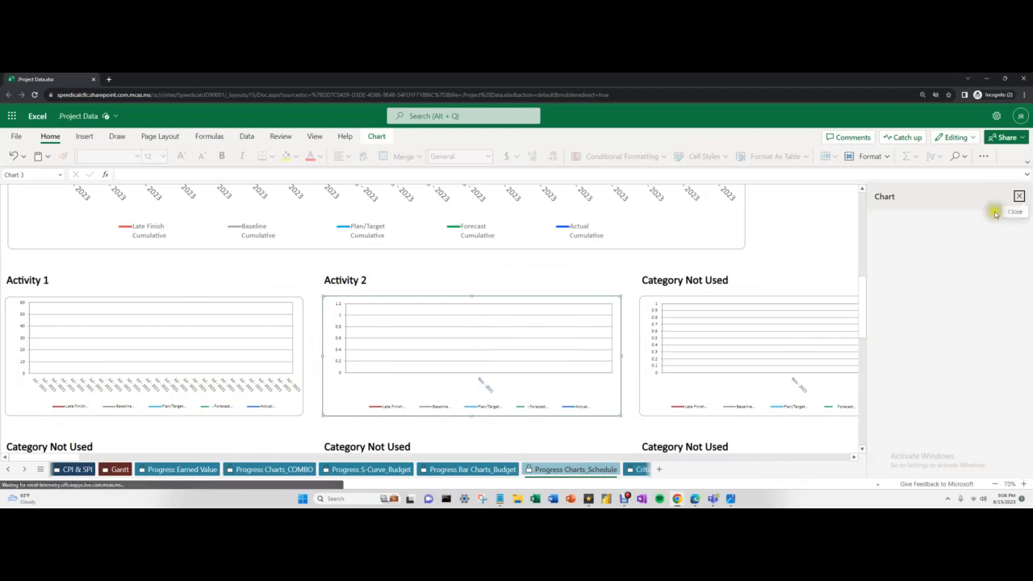
left_click(881, 276)
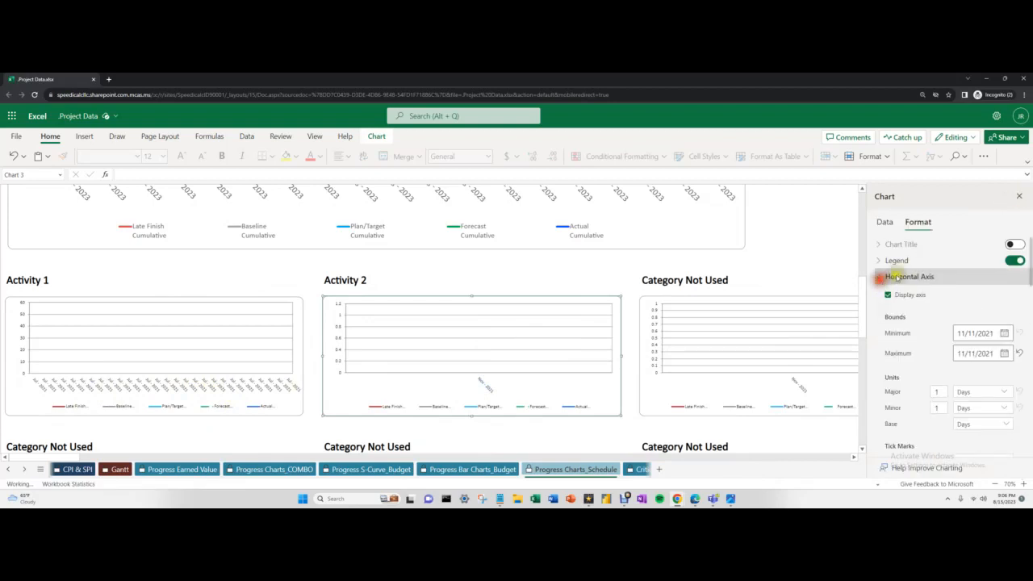
left_click(1018, 192)
scroll(634, 352, "up", 10)
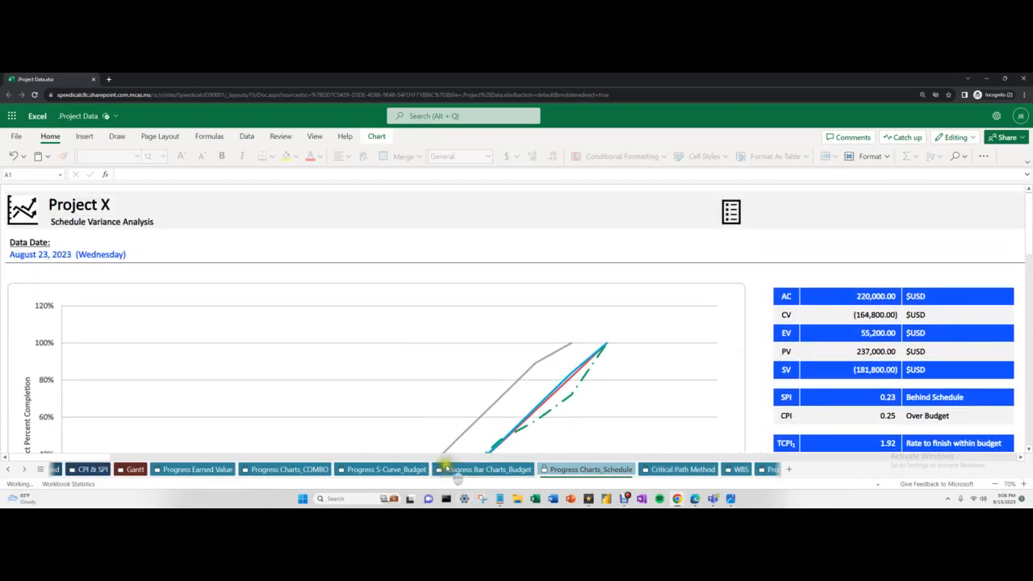
Open the Critical Path Method sheet at 85% zoom and review the Activity 1 and Activity 2 boxes
left_click(688, 469)
scroll(328, 423, "down", 1)
scroll(329, 423, "up", 1)
left_click_drag(59, 458, 14, 459)
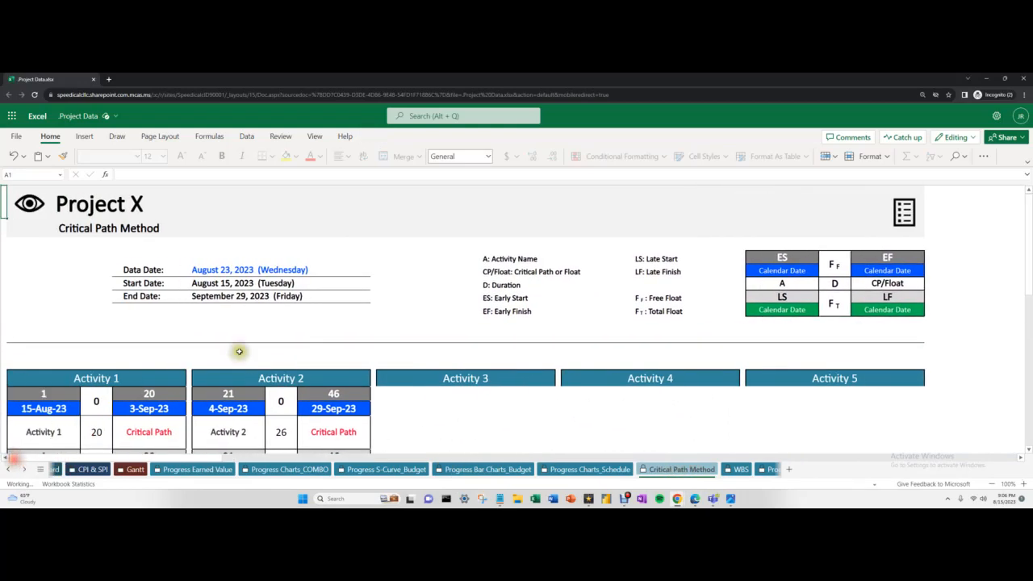
scroll(239, 352, "down", 2)
scroll(267, 353, "down", 2)
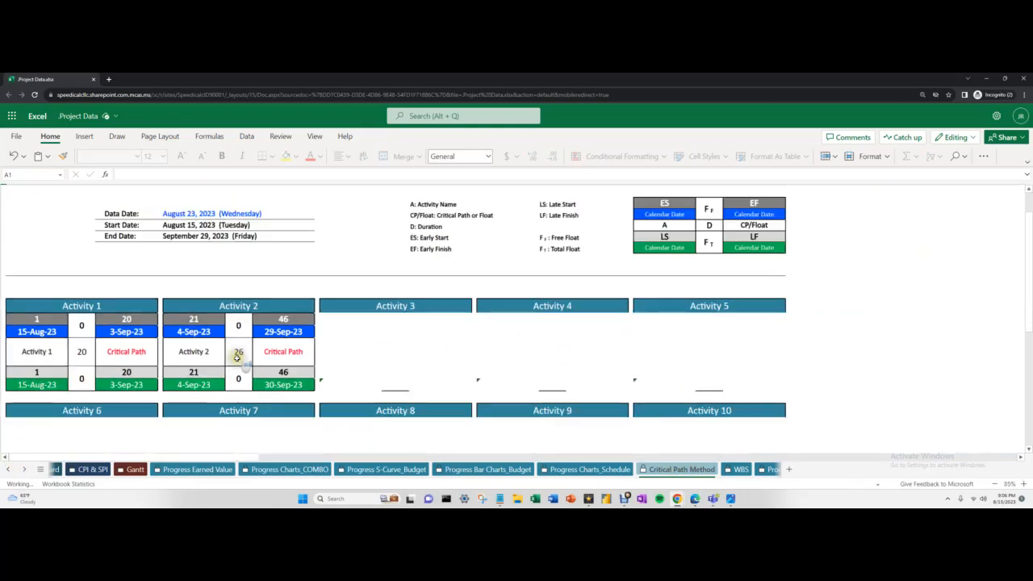
Open the WBS sheet and zoom it out to 55% to show the weekly schedule and budget data
left_click(738, 471)
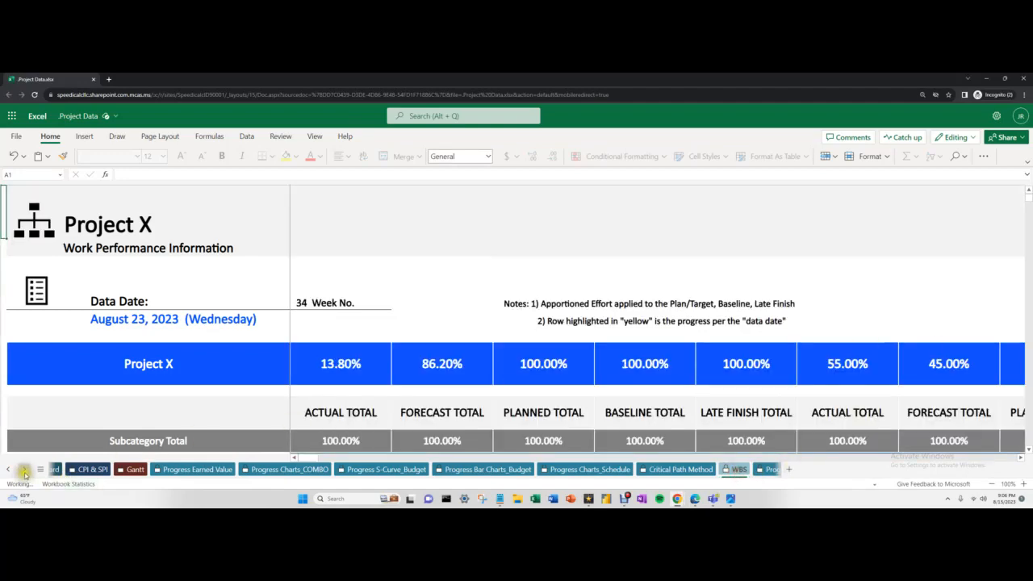
scroll(551, 366, "down", 2)
scroll(551, 365, "down", 2)
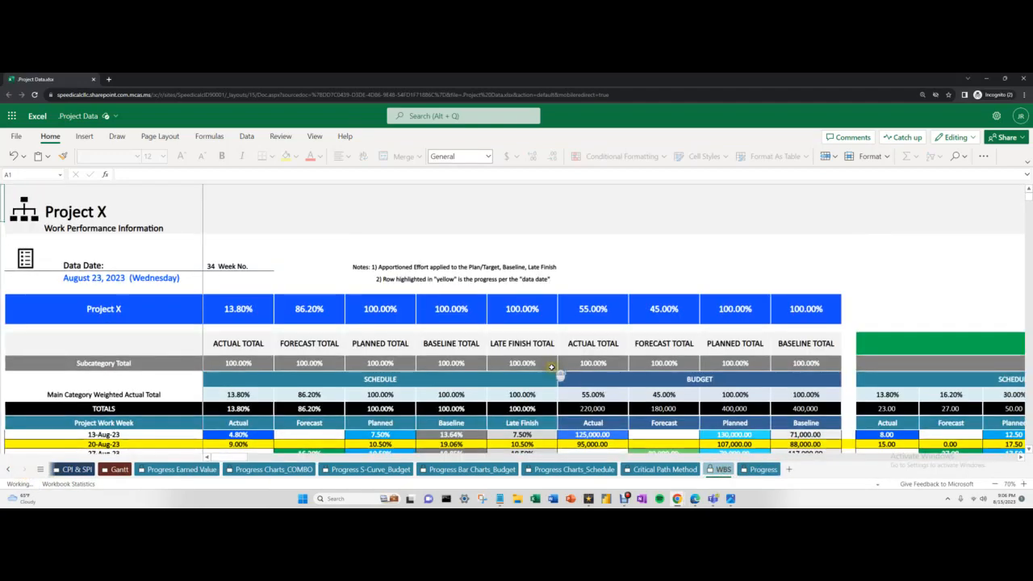
scroll(551, 363, "down", 3)
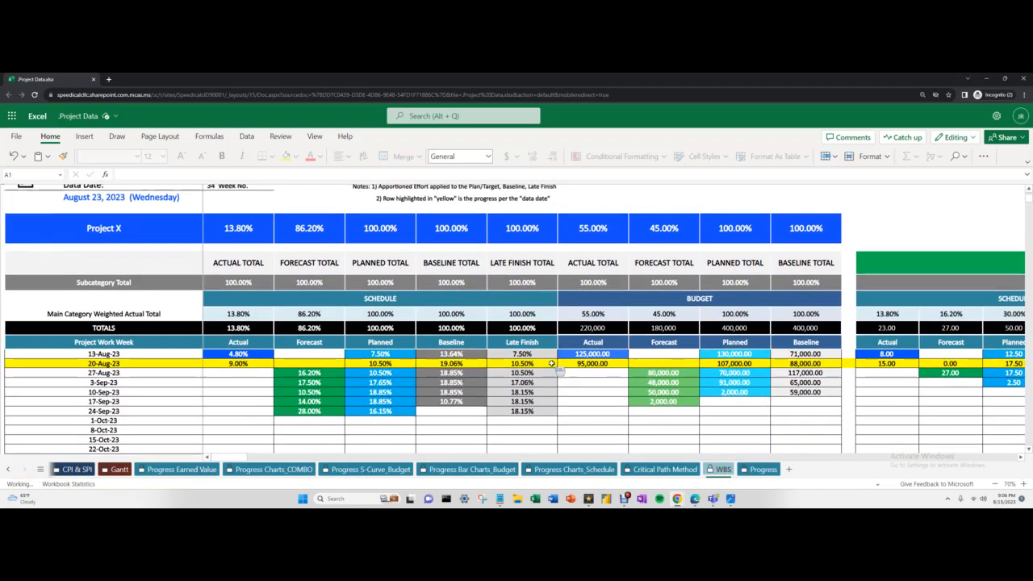
scroll(557, 370, "down", 2)
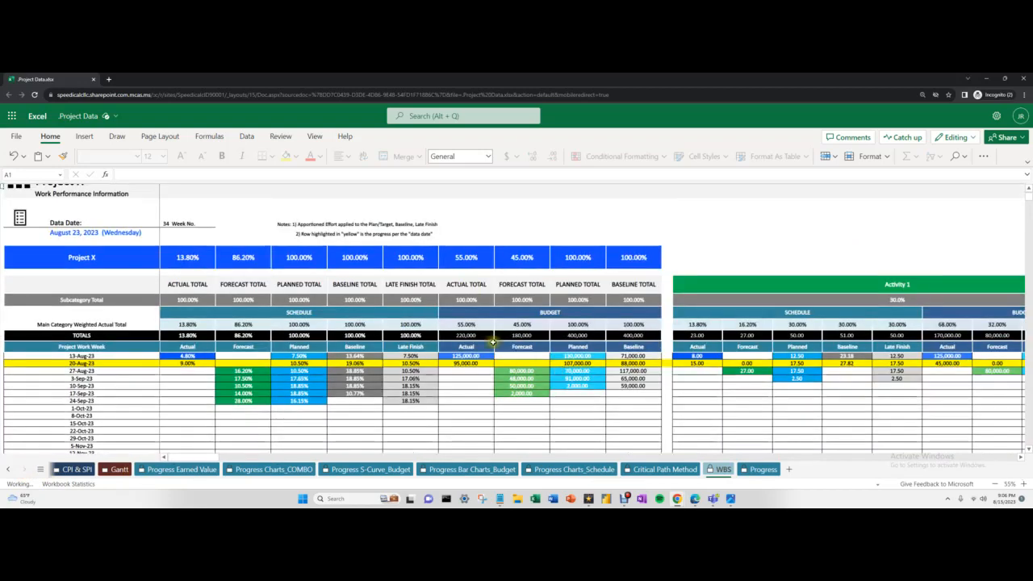
Examine the WBS sheet's overall Project X percentages and the main category weighted totals for schedule and budget
left_click_drag(192, 258, 621, 263)
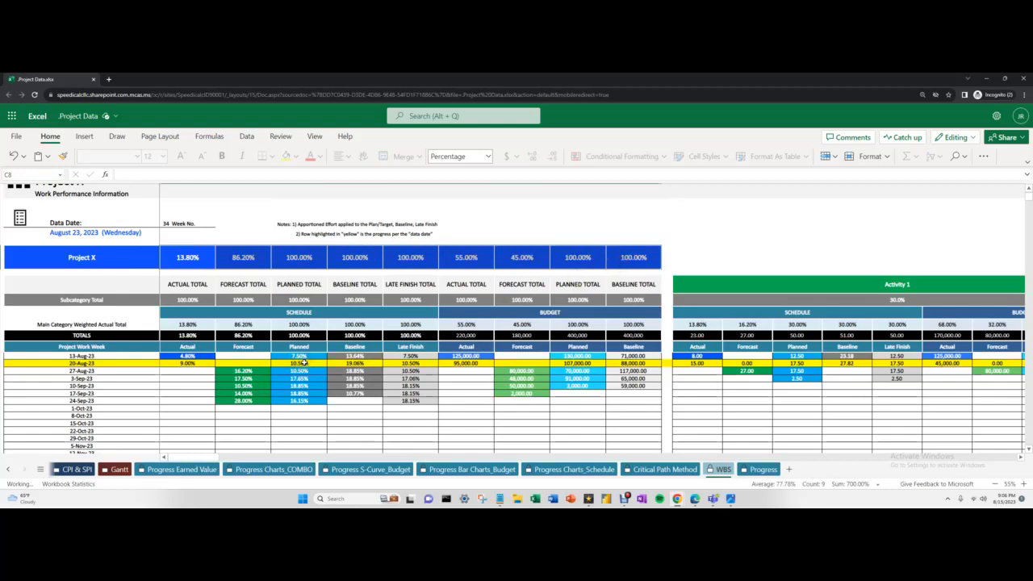
left_click_drag(172, 324, 416, 326)
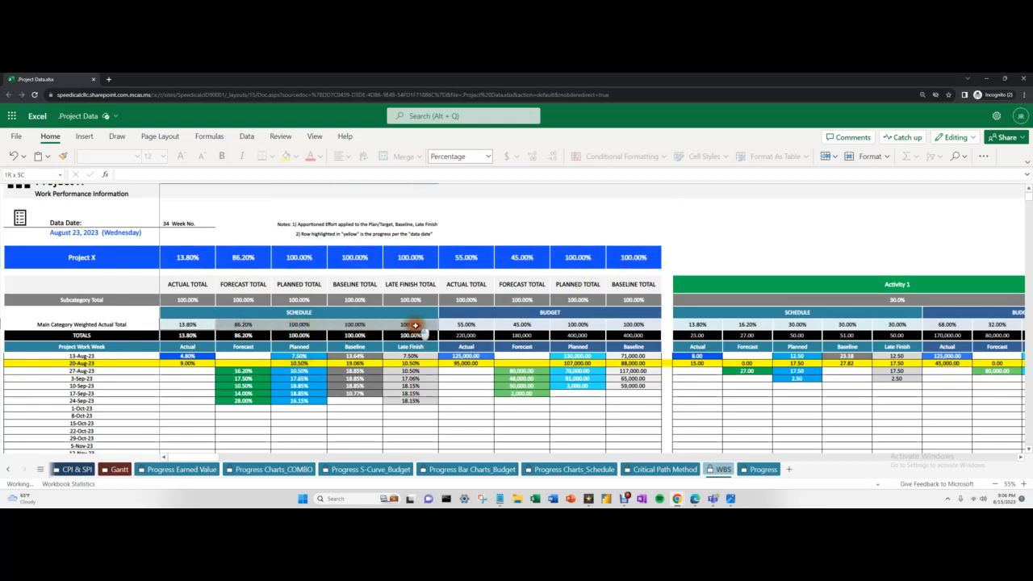
left_click(518, 313)
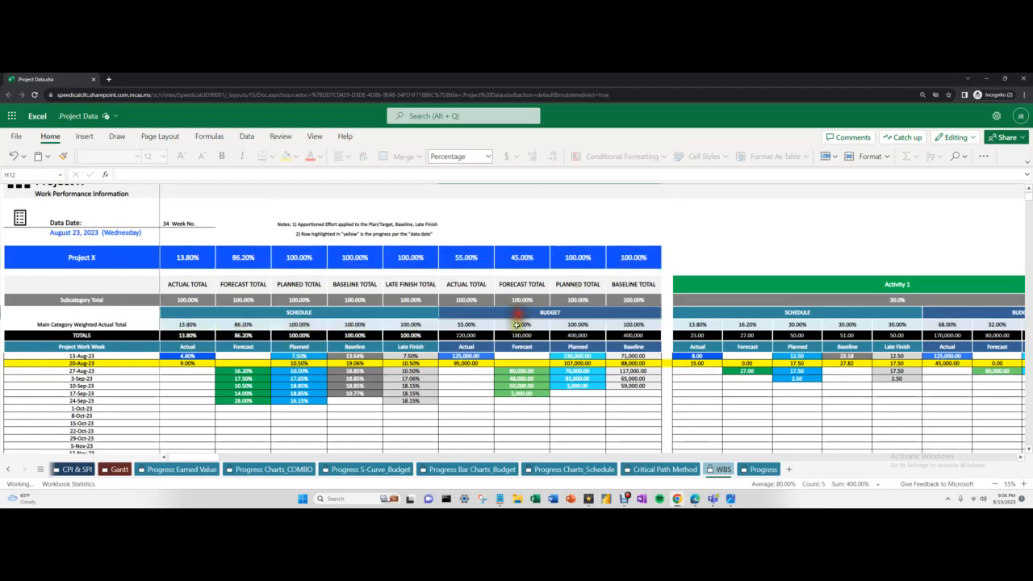
Examine the WBS sheet's weekly schedule block, including the Planned column and the Actual values for 13-Aug-23 and 20-Aug-23
left_click_drag(347, 315, 349, 426)
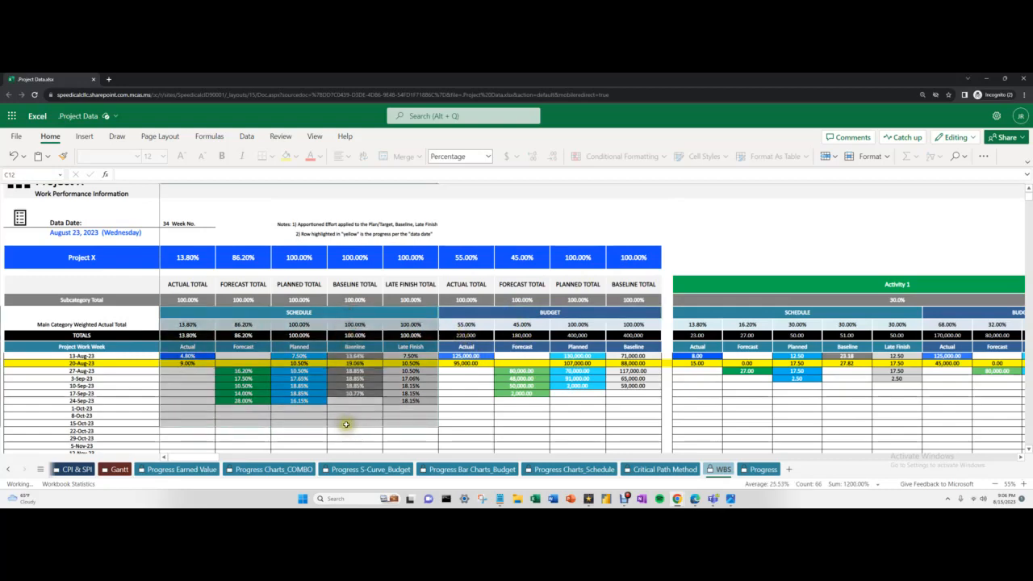
left_click_drag(309, 356, 308, 401)
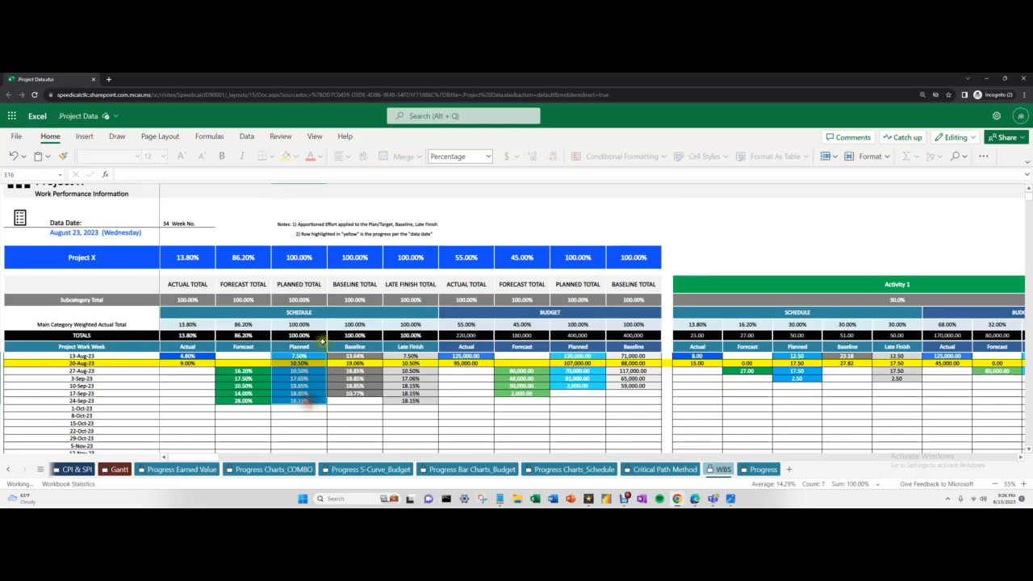
left_click(306, 370)
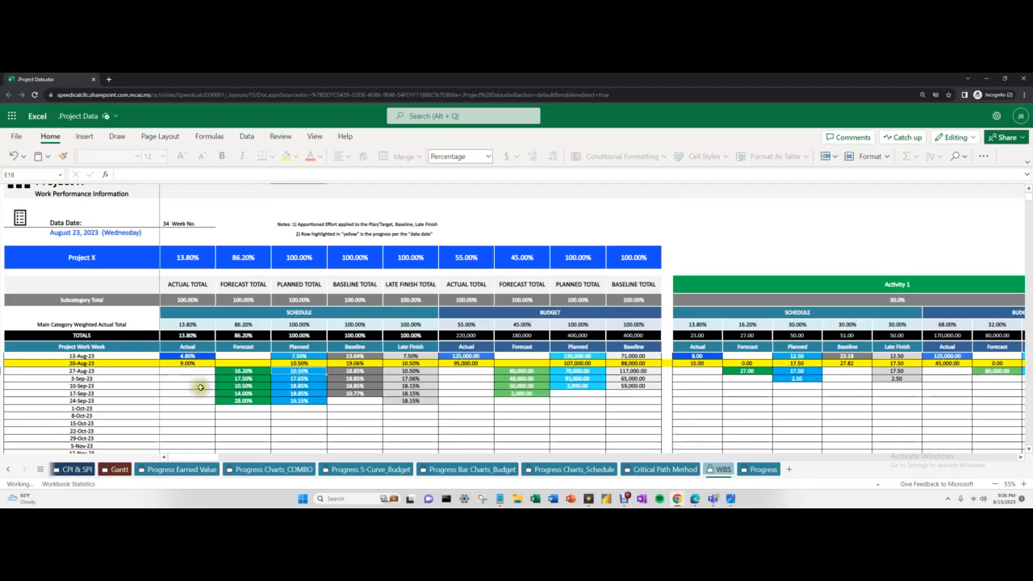
left_click(560, 406)
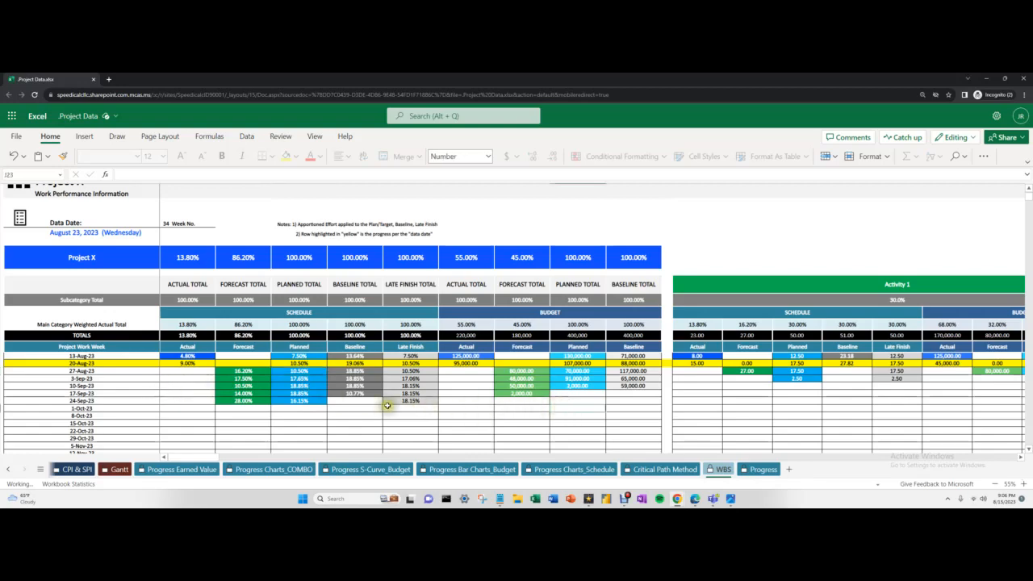
left_click_drag(193, 358, 193, 364)
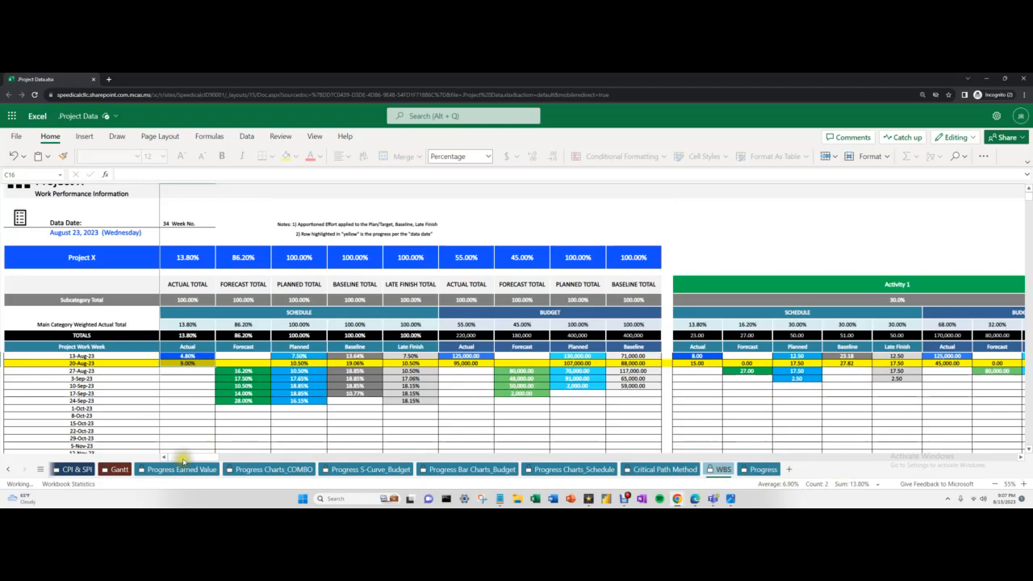
Review the Activity 1 and Activity 2 schedule and budget columns on the WBS sheet, then return to its first columns
left_click_drag(183, 460, 225, 461)
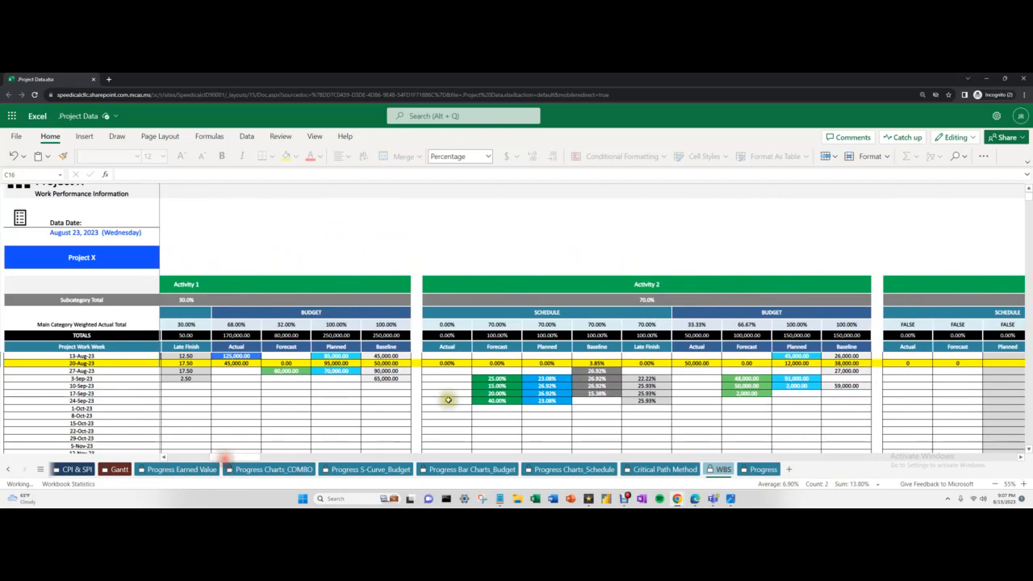
left_click(579, 408)
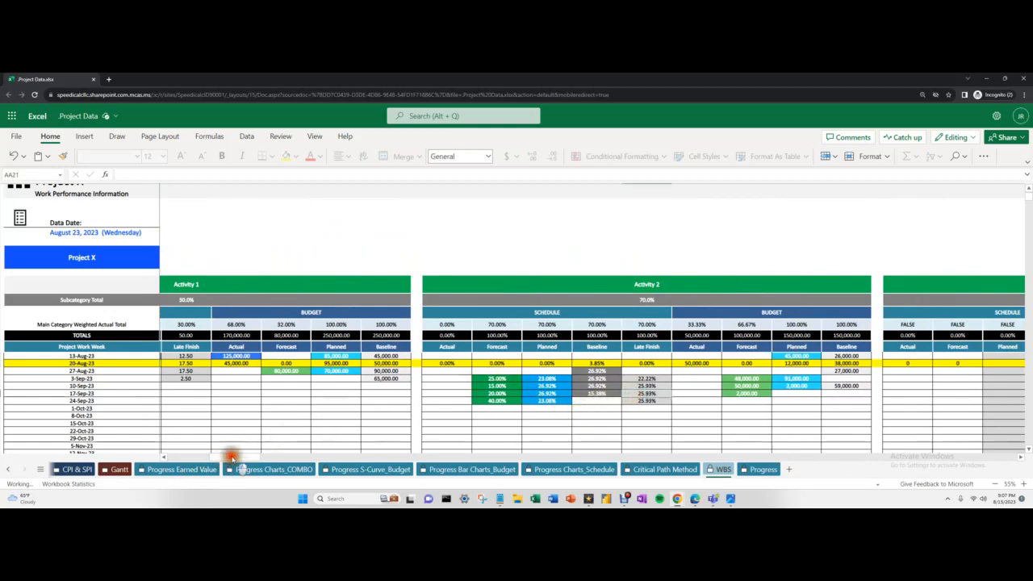
left_click_drag(231, 458, 161, 458)
Open the Progress sheet at 70% zoom and examine the cumulative schedule columns, including Baseline Cumulative
left_click(763, 469)
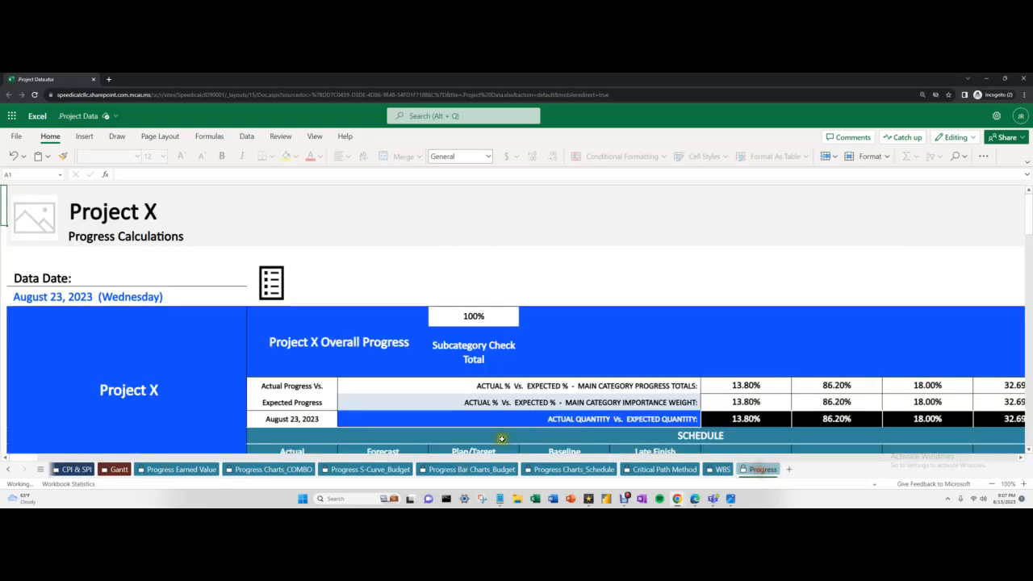
scroll(437, 366, "down", 5)
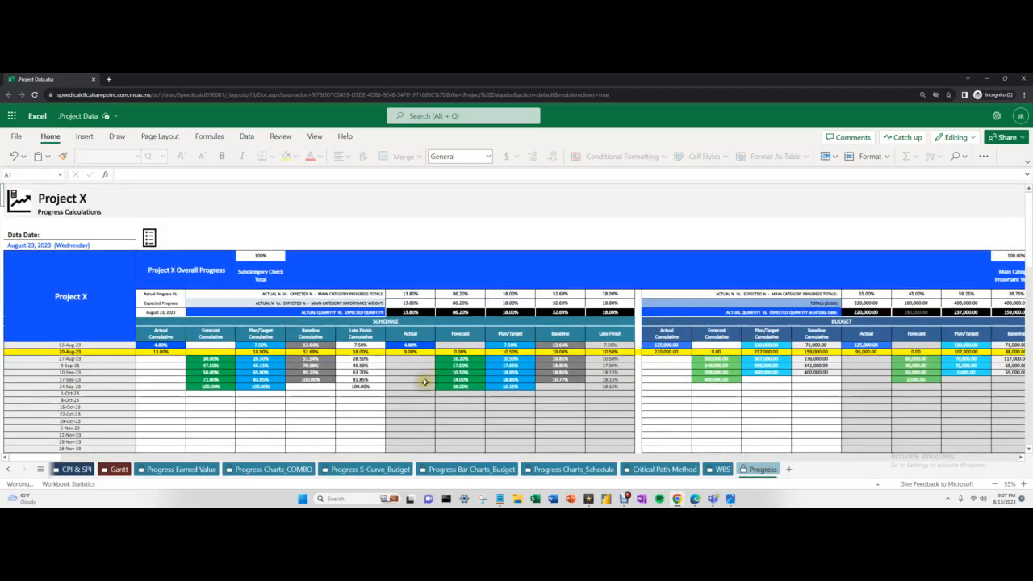
scroll(364, 347, "up", 2)
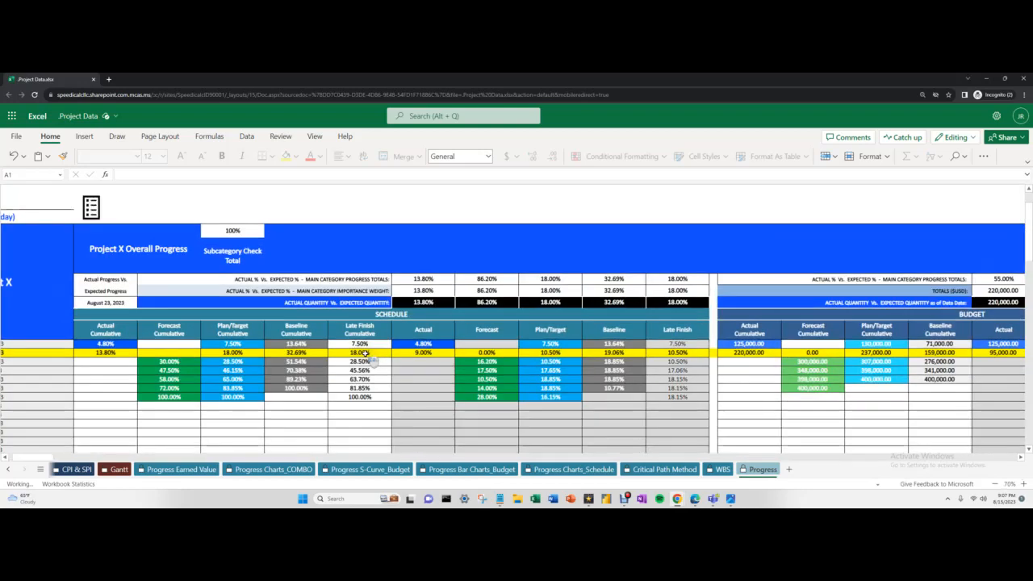
left_click(292, 332)
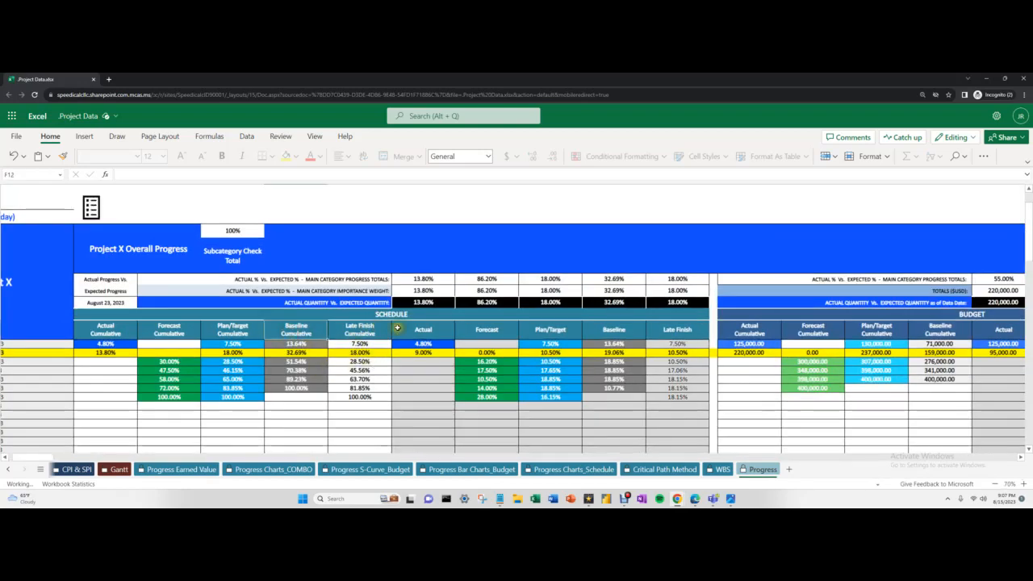
Examine Project X's weekly schedule columns from Actual to Late Finish and its budget columns on the Progress sheet
left_click_drag(428, 330, 667, 410)
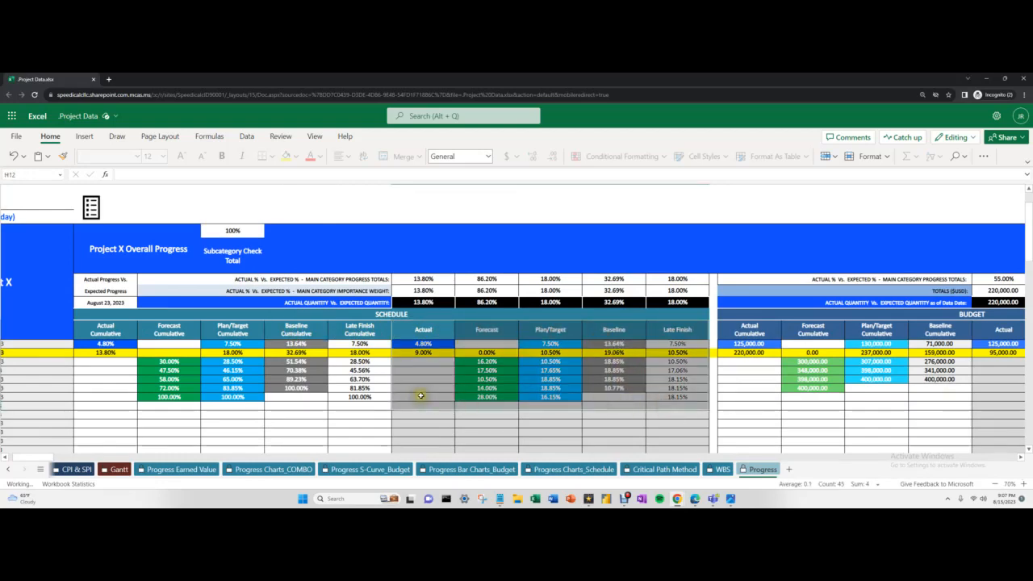
left_click(399, 350)
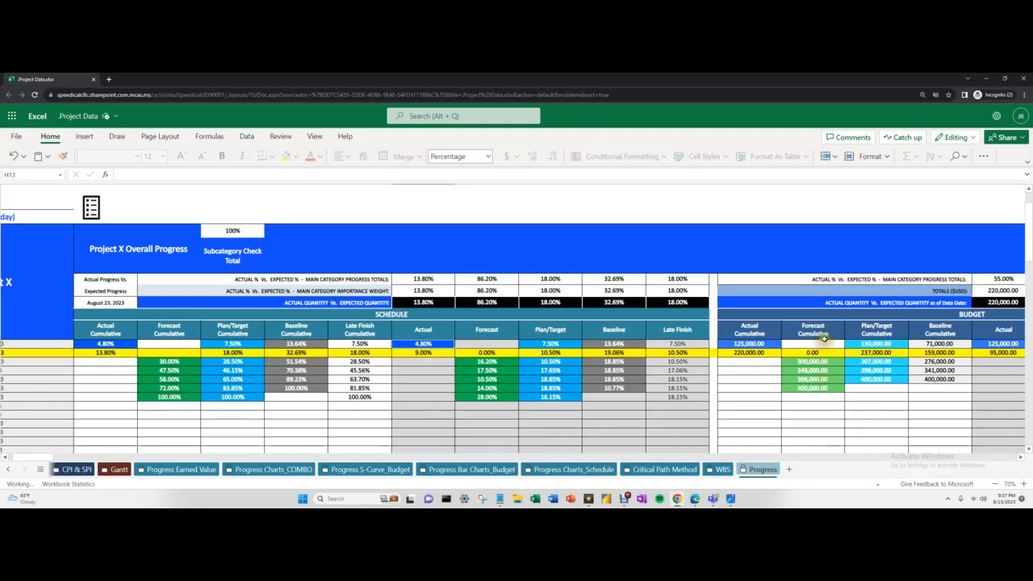
left_click(1020, 459)
left_click(1020, 458)
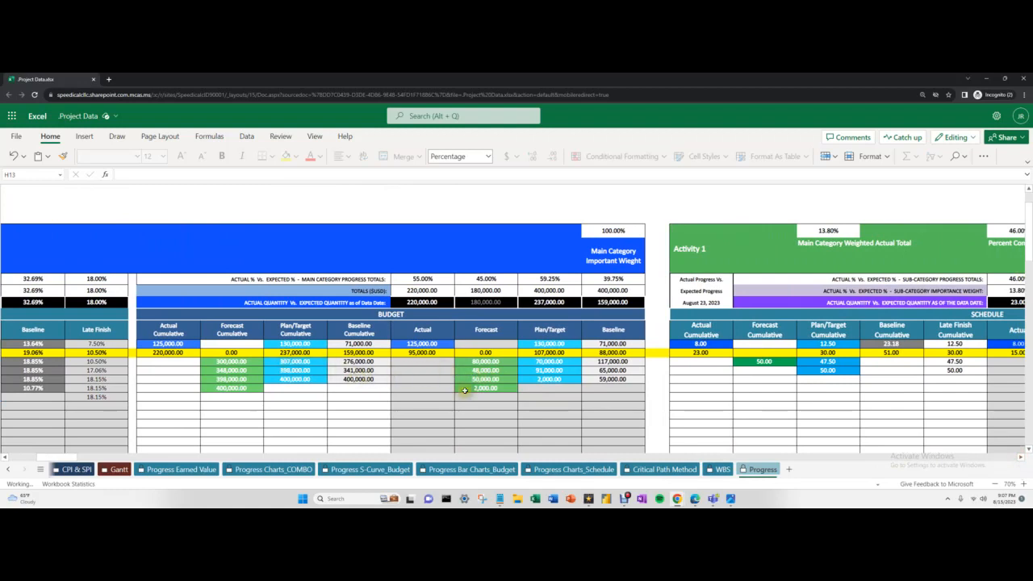
left_click(1020, 459)
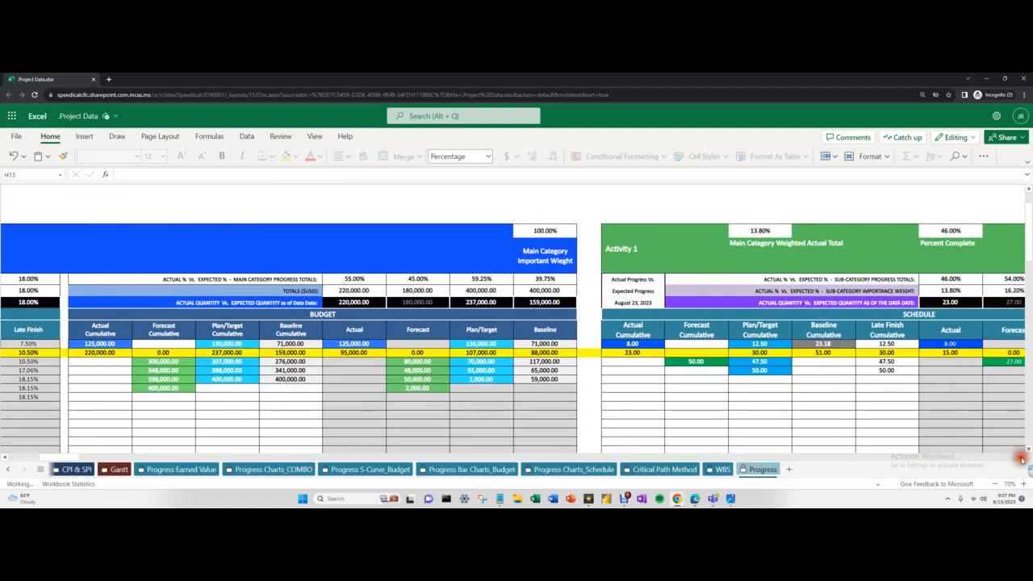
left_click(1021, 458)
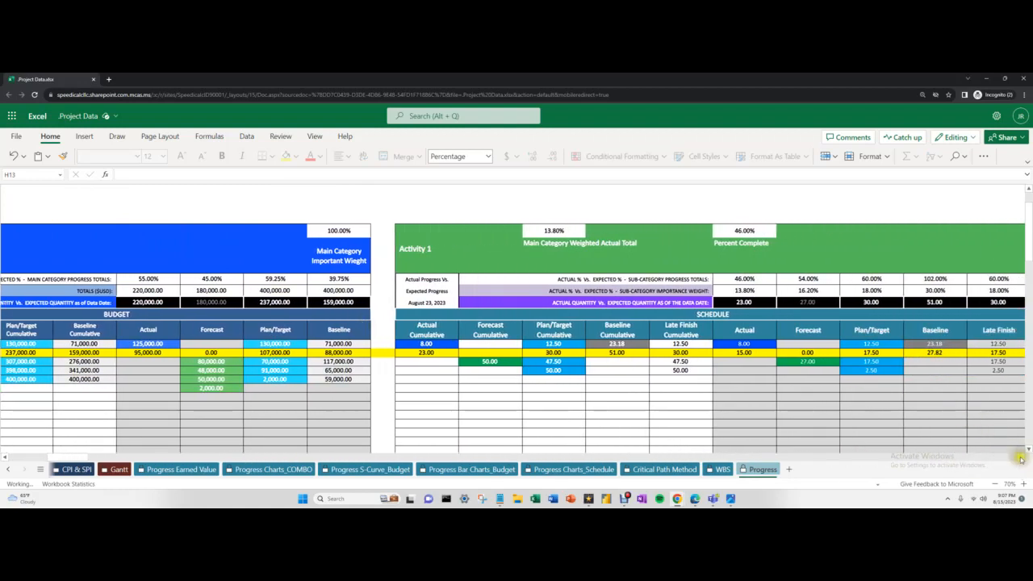
Review the Activity 1 block on the Progress sheet, including its header percentages and its schedule and budget columns
left_click(1021, 459)
scroll(579, 327, "down", 2, "ctrl")
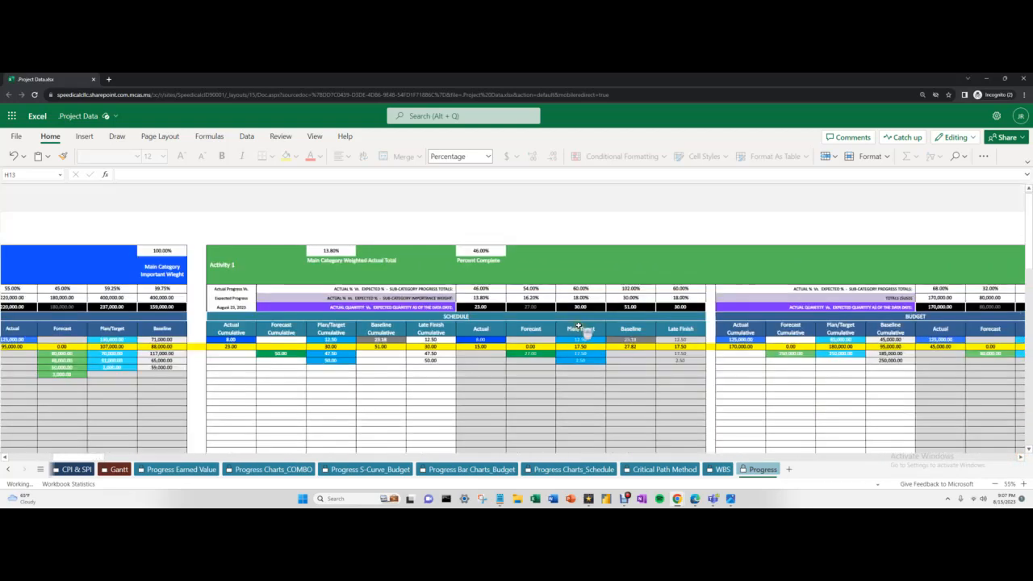
mouse_move(93, 458)
left_mouse_down()
mouse_move(107, 461)
mouse_move(97, 464)
left_mouse_up()
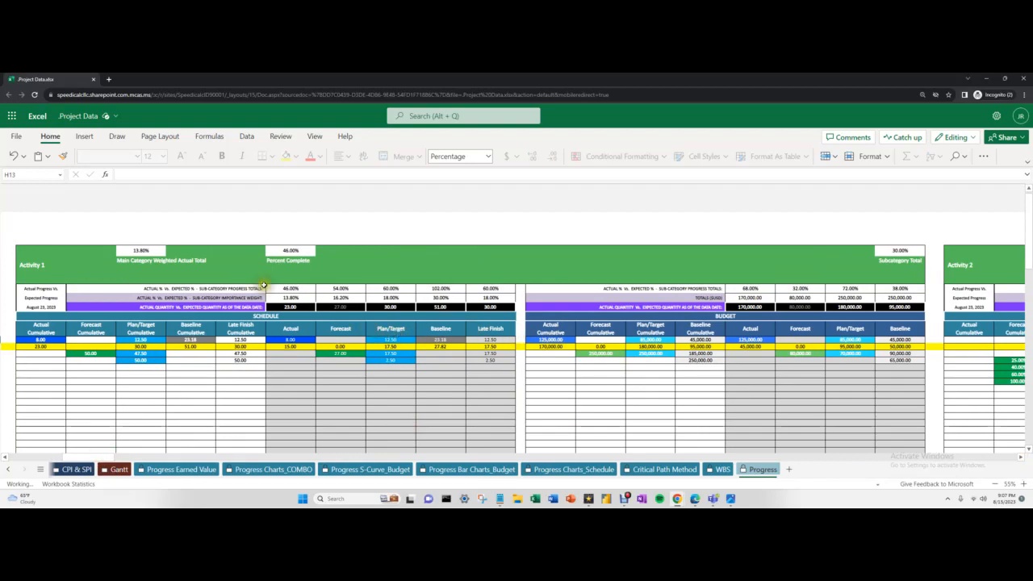
mouse_move(21, 263)
left_mouse_down()
mouse_move(814, 269)
mouse_move(880, 280)
left_mouse_up()
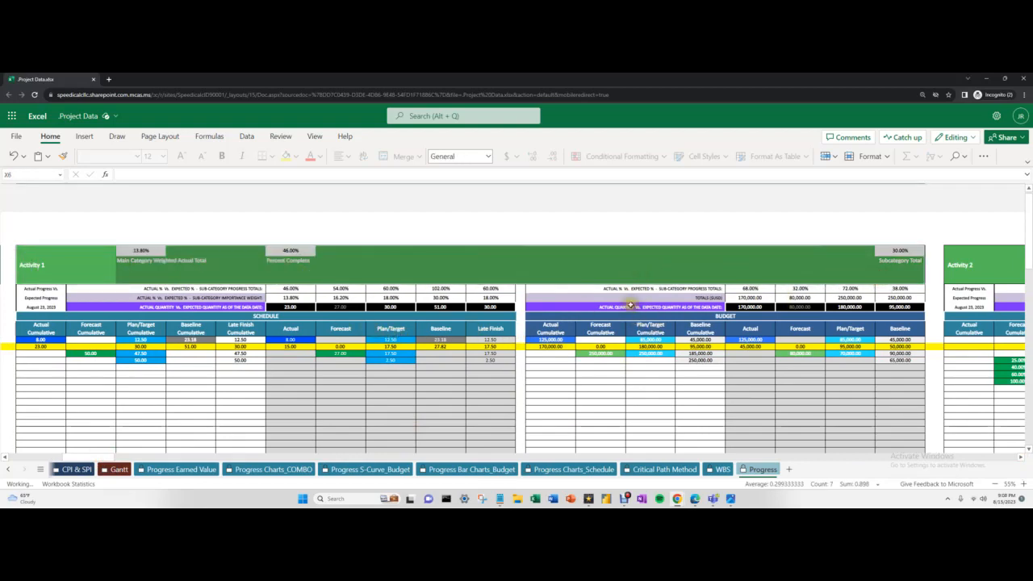
left_click(257, 292)
scroll(247, 331, "up", 2)
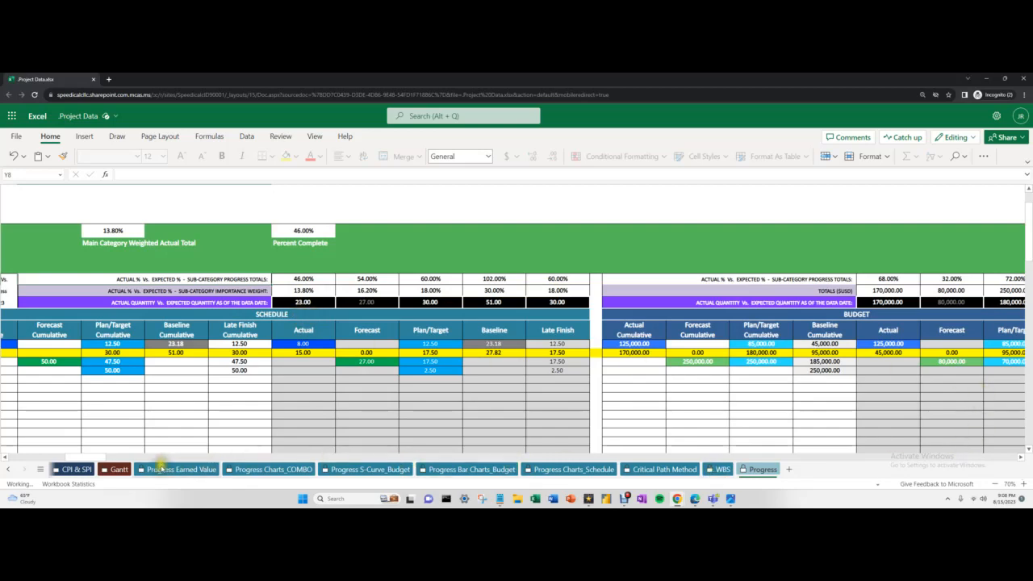
Review the Activity 2 schedule and budget columns on the Progress sheet, including its Subcategory Total
left_click_drag(94, 458, 121, 459)
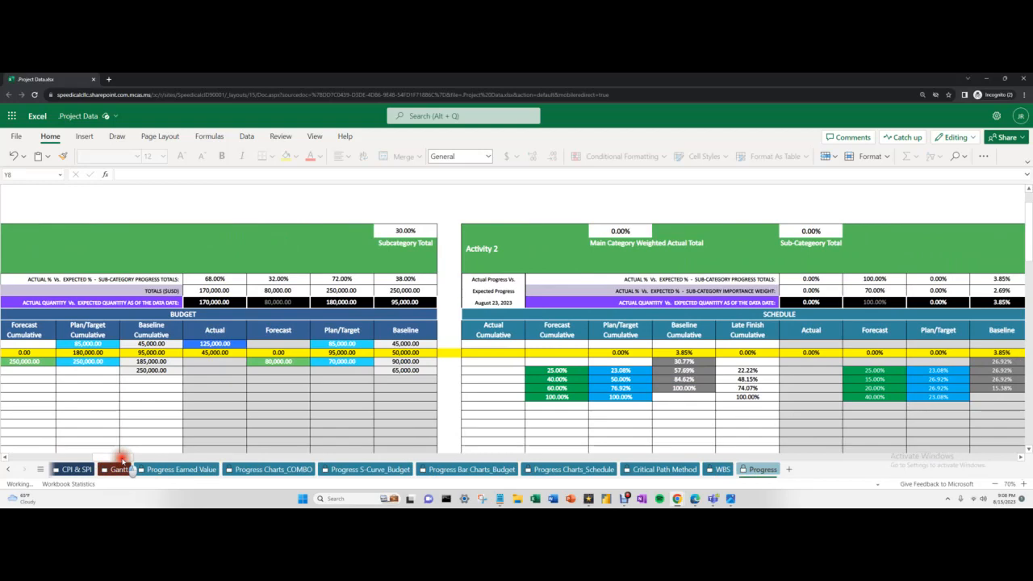
left_click_drag(121, 458, 140, 458)
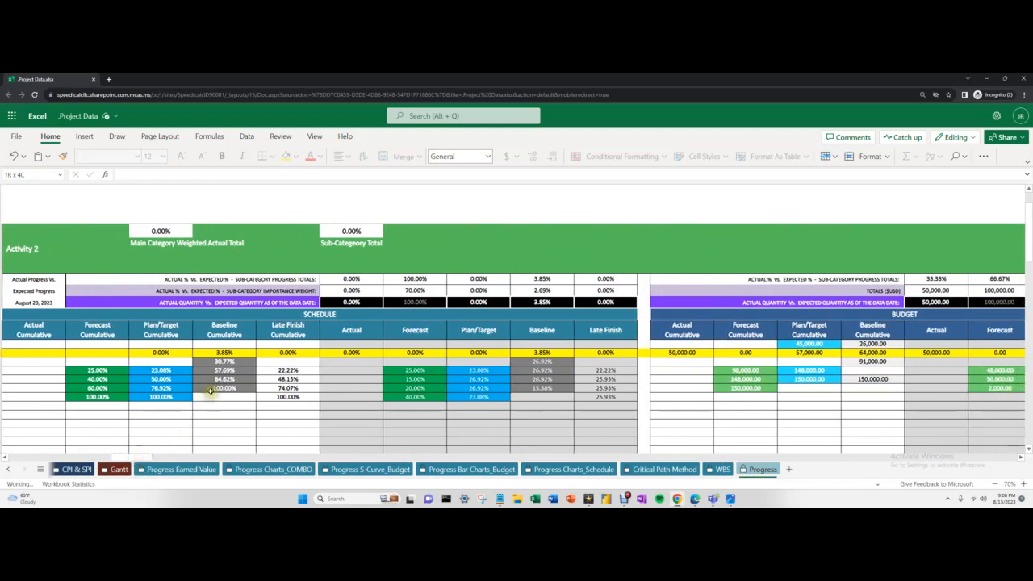
scroll(211, 392, "down", 2)
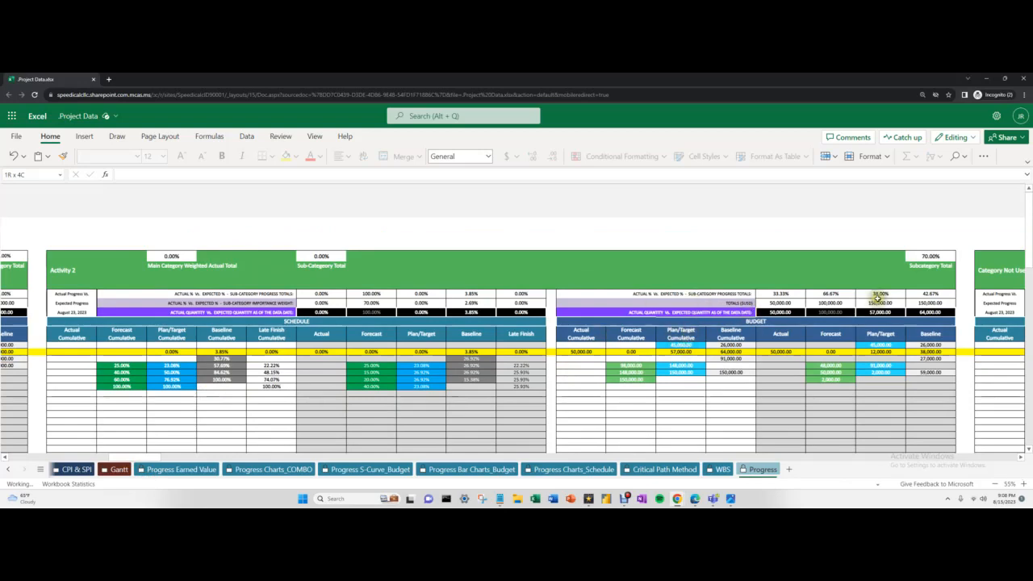
left_click(909, 261)
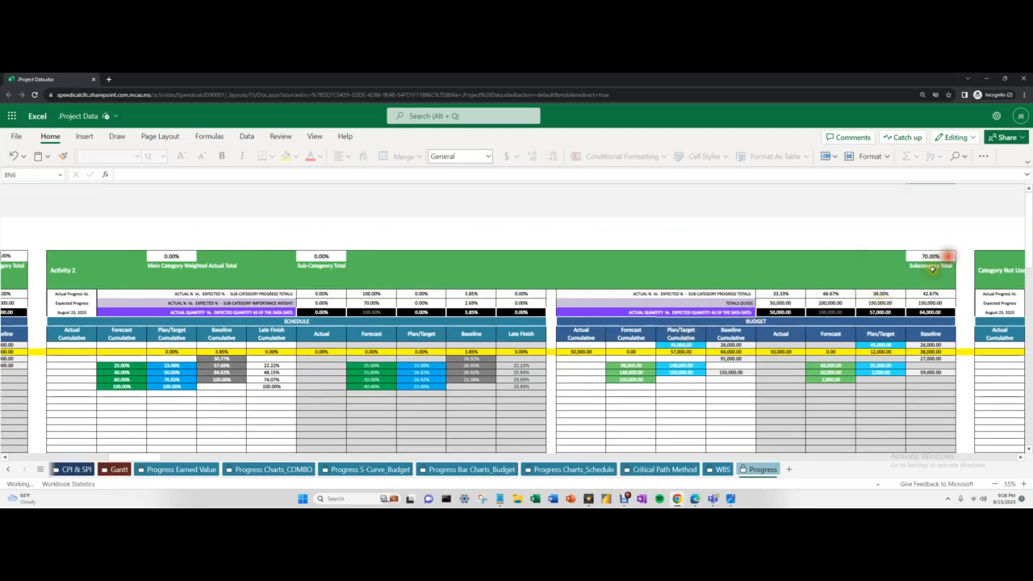
left_click_drag(144, 458, 132, 459)
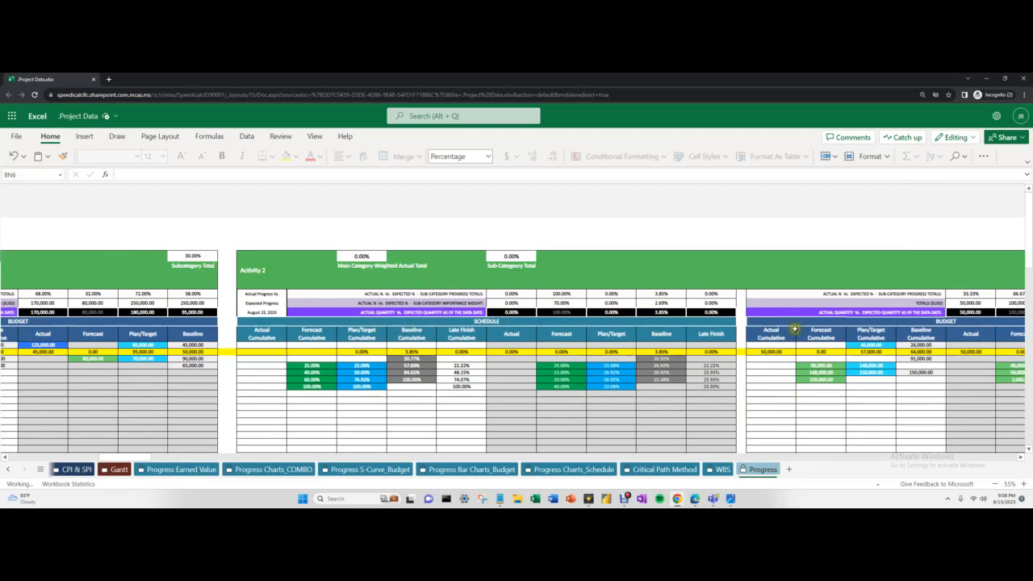
Return to the Progress sheet's first columns and place the Project Data window beside the User Template window
left_click_drag(131, 457, 75, 460)
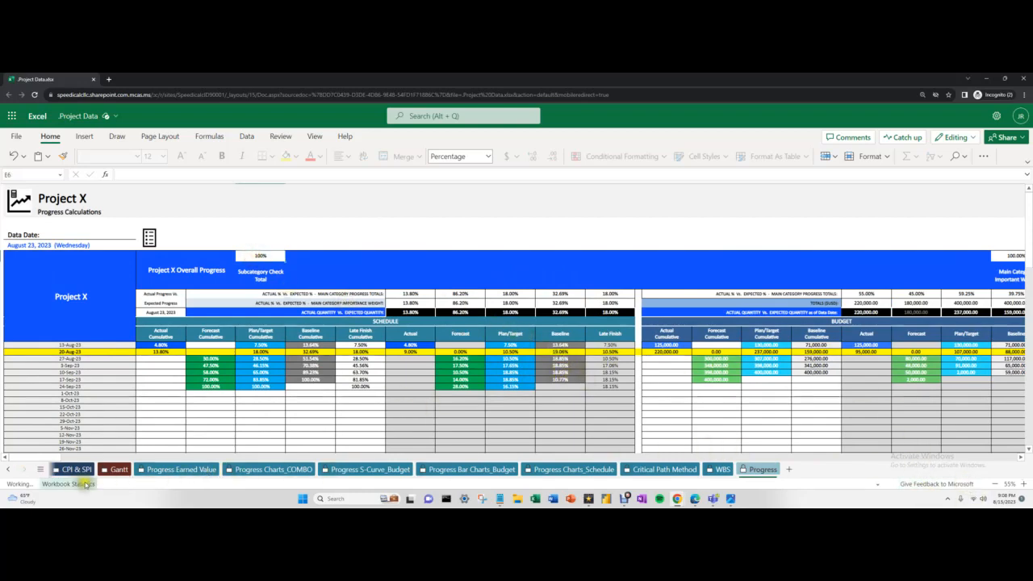
left_click(9, 470)
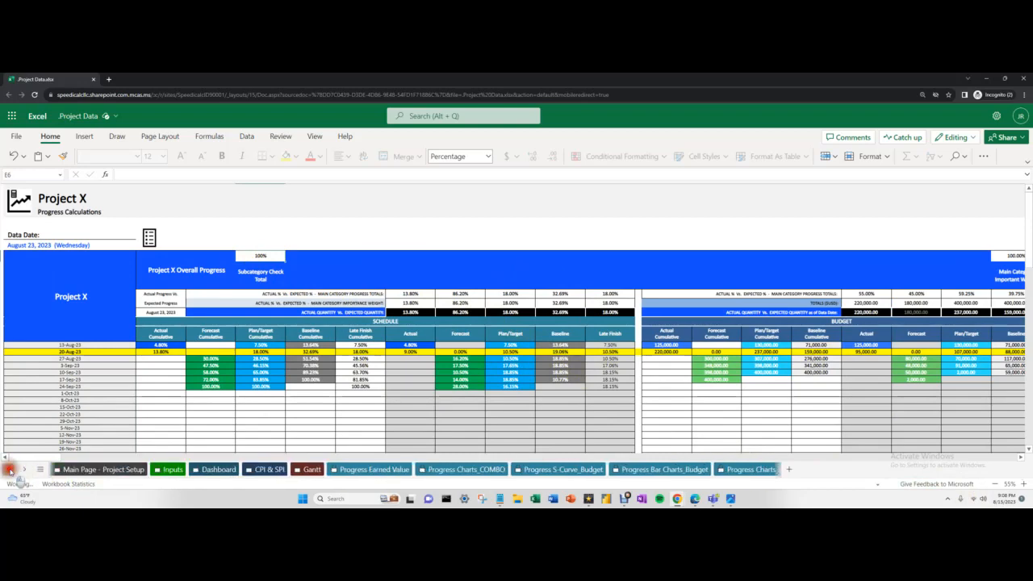
left_click(9, 470)
left_click_drag(565, 76, 770, 87)
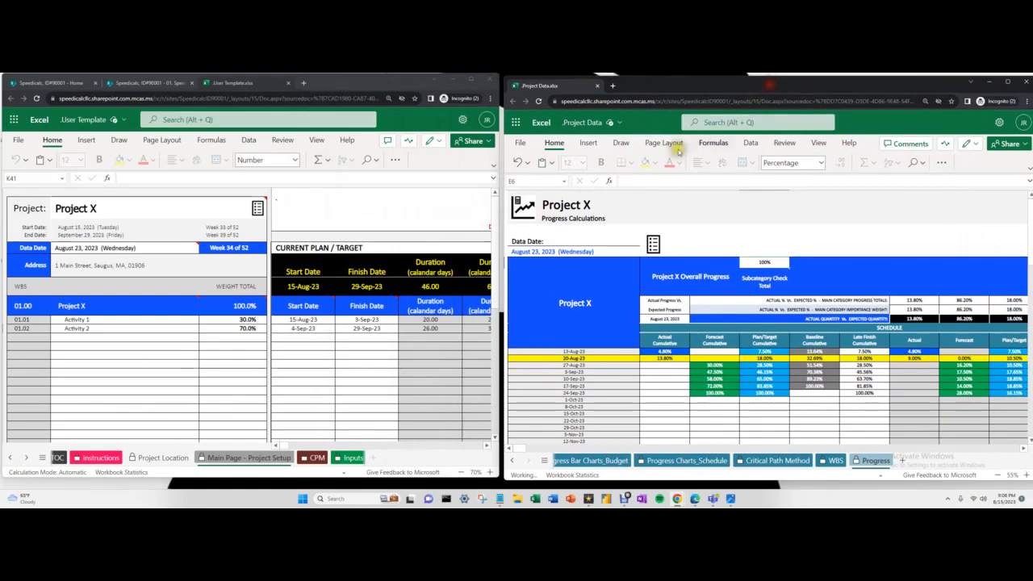
Review Activity 1's schedule and budget entries on the User Template's Inputs sheet at full window size, then restore the side-by-side layout
left_click(143, 374)
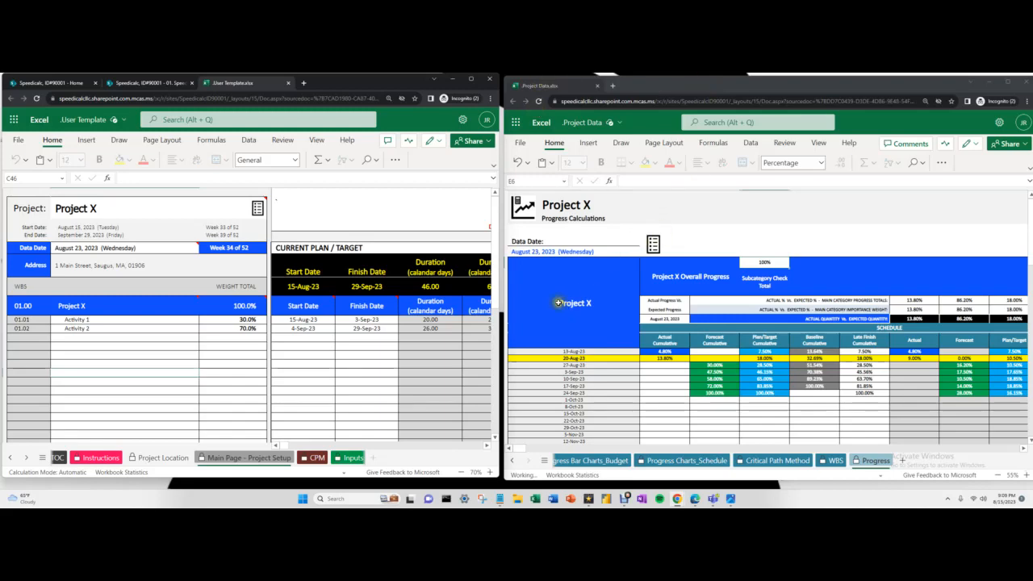
left_click(474, 81)
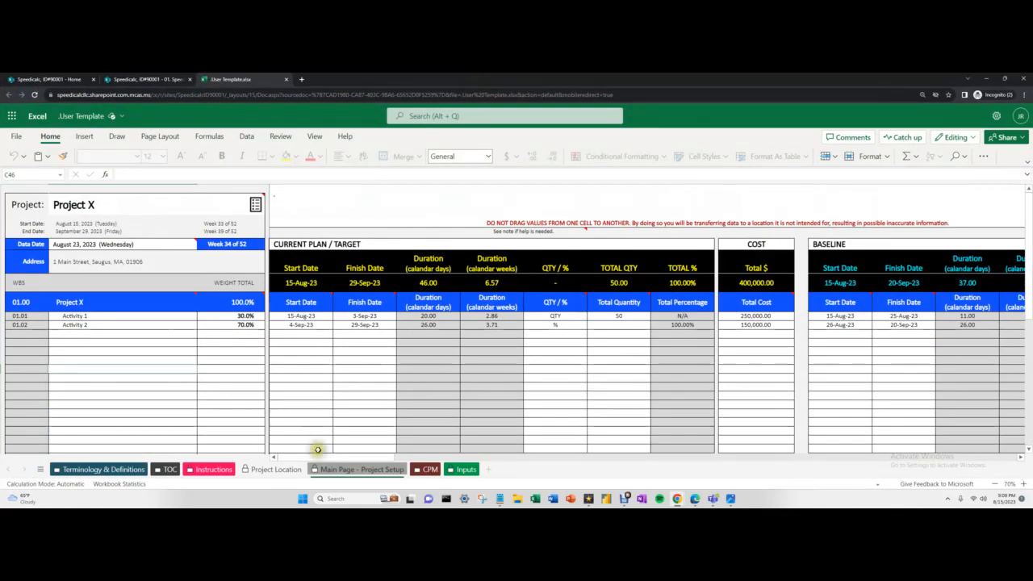
left_click(466, 469)
left_click_drag(316, 258, 301, 446)
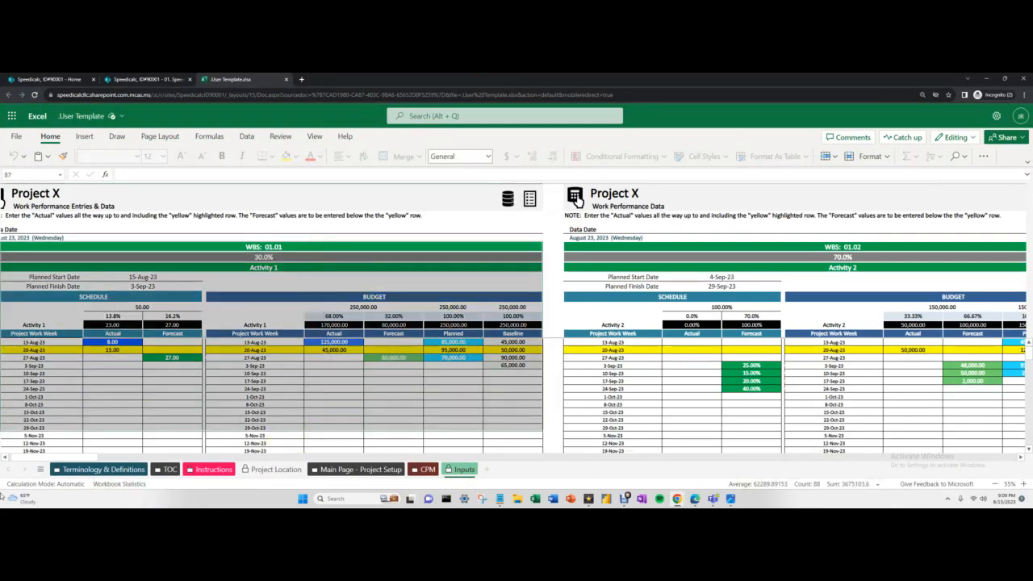
scroll(57, 456, "left", 1)
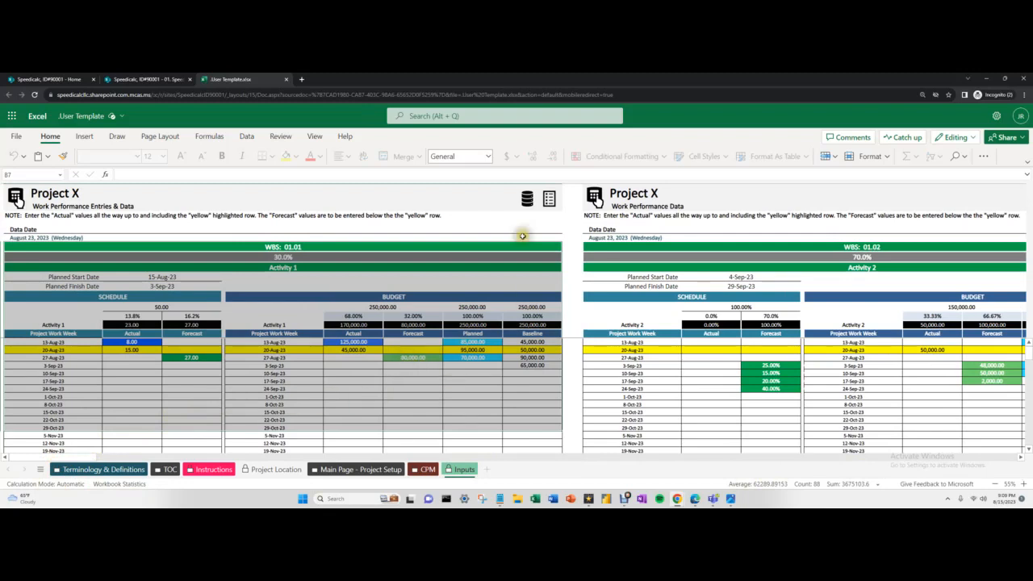
left_click_drag(468, 86, 251, 86)
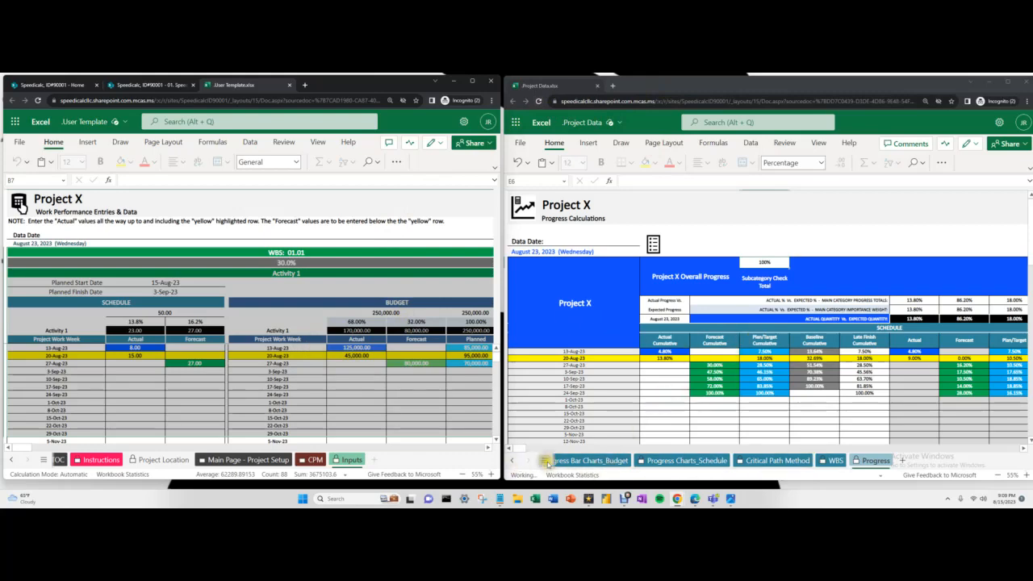
Open the Cost & Schedule Performance Index sheet from the Project Data table of contents and maximize its window
left_click(511, 460)
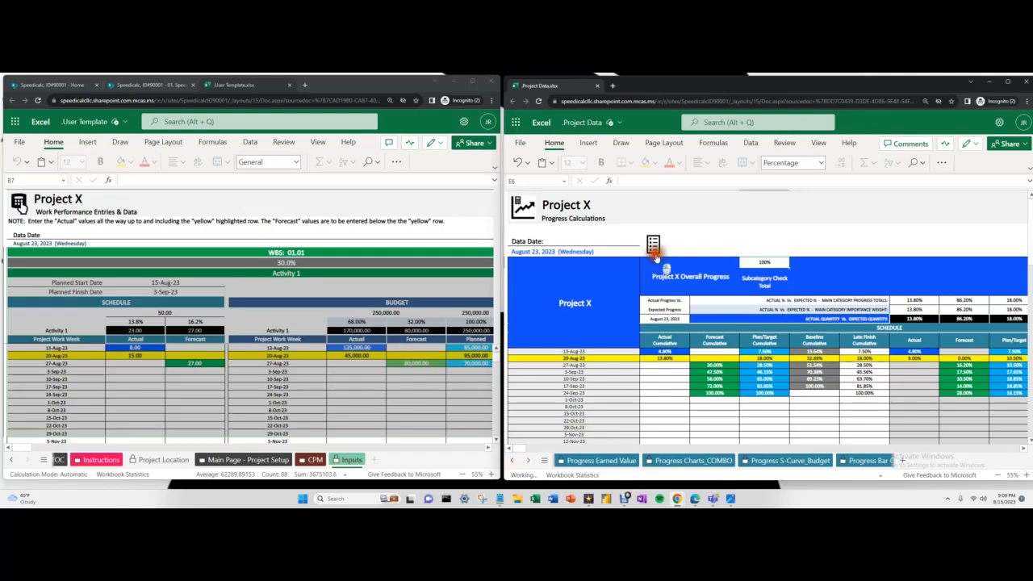
left_click(654, 243)
left_click(762, 391)
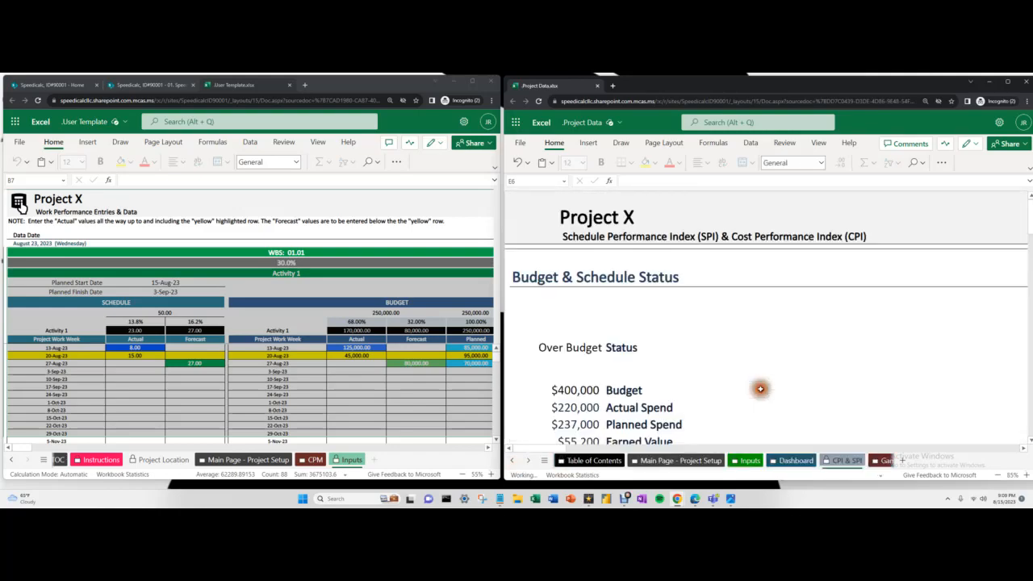
left_click(1007, 81)
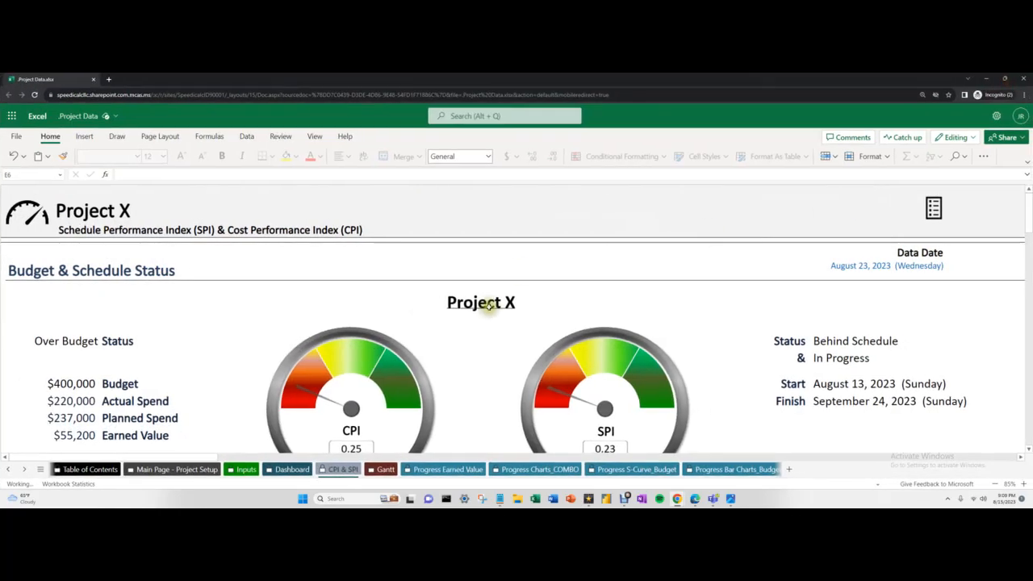
Examine the CPI and SPI gauges and the budget and schedule statuses for Project X, Activity 1 and Activity 2
scroll(477, 302, "down", 2)
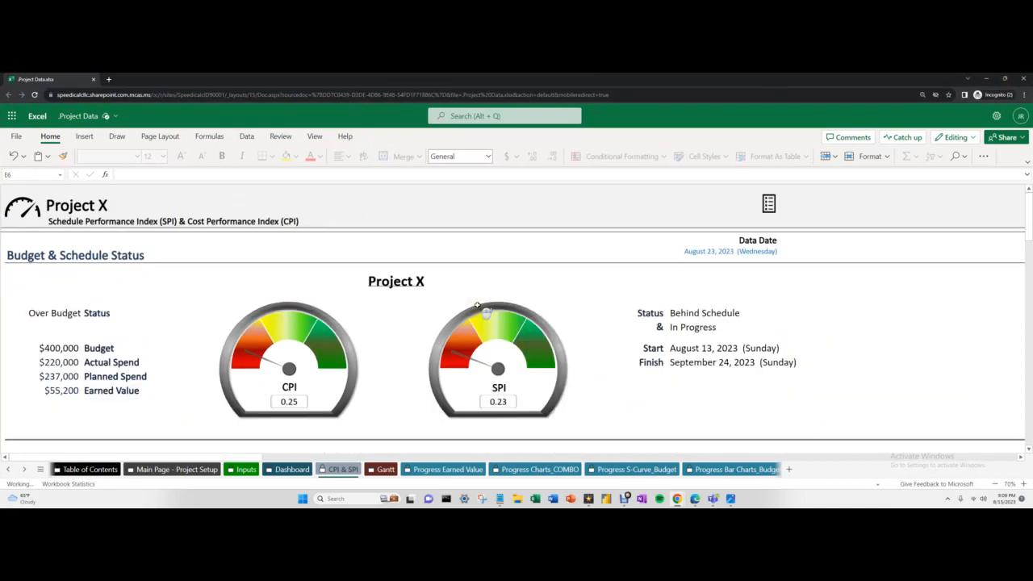
scroll(477, 305, "down", 3)
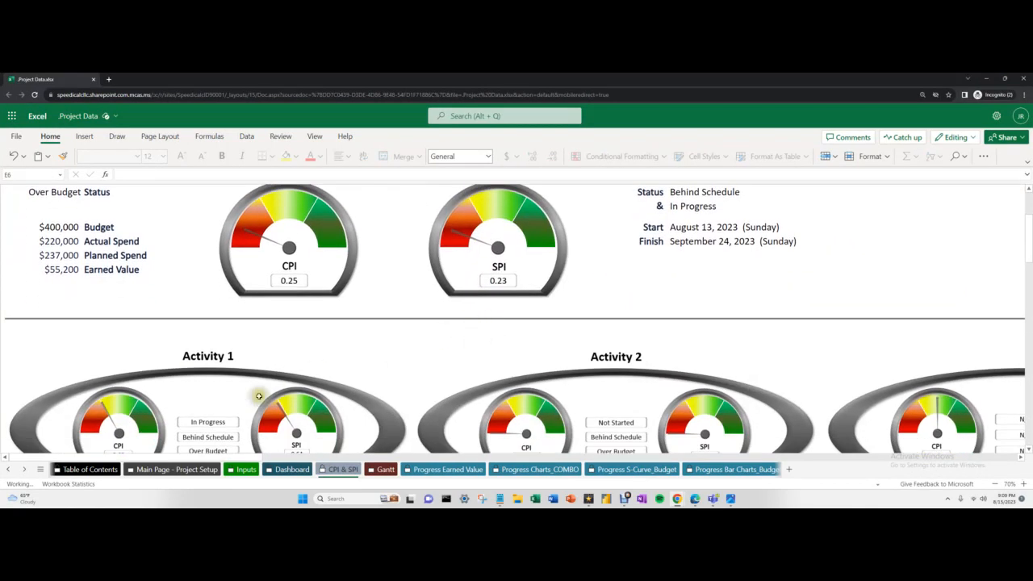
scroll(285, 421, "down", 1)
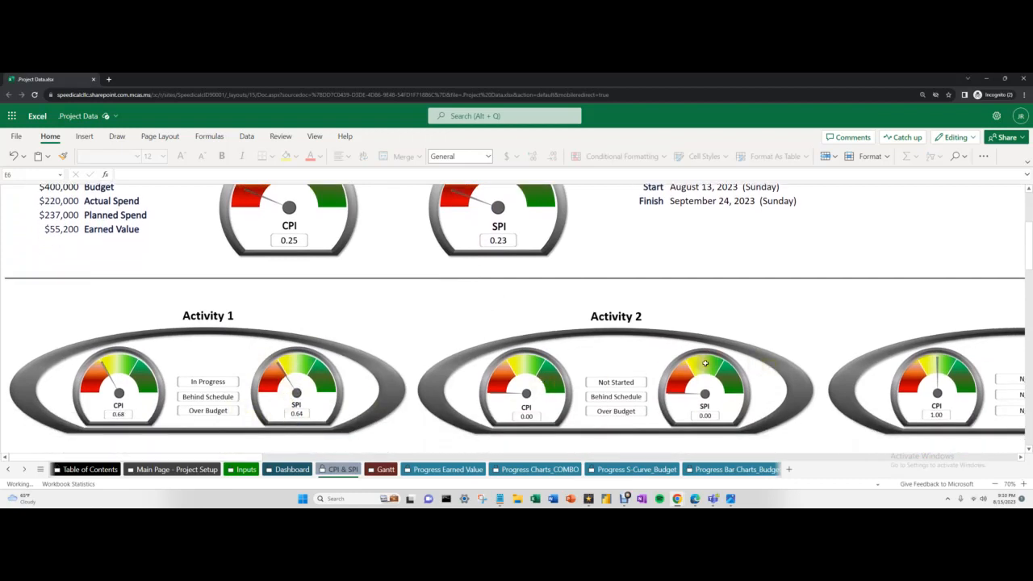
scroll(520, 375, "up", 1)
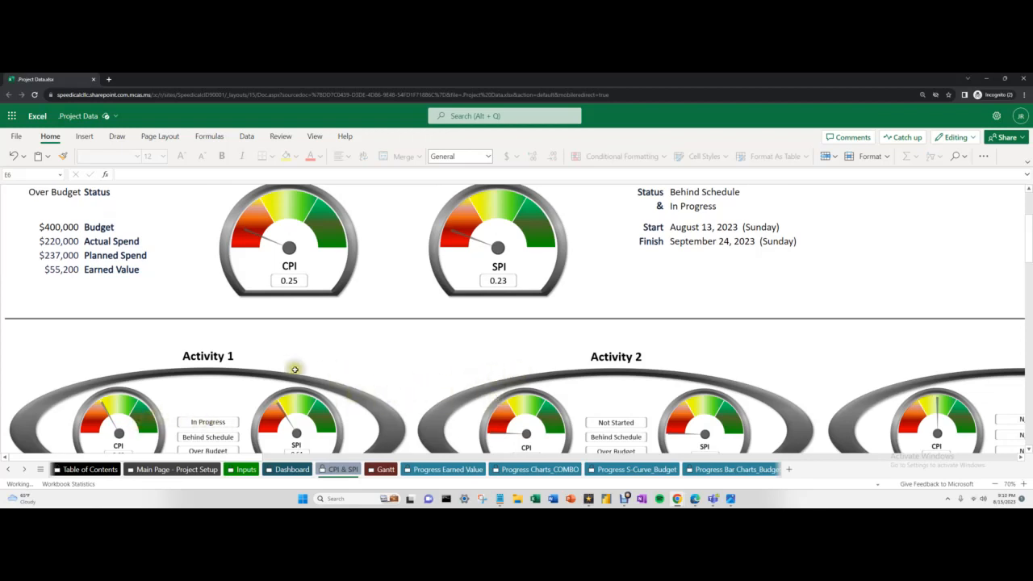
scroll(286, 365, "down", 2)
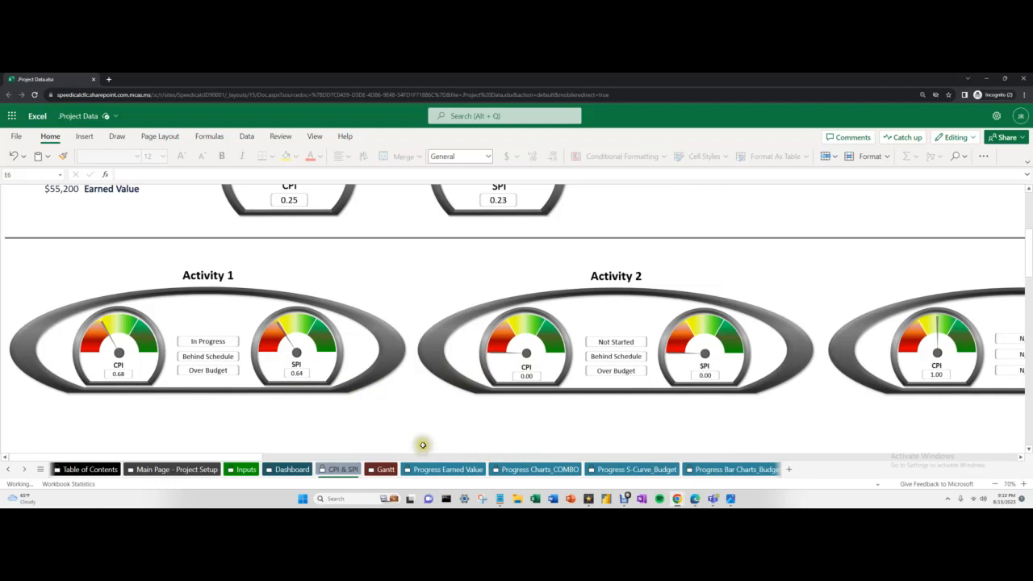
left_click(8, 470)
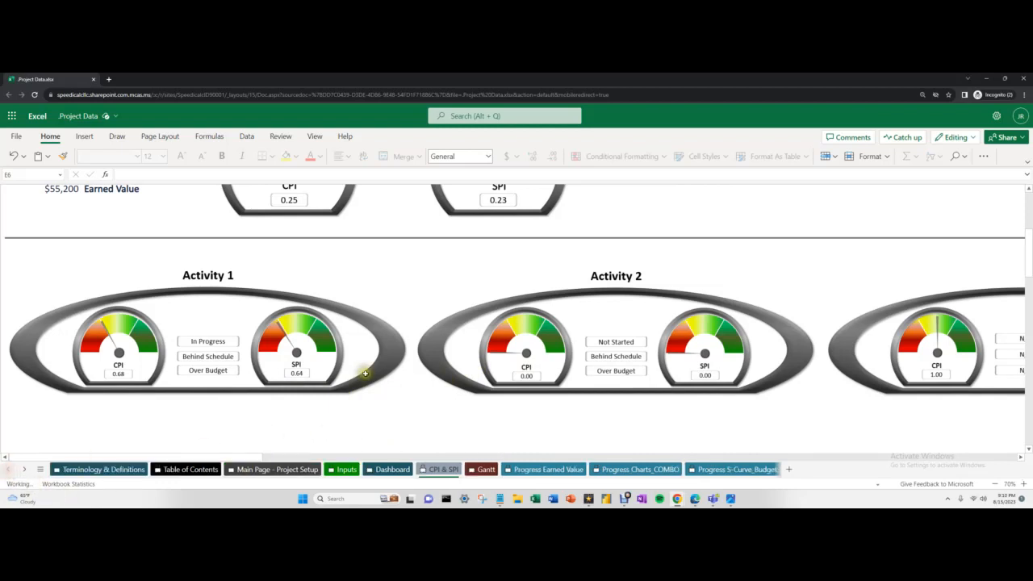
scroll(364, 374, "up", 5)
scroll(361, 372, "up", 1)
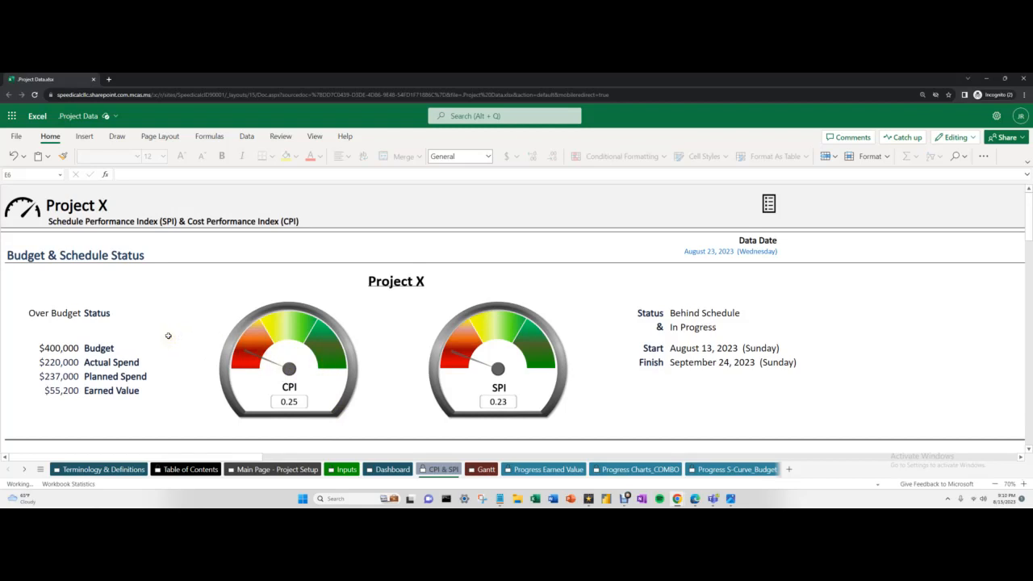
scroll(166, 334, "down", 2)
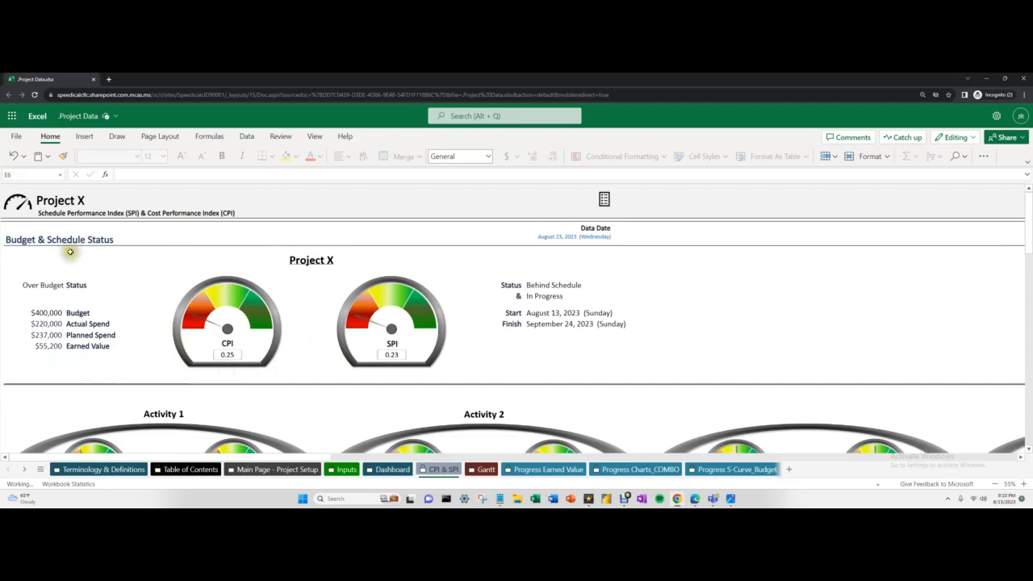
Return Project Data to its Table of Contents and place its window beside the User Template's Inputs sheet
left_click(604, 199)
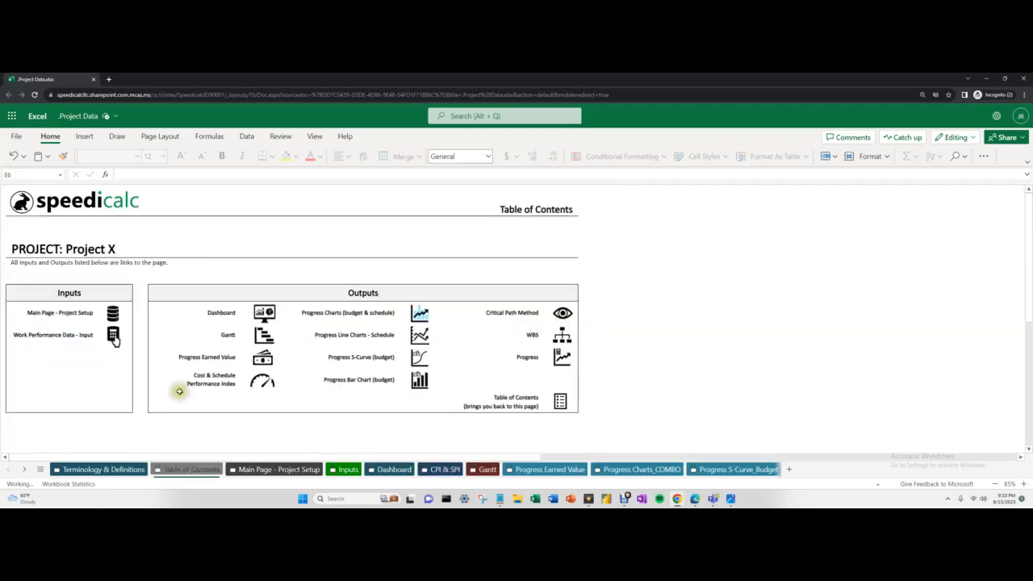
double_click(580, 83)
mouse_move(580, 88)
left_mouse_down()
mouse_move(554, 93)
mouse_move(768, 90)
left_mouse_up()
left_click(299, 339)
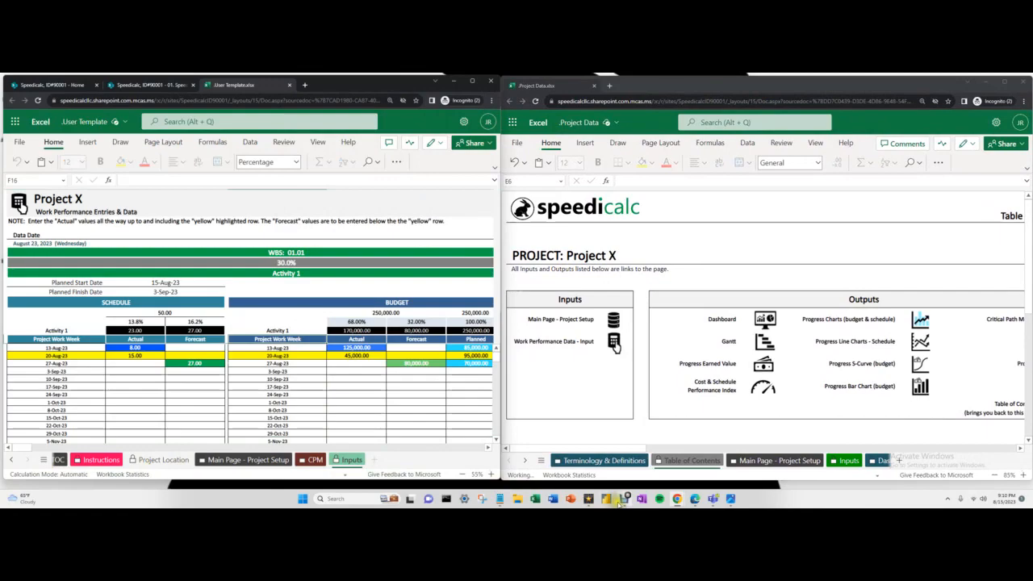
mouse_move(623, 500)
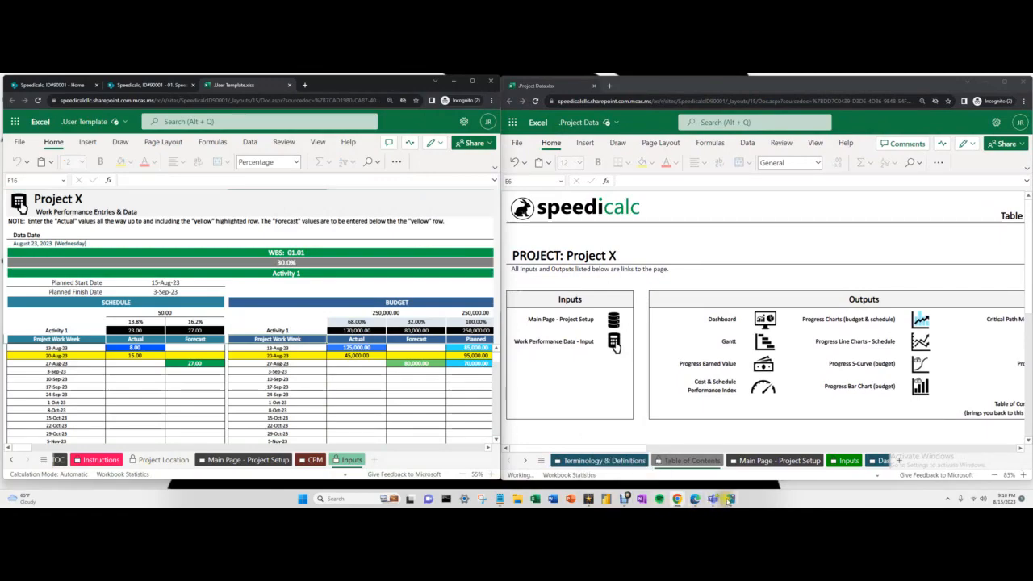